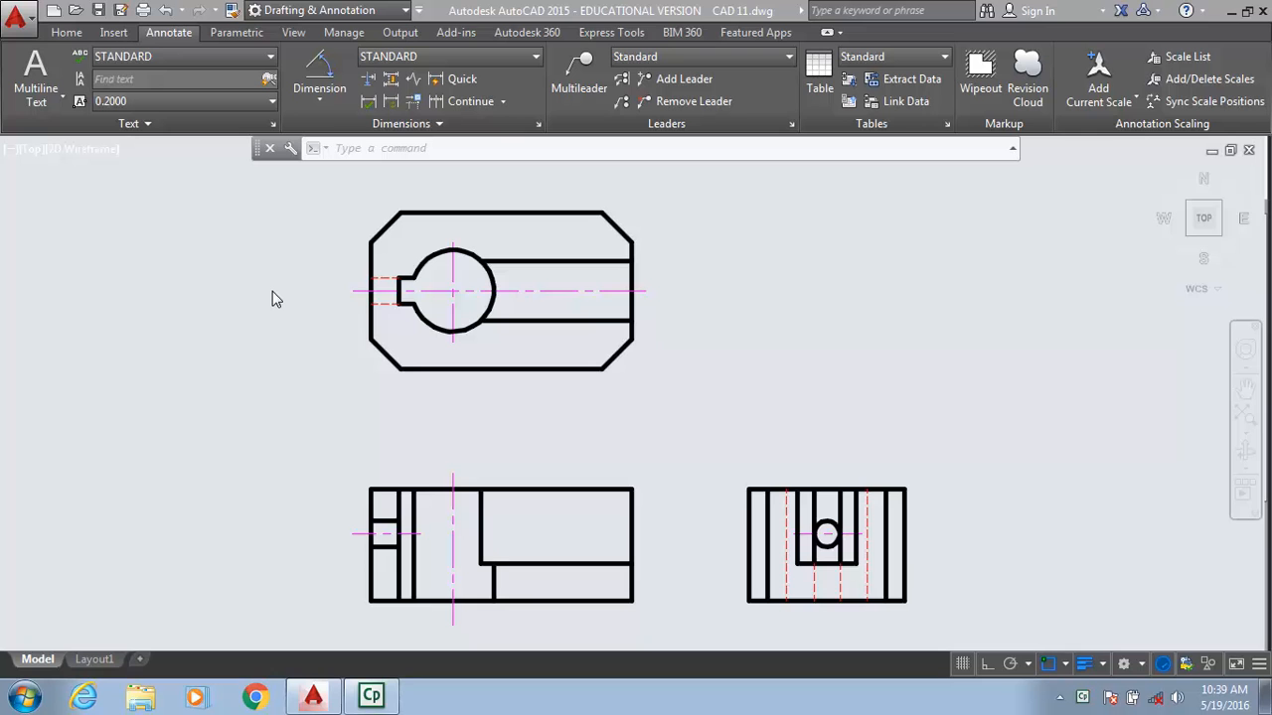
- Set the linetype scale factor to 2 for the drawing
left_click(723, 349)
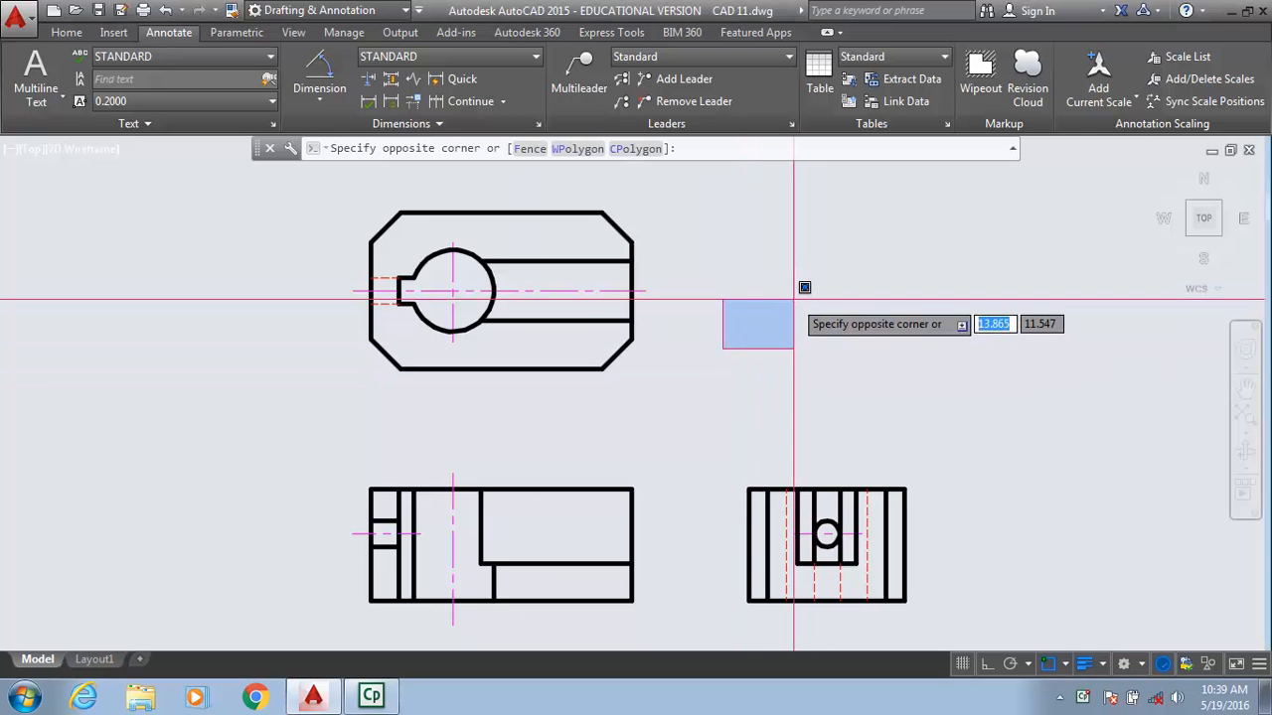
key("Escape")
key("Escape")
type("LT")
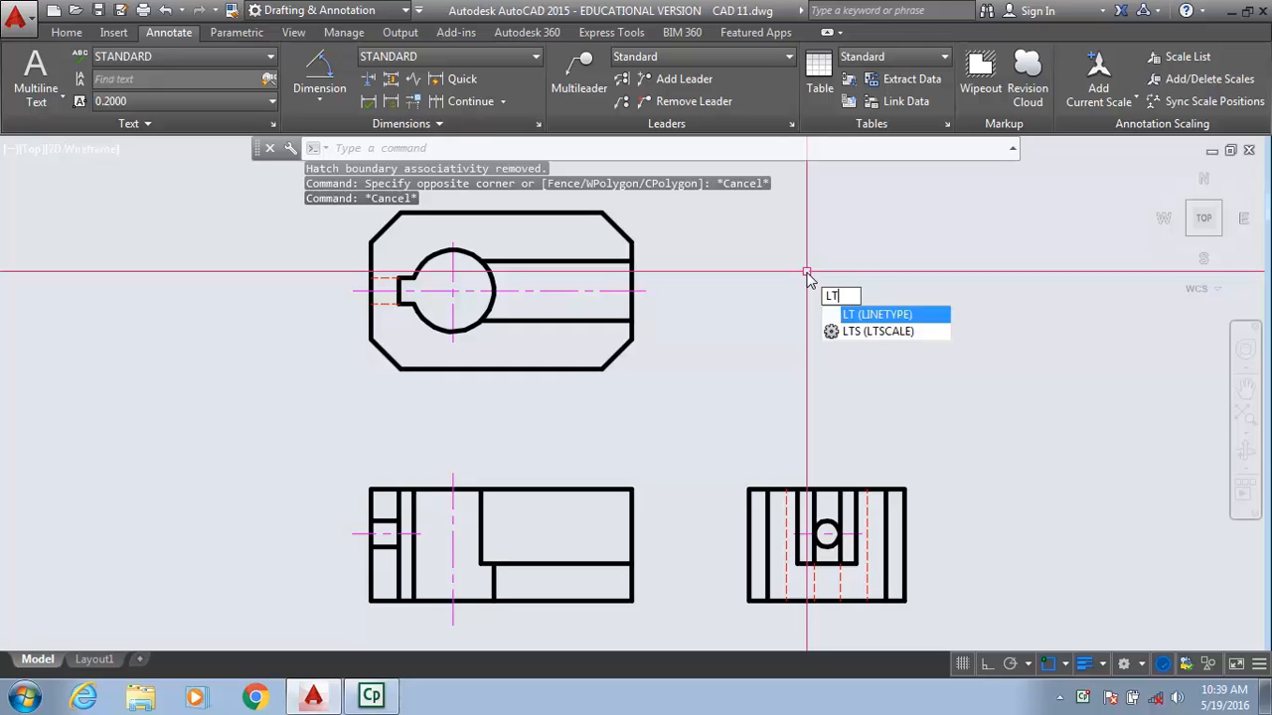
left_click(870, 334)
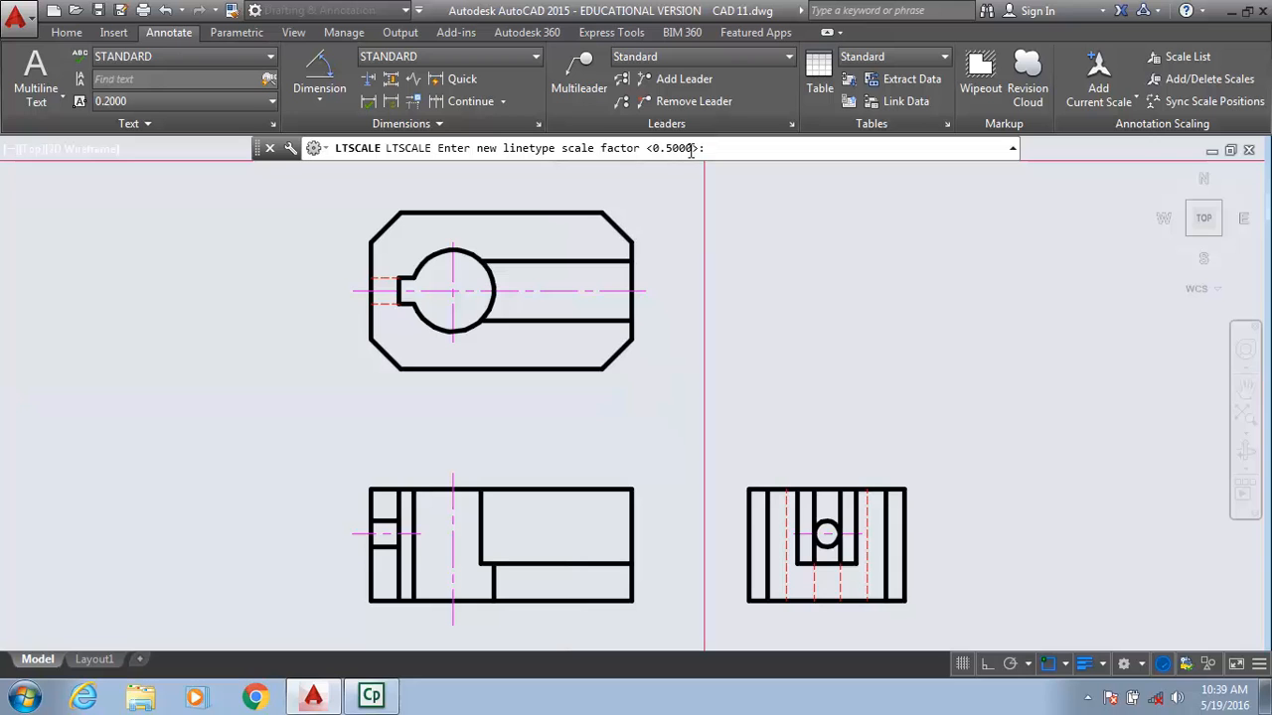
type("2")
key("Return")
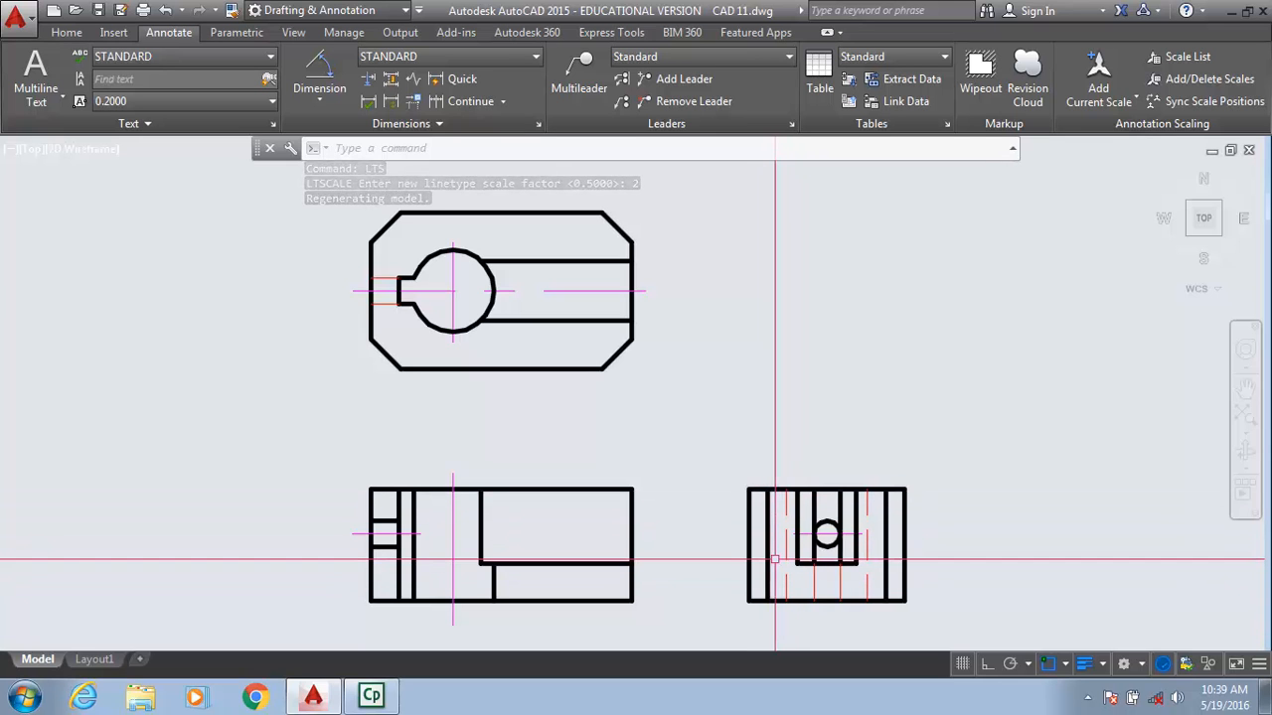
- Set the linetype scale factor to 0.5
key("Return")
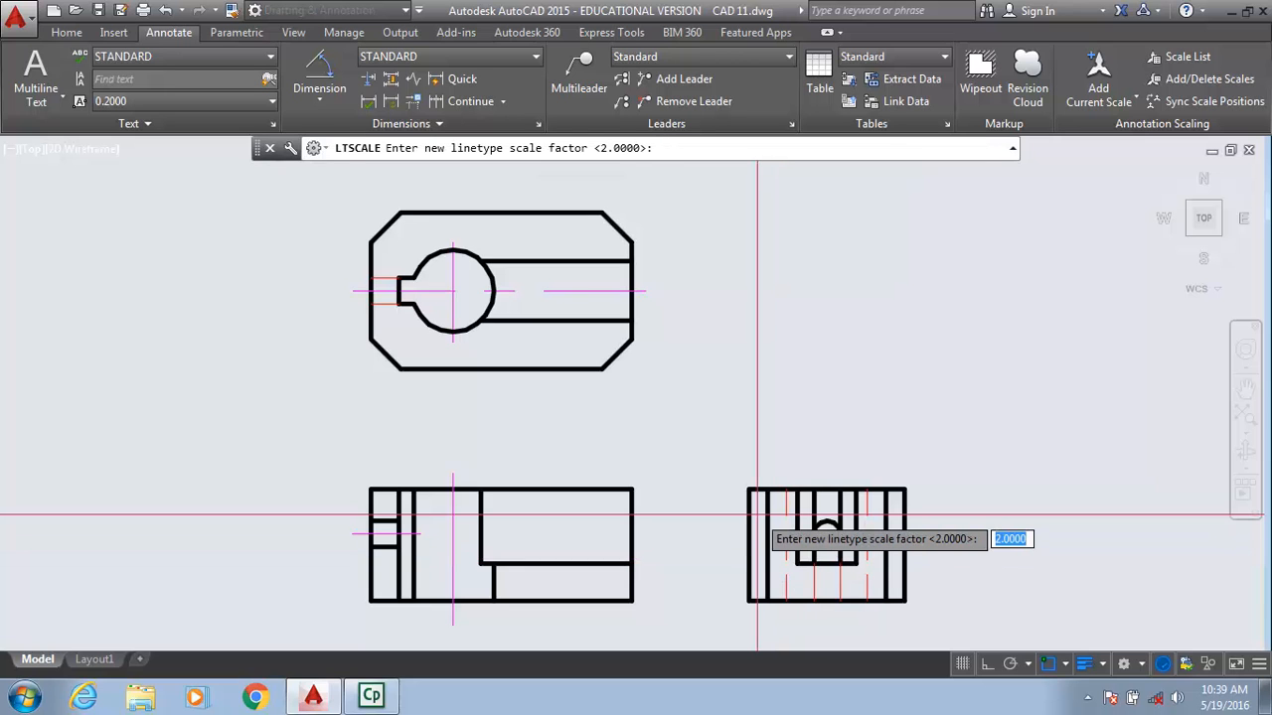
key("Return")
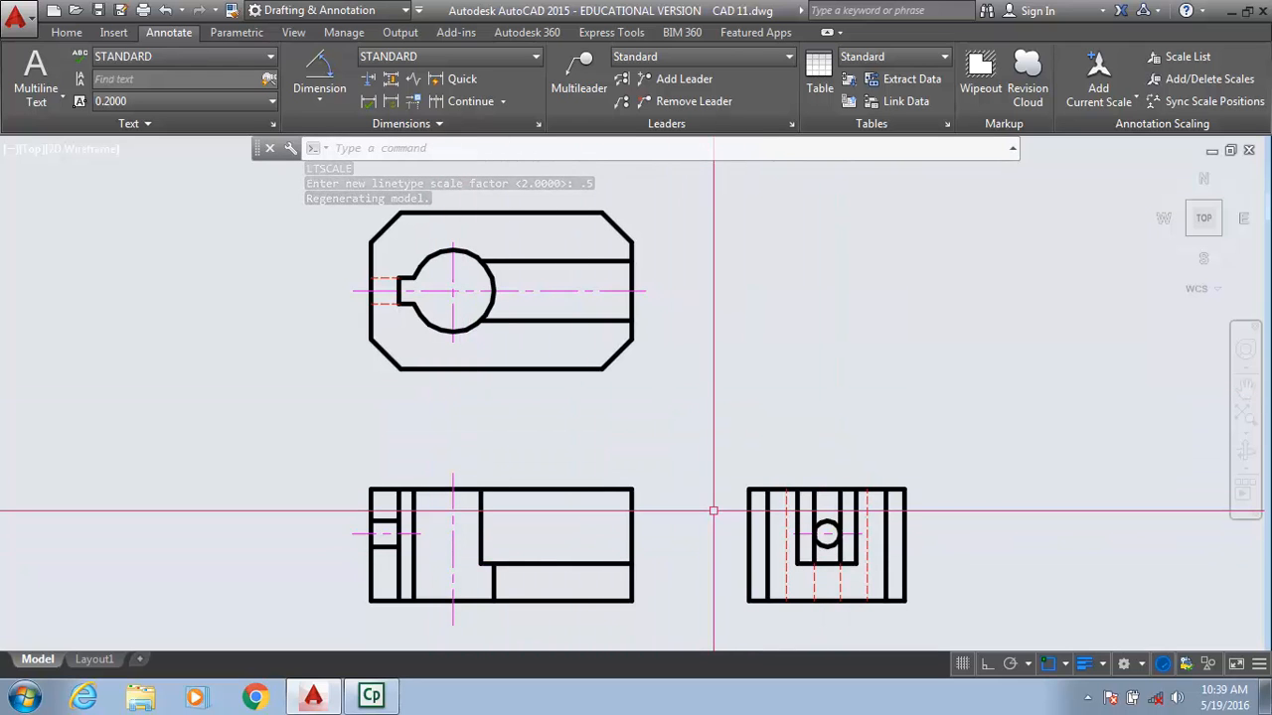
- Stretch the upper end of the front view's vertical centre line upward to a length of about 3.47 units and deselect it
middle_click_drag(572, 413, 618, 450)
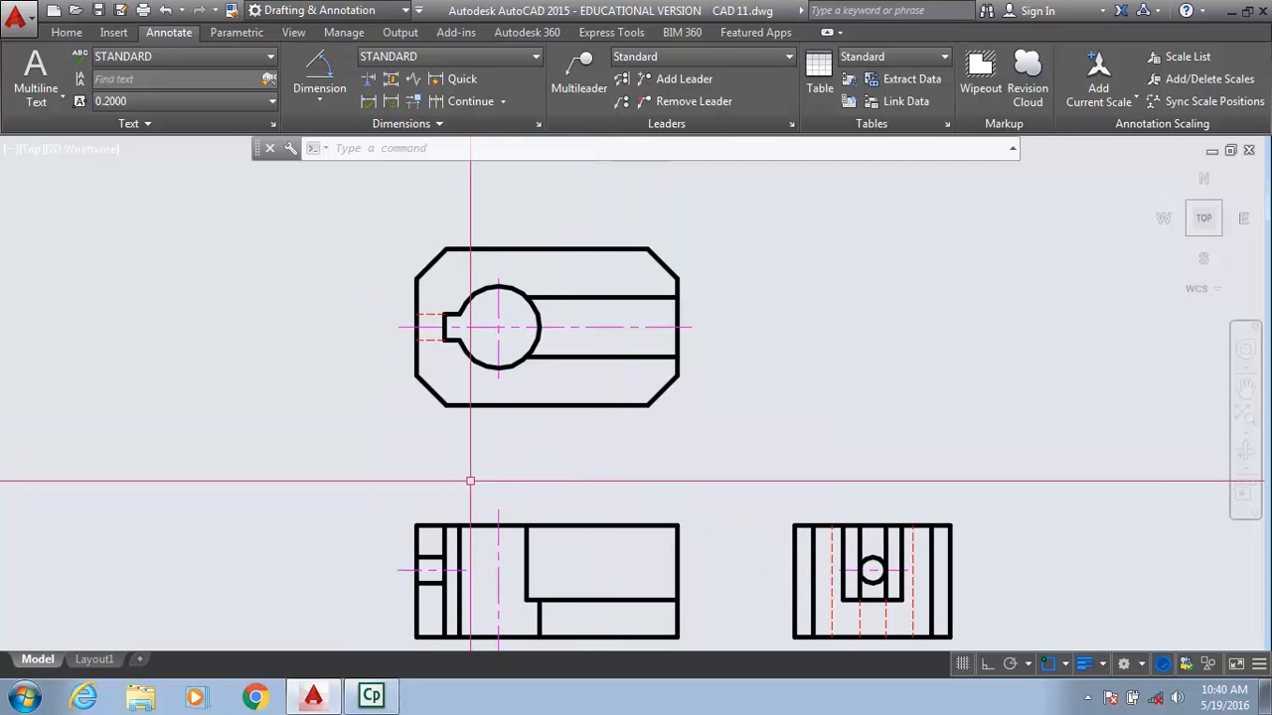
scroll(467, 168, "down", 2)
scroll(465, 407, "up", 4)
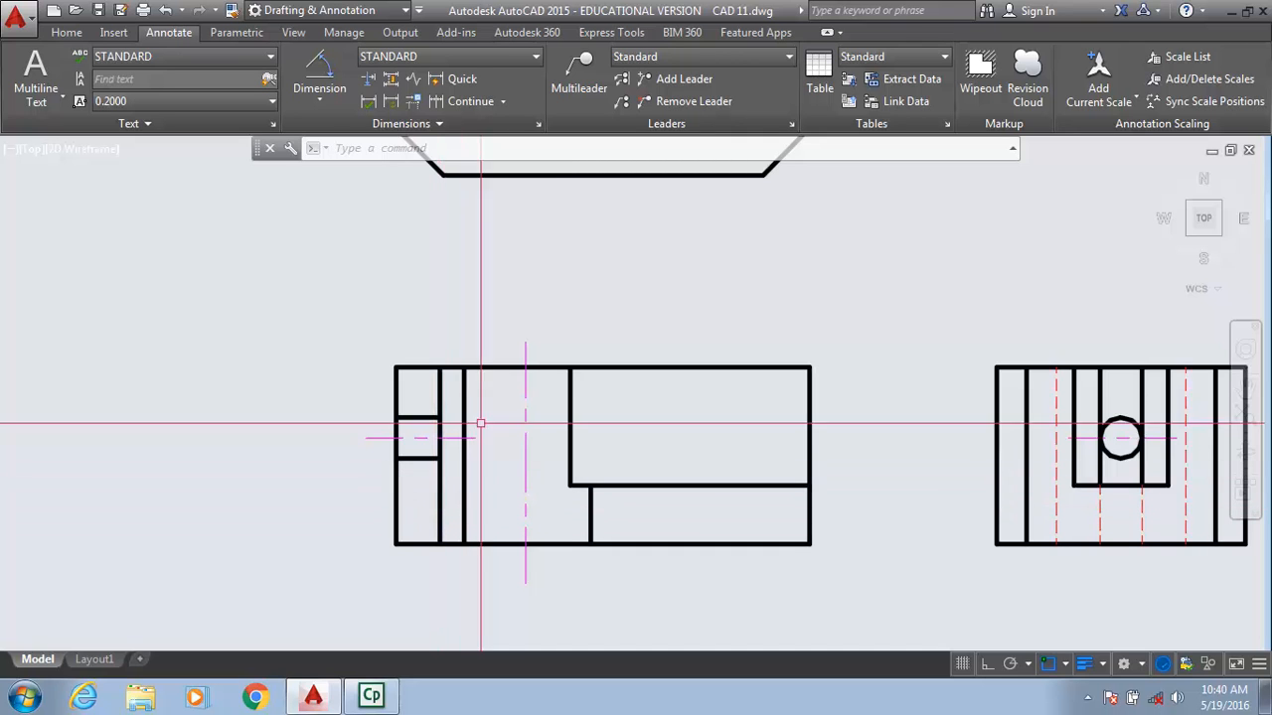
left_click(523, 353)
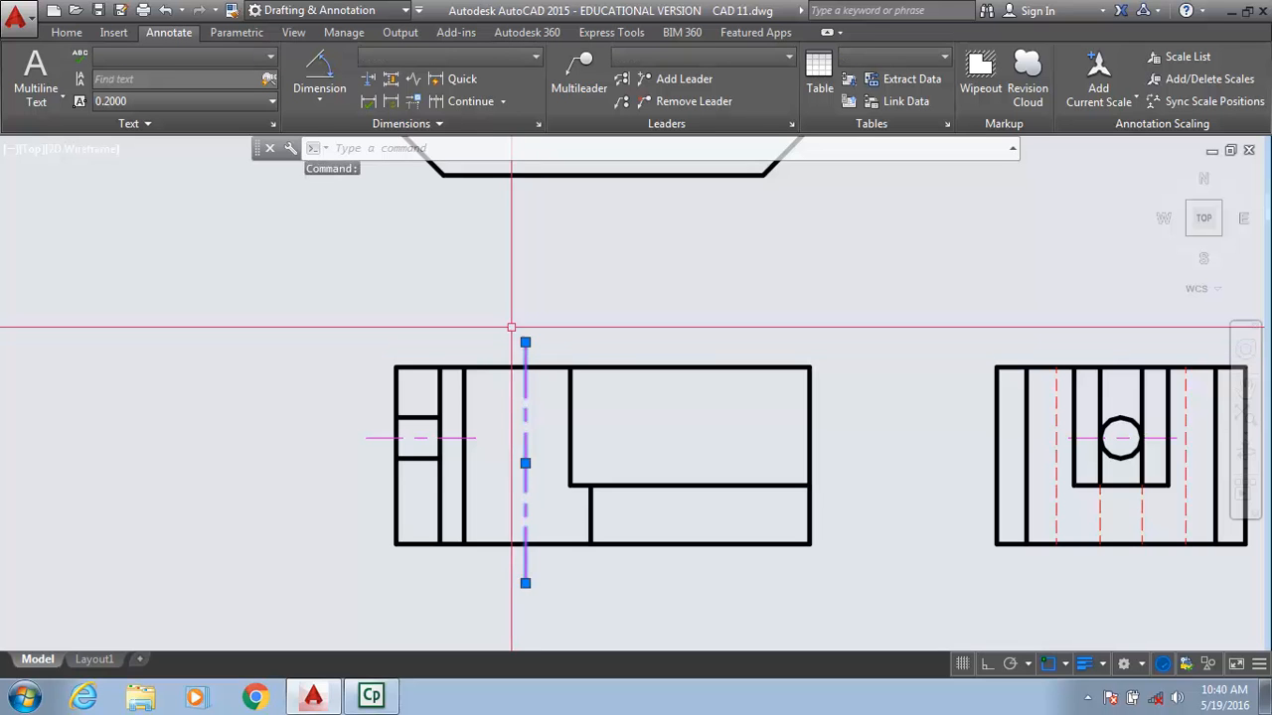
left_click(526, 343)
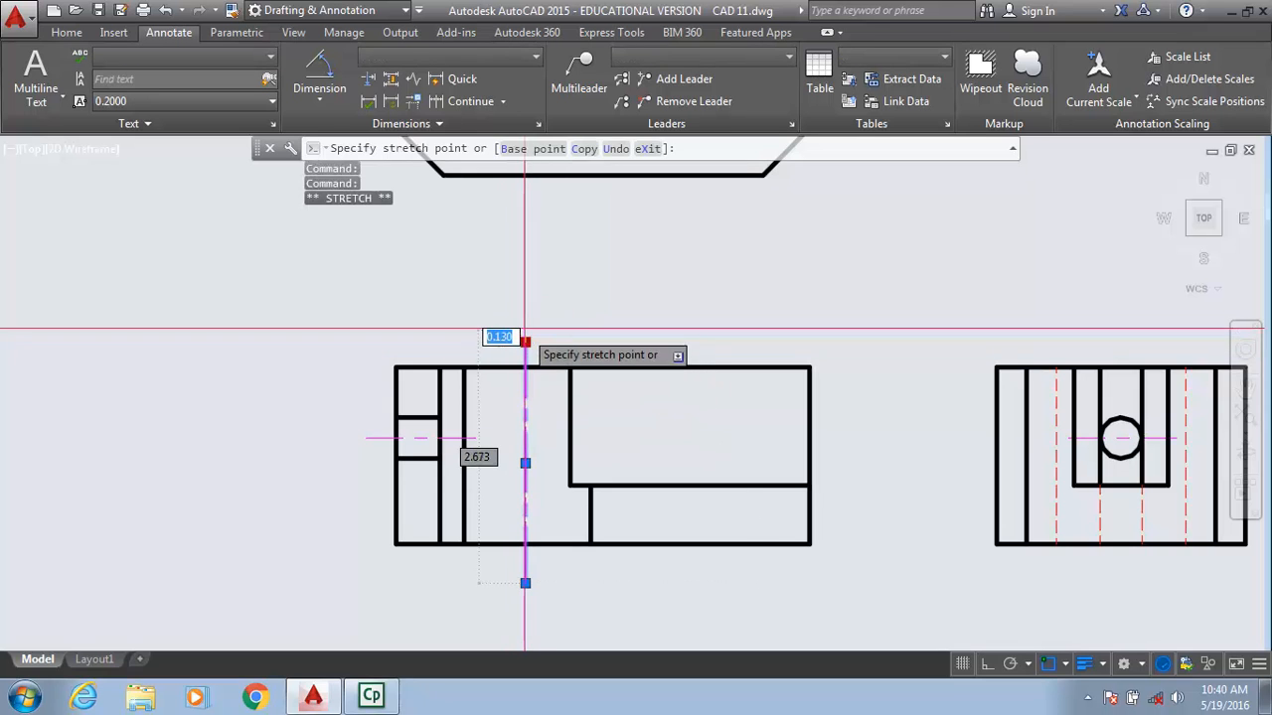
left_click(524, 256)
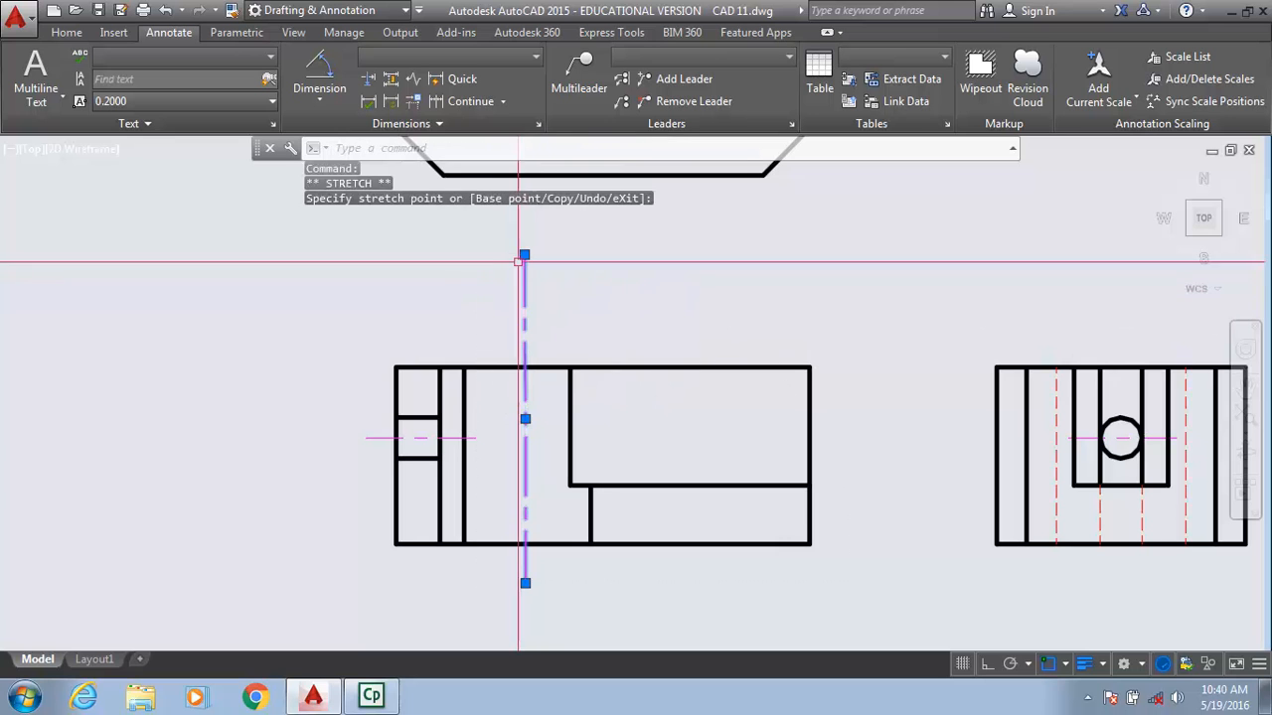
right_click(413, 286)
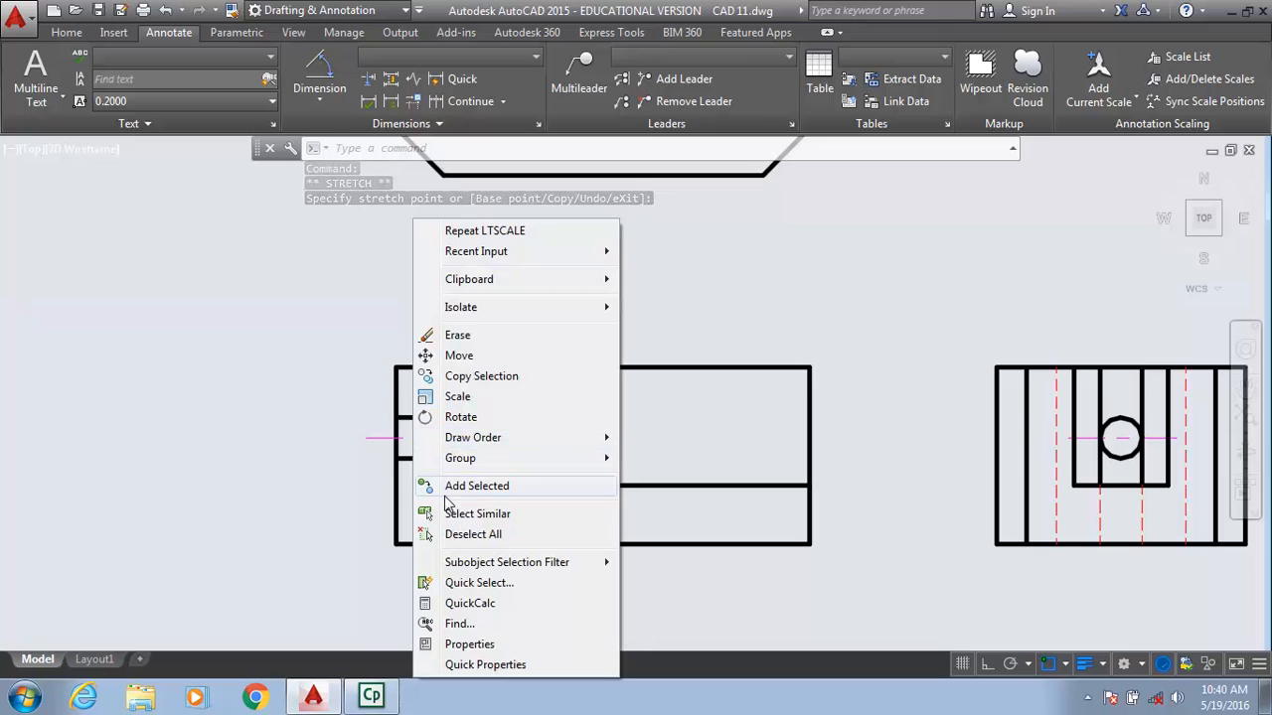
left_click(473, 536)
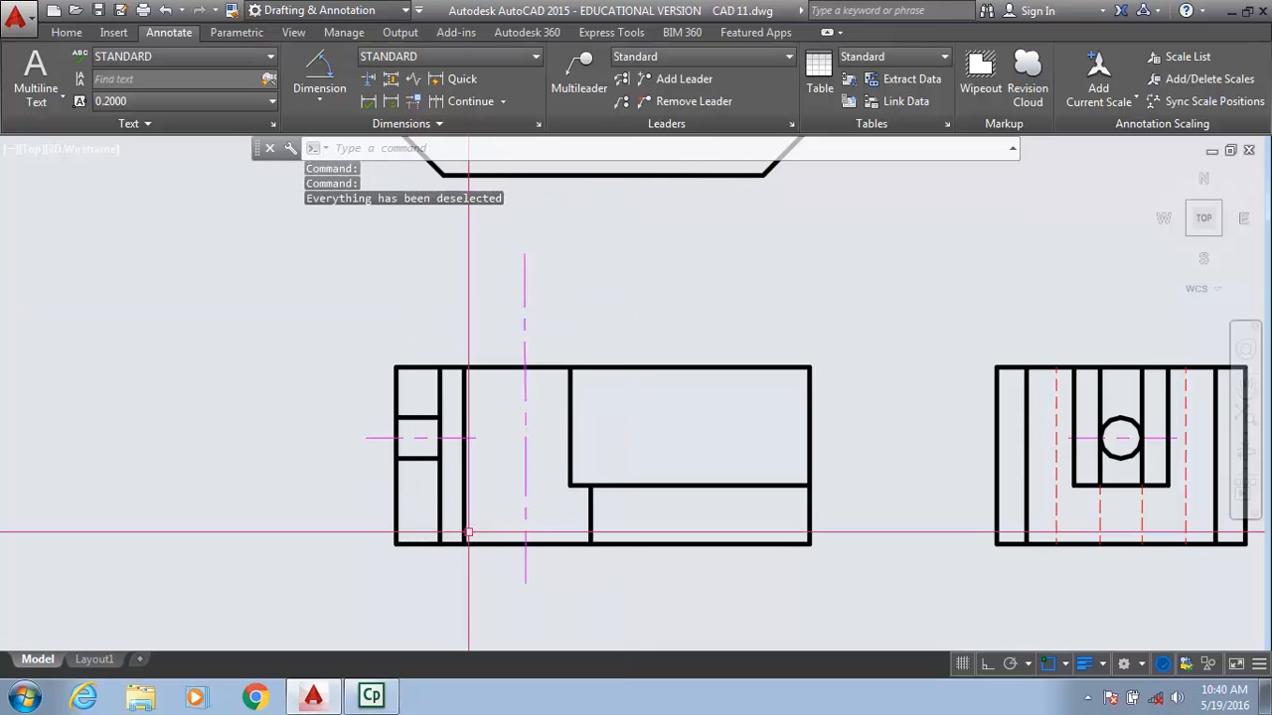
- Shorten the front view's vertical centre line by moving its upper end down to the view's top edge
left_click(524, 257)
left_click(523, 256)
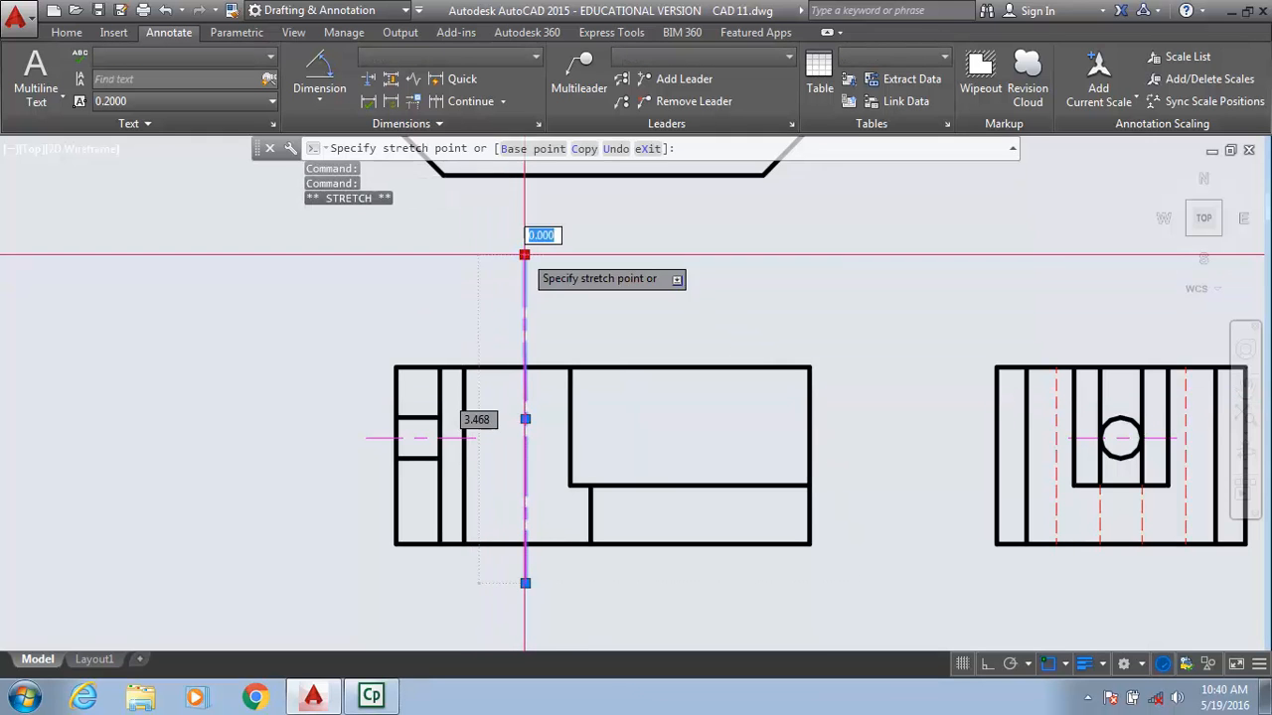
left_click(526, 345)
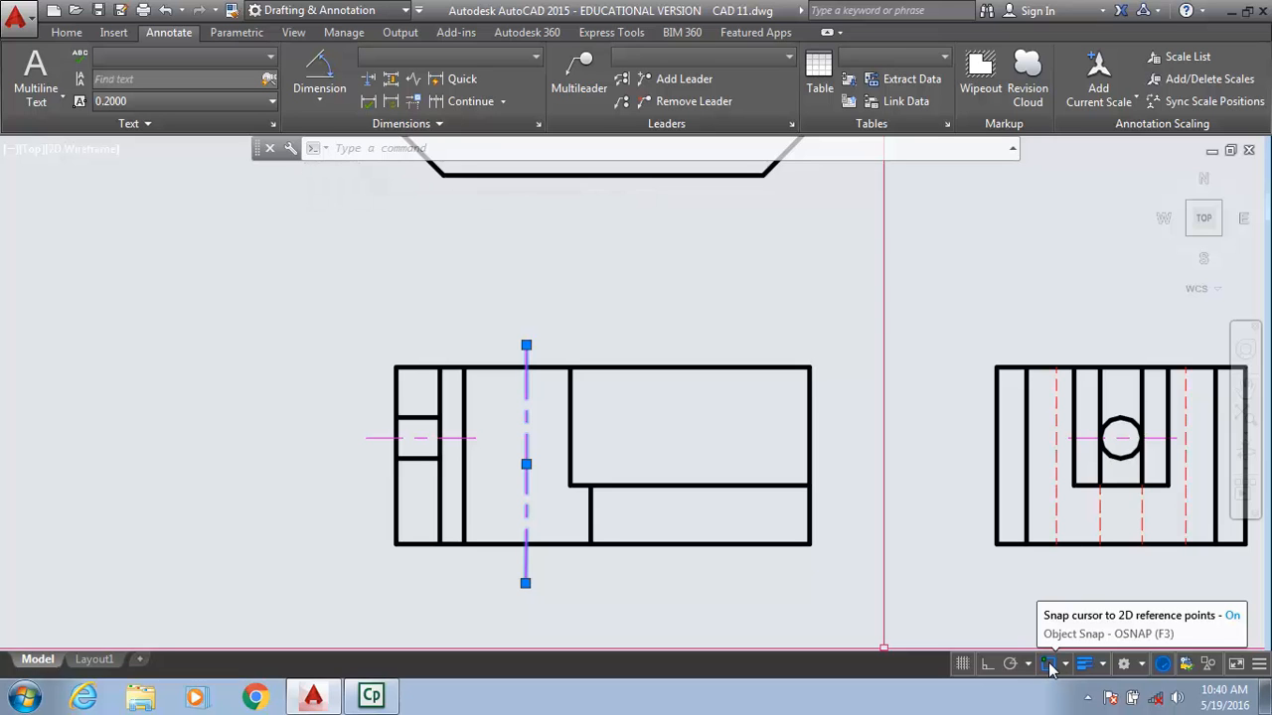
left_click(526, 345)
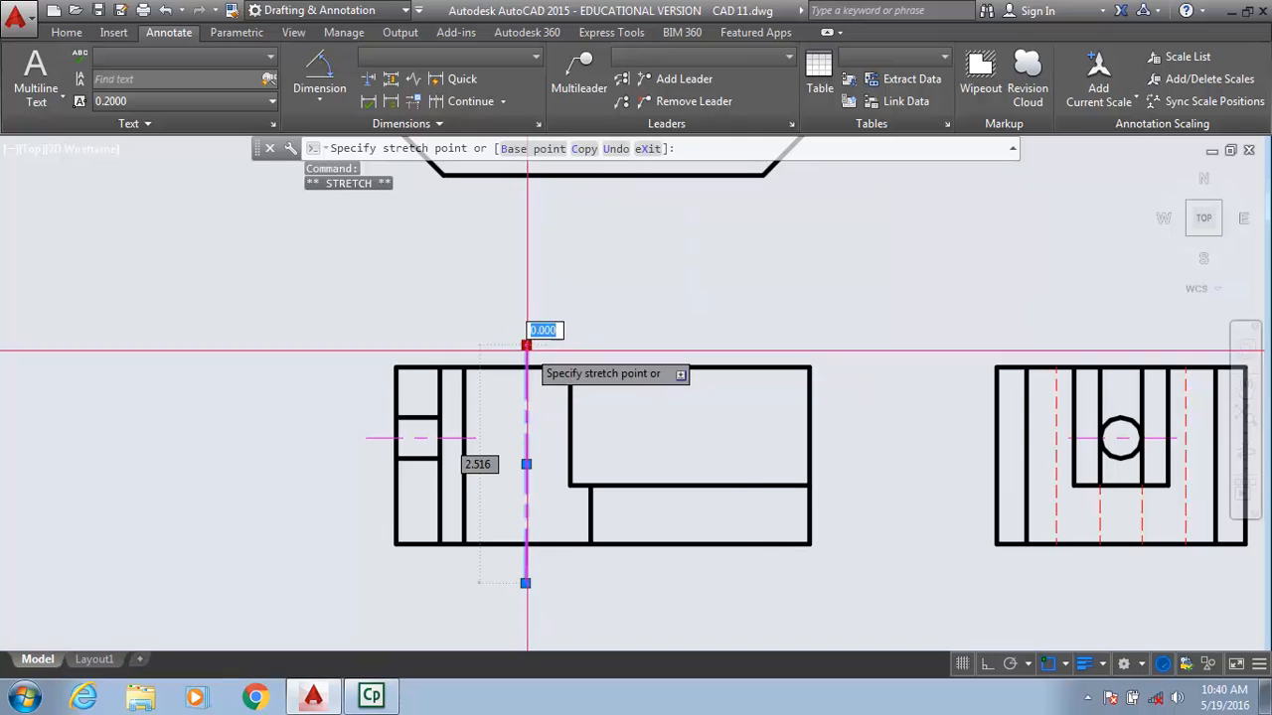
left_click(525, 367)
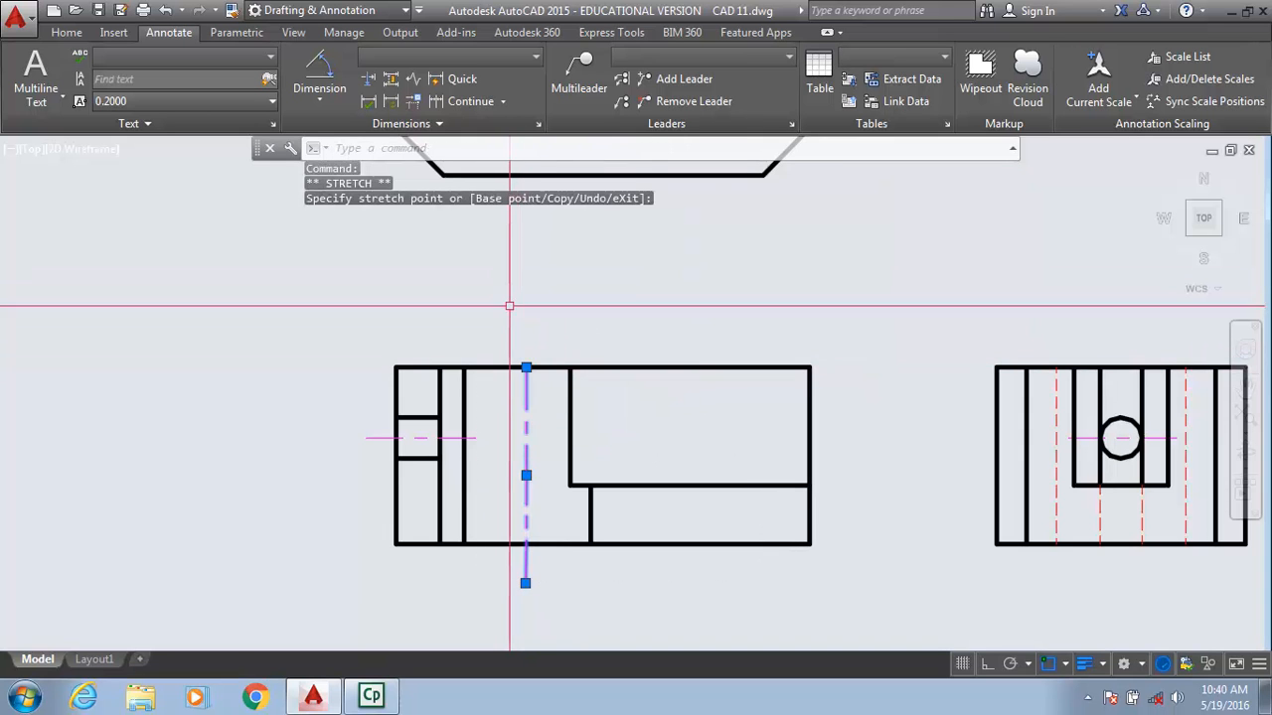
- Turn on Ortho mode and stretch the centre line's upper end straight up to a length of about 2.8 units
left_click(525, 367)
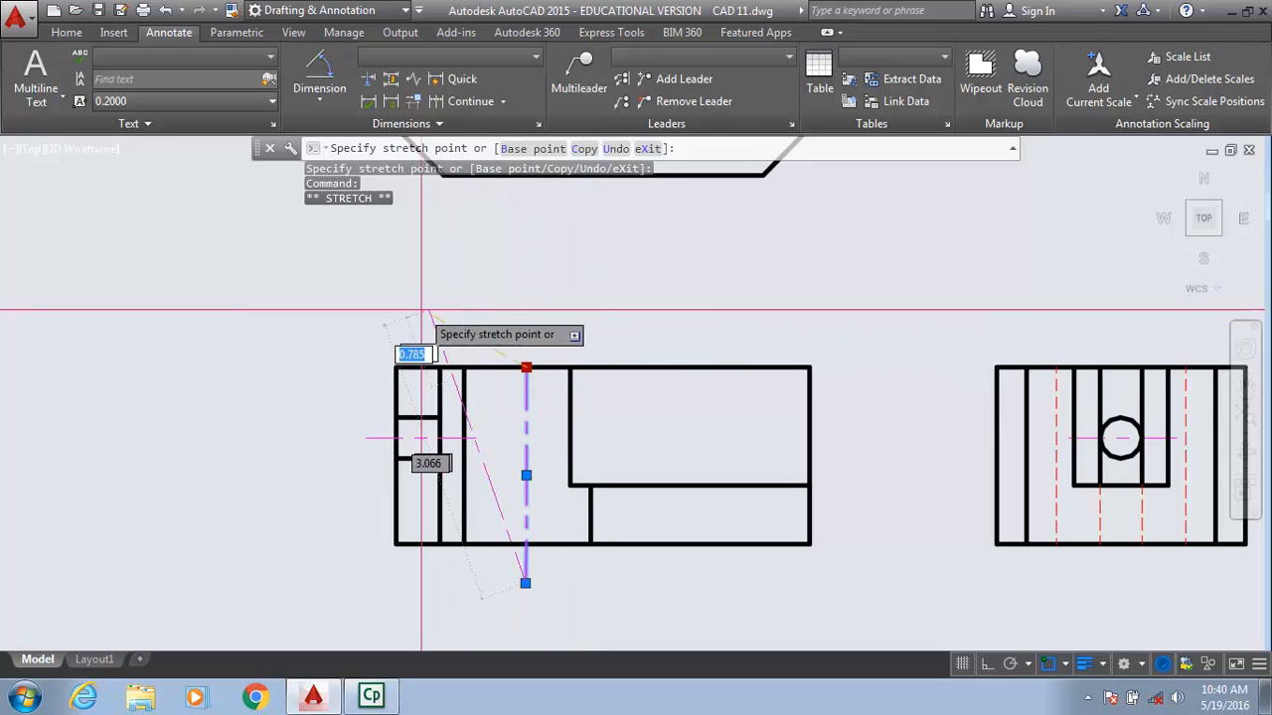
key("F8")
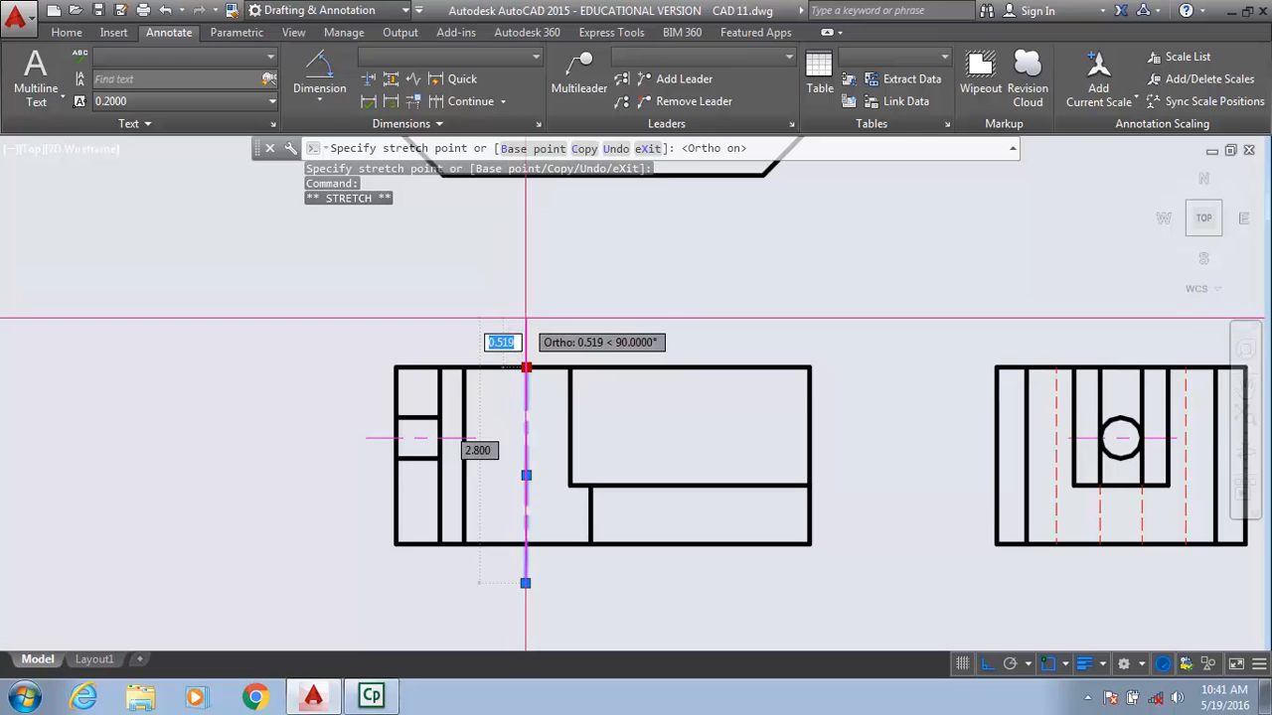
left_click(520, 319)
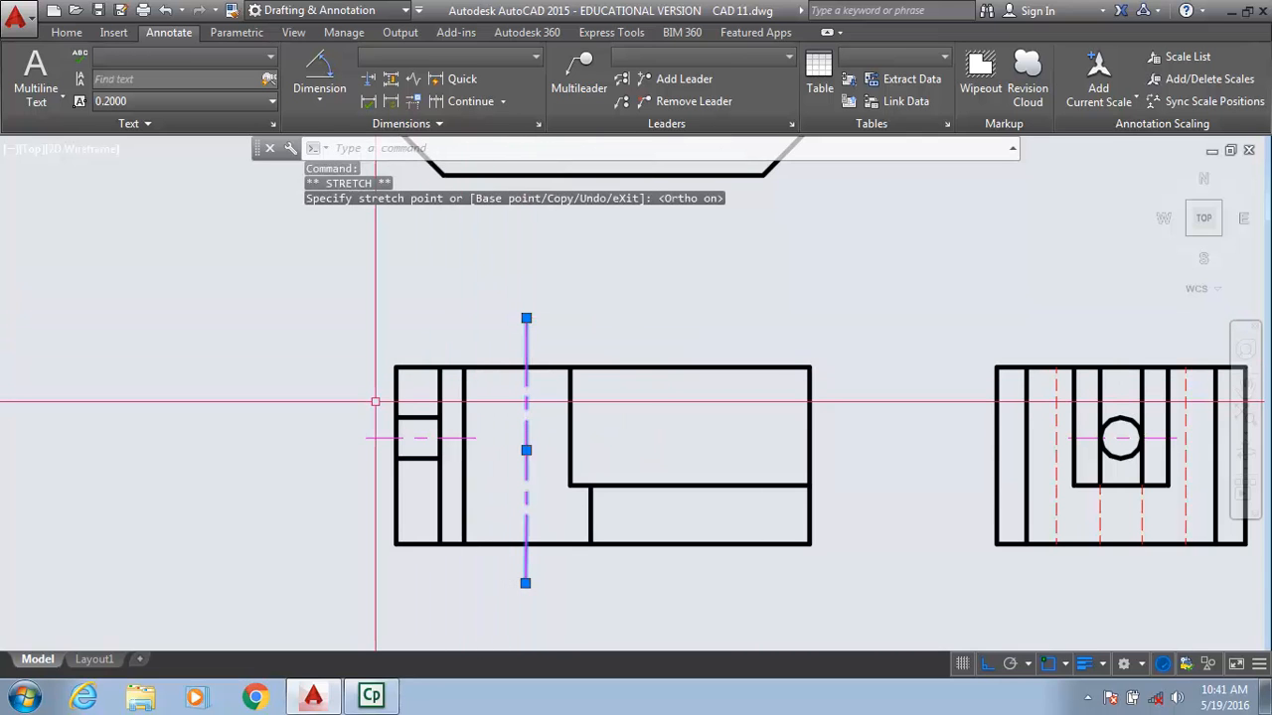
key("Escape")
key("Escape")
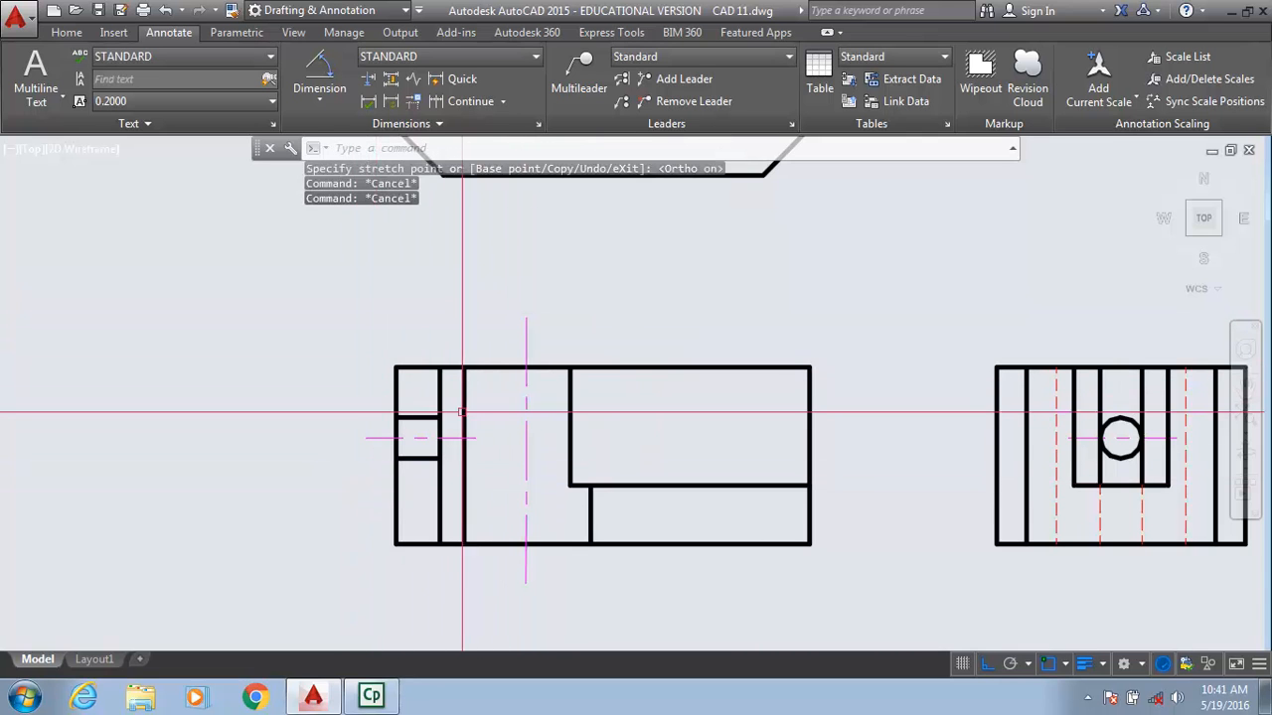
- Shorten the front view's vertical centre line at both ends, leaving it extending slightly beyond the top and bottom edges
left_click(525, 331)
left_click(526, 318)
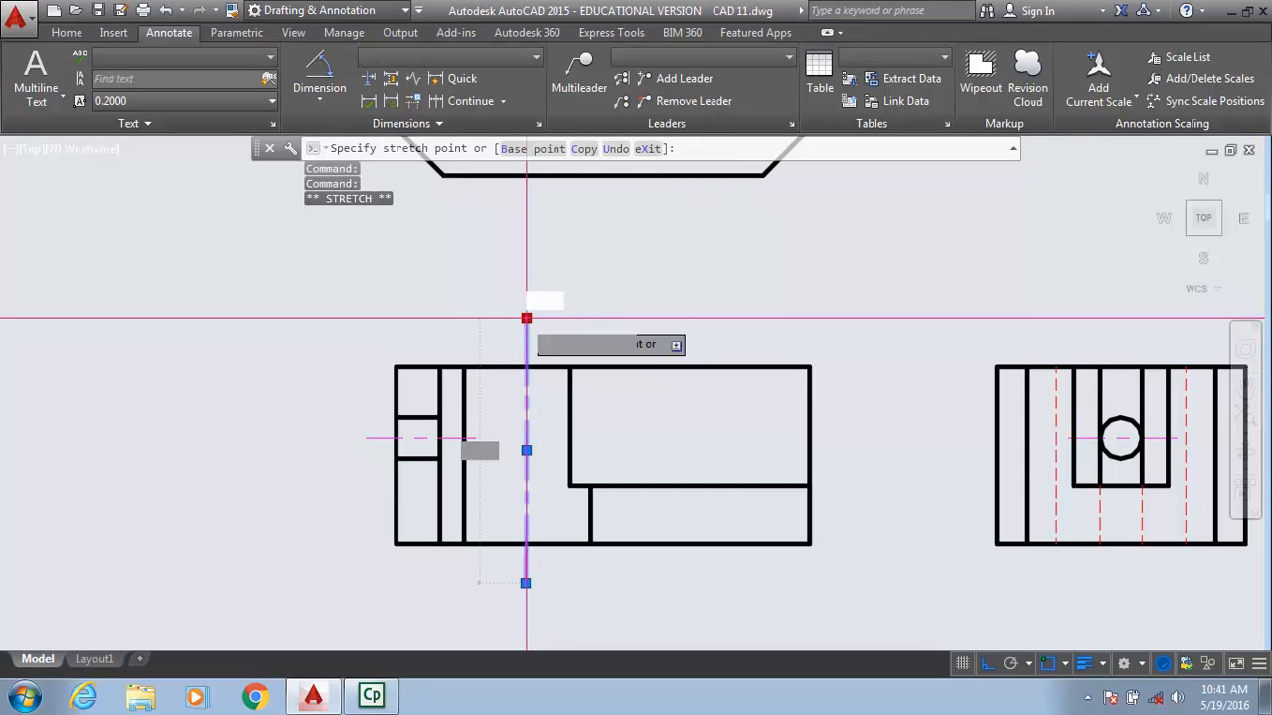
left_click(525, 350)
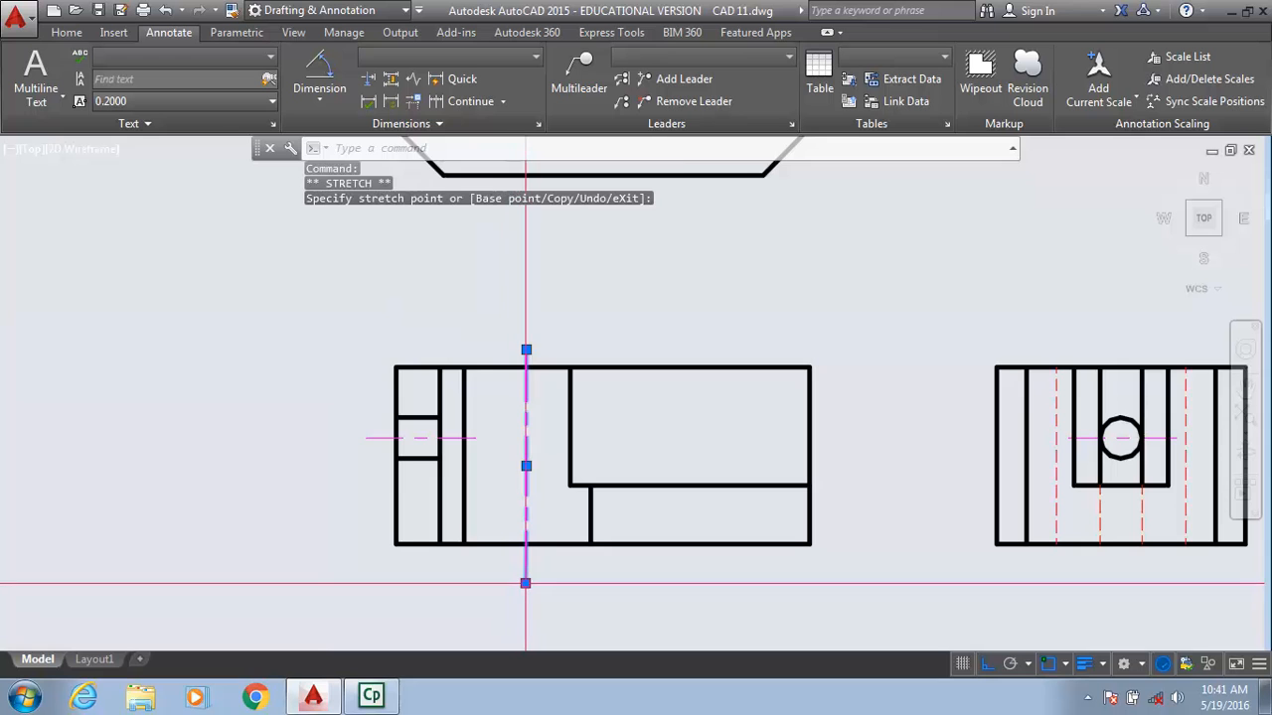
left_click(525, 583)
left_click(526, 568)
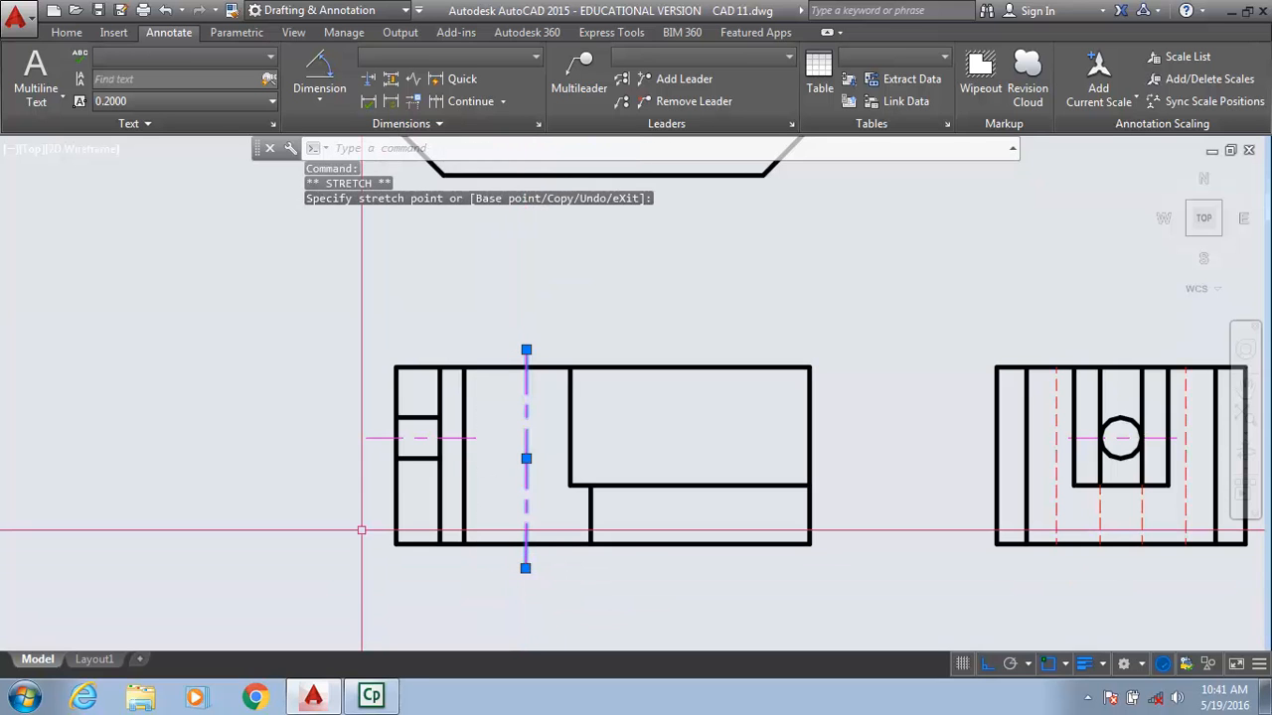
key("Escape")
key("Escape")
scroll(364, 505, "down", 2)
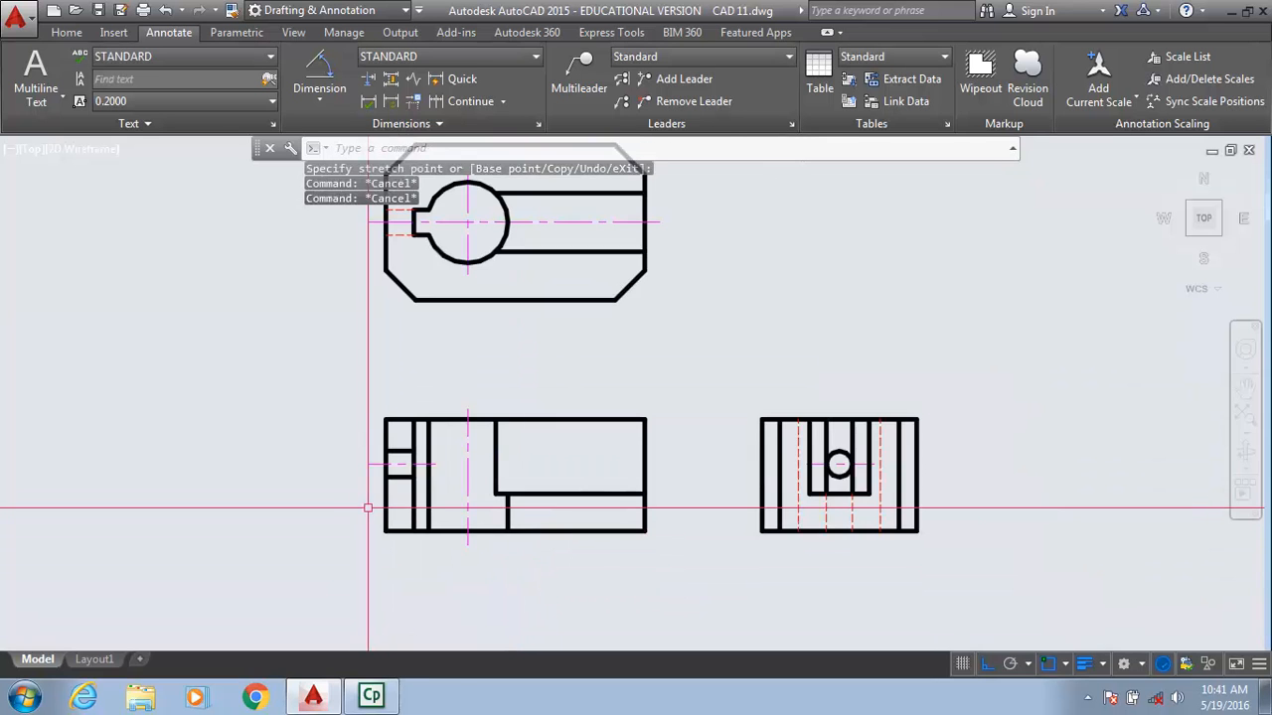
mouse_move(364, 502)
middle_mouse_down()
mouse_move(370, 489)
mouse_move(377, 520)
middle_mouse_up()
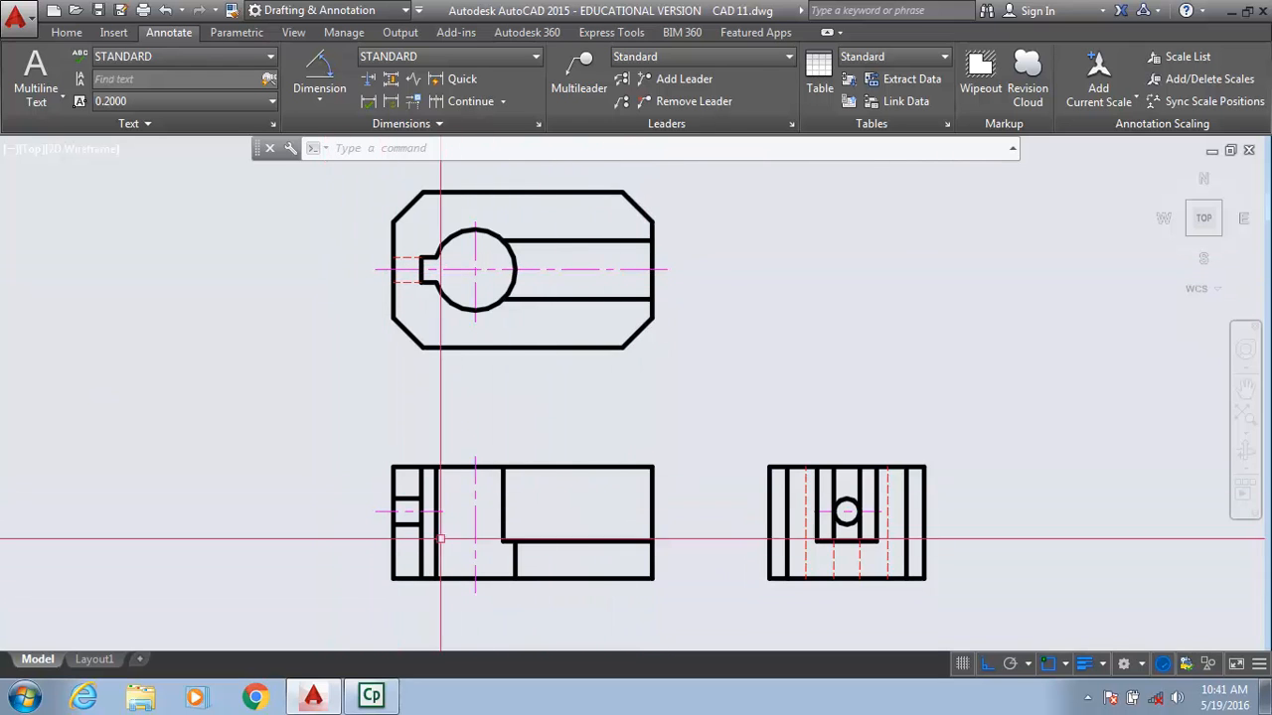
middle_click_drag(510, 550, 512, 526)
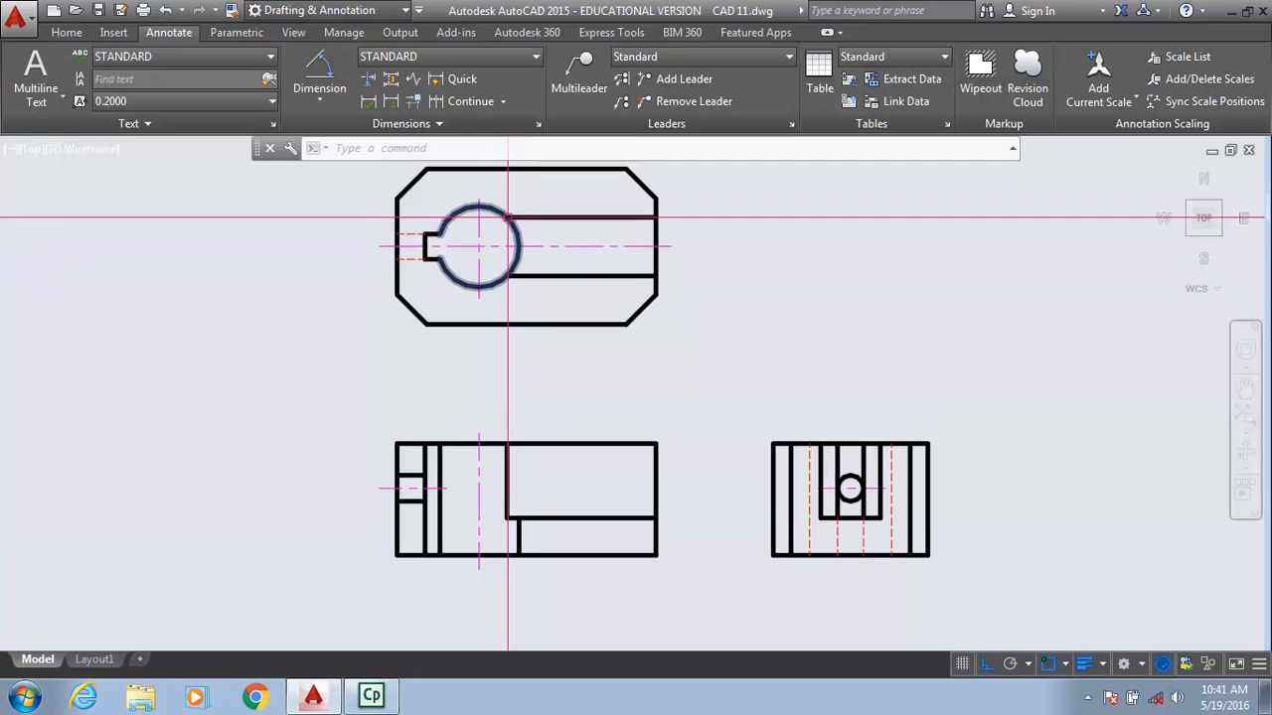
scroll(507, 217, "up", 8)
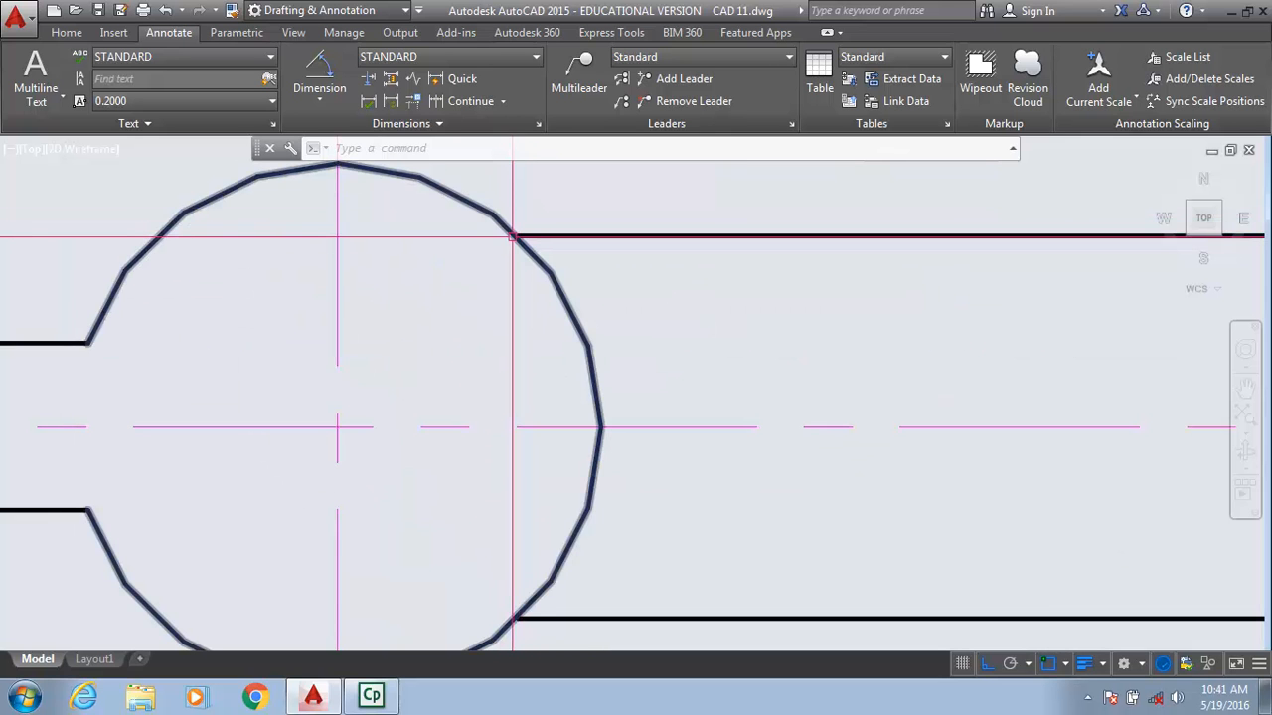
scroll(511, 247, "down", 8)
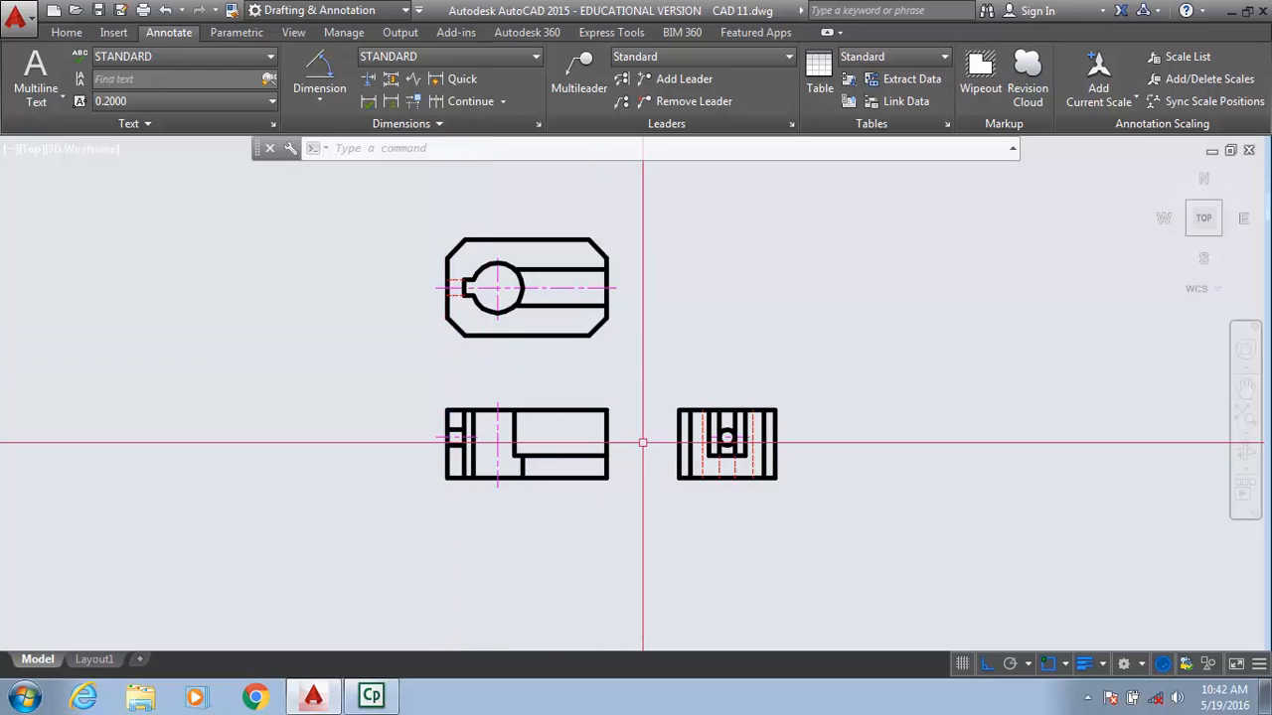
- Hatch the front view's upper-left and lower-left regions and its lower-right region with the ANSI31 pattern
scroll(506, 473, "up", 5)
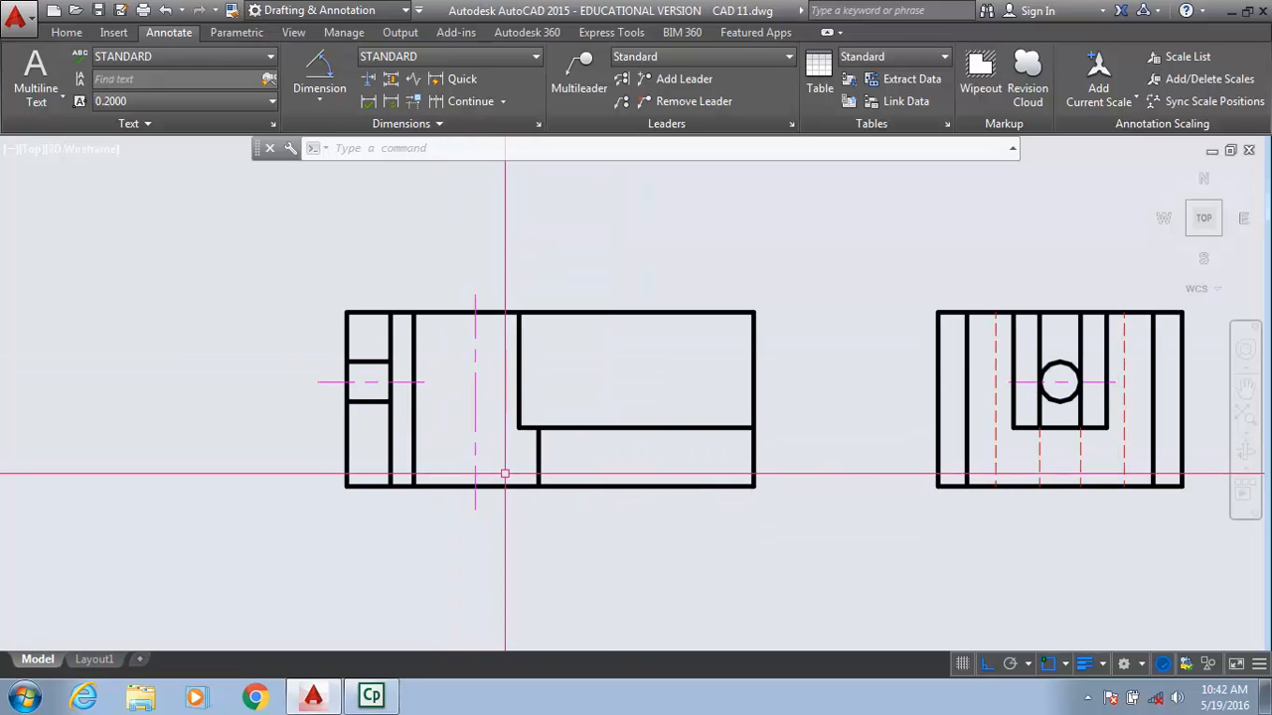
left_click(66, 34)
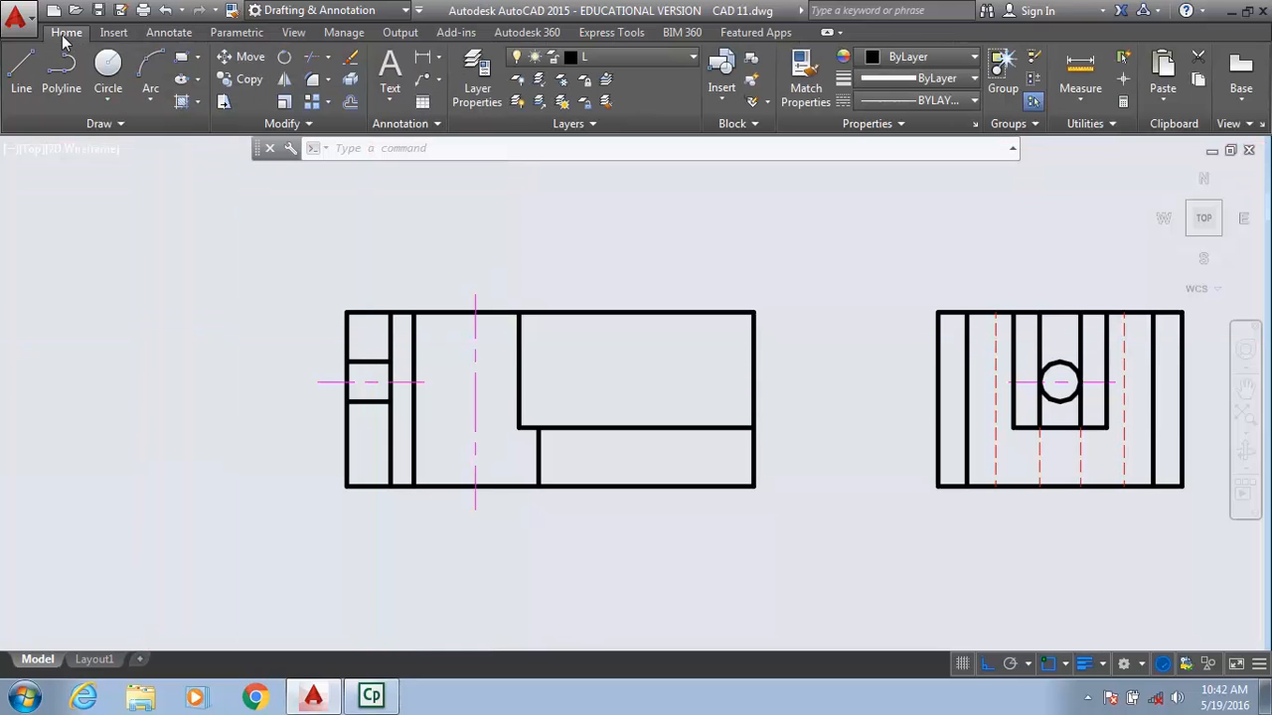
left_click(182, 105)
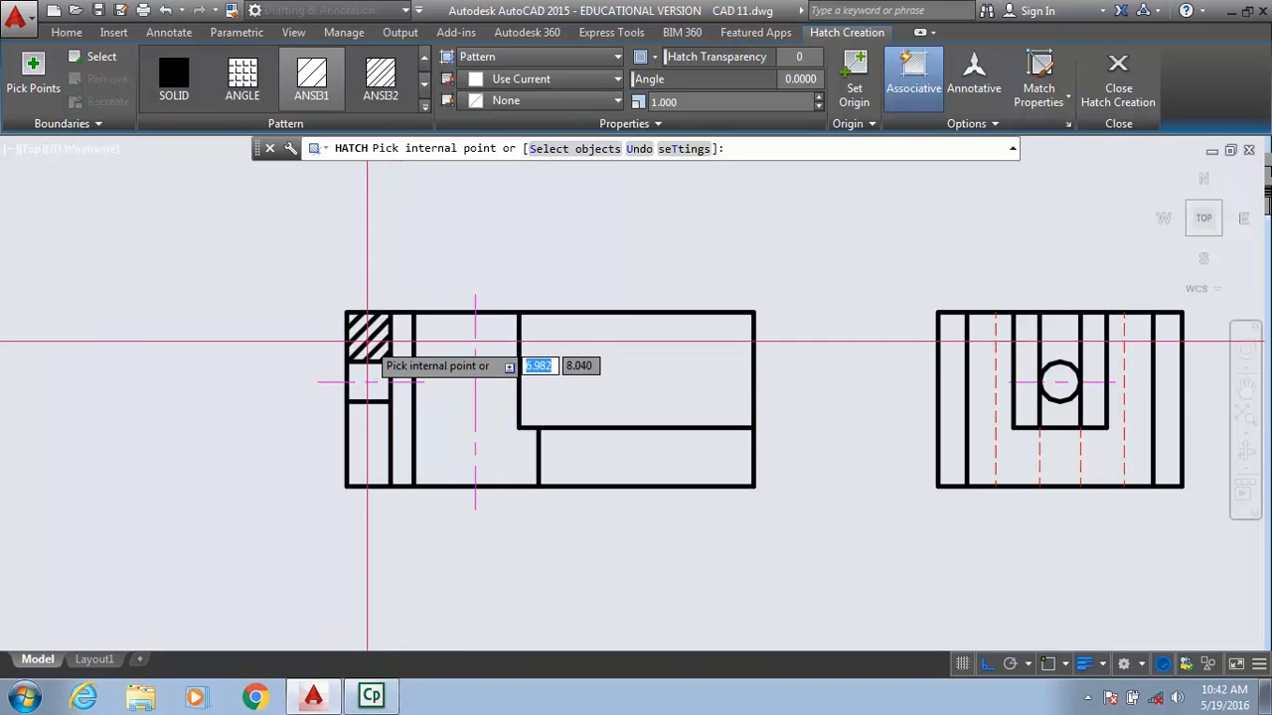
left_click(367, 341)
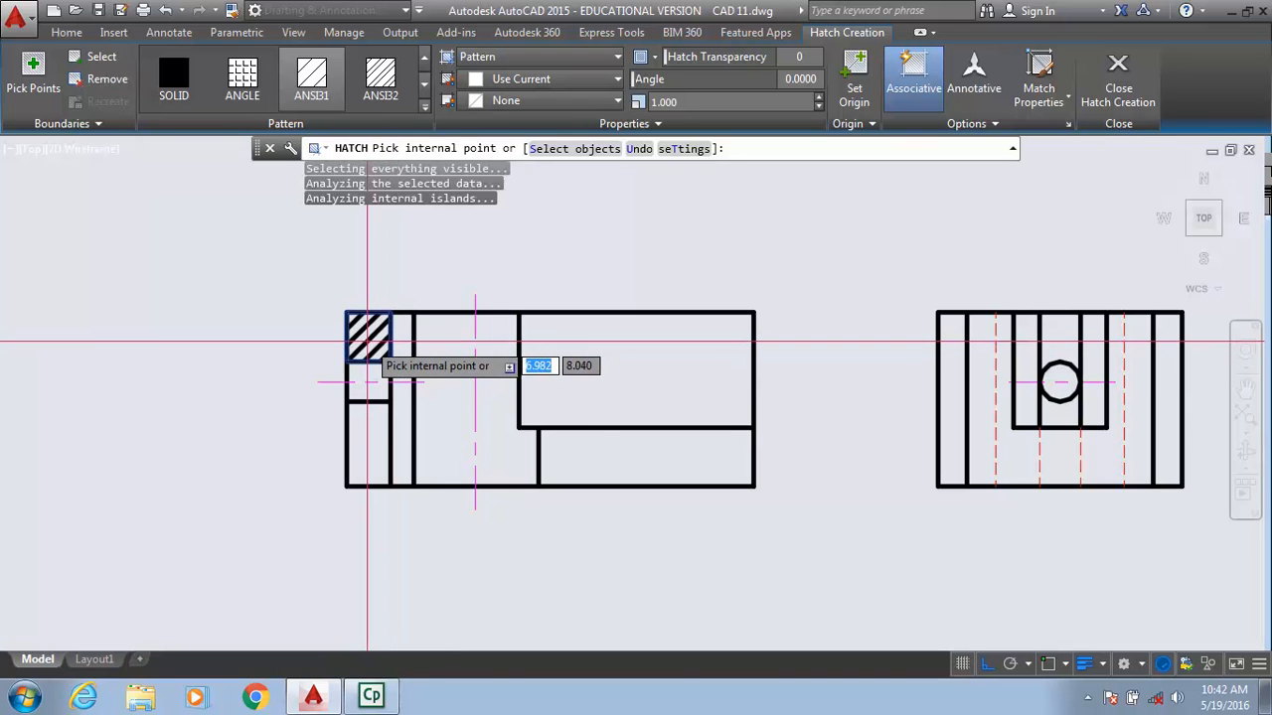
left_click(368, 434)
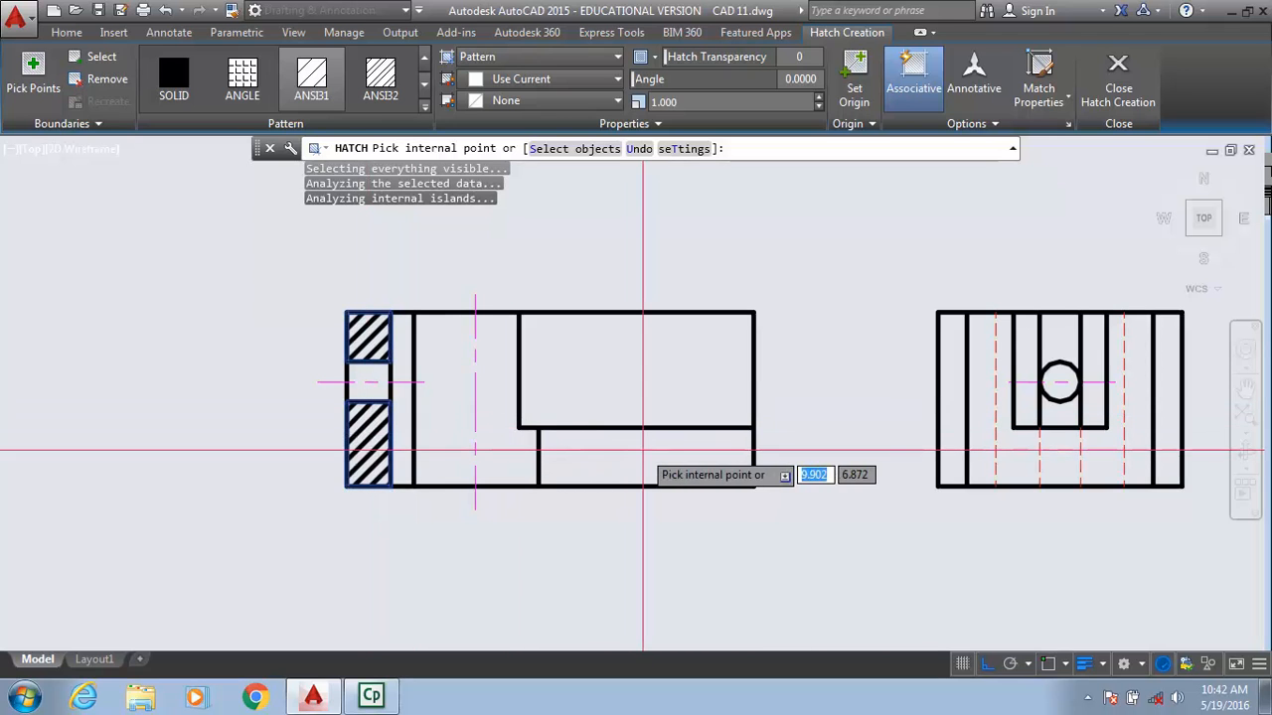
left_click(640, 450)
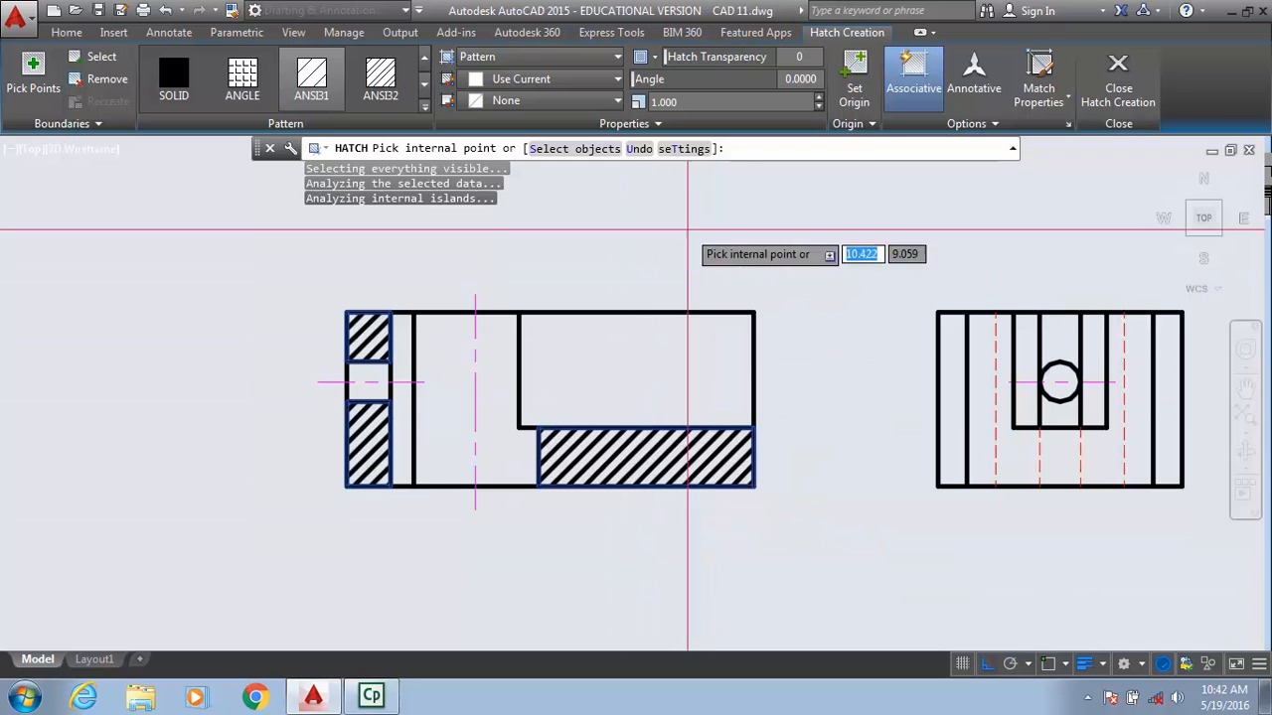
- Set the hatch angle to 90, assign the hatch to layer HA, and finish the hatch
mouse_move(631, 79)
left_mouse_down()
mouse_move(731, 85)
mouse_move(709, 88)
left_mouse_up()
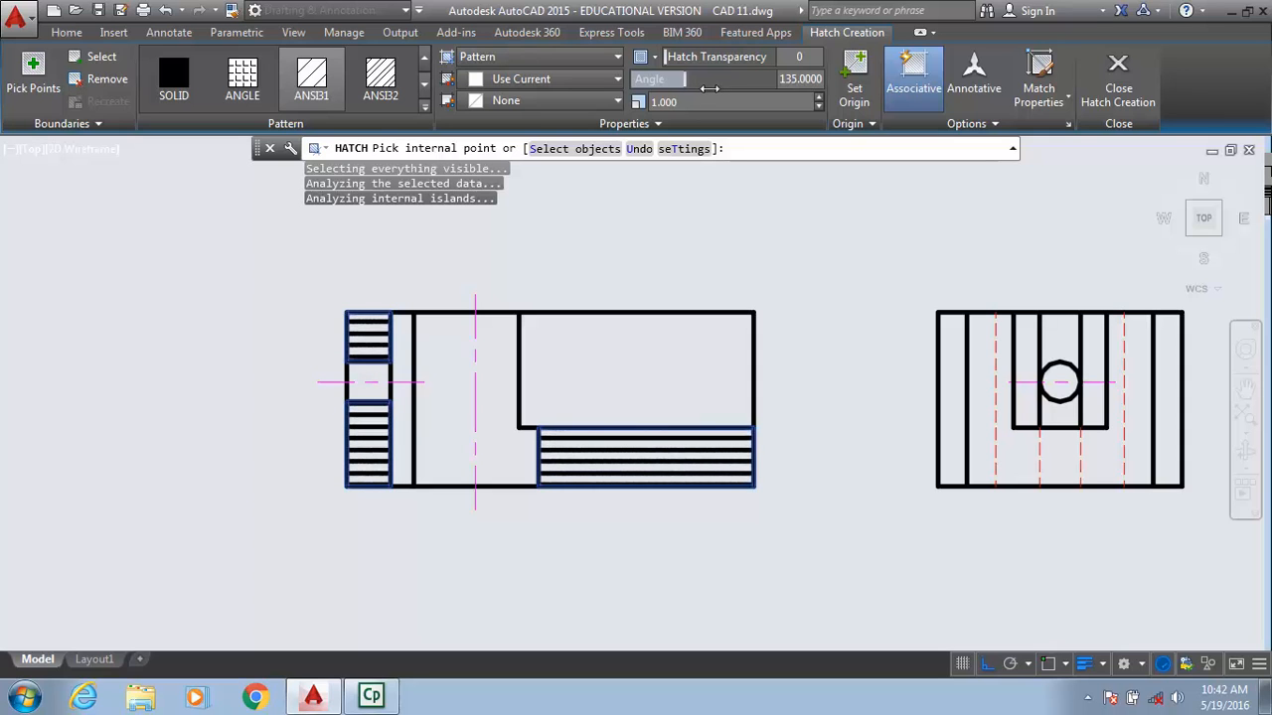
mouse_move(709, 89)
left_mouse_down()
mouse_move(757, 106)
mouse_move(656, 102)
mouse_move(677, 102)
left_mouse_up()
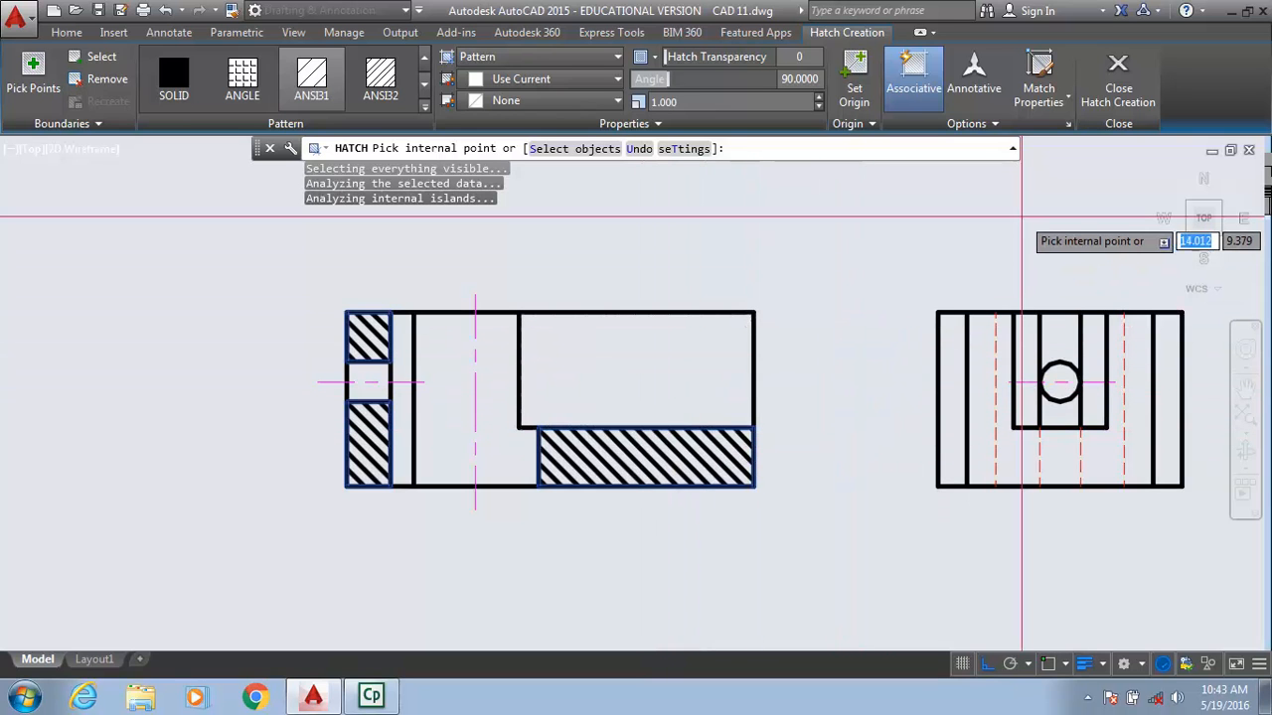
left_click(659, 125)
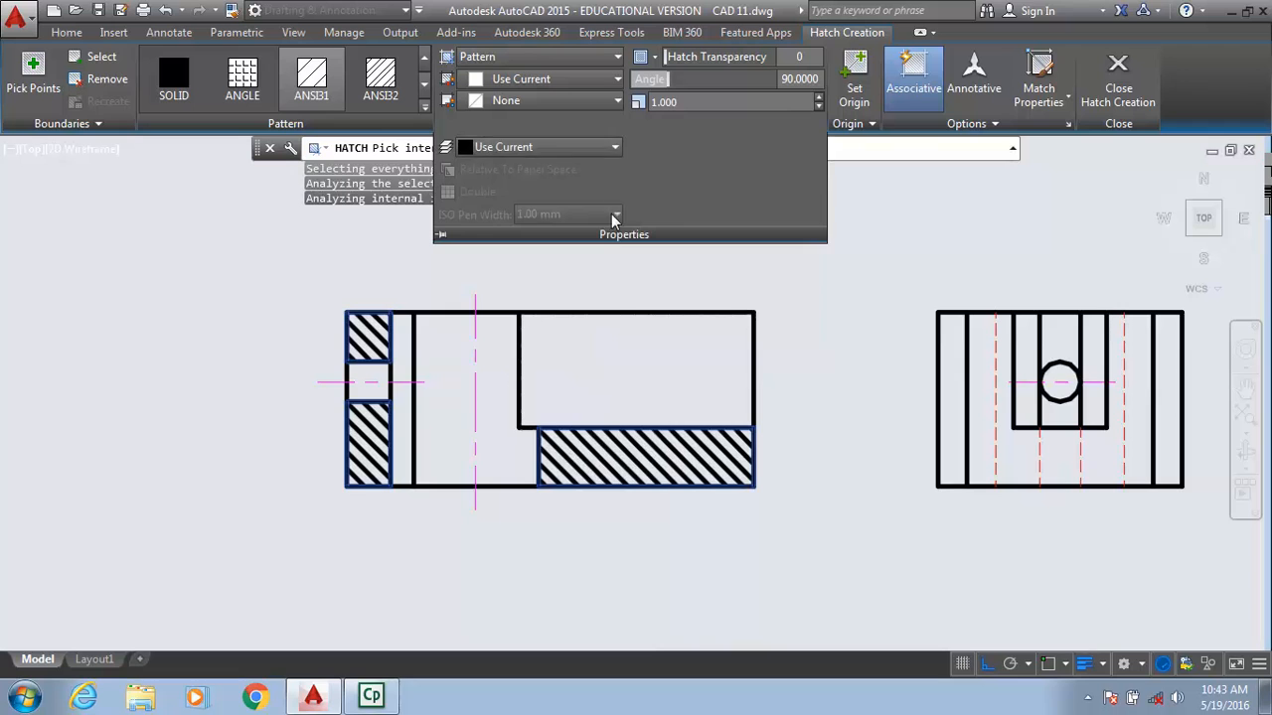
left_click(615, 150)
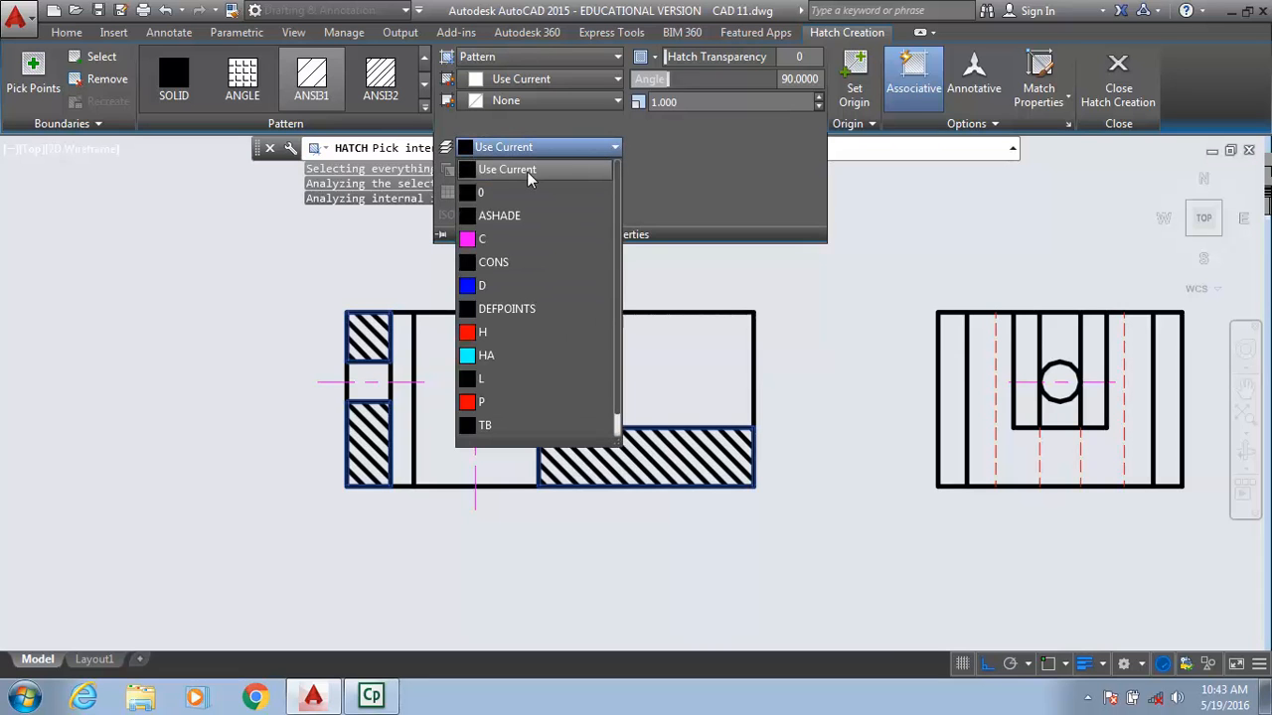
left_click(477, 355)
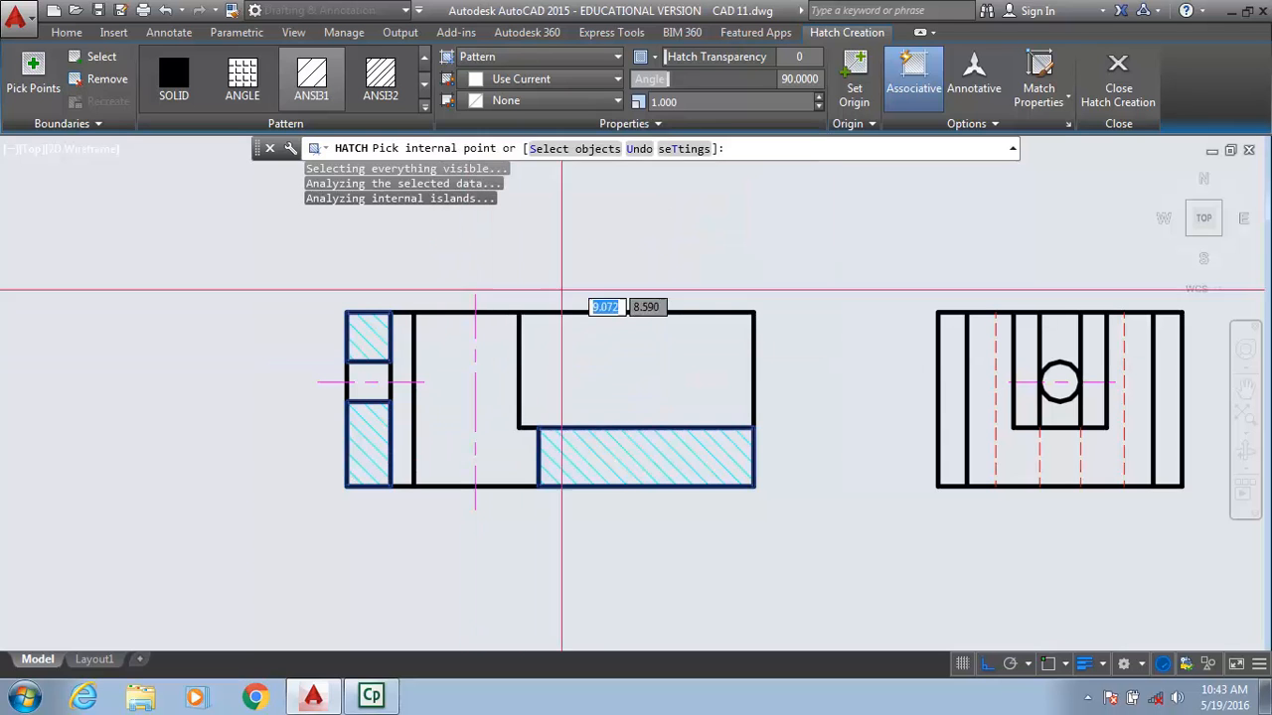
left_click(1119, 91)
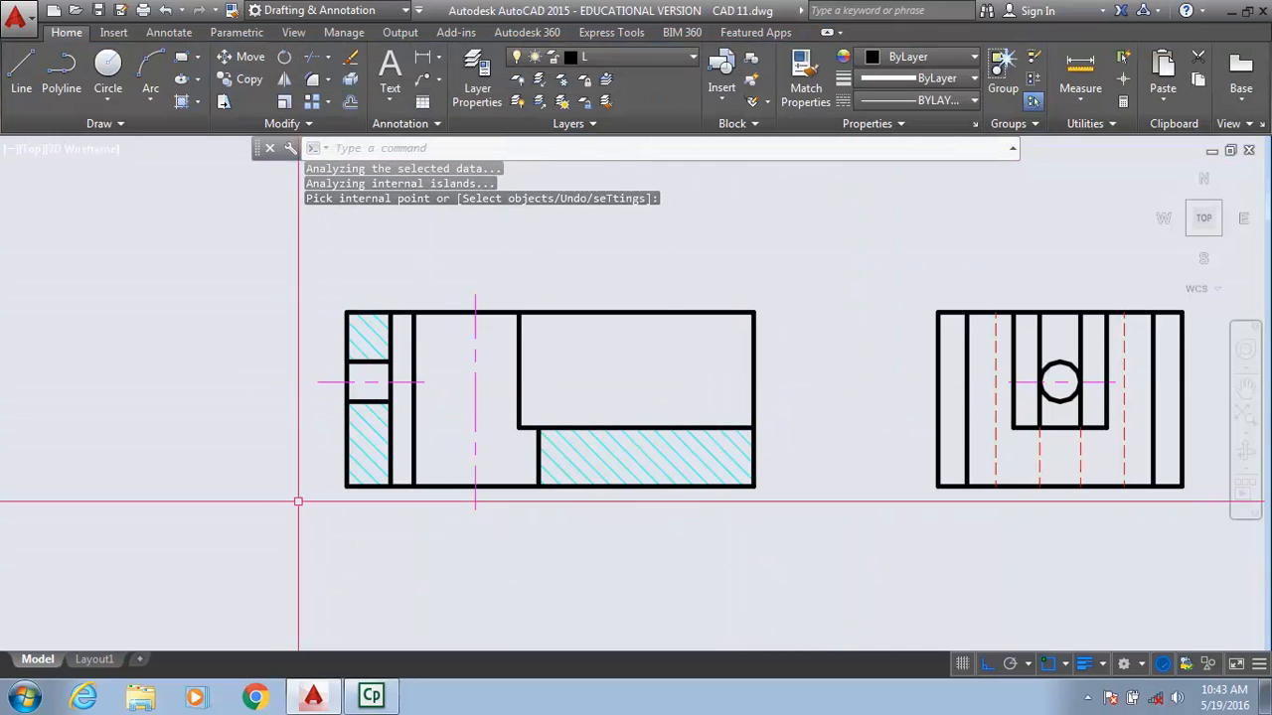
- Select the front view's hatch to check its properties, close its editor, and review all three views
left_click(379, 438)
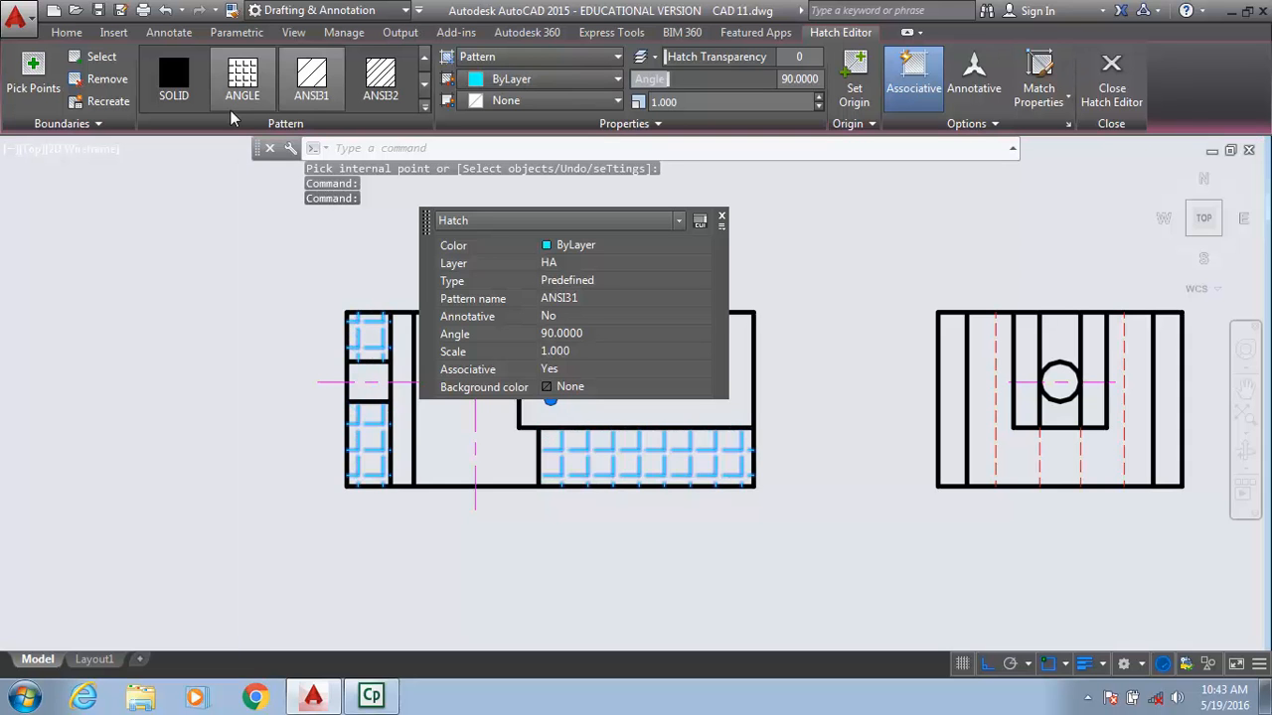
left_click(1111, 70)
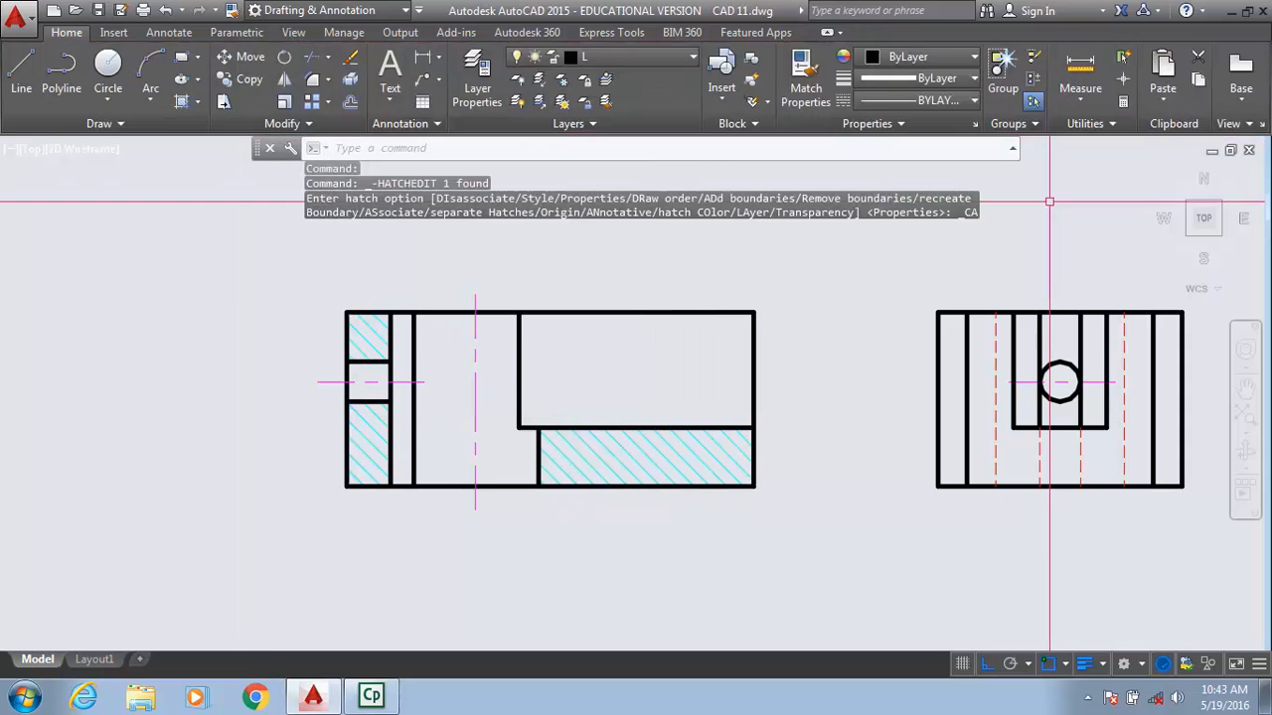
scroll(984, 228, "down", 3)
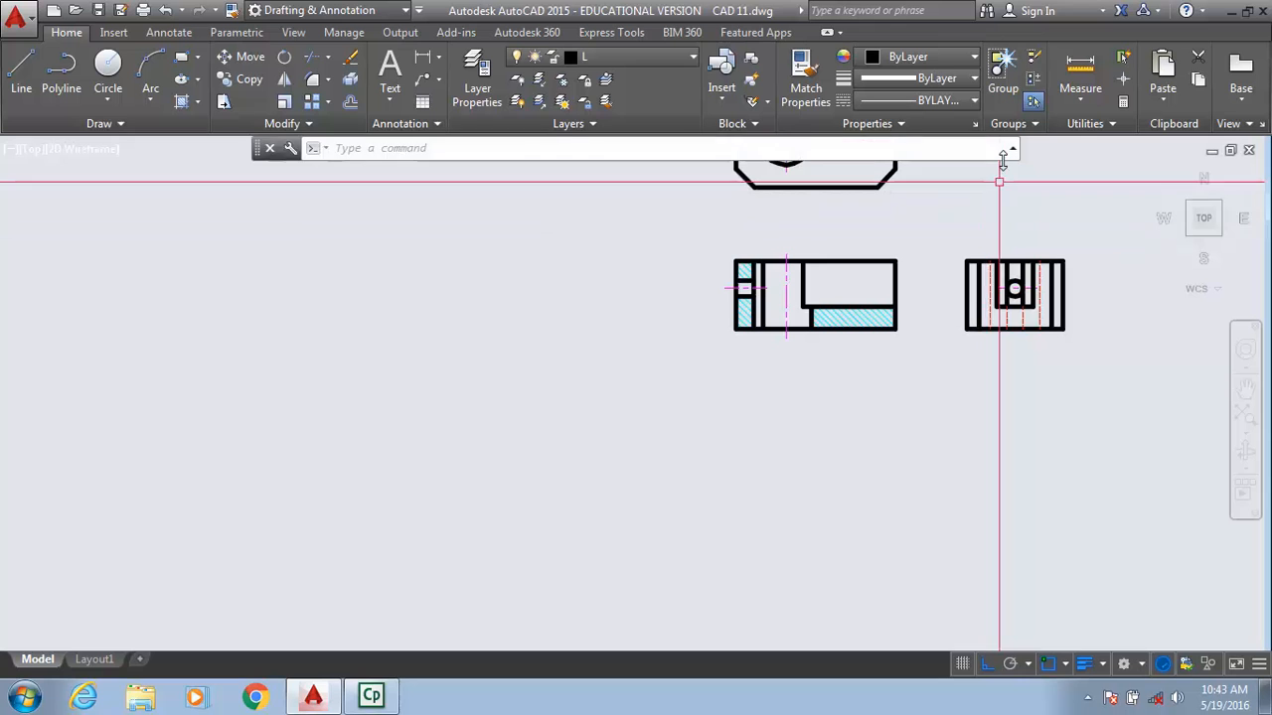
middle_click_drag(781, 242, 562, 378)
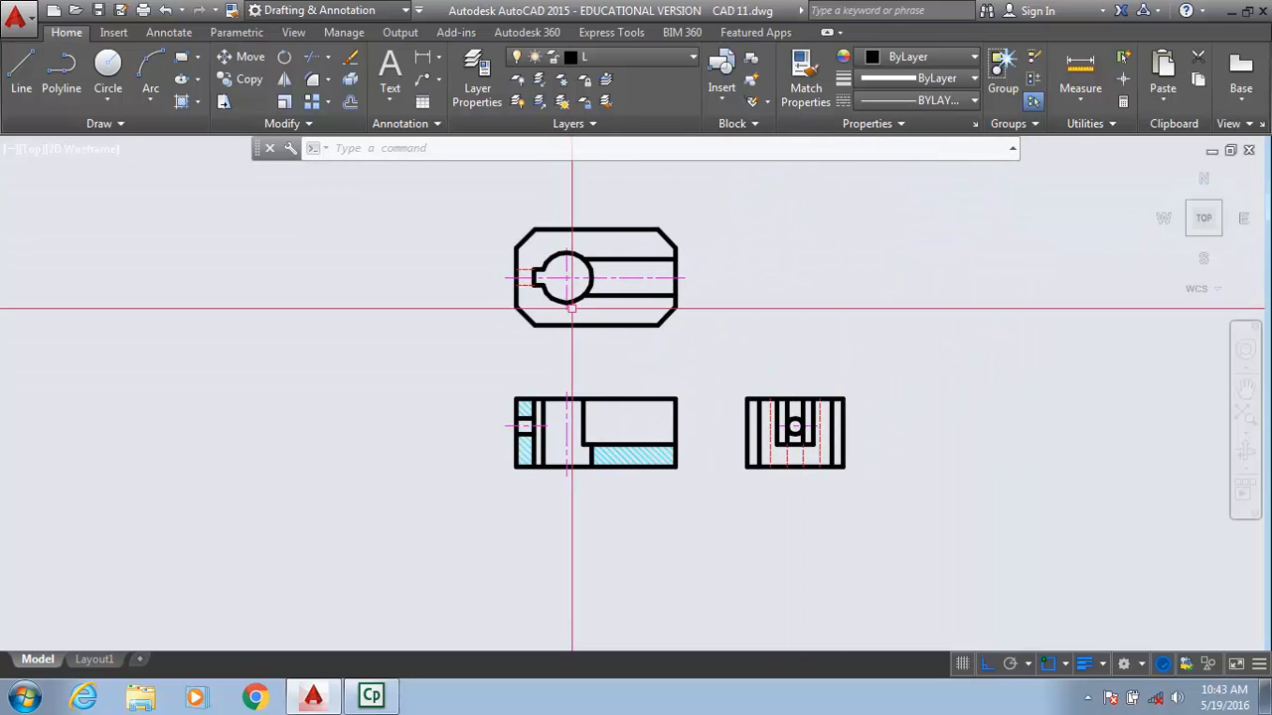
scroll(562, 325, "up", 2)
mouse_move(573, 335)
middle_mouse_down()
mouse_move(488, 371)
mouse_move(486, 384)
middle_mouse_up()
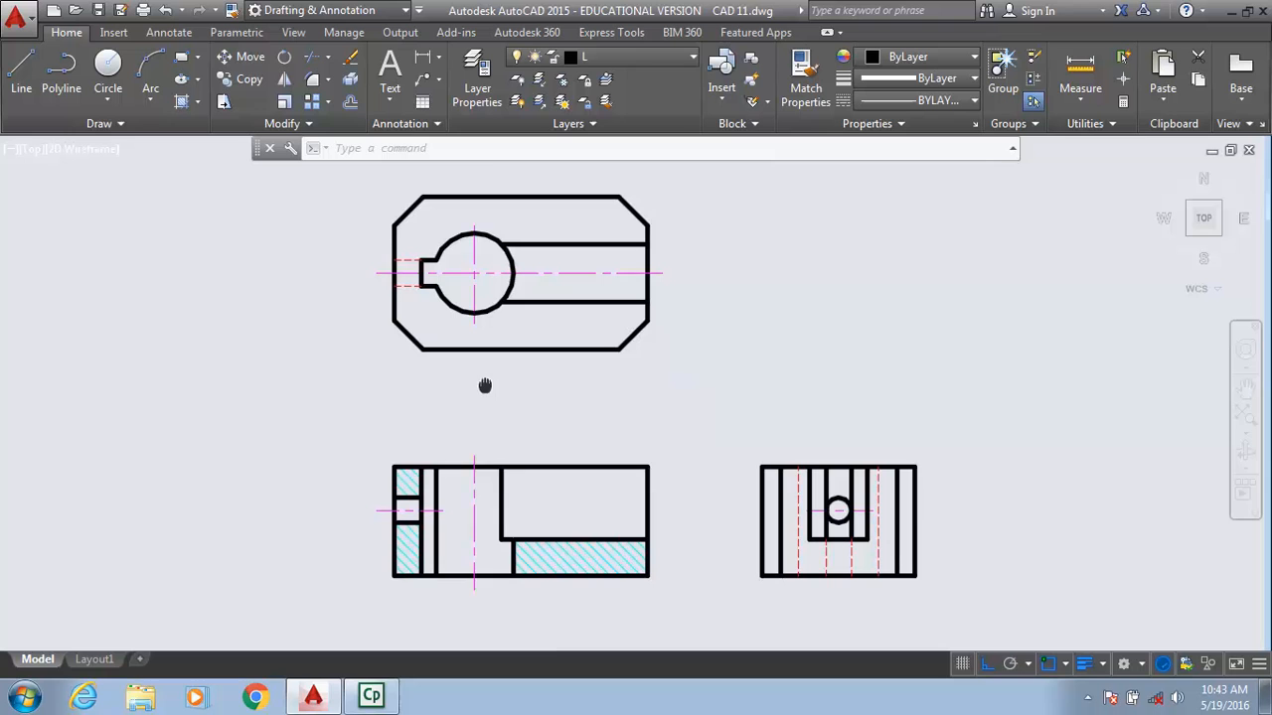
- Review the leader structure settings of the Standard multileader style and exit without changing them
left_click(169, 33)
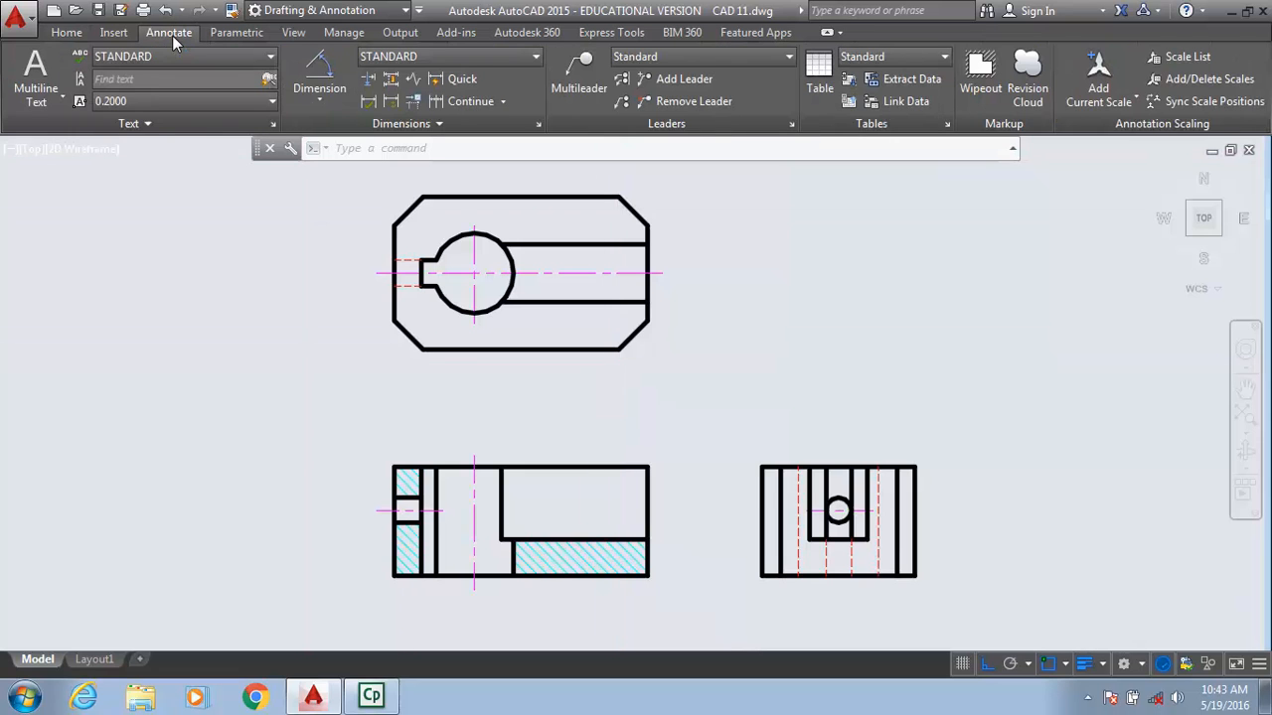
left_click(793, 126)
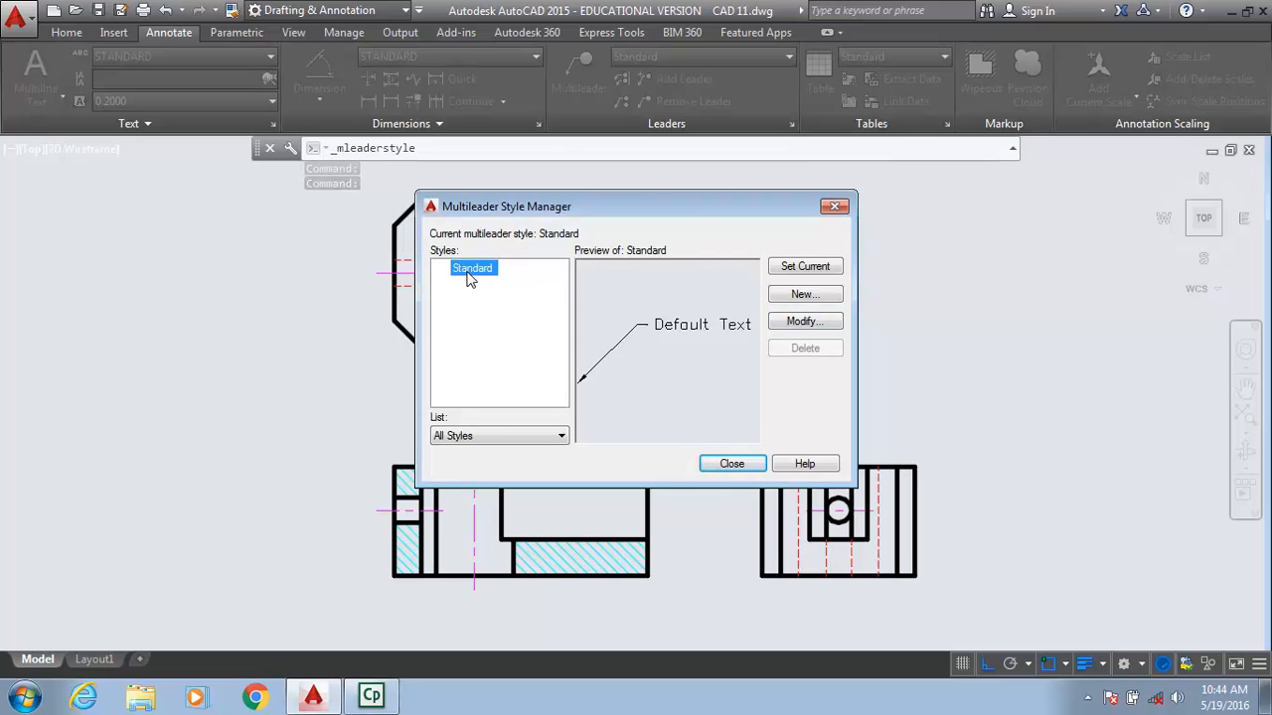
left_click(802, 322)
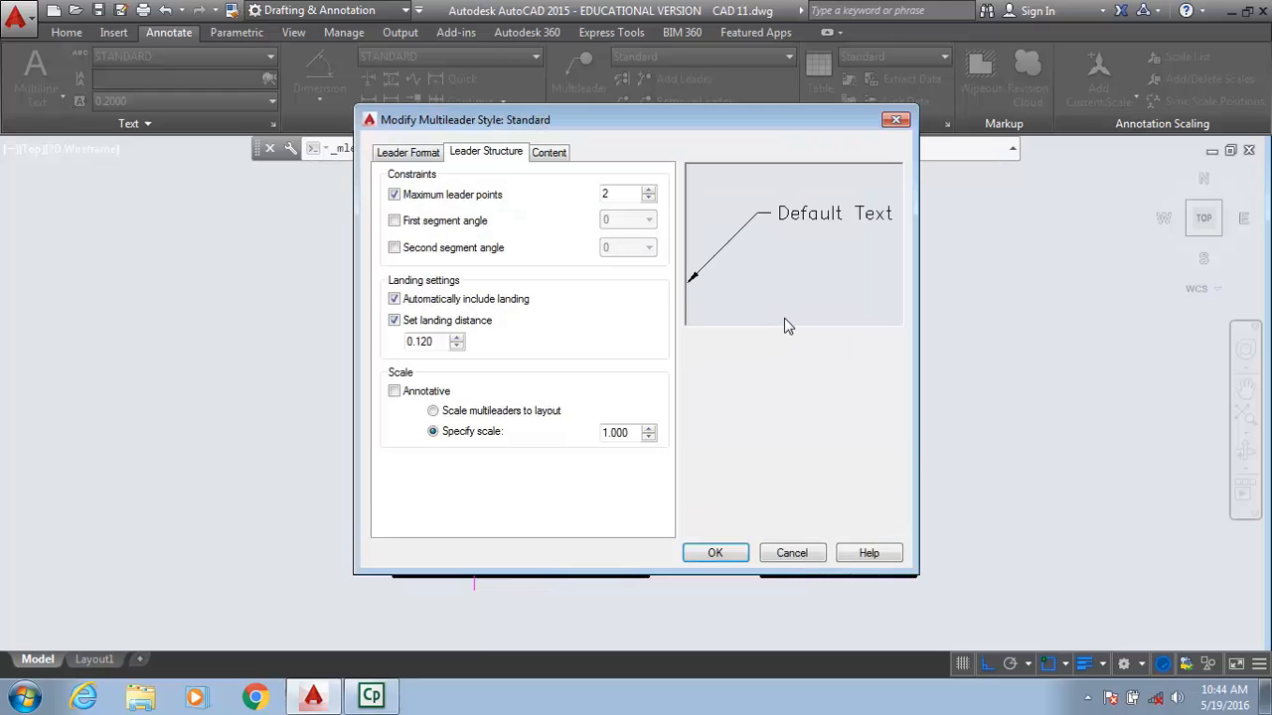
left_click(792, 553)
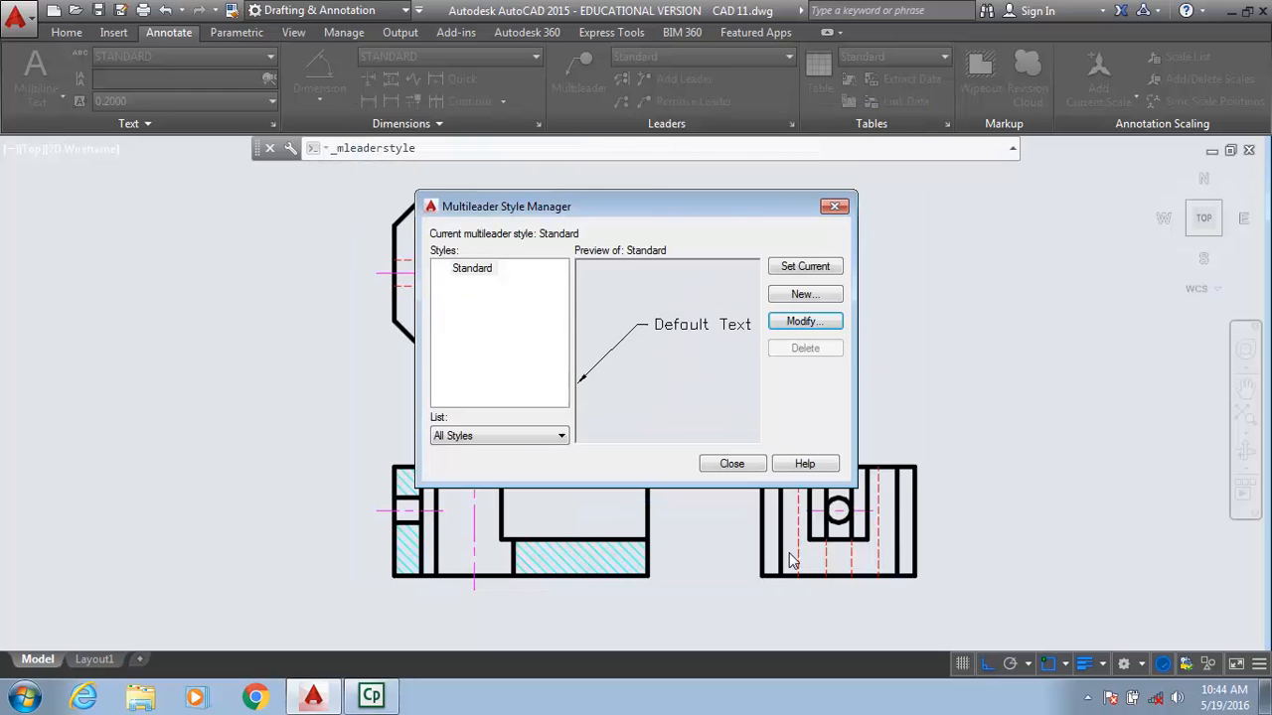
left_click(744, 465)
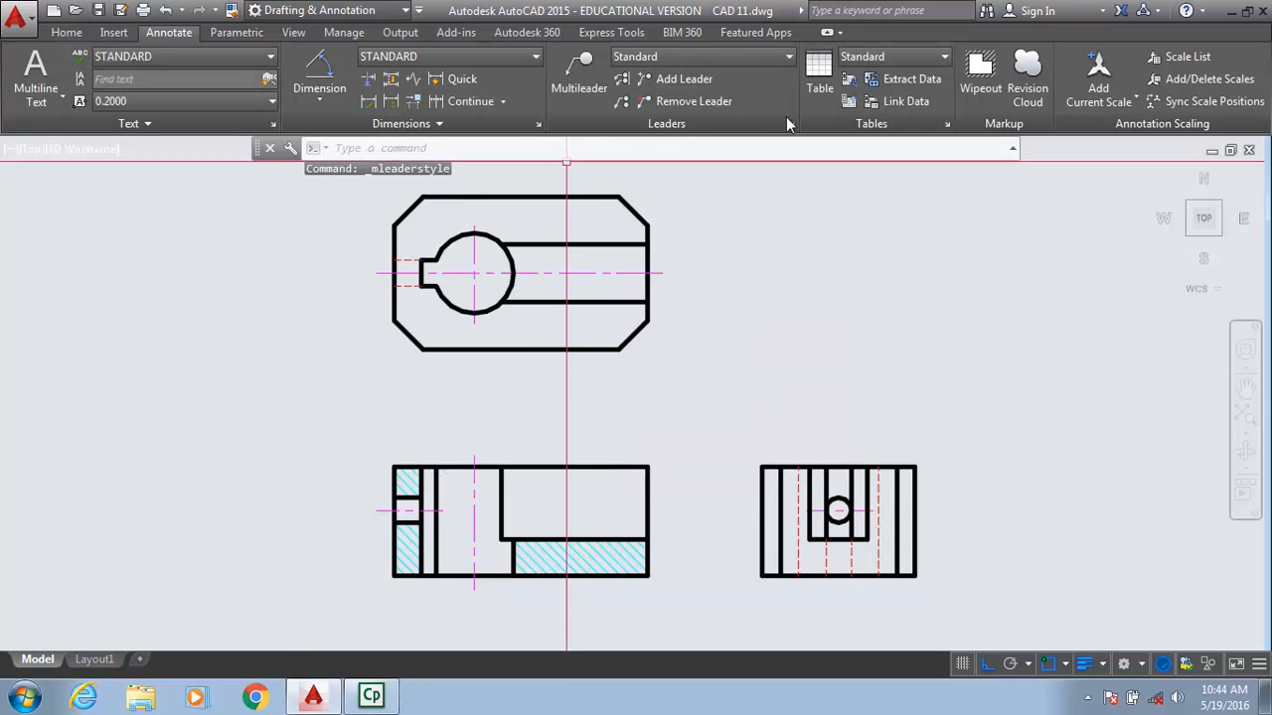
- Try 0.00 as the linear precision of the STANDARD dimension style, restore it to 0.000, and accept the style
left_click(537, 127)
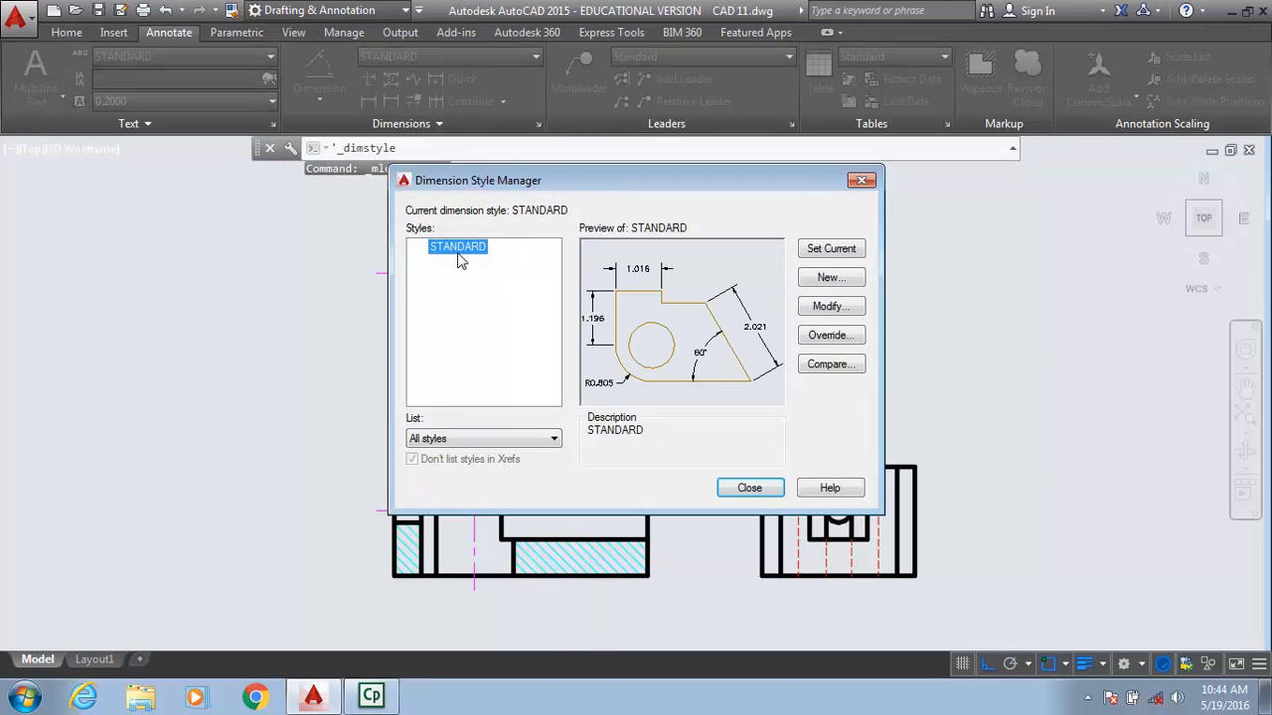
left_click(815, 308)
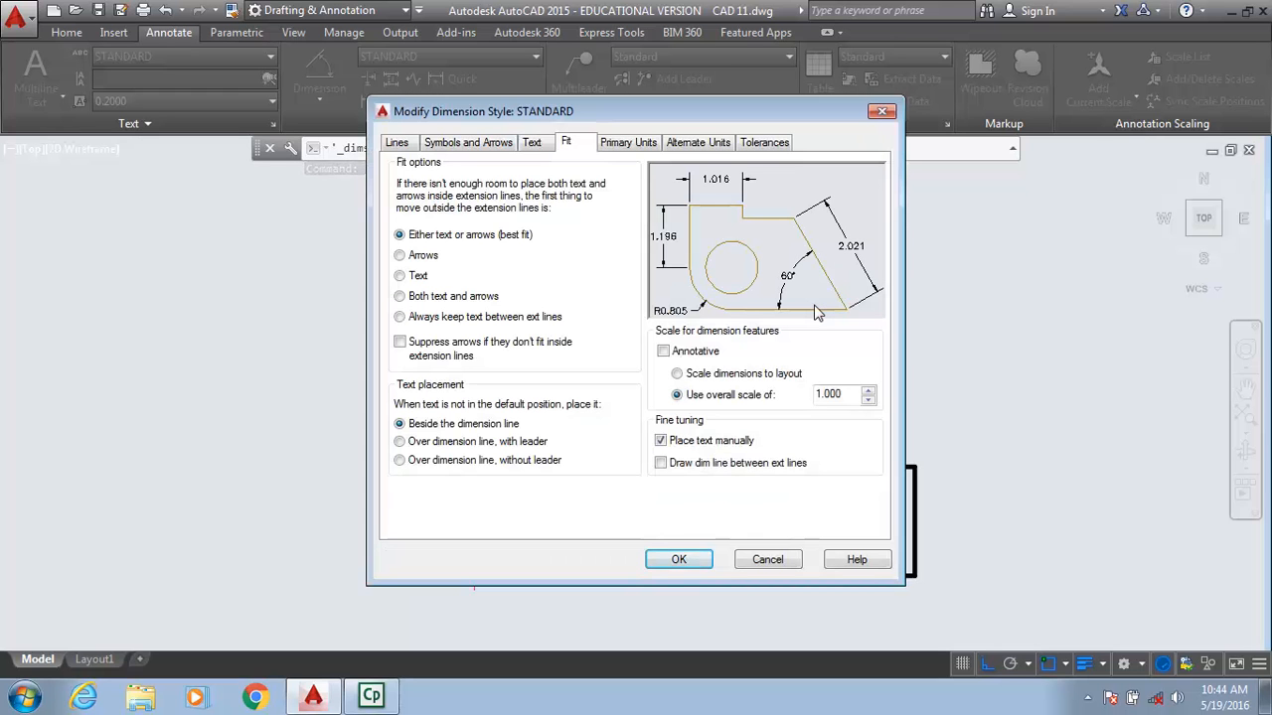
left_click(630, 144)
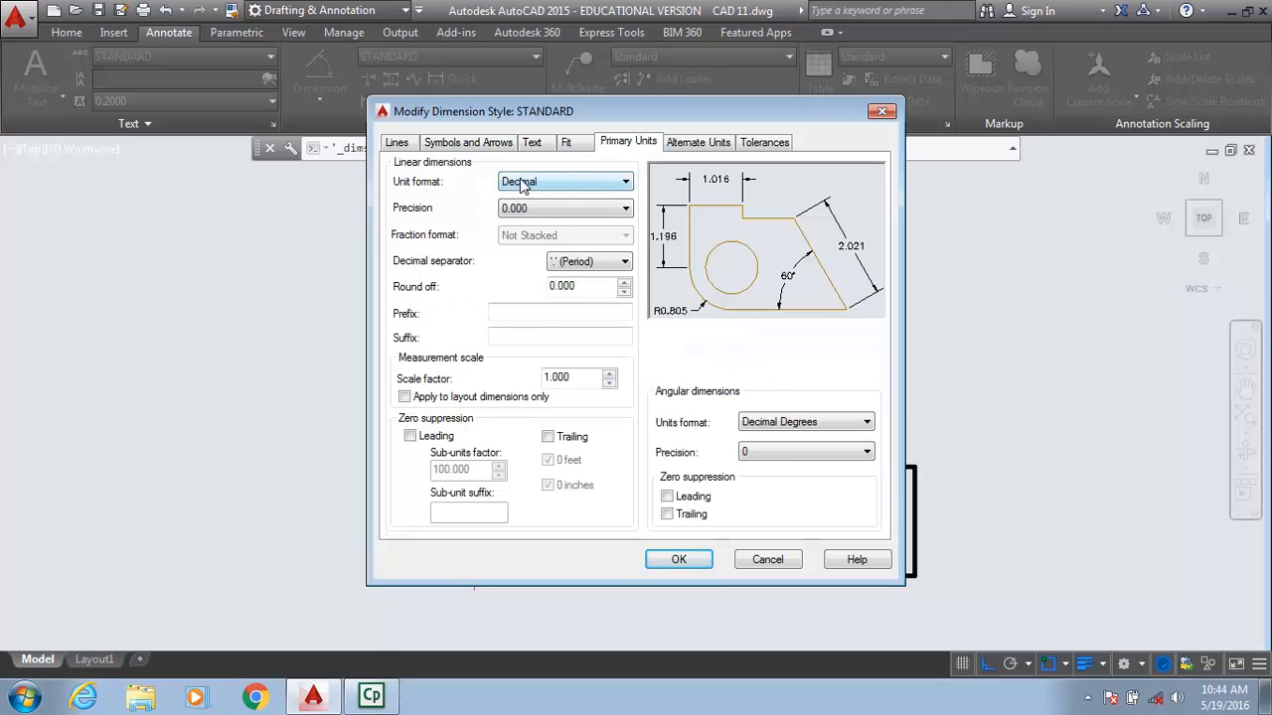
left_click(626, 208)
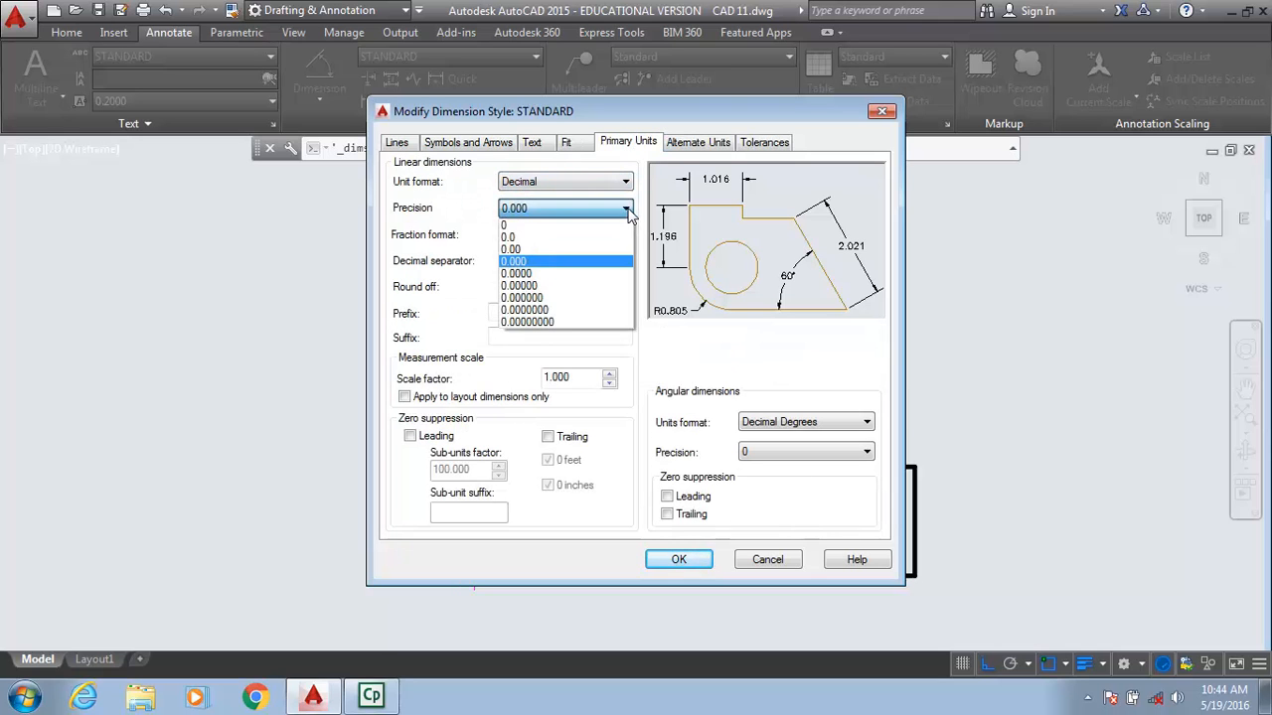
left_click(527, 250)
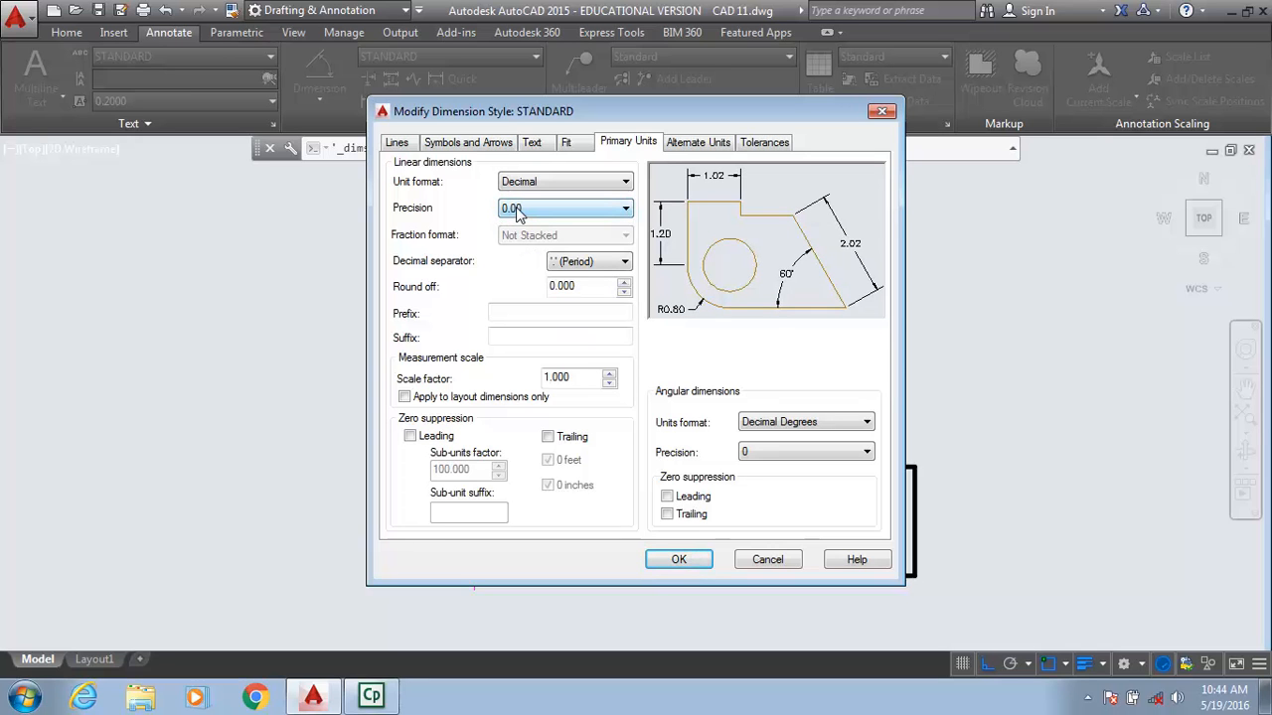
left_click(626, 209)
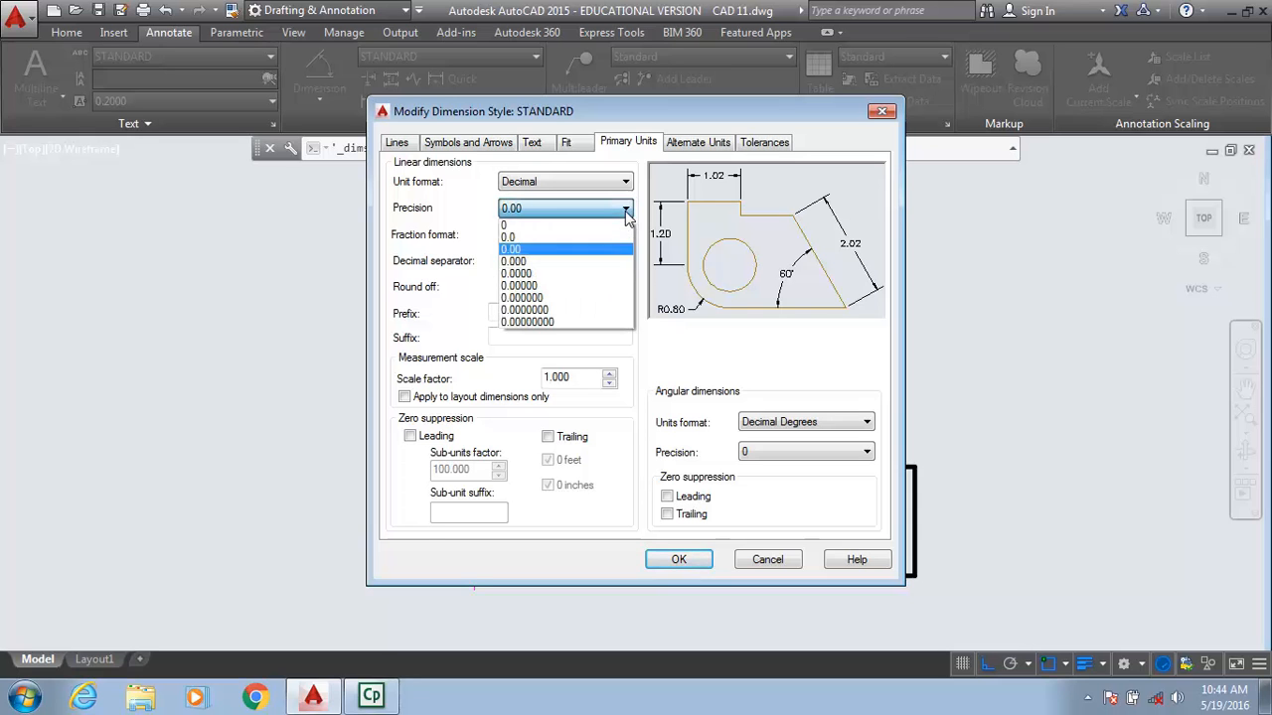
left_click(514, 262)
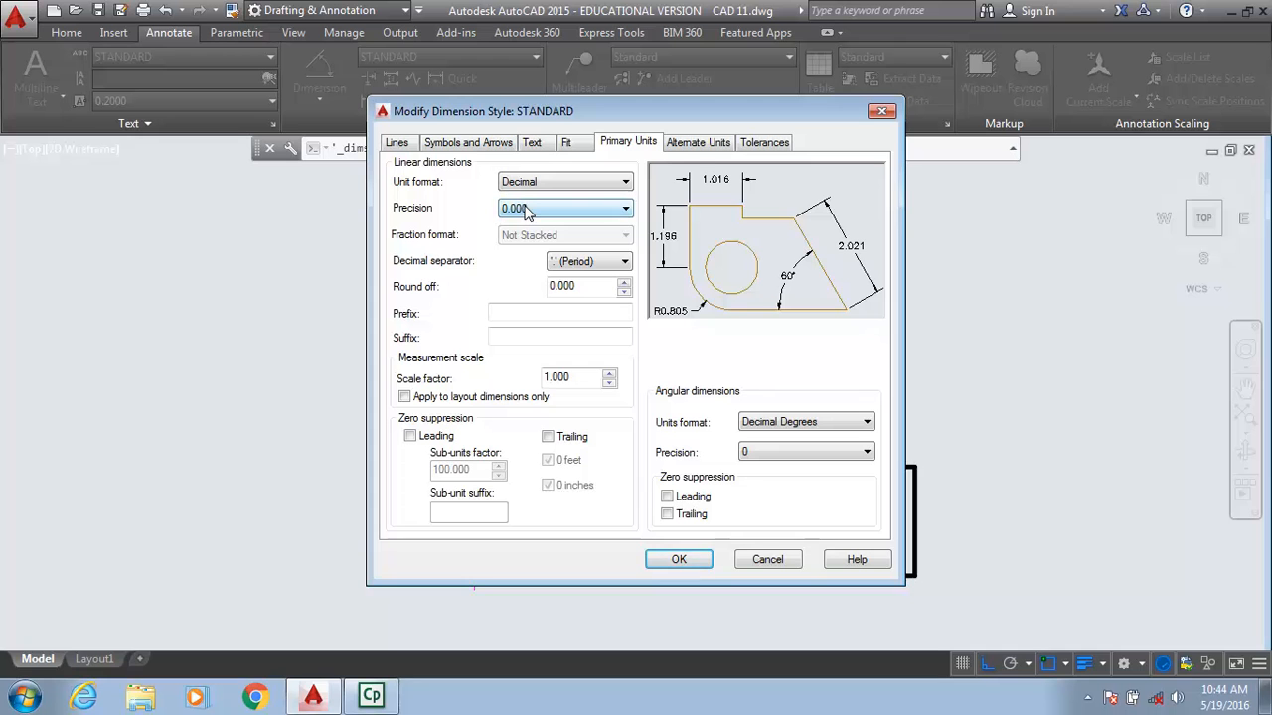
left_click(679, 559)
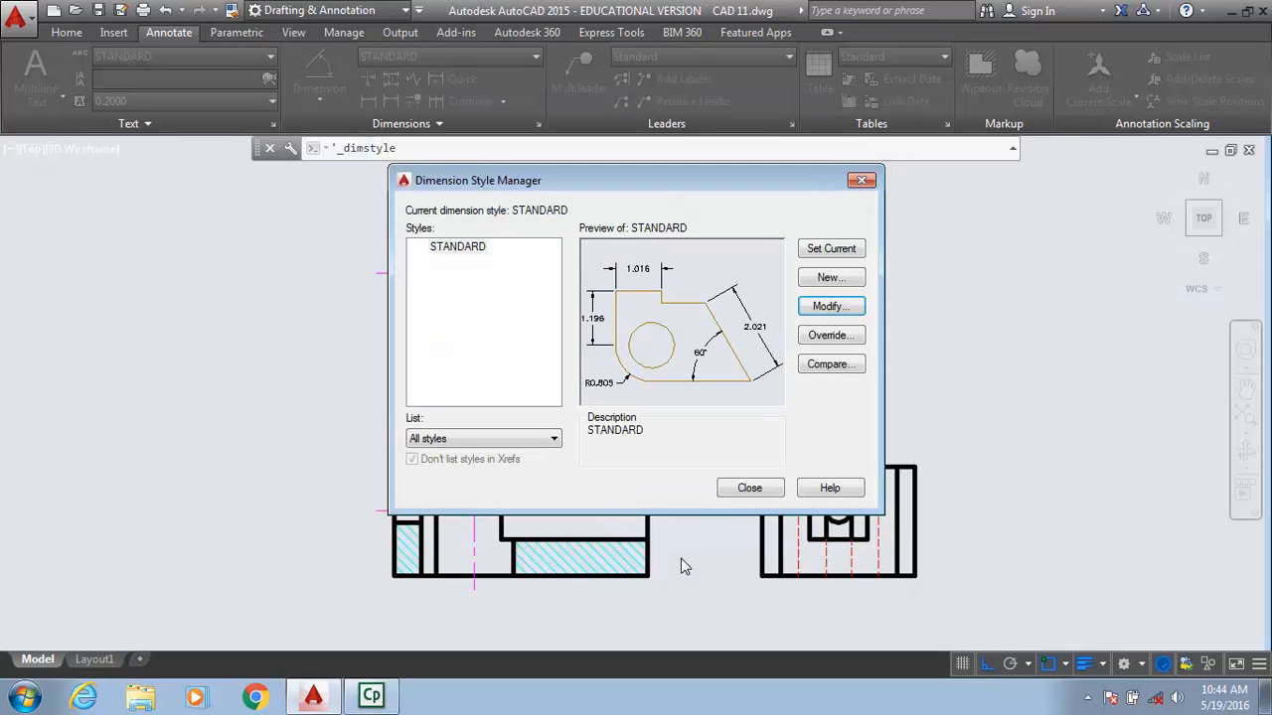
left_click(747, 491)
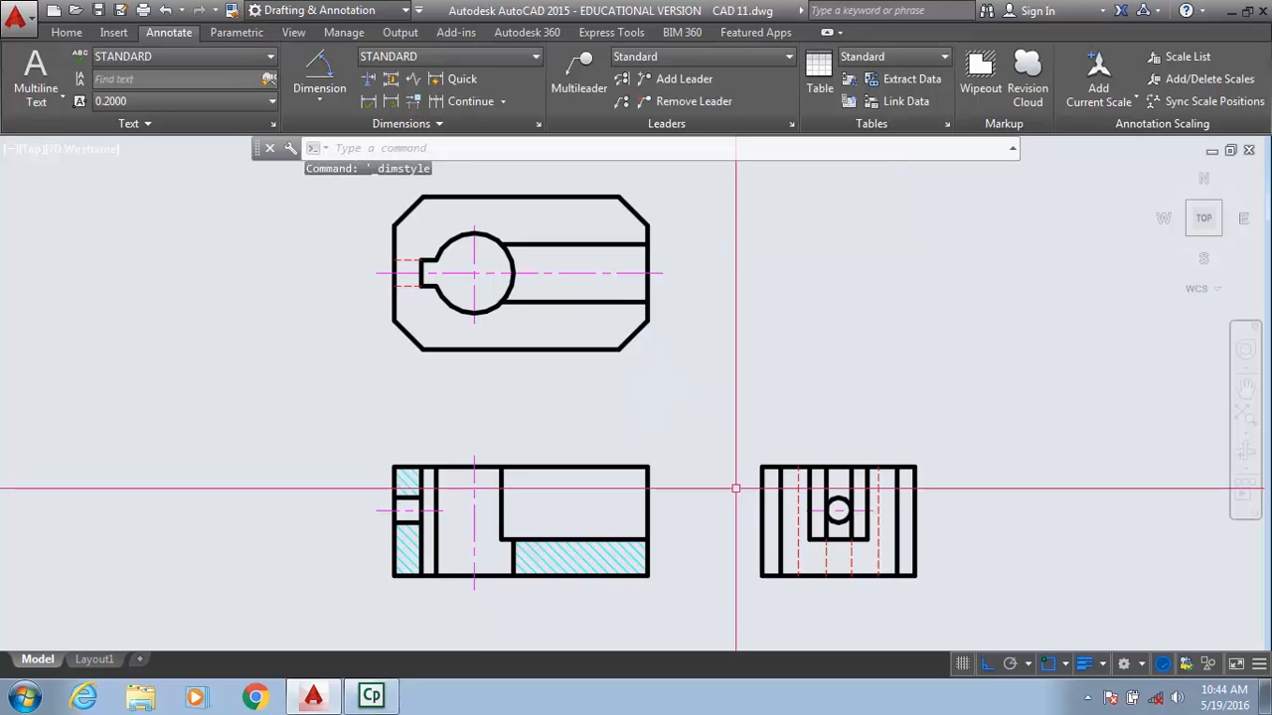
mouse_move(582, 248)
middle_mouse_down()
mouse_move(580, 314)
mouse_move(605, 375)
middle_mouse_up()
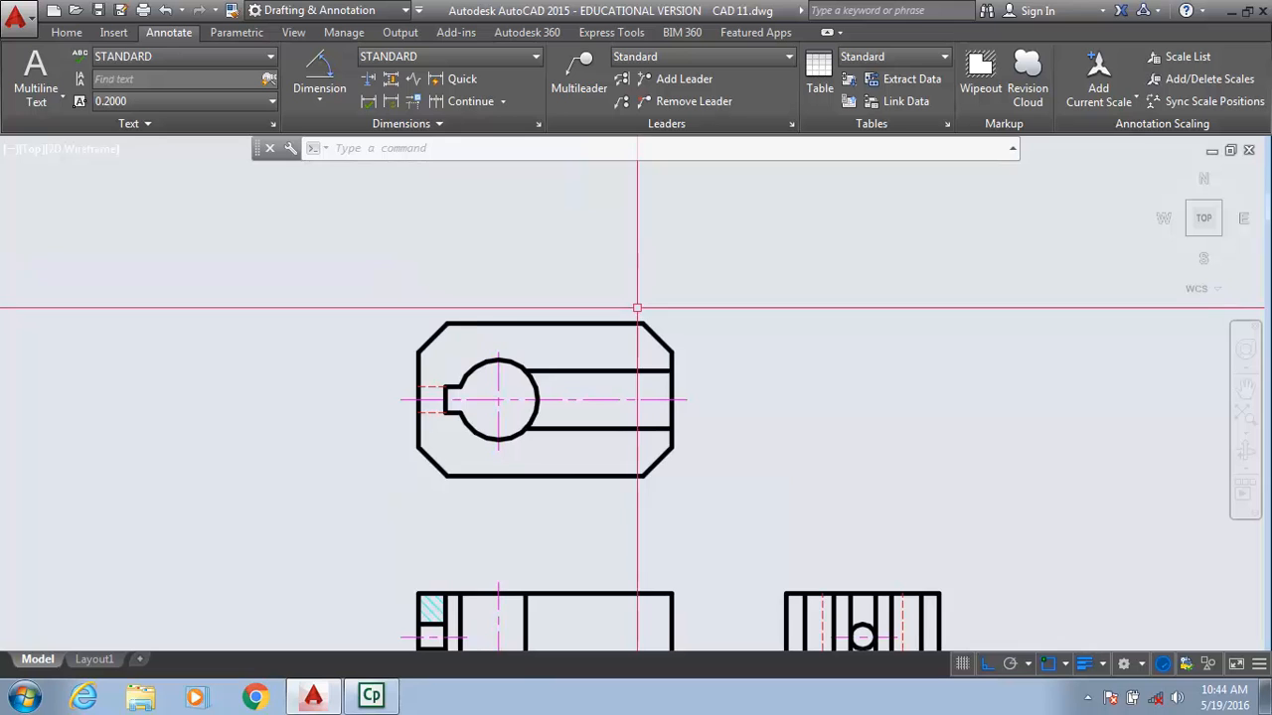
left_click(321, 95)
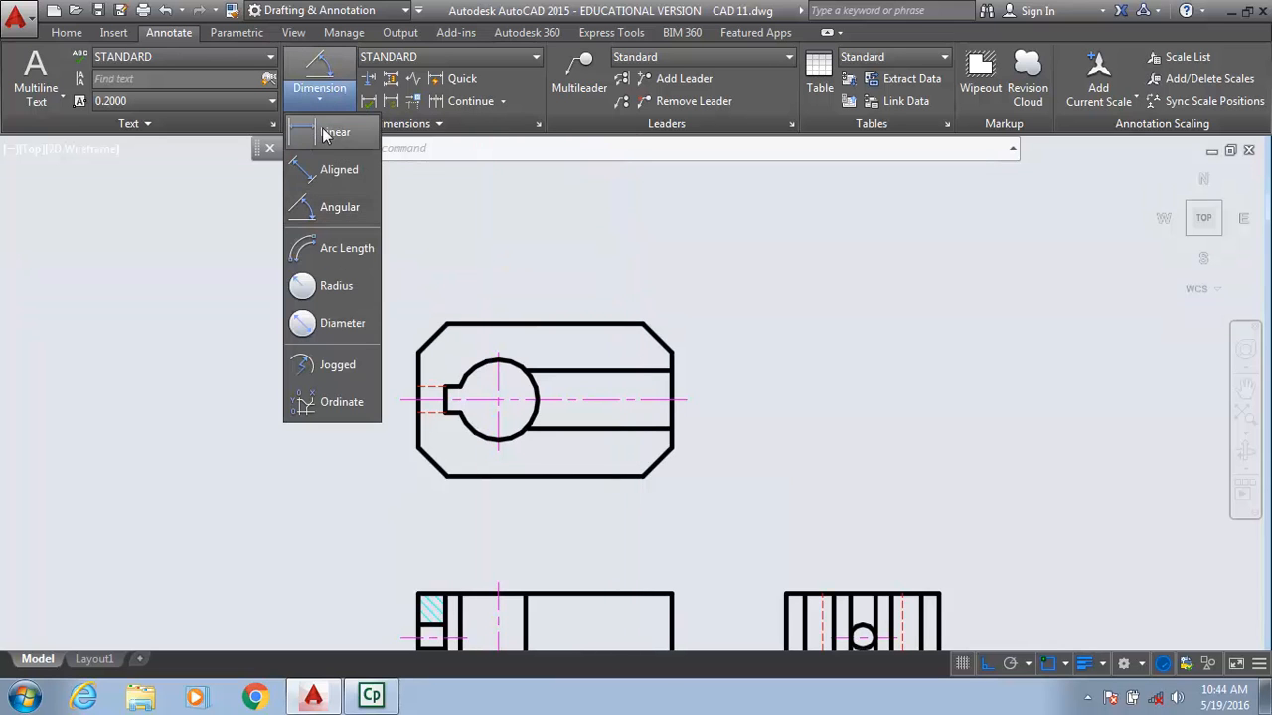
left_click(332, 132)
scroll(663, 327, "up", 4)
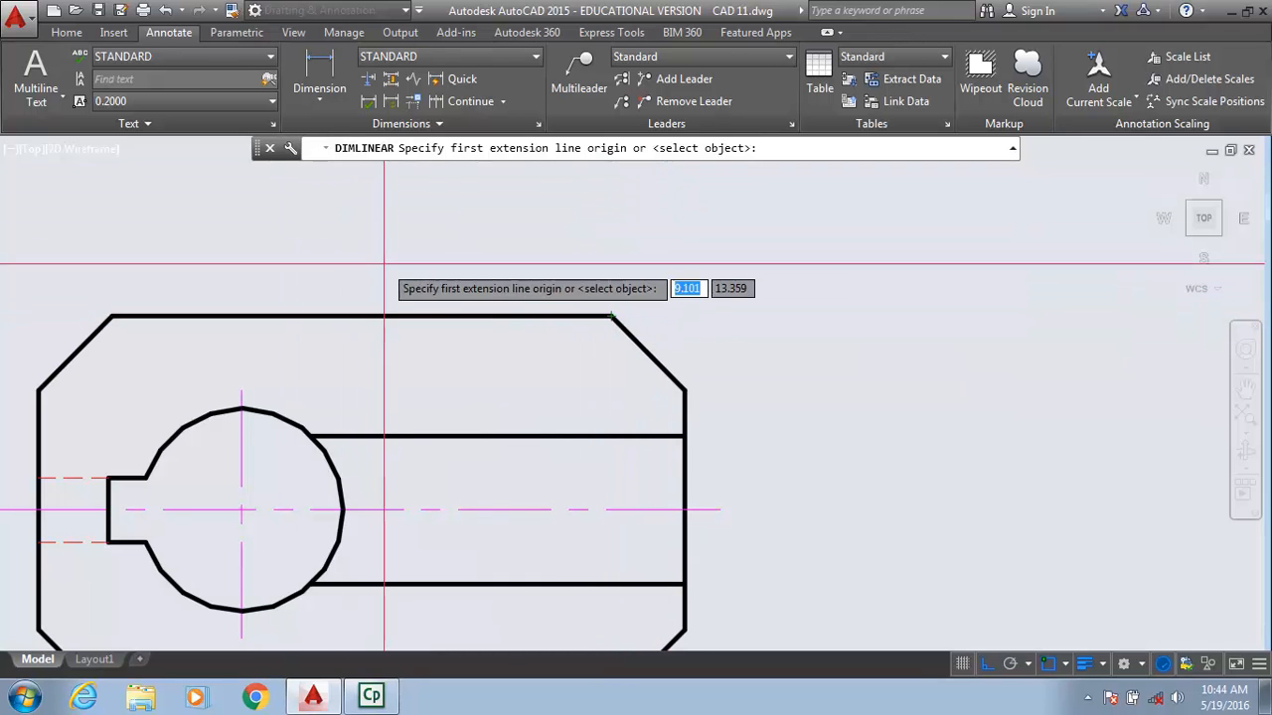
key("Escape")
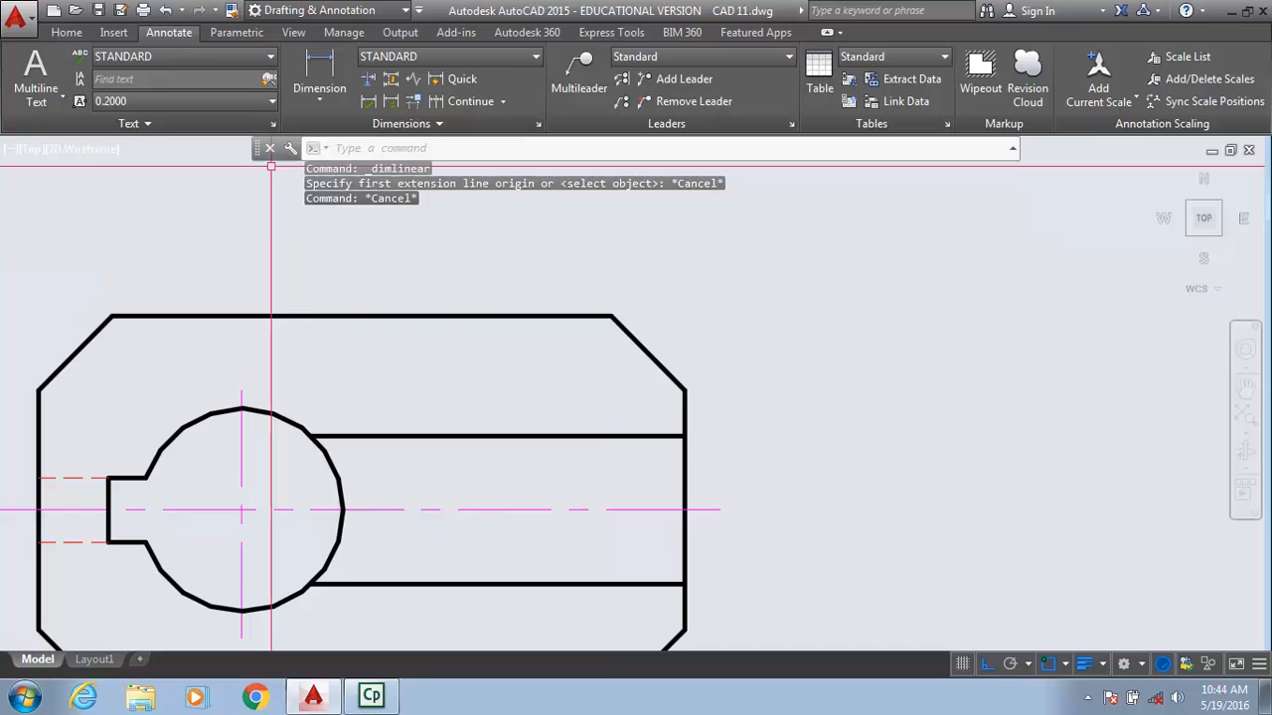
- Make layer D the current layer for the dimensions
left_click(66, 32)
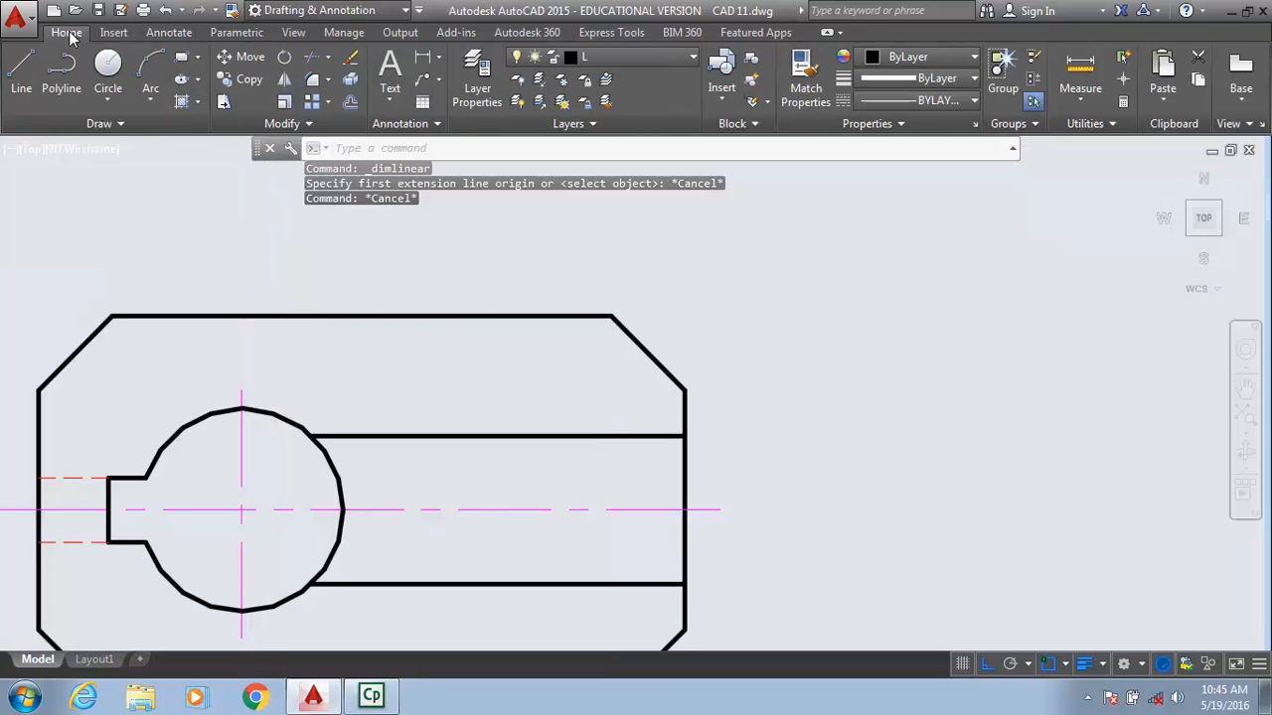
left_click(693, 60)
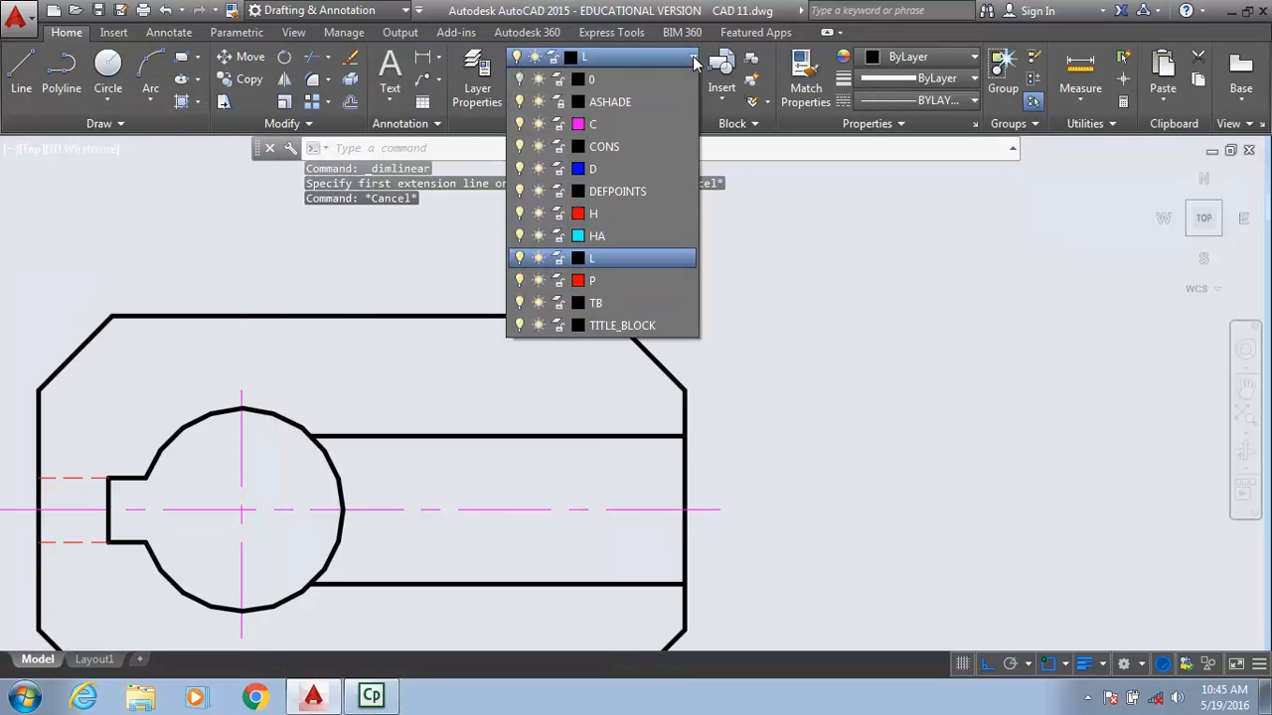
left_click(594, 169)
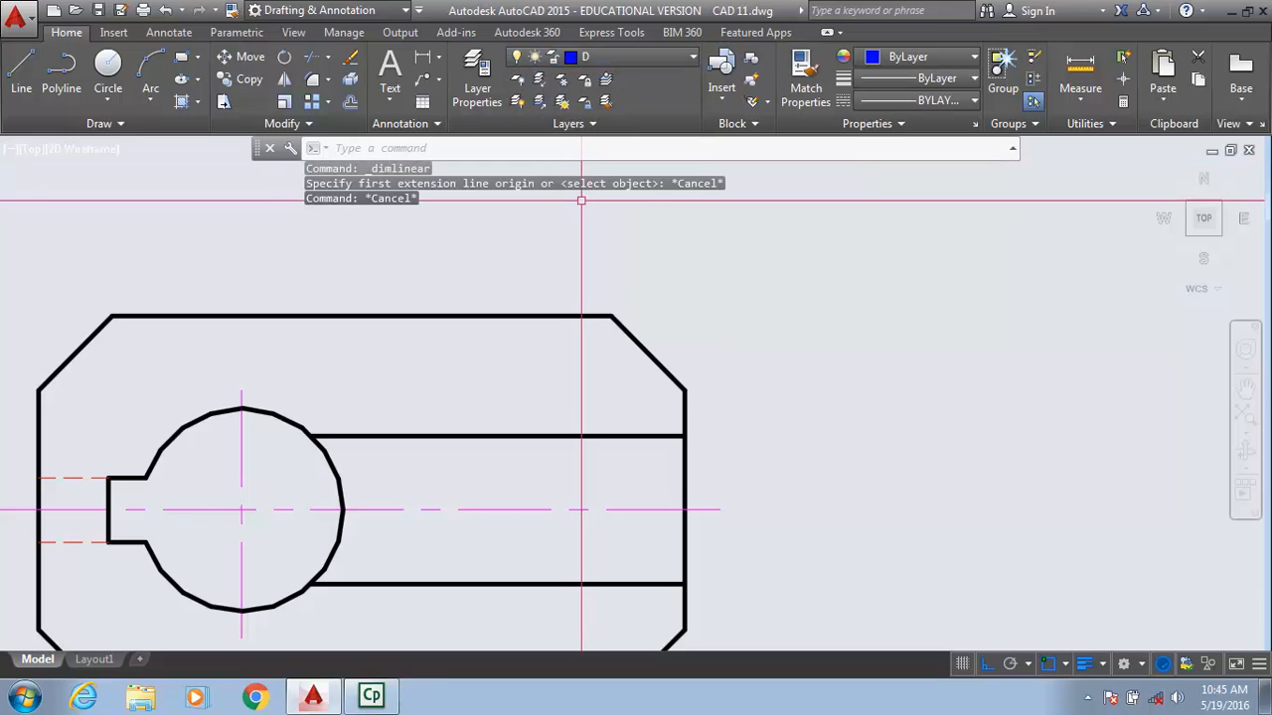
left_click(176, 34)
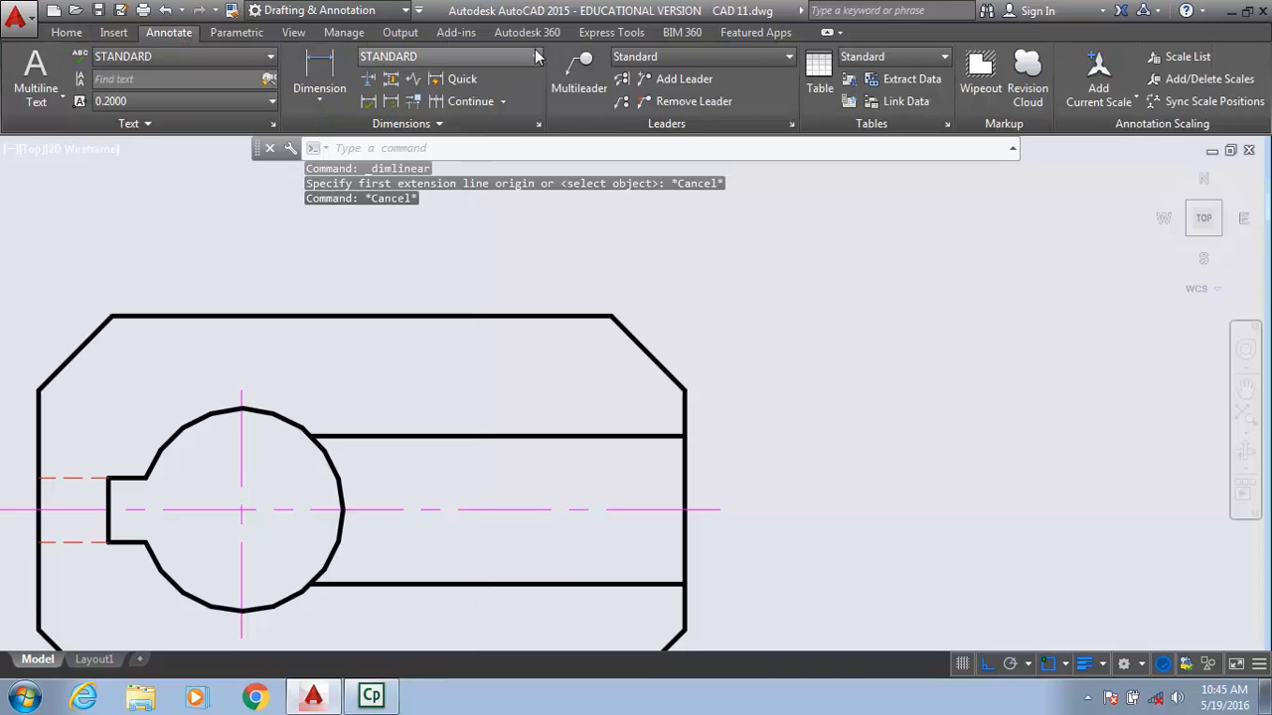
left_click(318, 71)
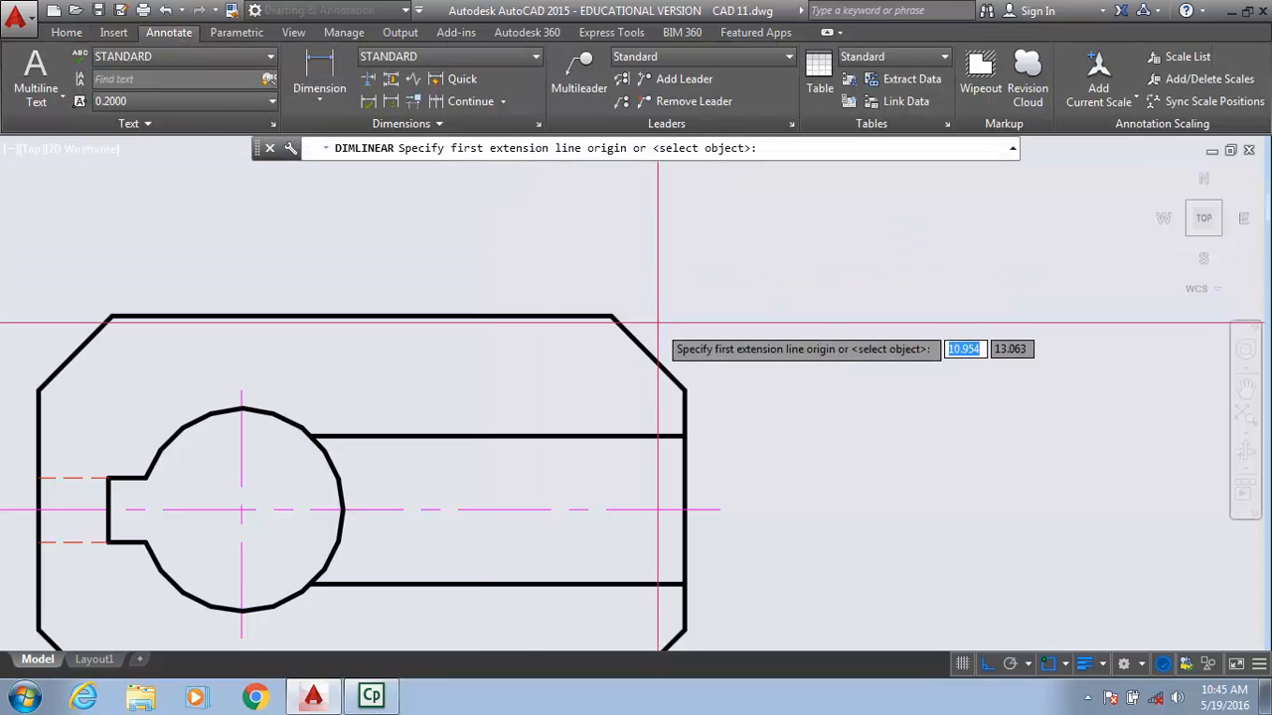
left_click(609, 316)
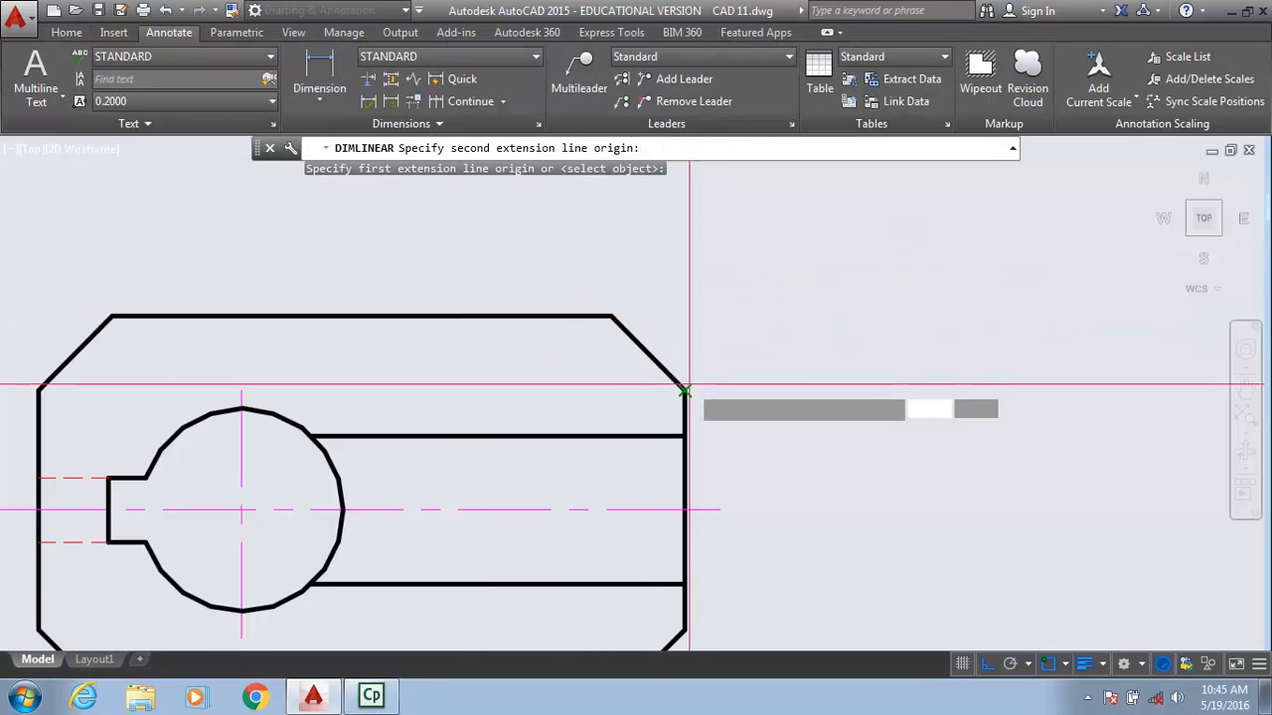
left_click(686, 389)
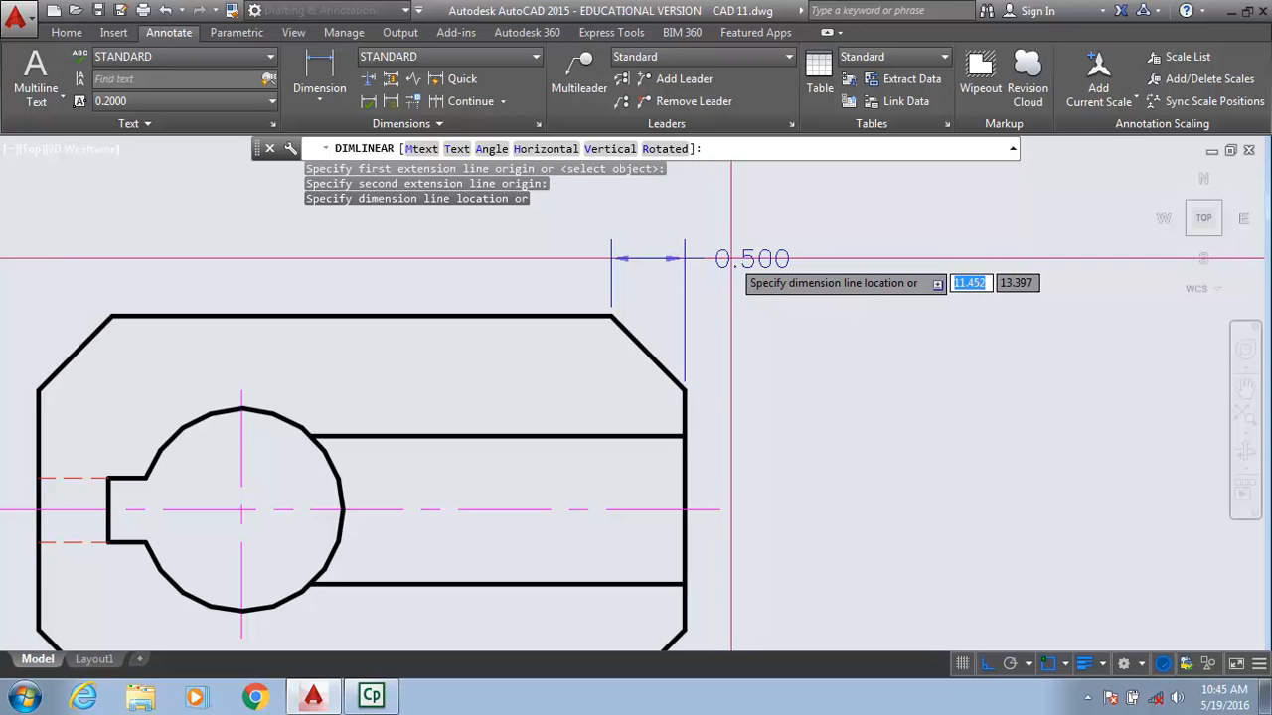
key("Escape")
key("Escape")
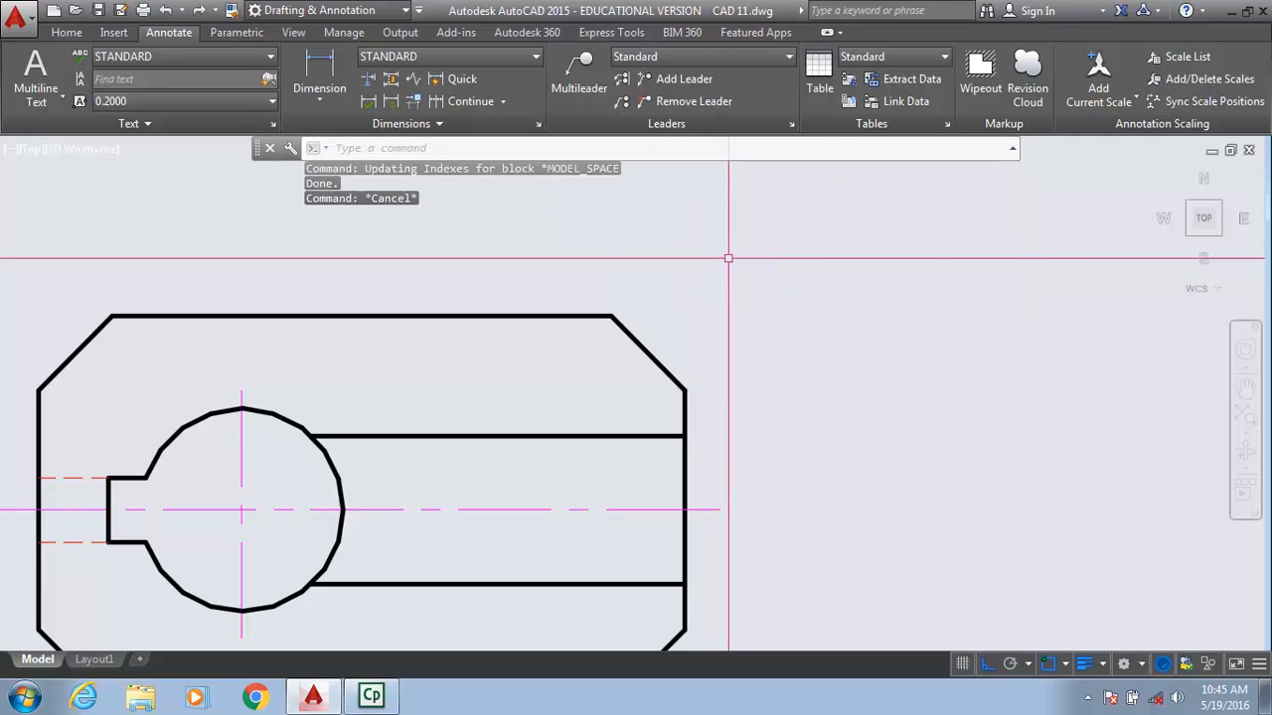
- Erase the four slanted corner lines of the top view's outline
scroll(562, 422, "down", 4)
middle_click_drag(563, 422, 603, 380)
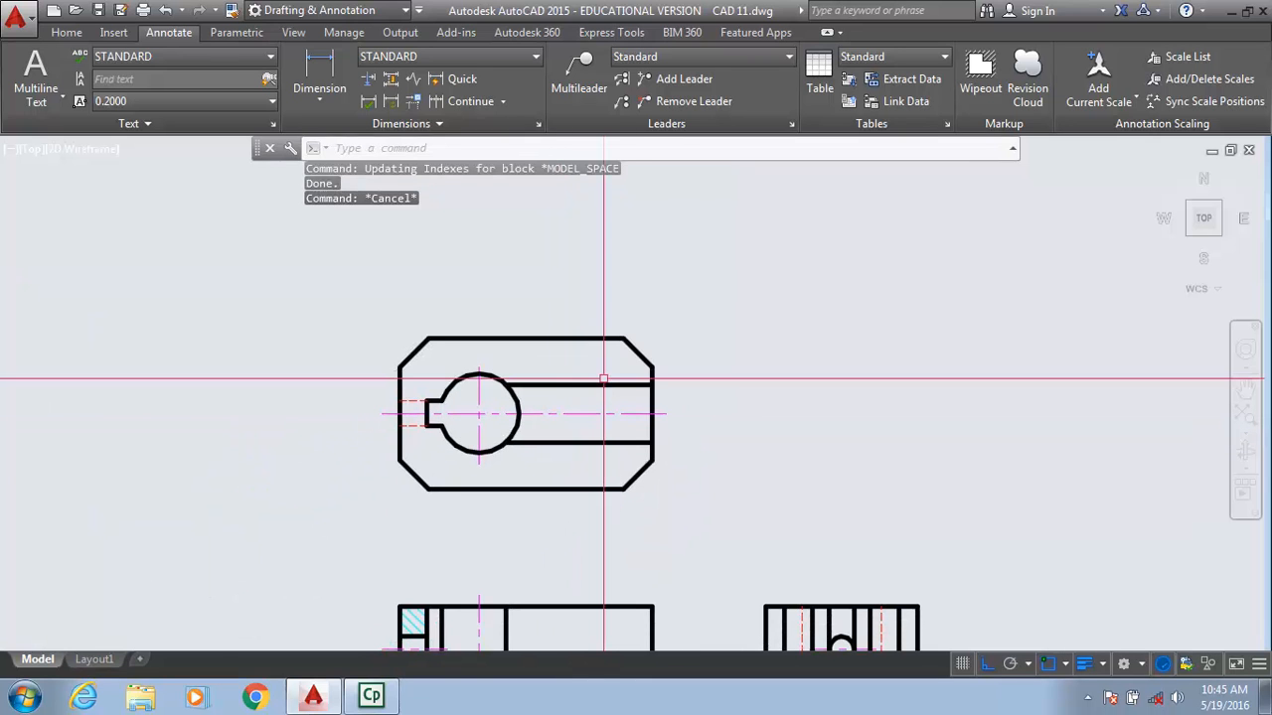
type("e")
key("Return")
left_click(641, 471)
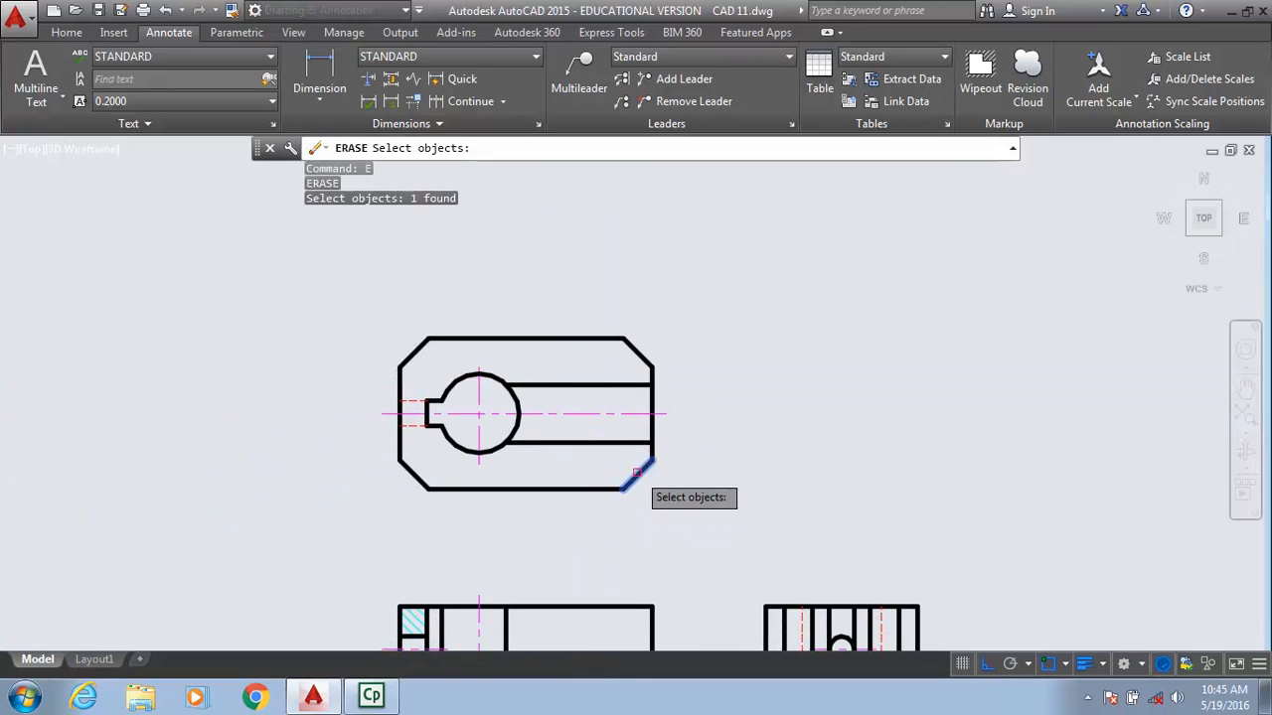
left_click(644, 348)
key("Return")
key("Return")
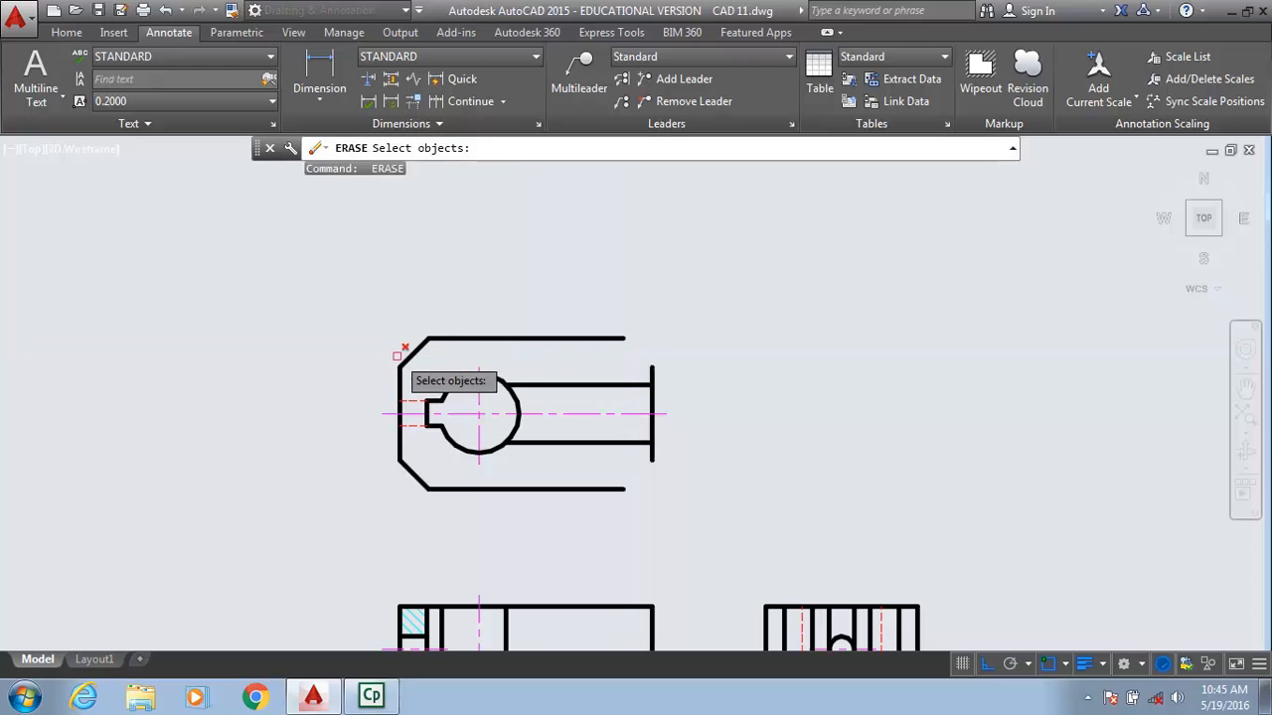
left_click(407, 355)
left_click(411, 469)
key("Return")
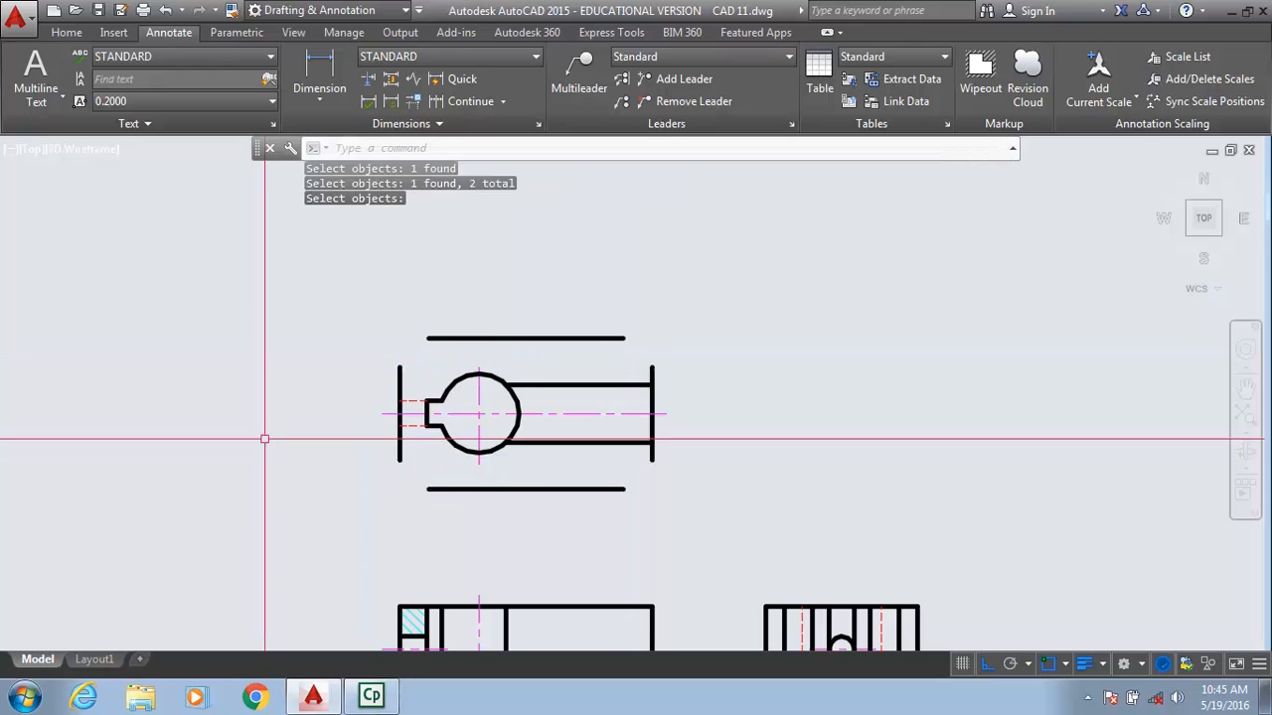
- Chamfer the upper-right corner of the top view's outline with both chamfer distances set to .3125
left_click(68, 33)
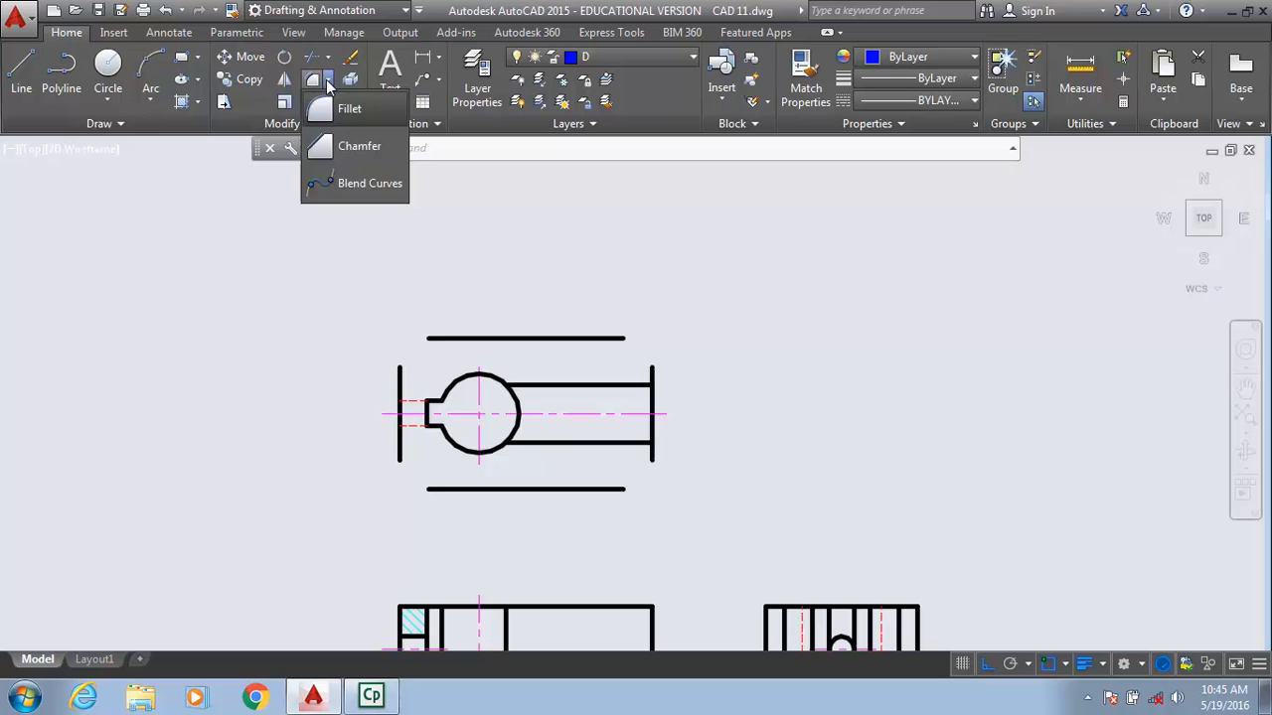
left_click(360, 147)
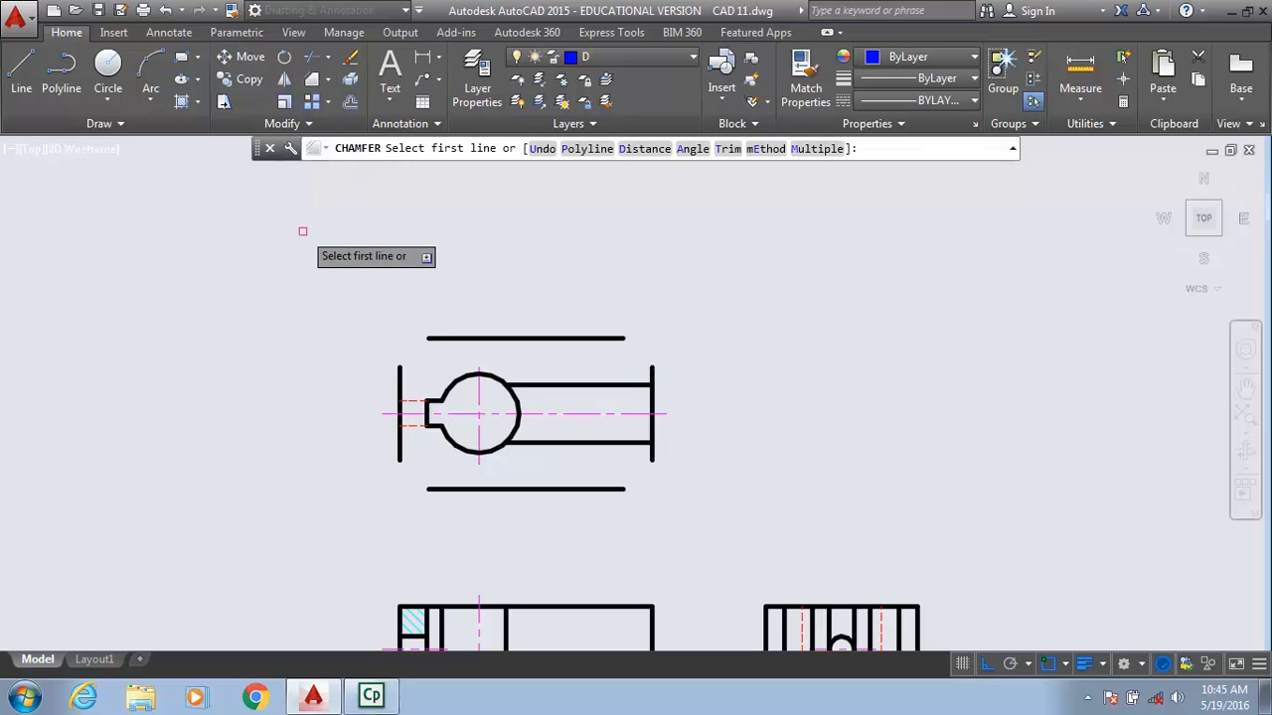
key("Return")
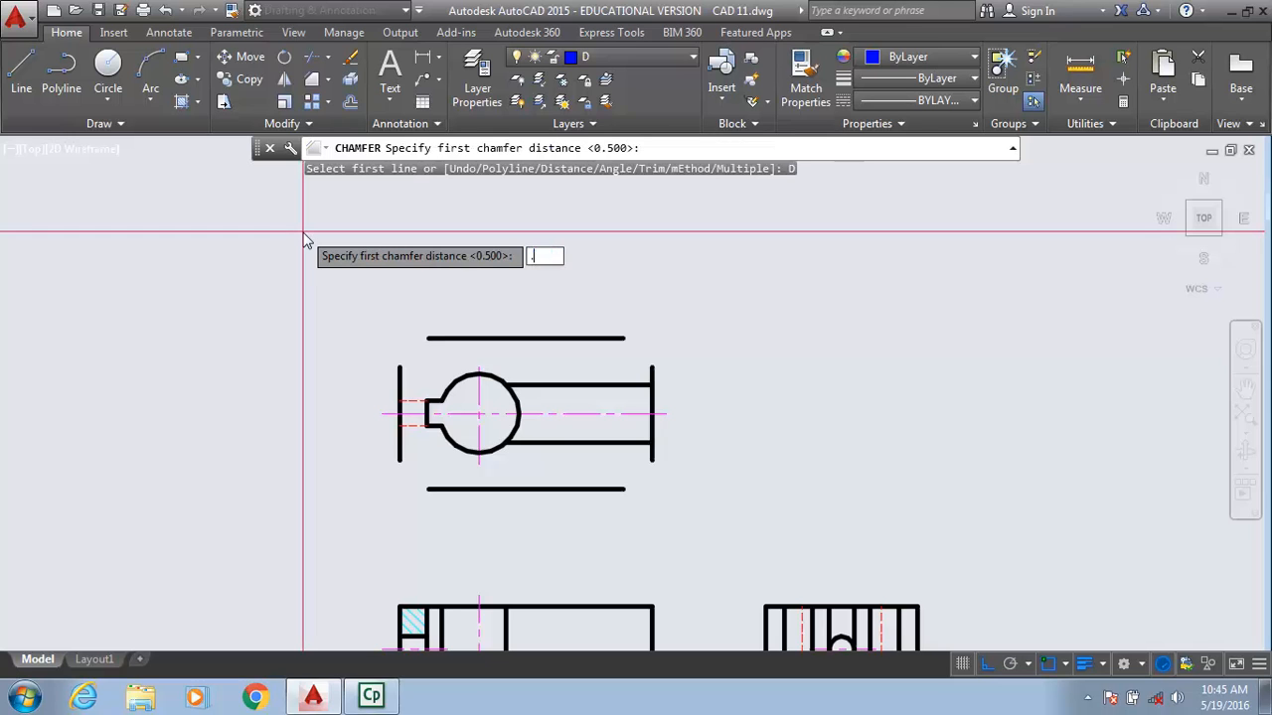
key("Return")
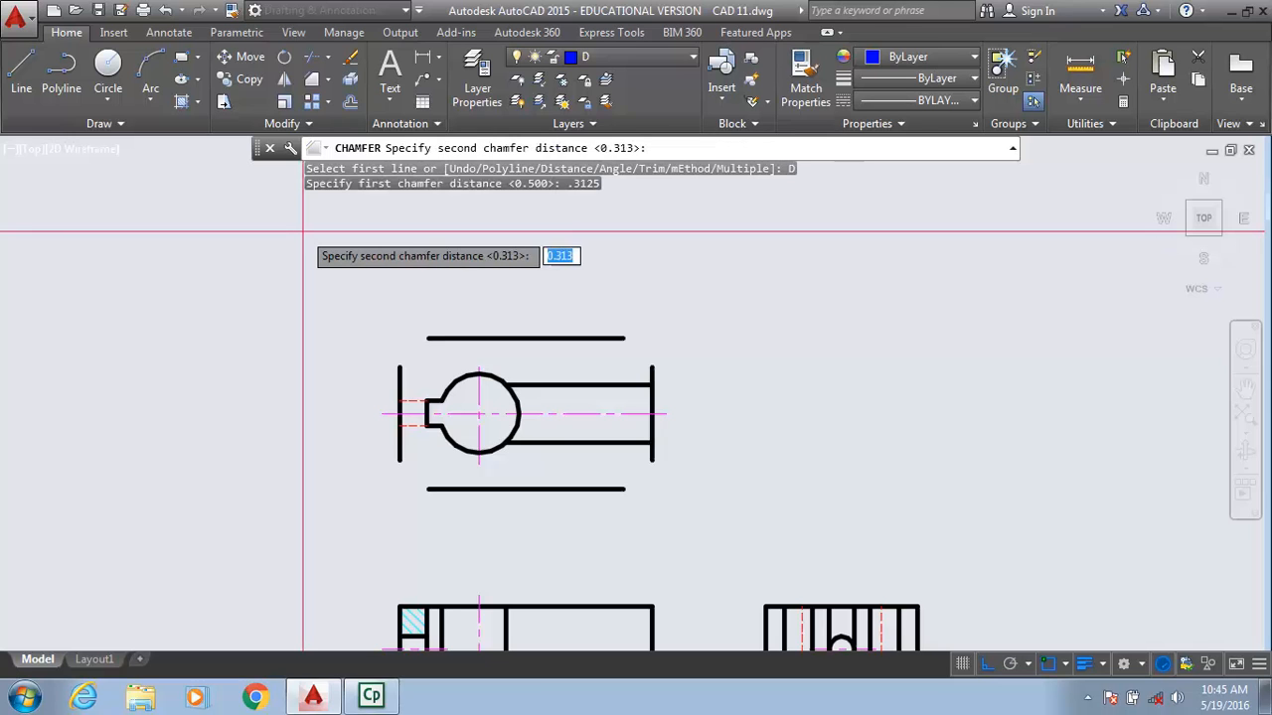
key("Return")
left_click(611, 338)
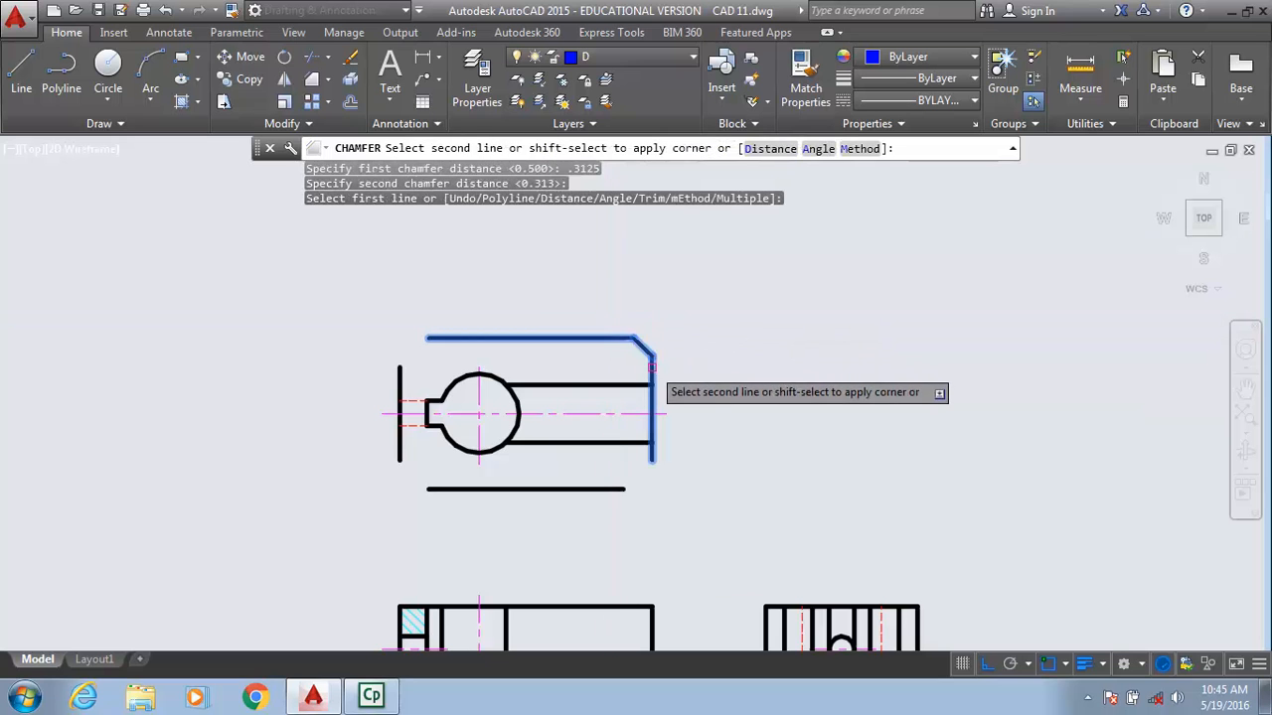
left_click(653, 369)
- Chamfer the lower-right, lower-left and upper-left corners of the top view's outline with the same distances
key("Return")
left_click(586, 488)
left_click(652, 459)
key("Return")
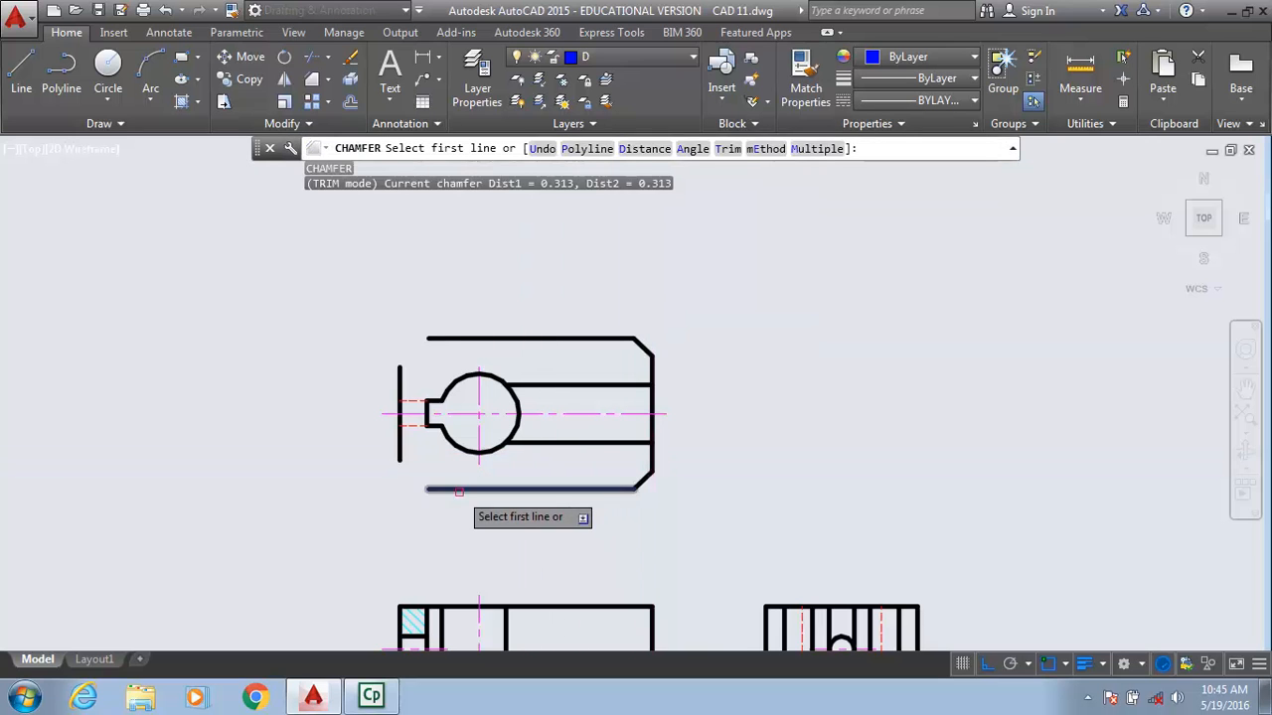
left_click(459, 490)
left_click(401, 459)
key("Return")
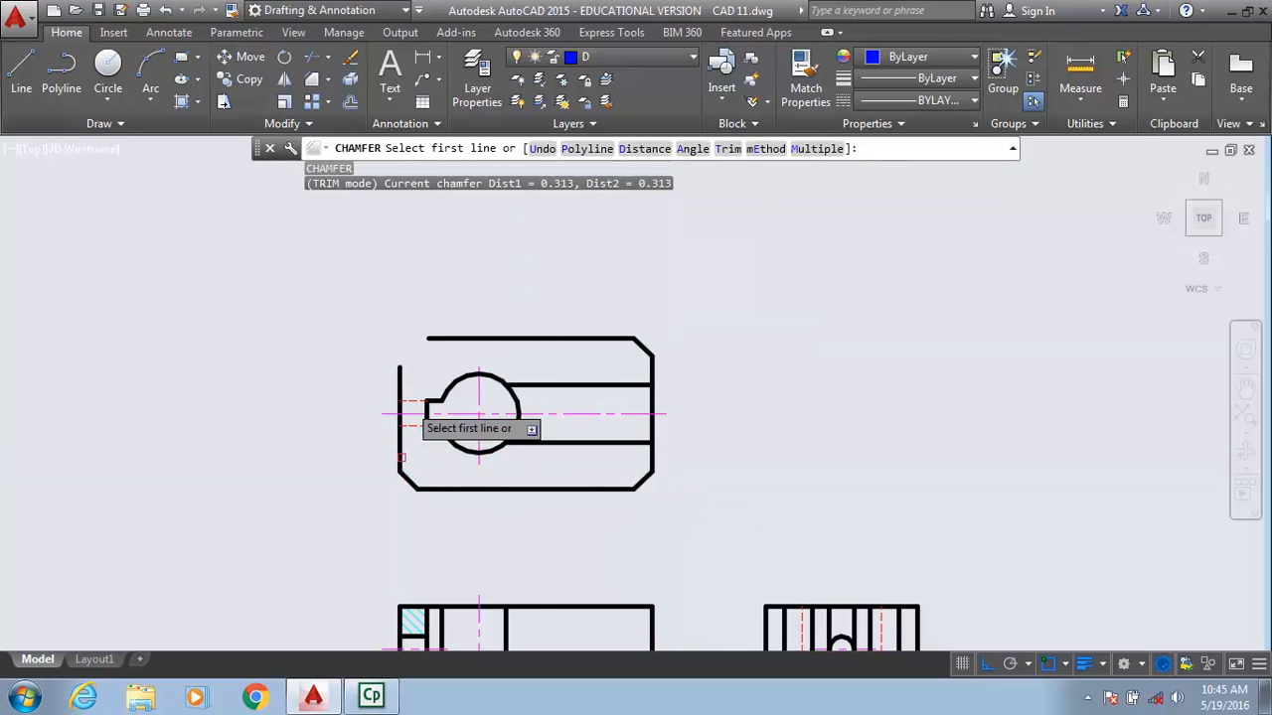
left_click(425, 340)
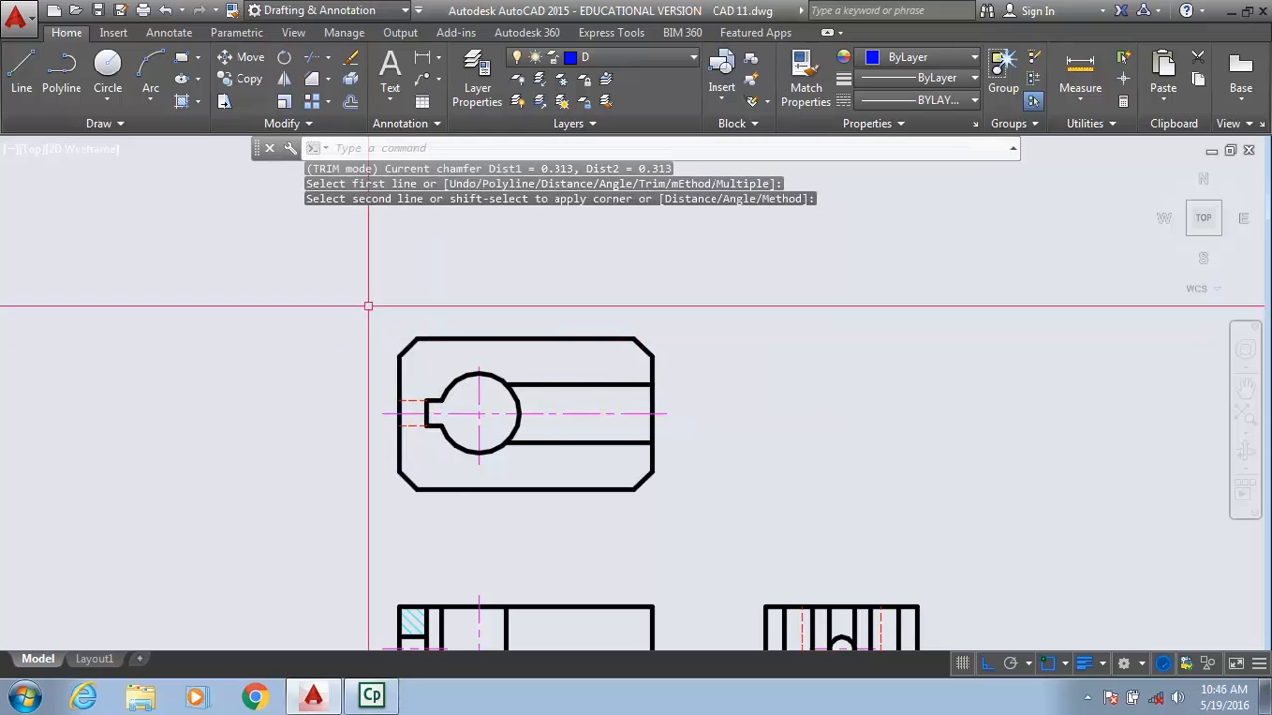
- Add a linear dimension for the horizontal width of the top view's upper-right chamfer, placed above the outline
middle_click_drag(336, 377, 195, 204)
middle_click_drag(212, 248, 245, 340)
mouse_move(367, 326)
middle_mouse_down()
mouse_move(382, 356)
mouse_move(423, 356)
middle_mouse_up()
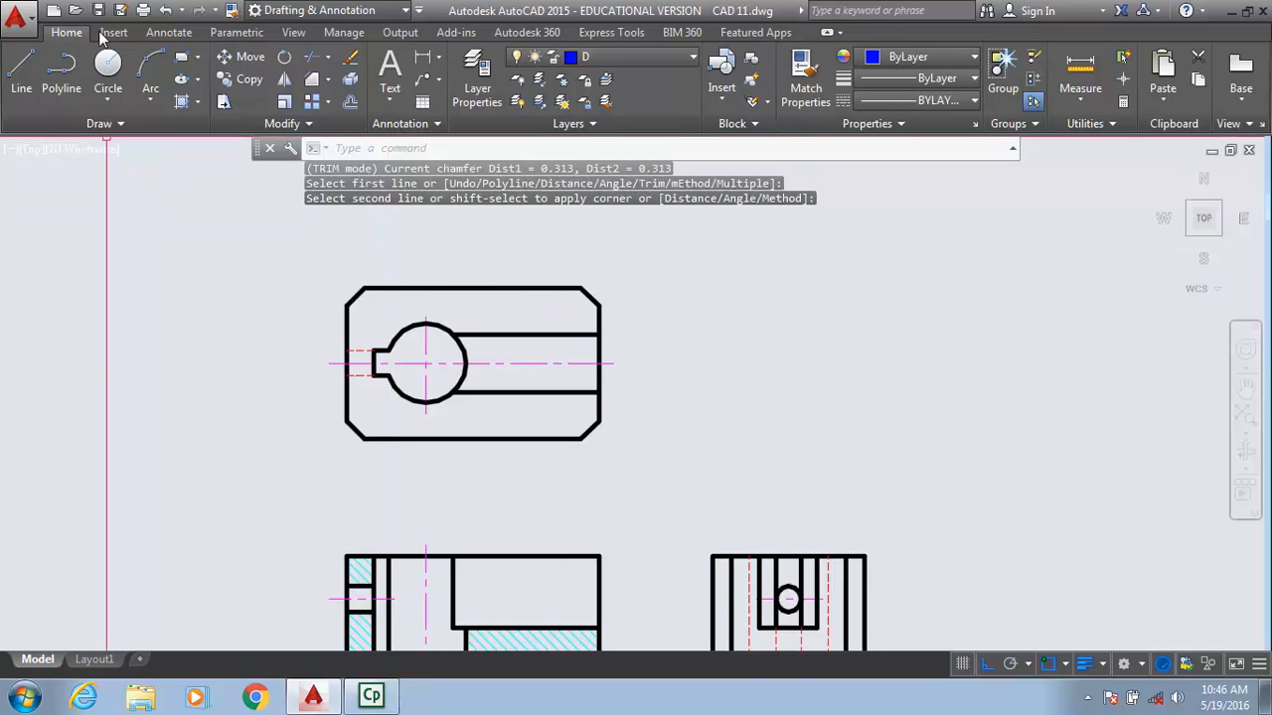
left_click(165, 33)
left_click(317, 99)
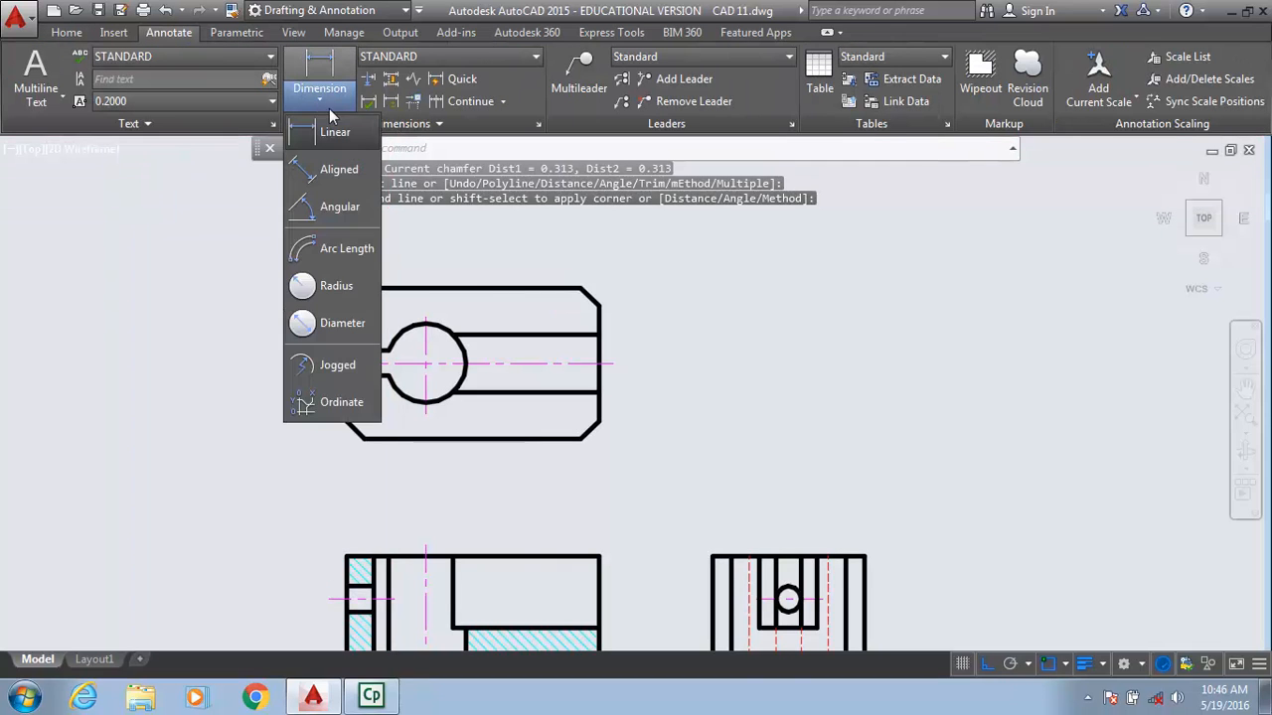
left_click(337, 130)
scroll(587, 296, "up", 5)
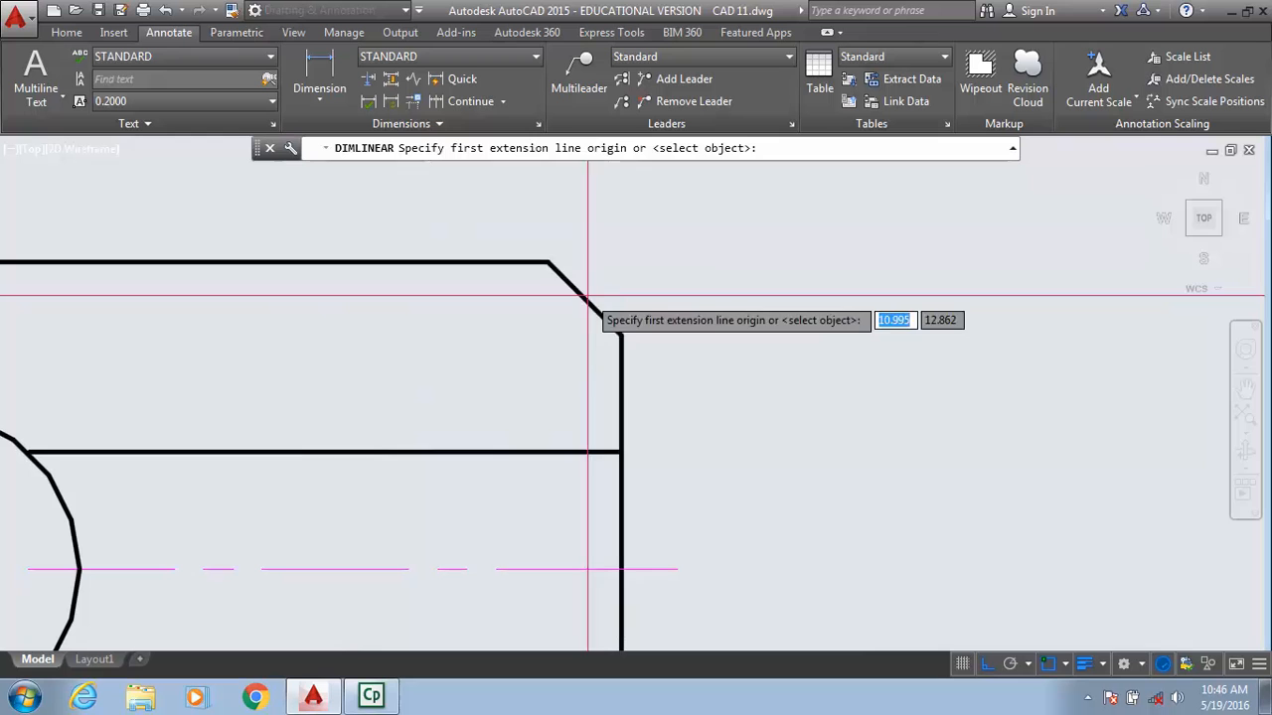
left_click(548, 262)
left_click(621, 336)
middle_click_drag(610, 217, 616, 356)
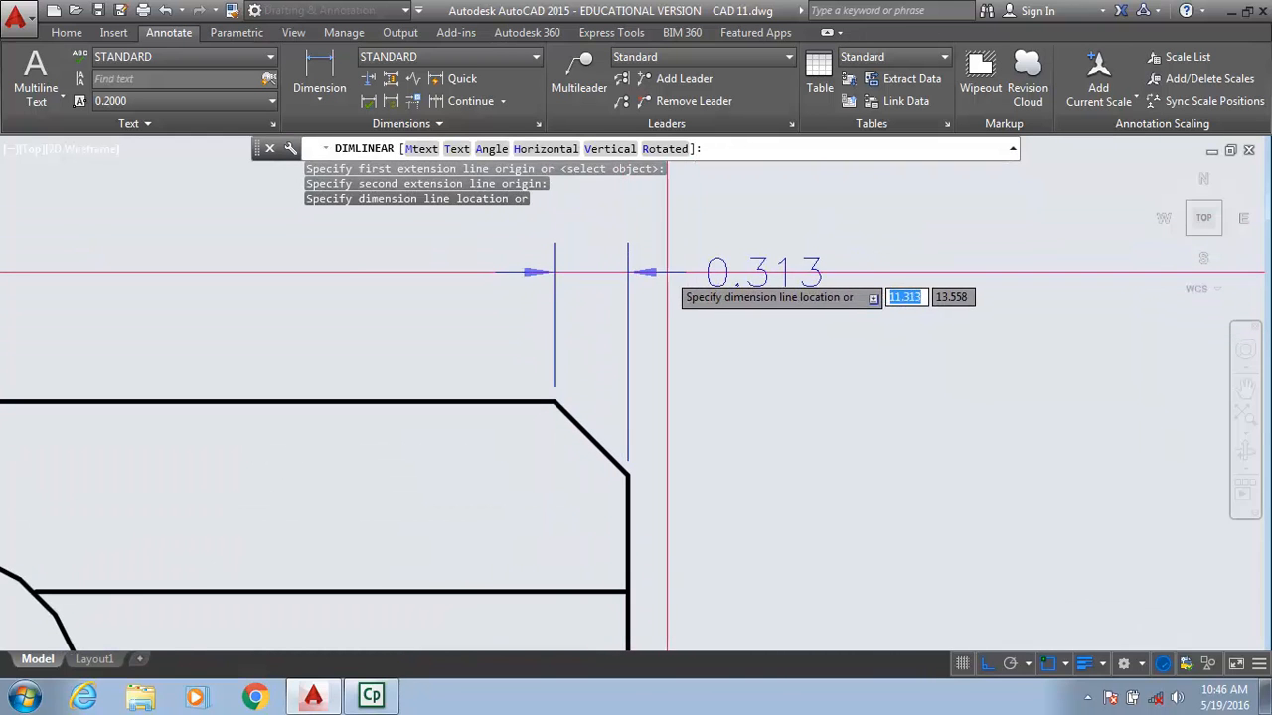
left_click(658, 266)
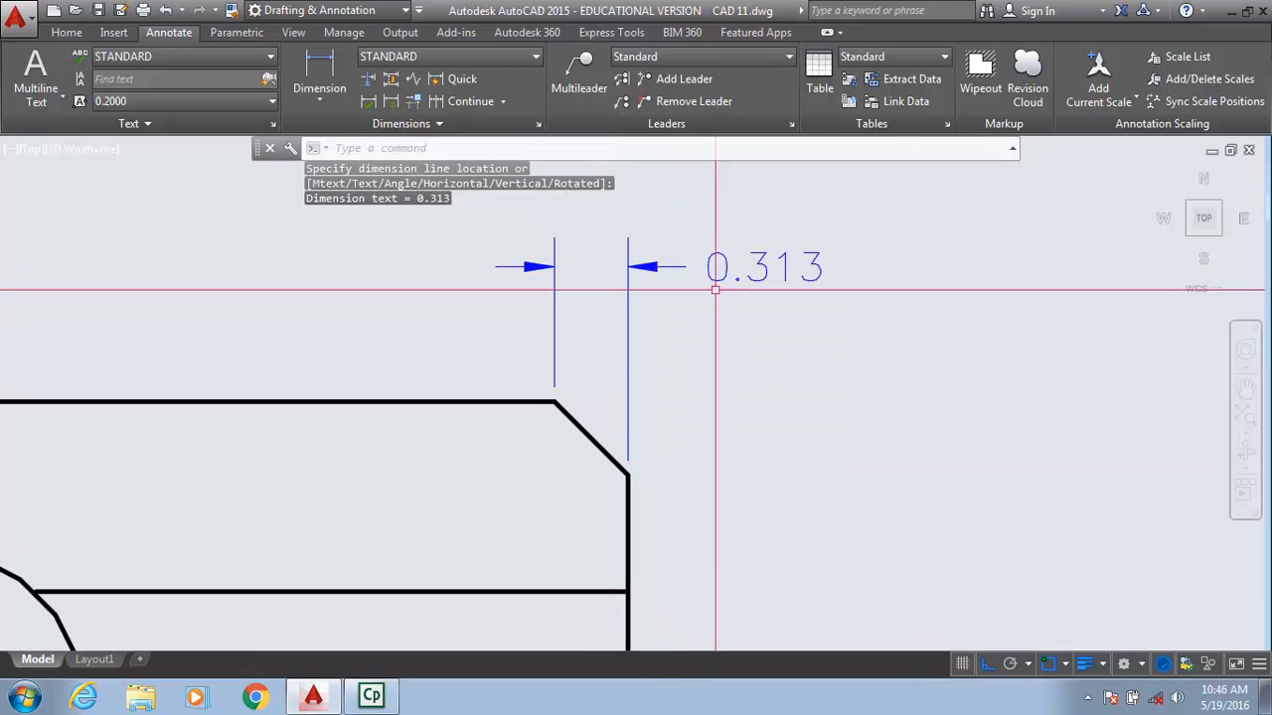
- Set the precision of the chamfer's dimension to 0.00
left_click(755, 278)
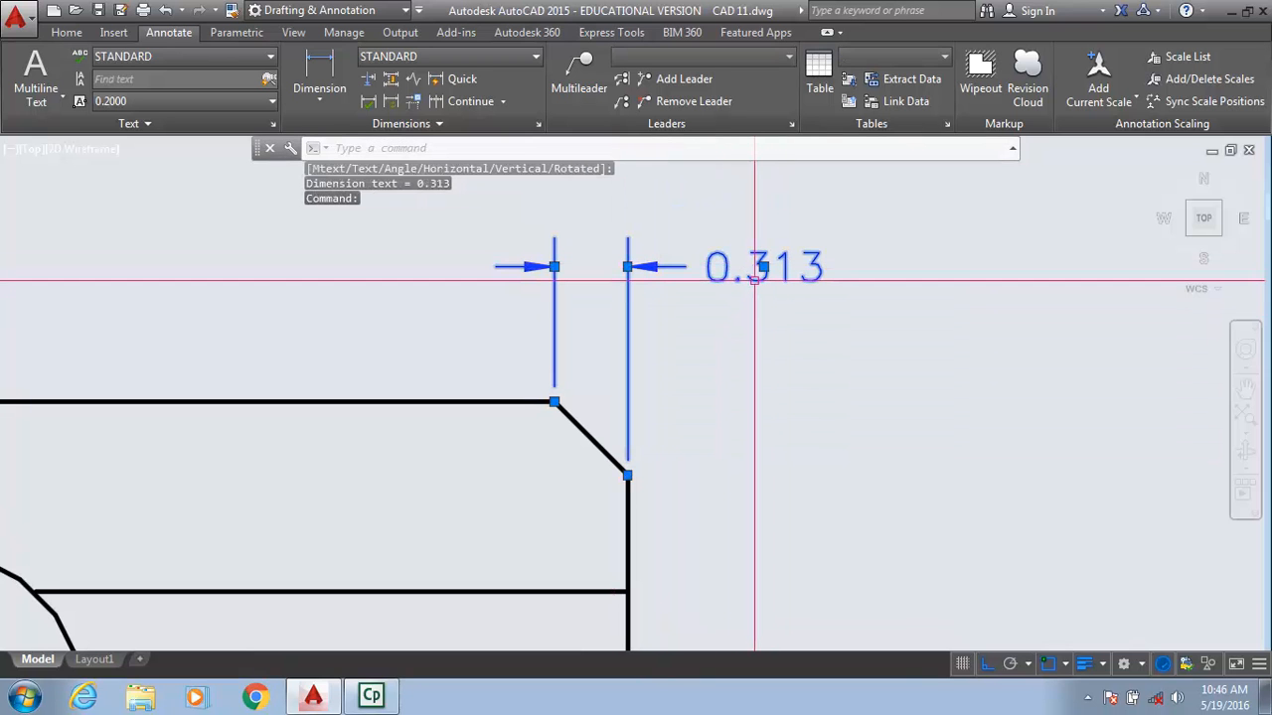
right_click(758, 279)
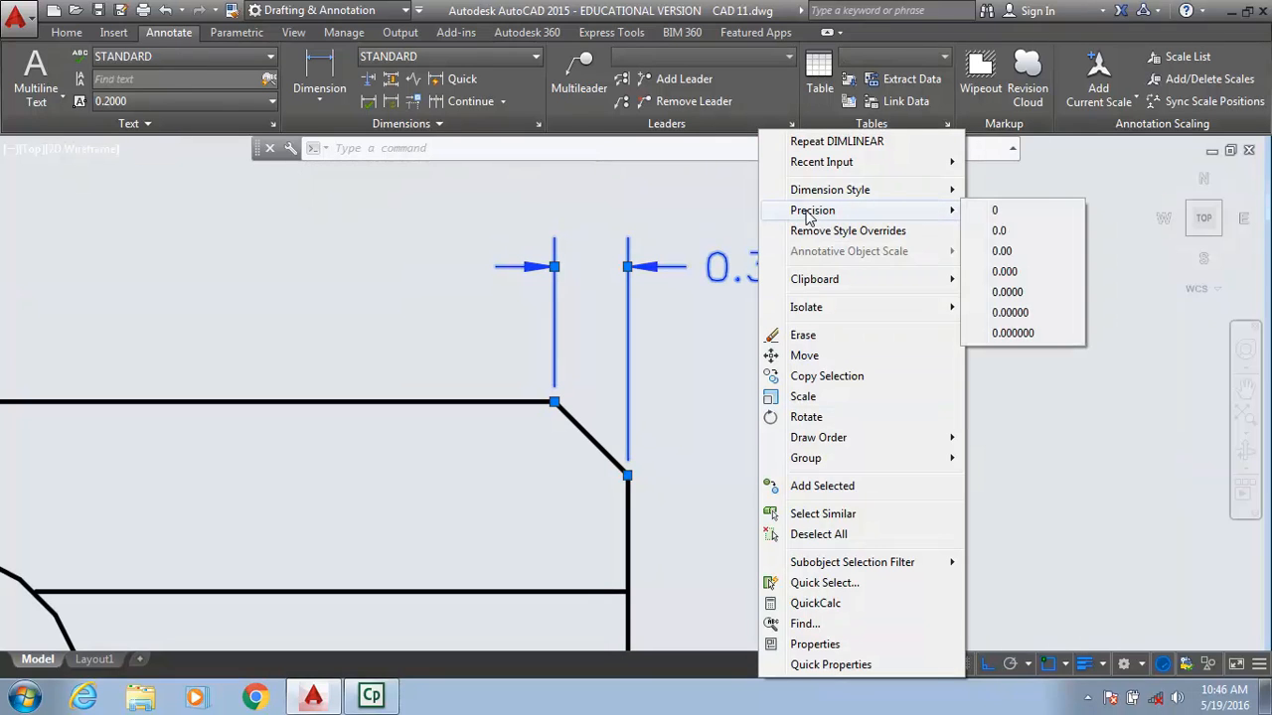
left_click(1004, 251)
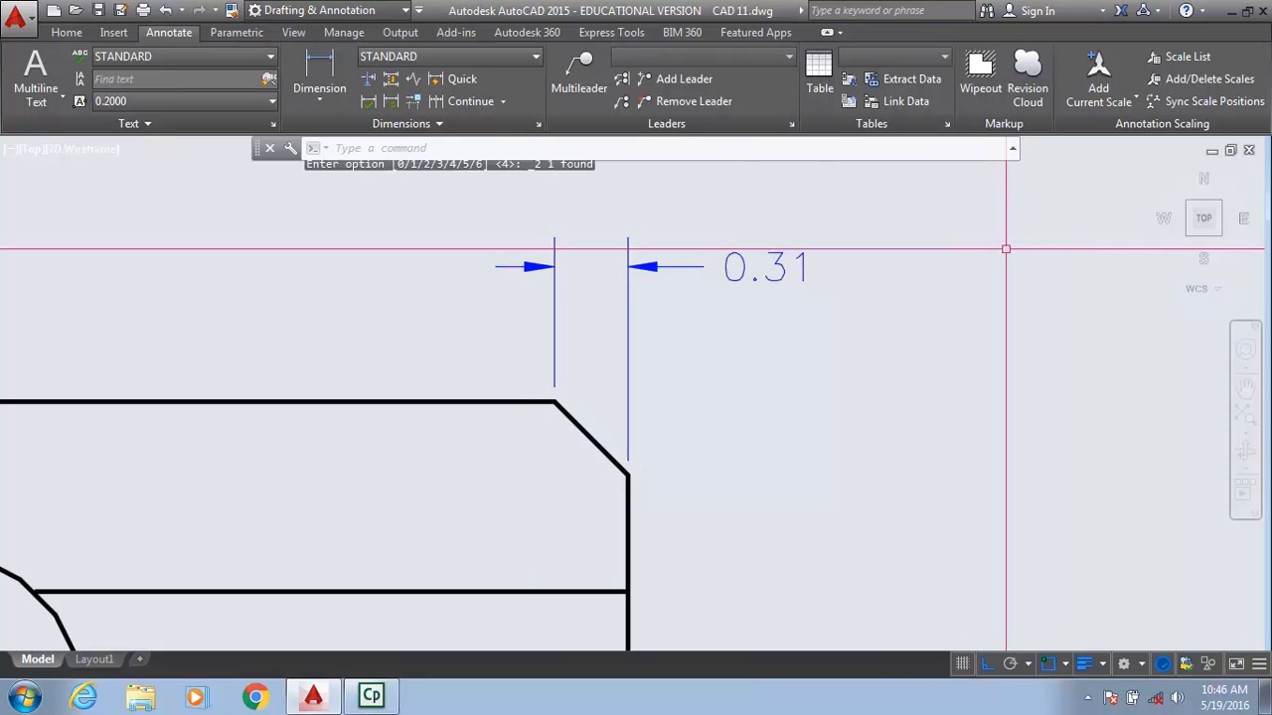
- Dimension the vertical distance from the slot's upper edge to the horizontal centre line beside the top view, and review the object snap modes
scroll(909, 360, "down", 5)
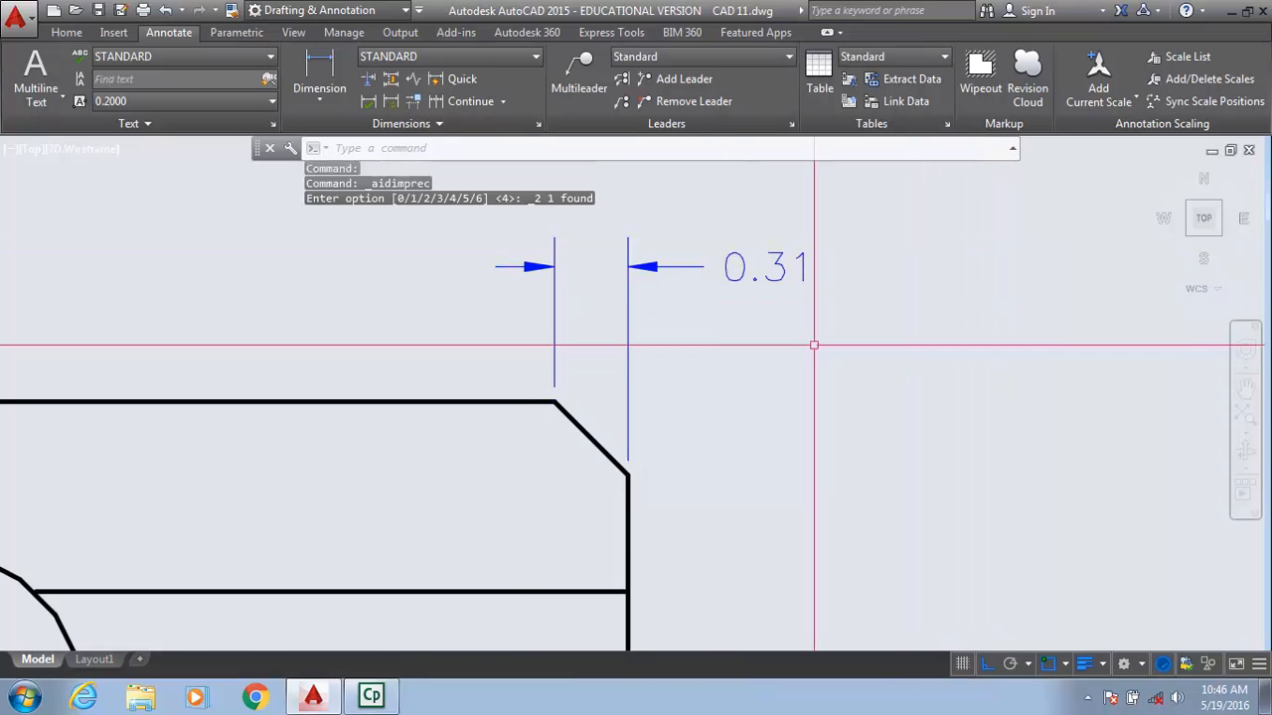
left_click(329, 63)
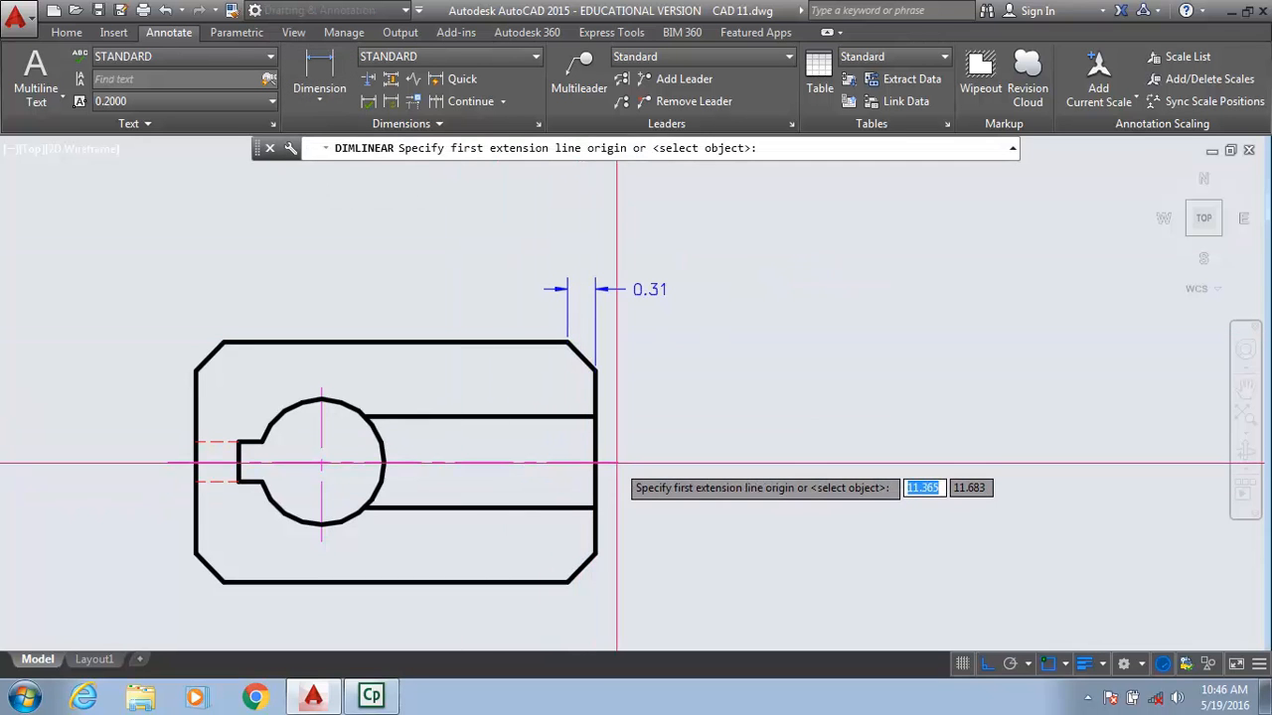
left_click(596, 416)
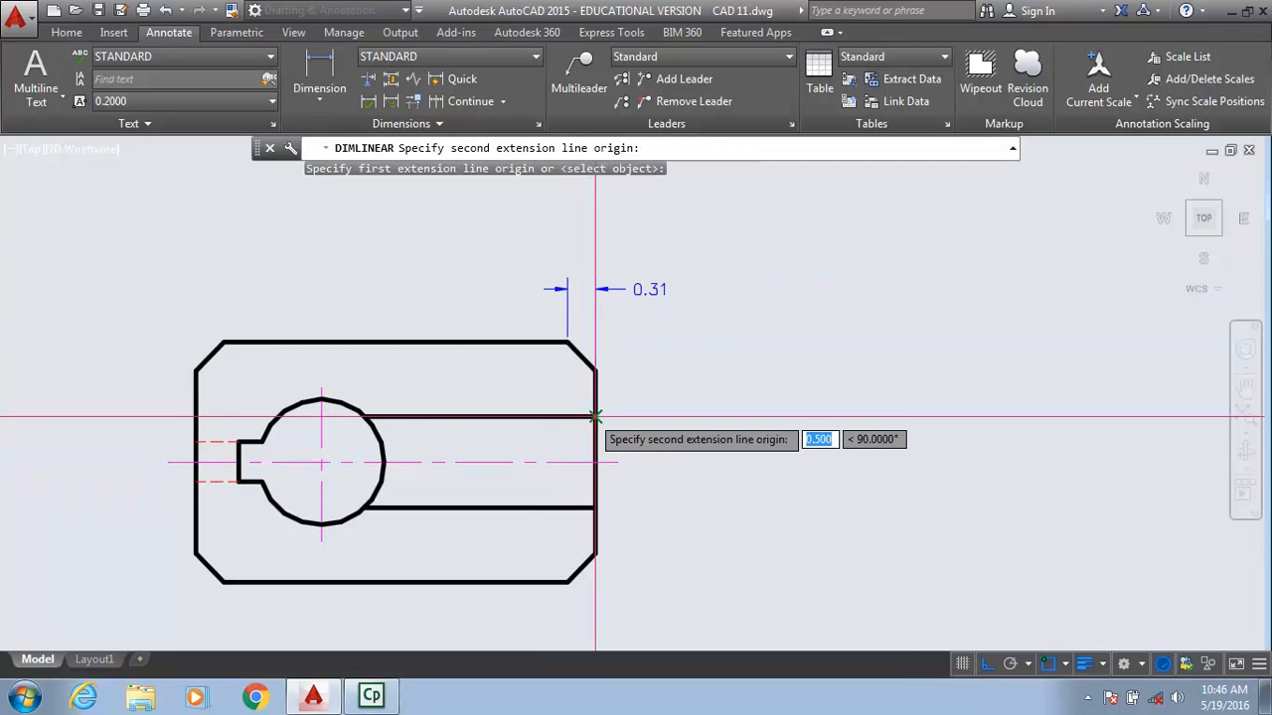
left_click(595, 462)
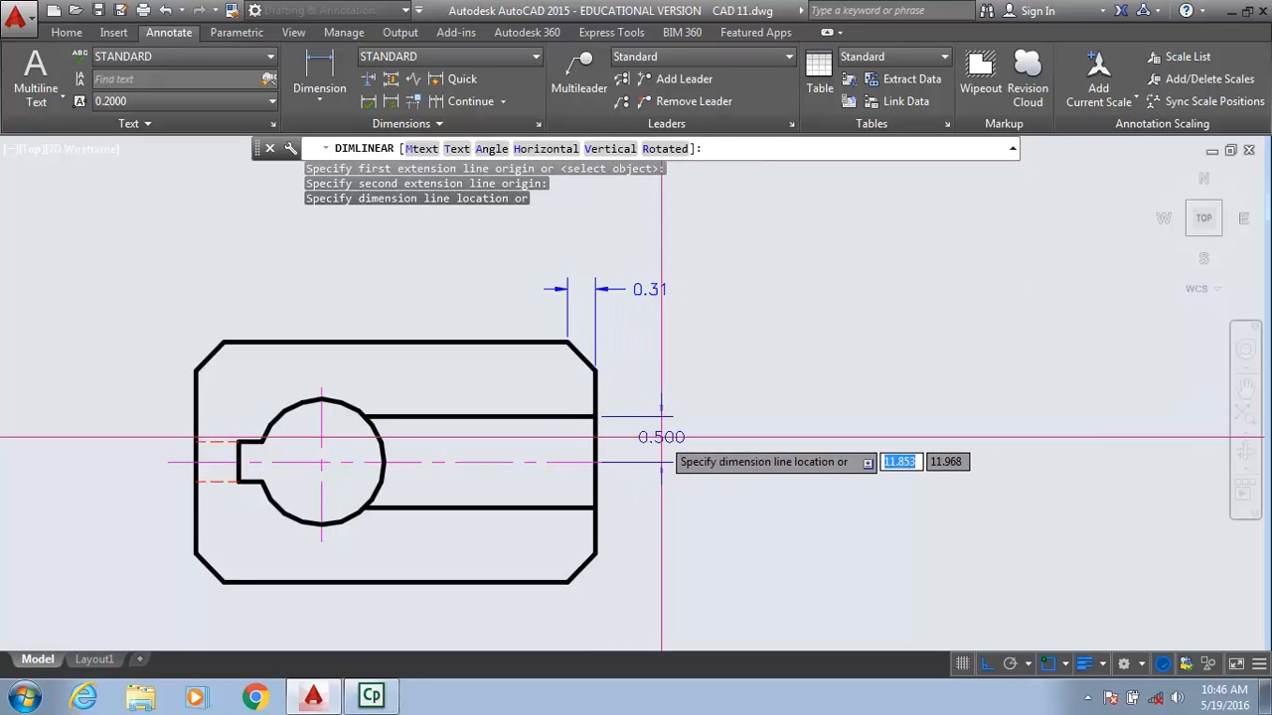
left_click(666, 437)
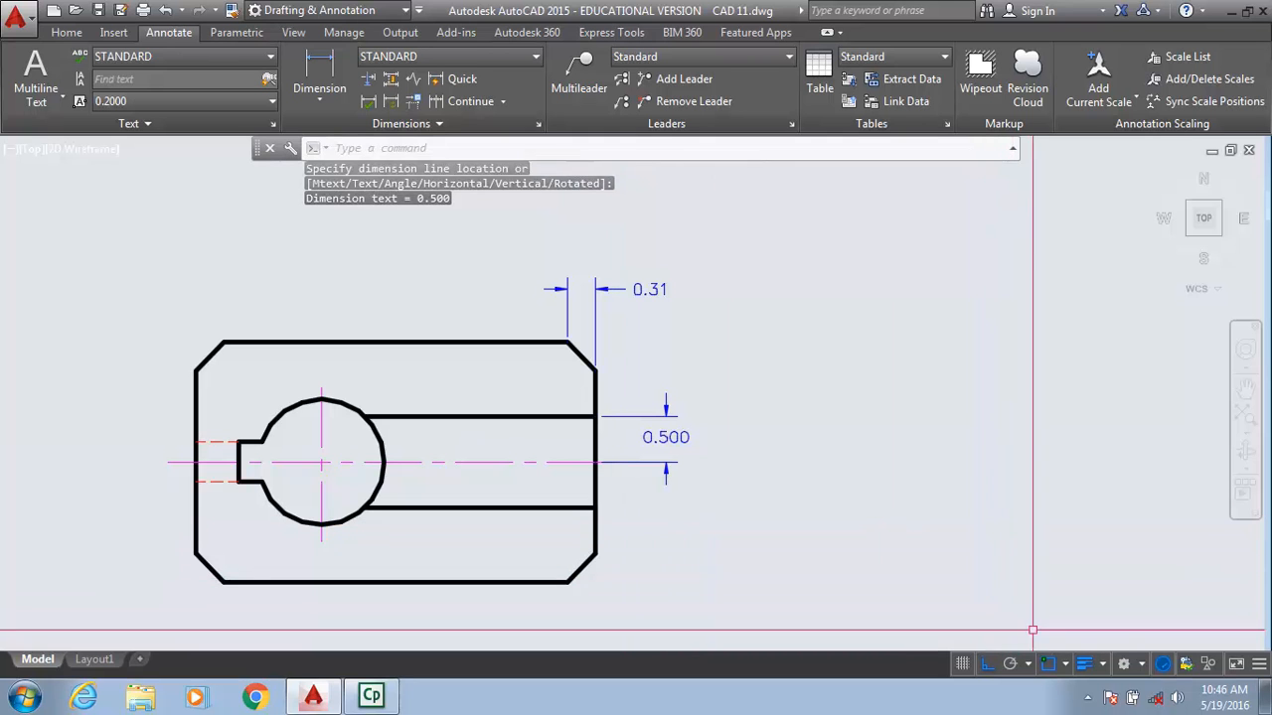
left_click(1065, 664)
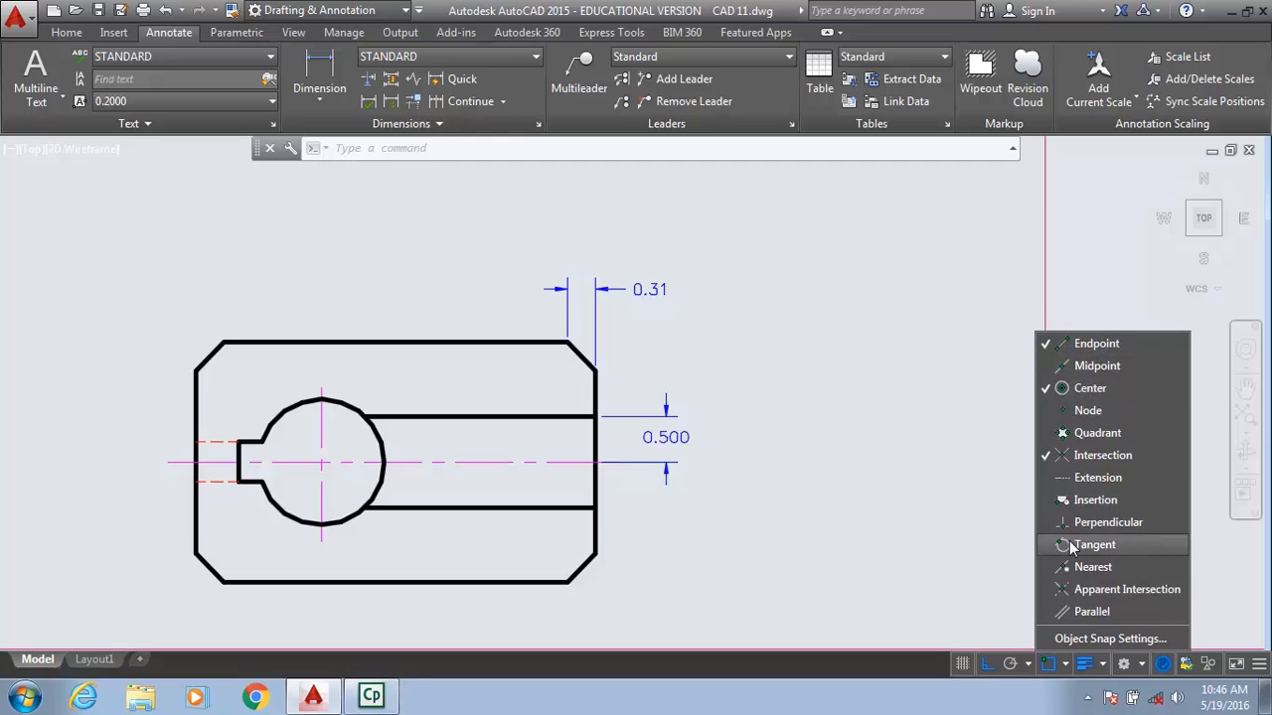
left_click(1050, 590)
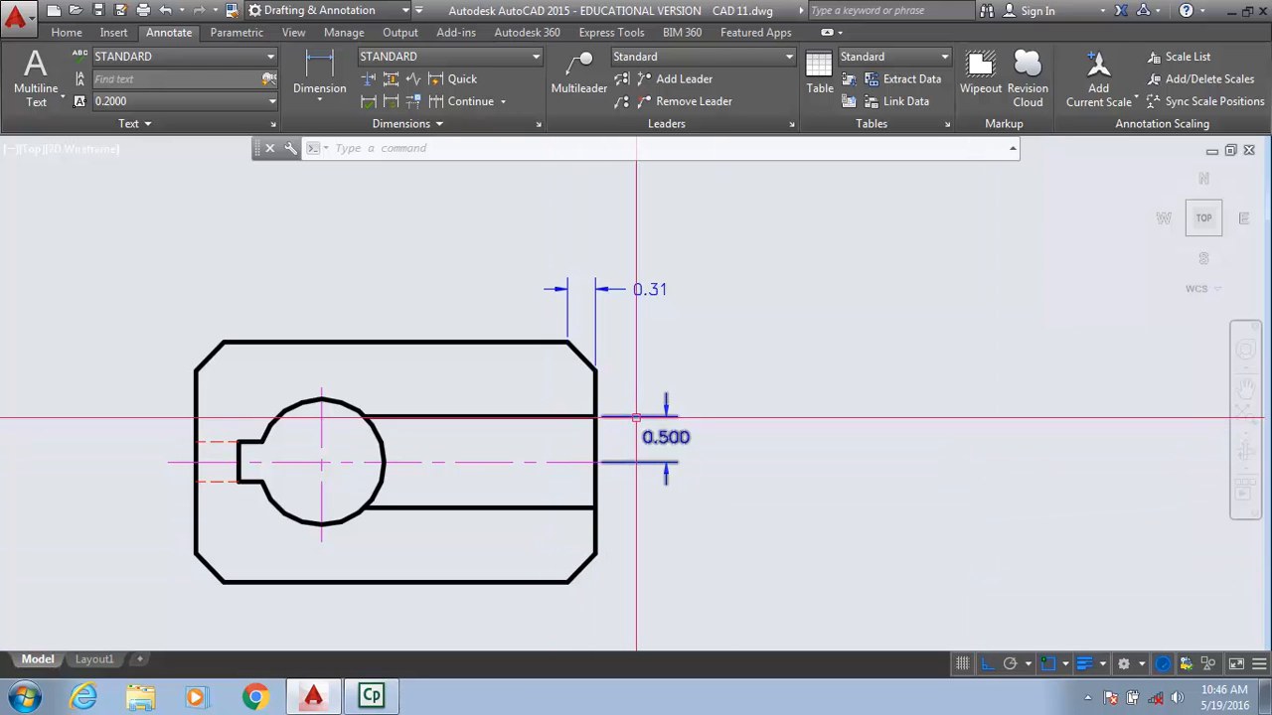
- Erase the slot's half-width dimension and redo it from the centre line's right end to the slot's upper edge
key("Delete")
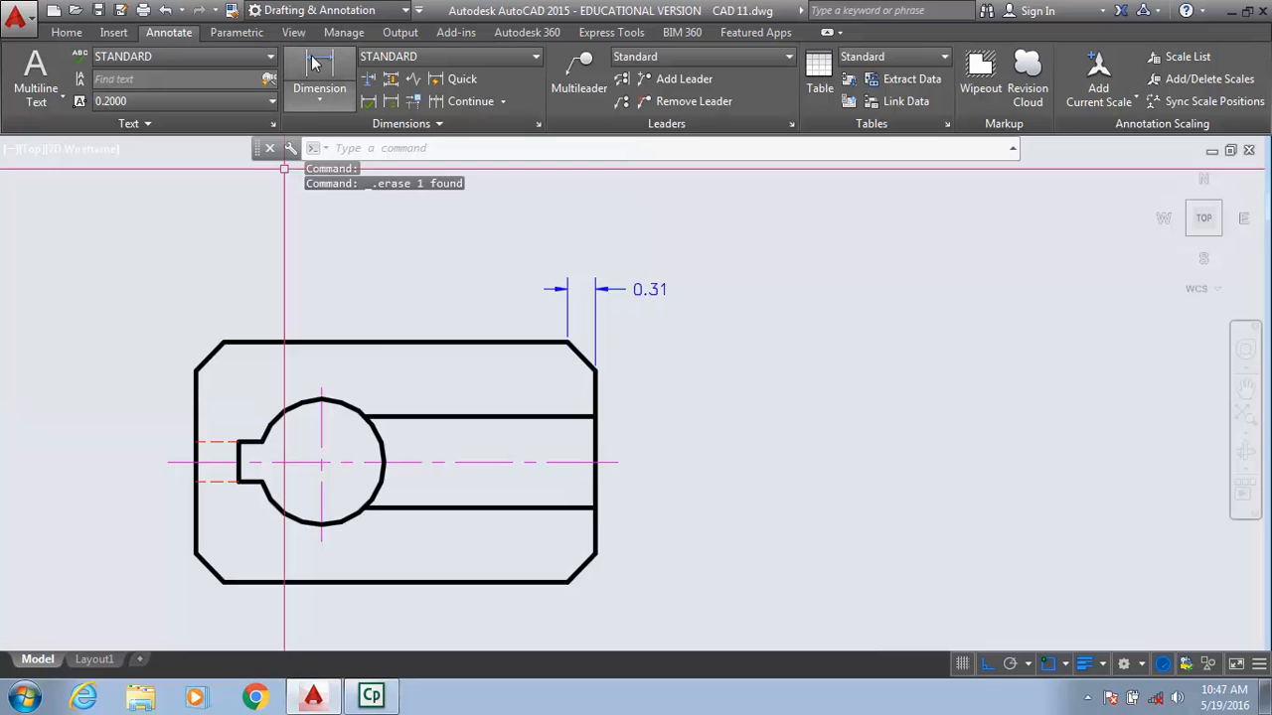
left_click(318, 74)
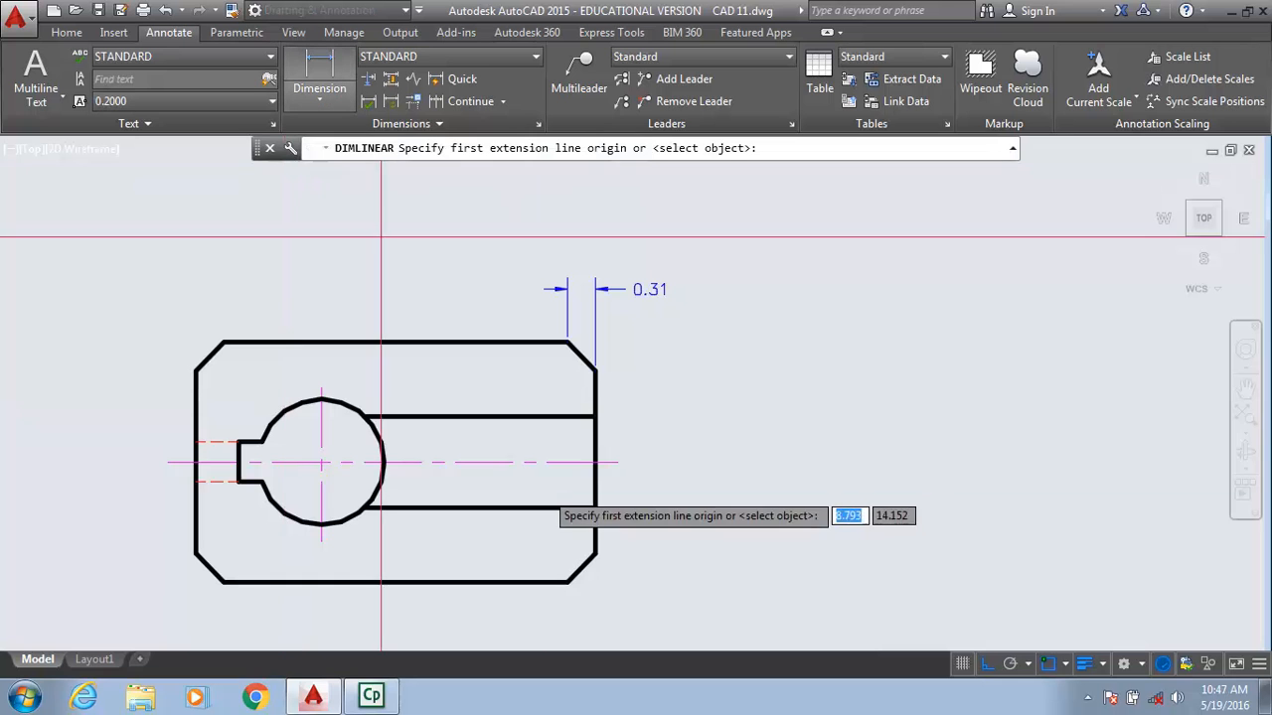
left_click(615, 462)
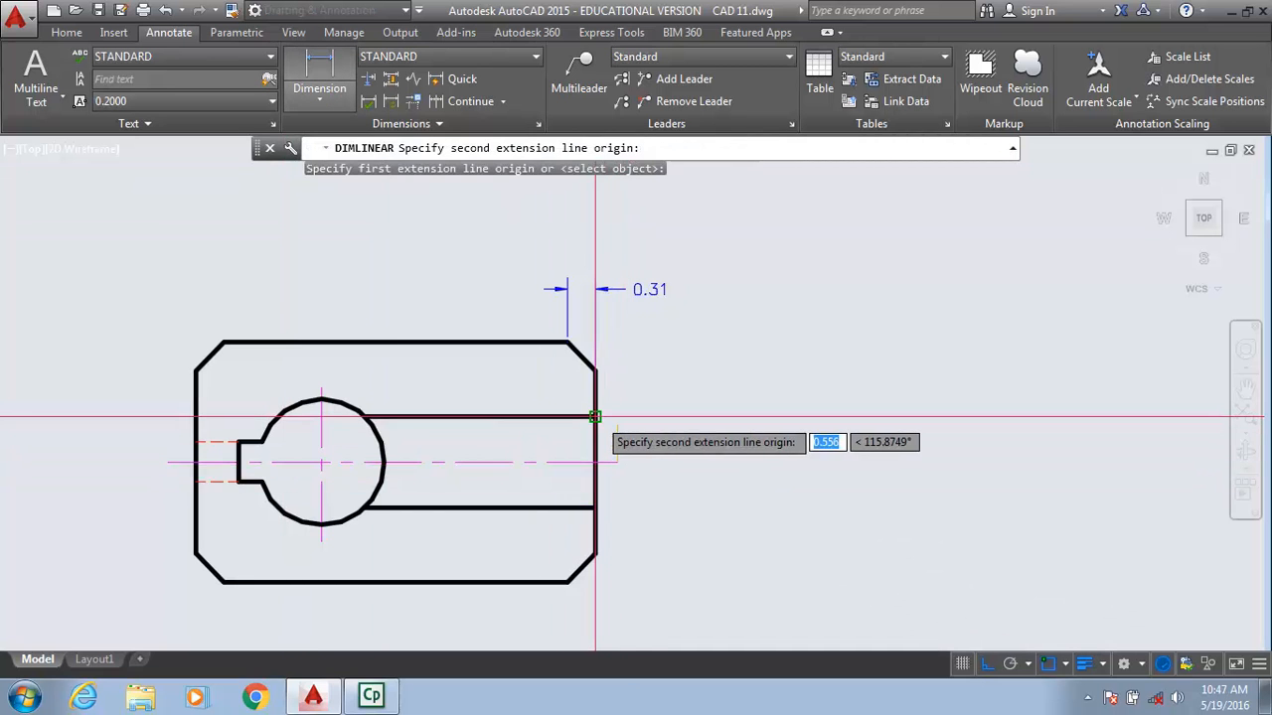
left_click(595, 415)
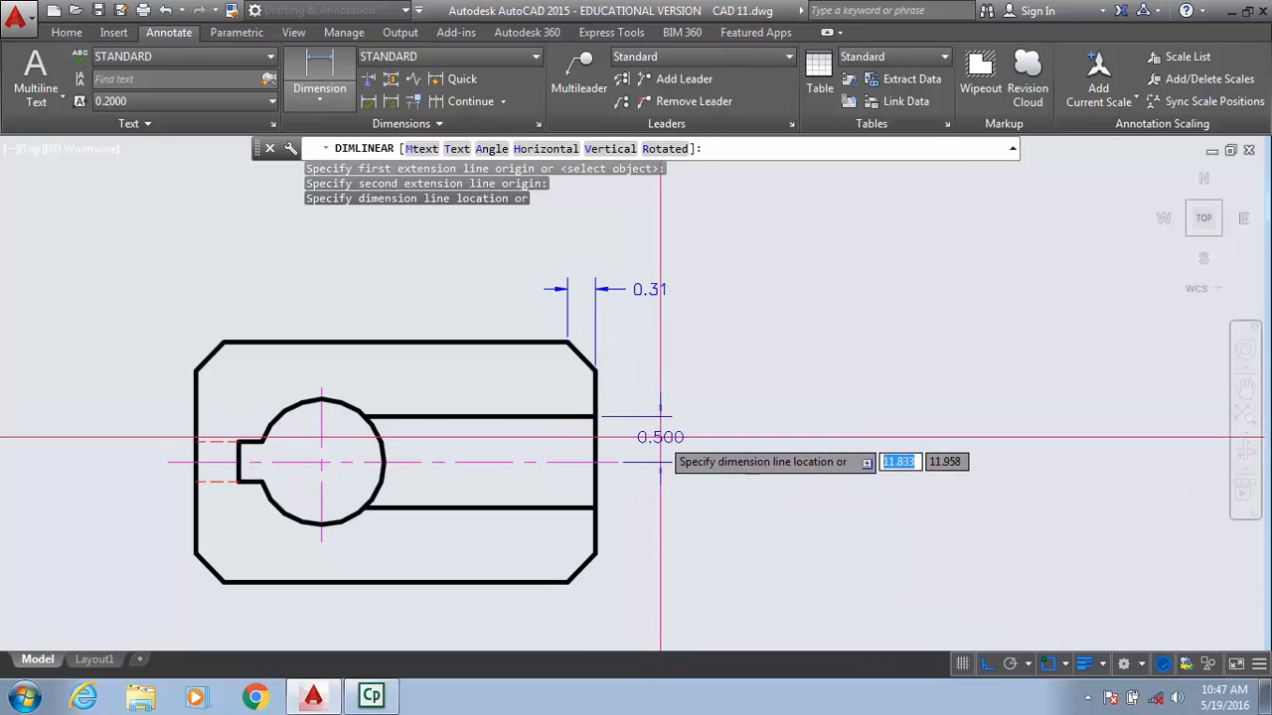
left_click(658, 438)
- Add a vertical linear dimension for the slot's full width, placed outside the half-width dimension
scroll(609, 461, "up", 4)
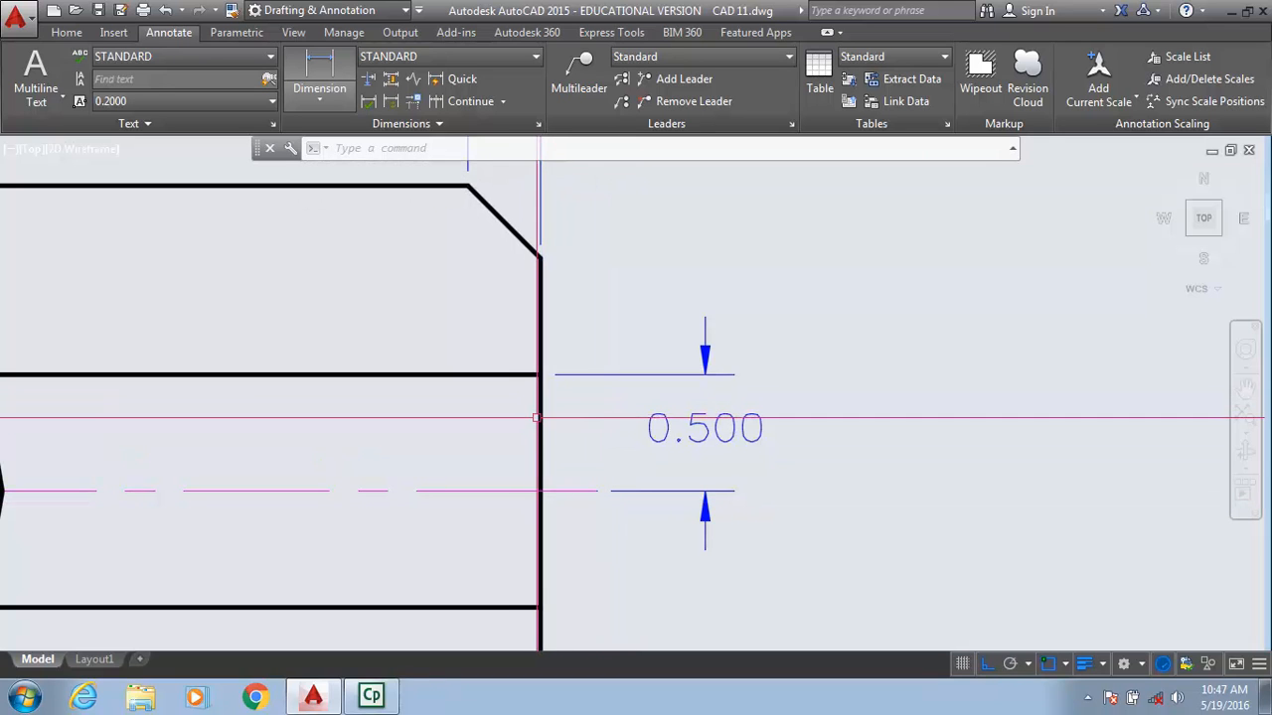
key("Return")
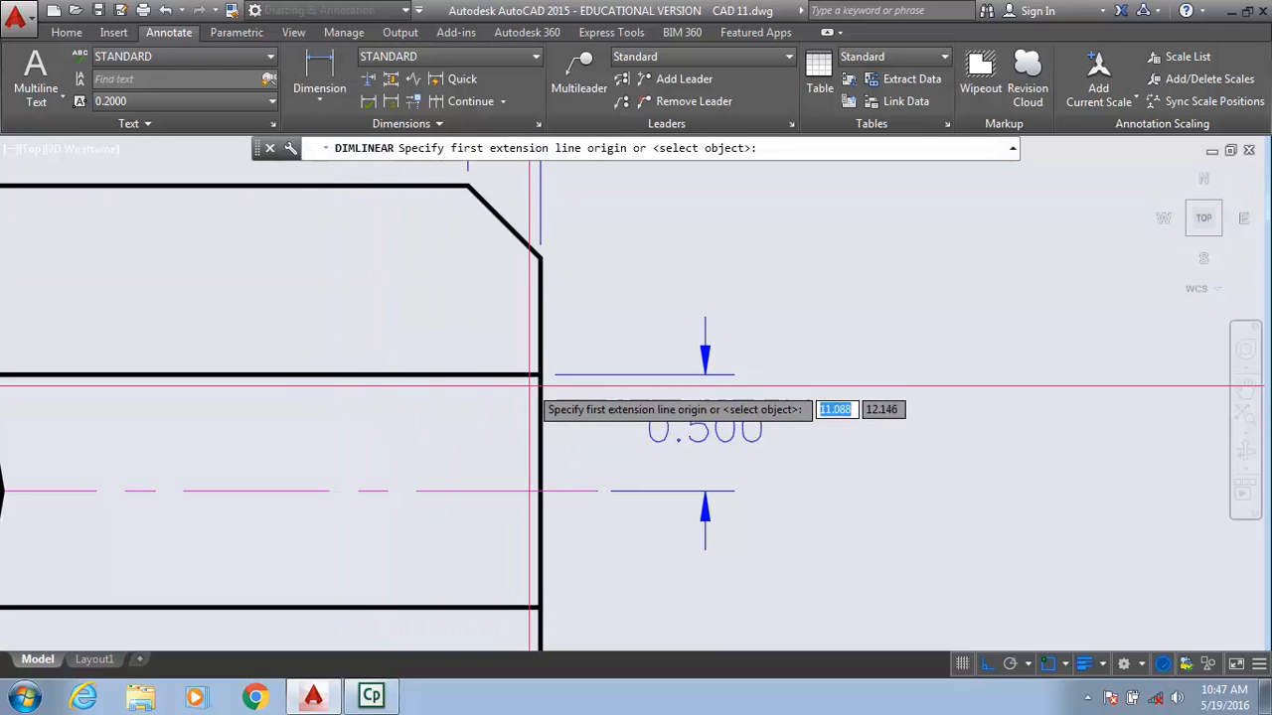
left_click(539, 374)
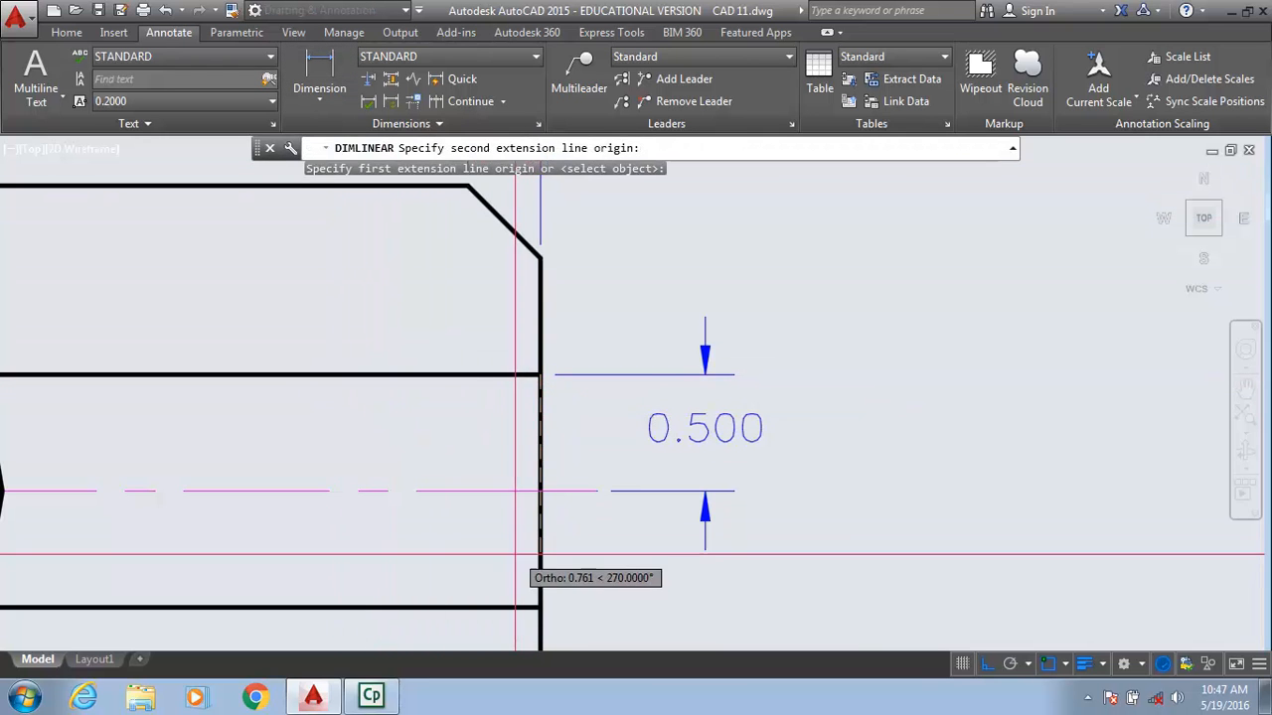
left_click(540, 608)
left_click(863, 494)
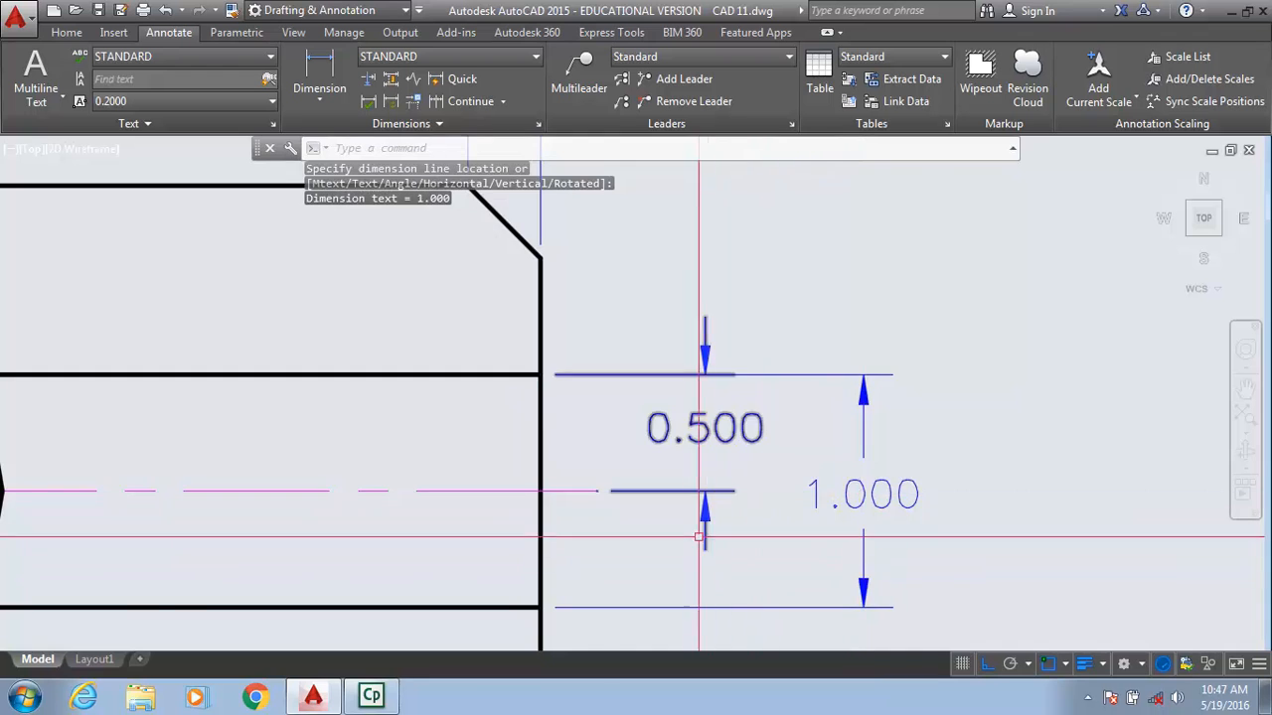
- Dimension the overall height of the top view between its upper and lower edges, placed outside the slot dimensions
scroll(863, 494, "down", 3)
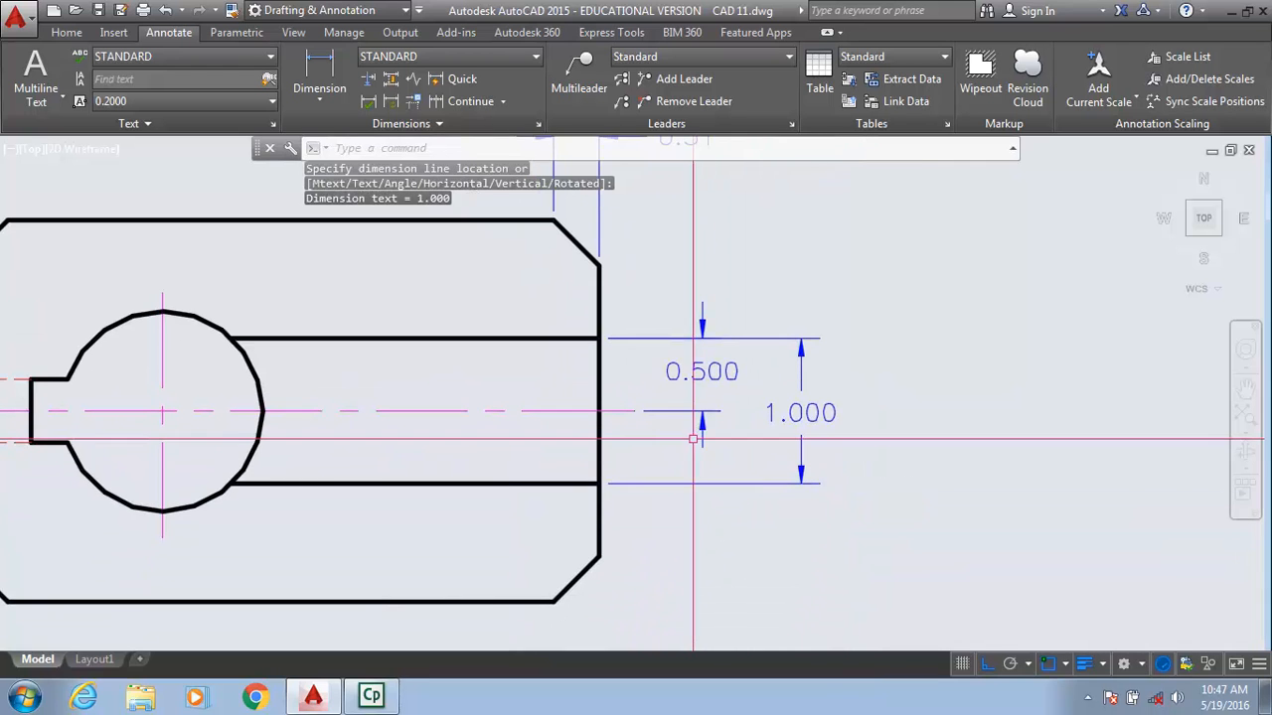
scroll(692, 438, "down", 2)
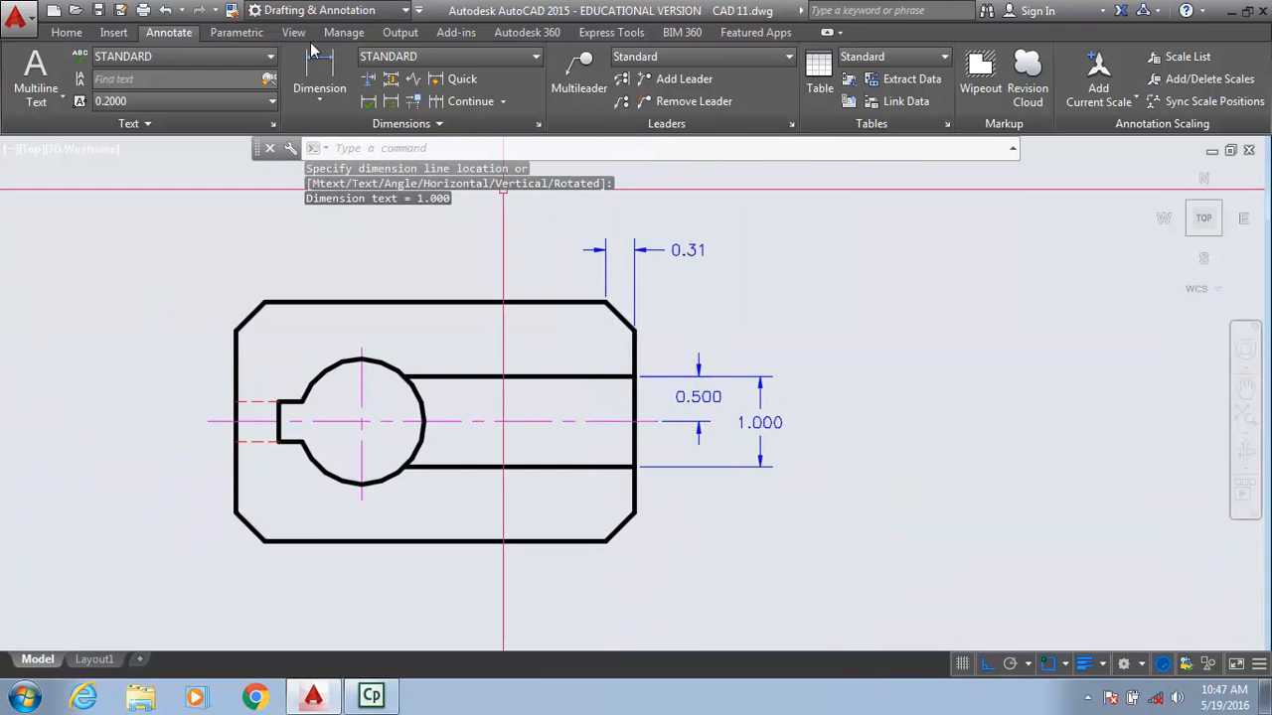
left_click(398, 103)
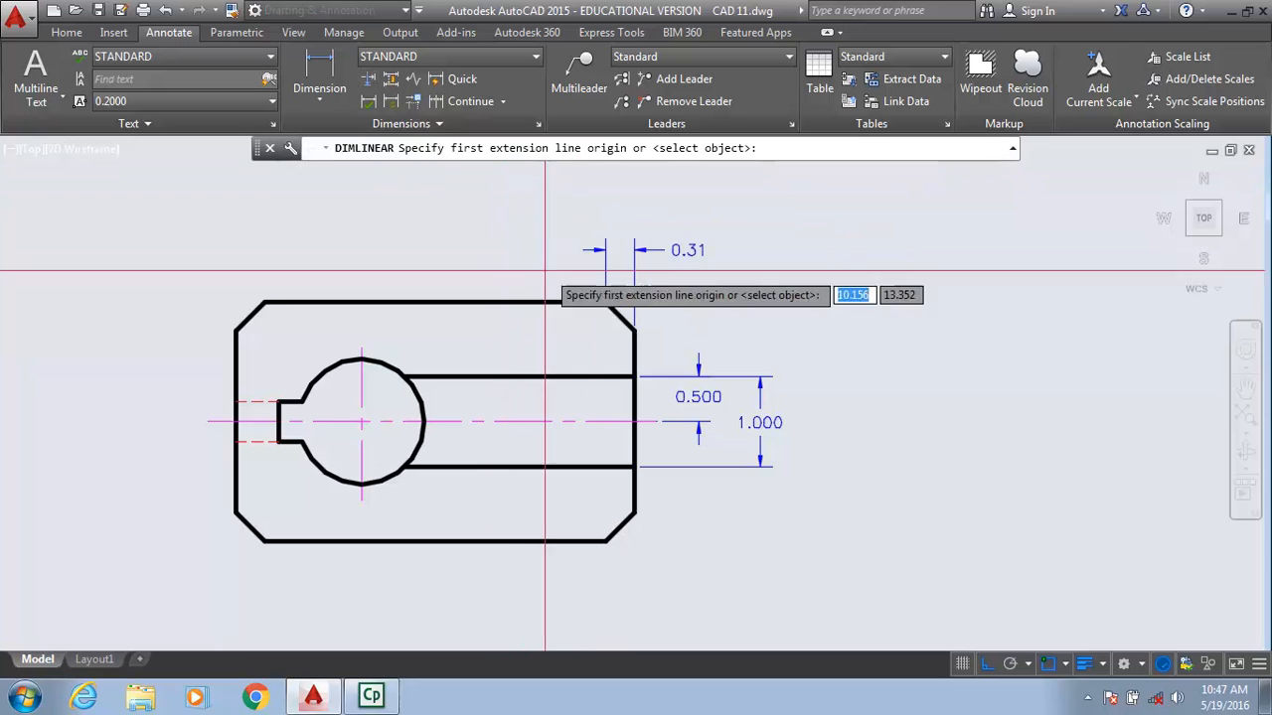
left_click(605, 301)
left_click(605, 541)
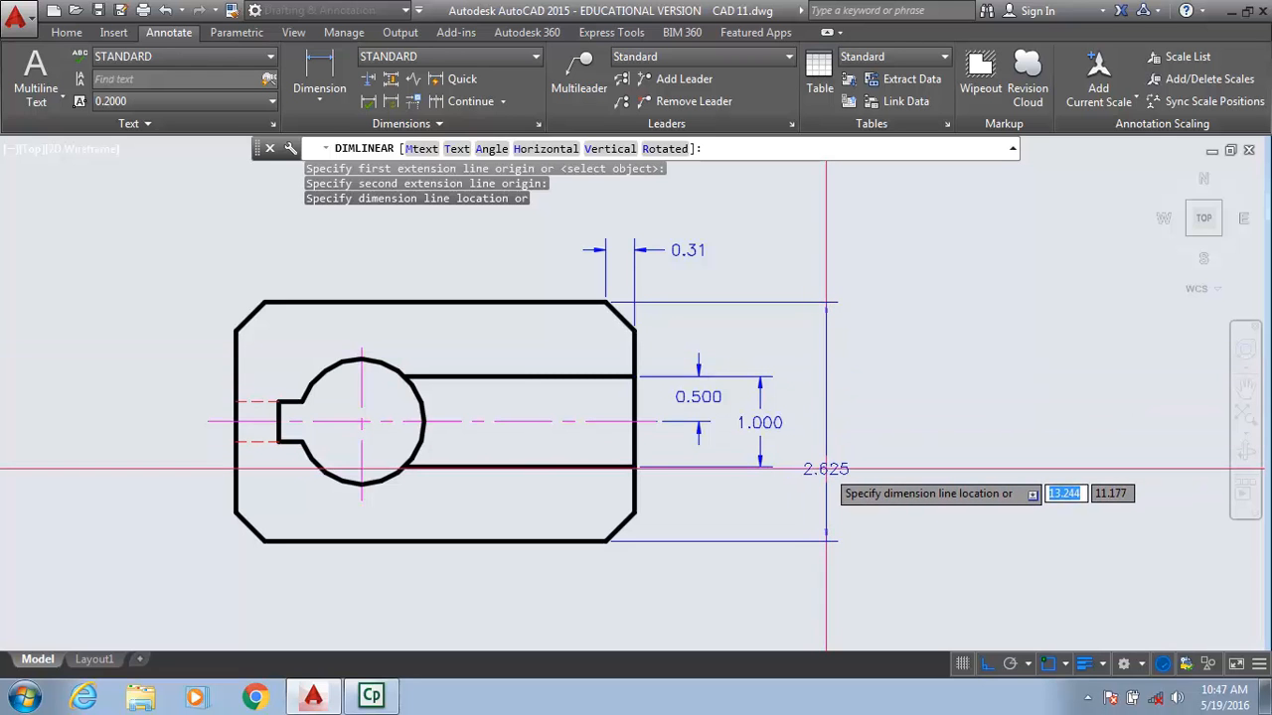
left_click(825, 468)
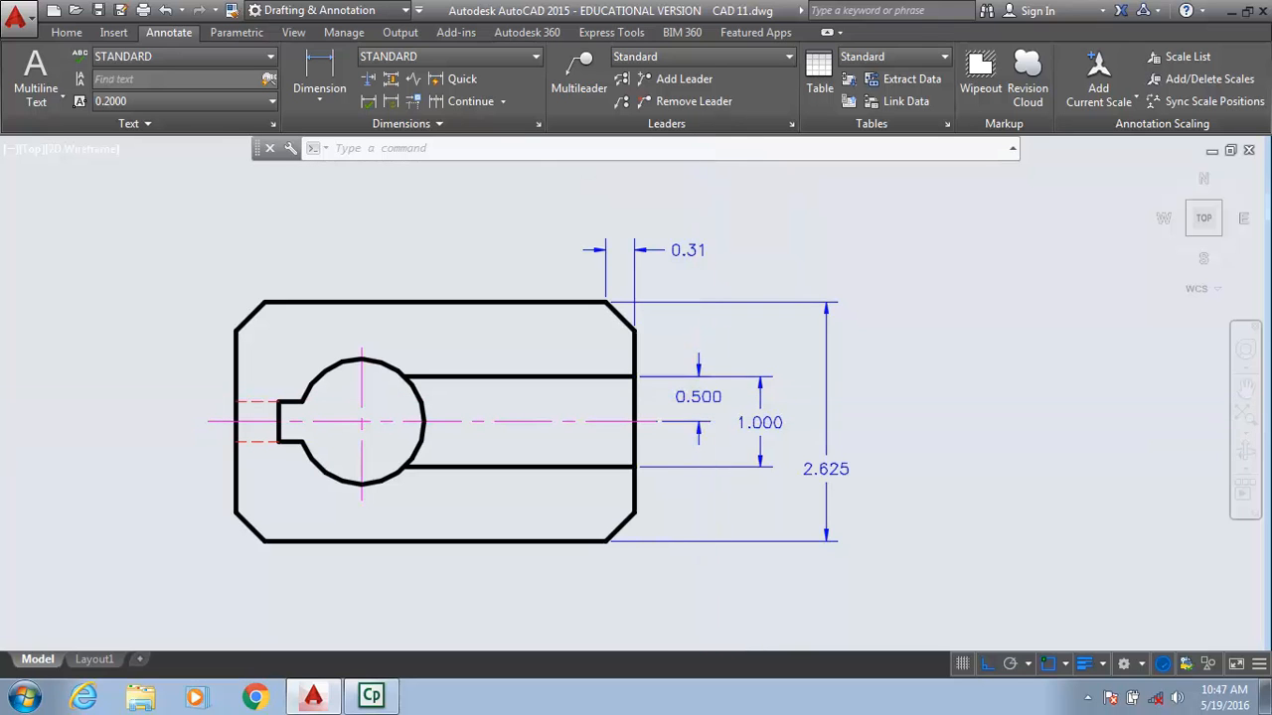
- Set the precision of the three vertical dimensions beside the top view to 0.00
left_click(708, 397)
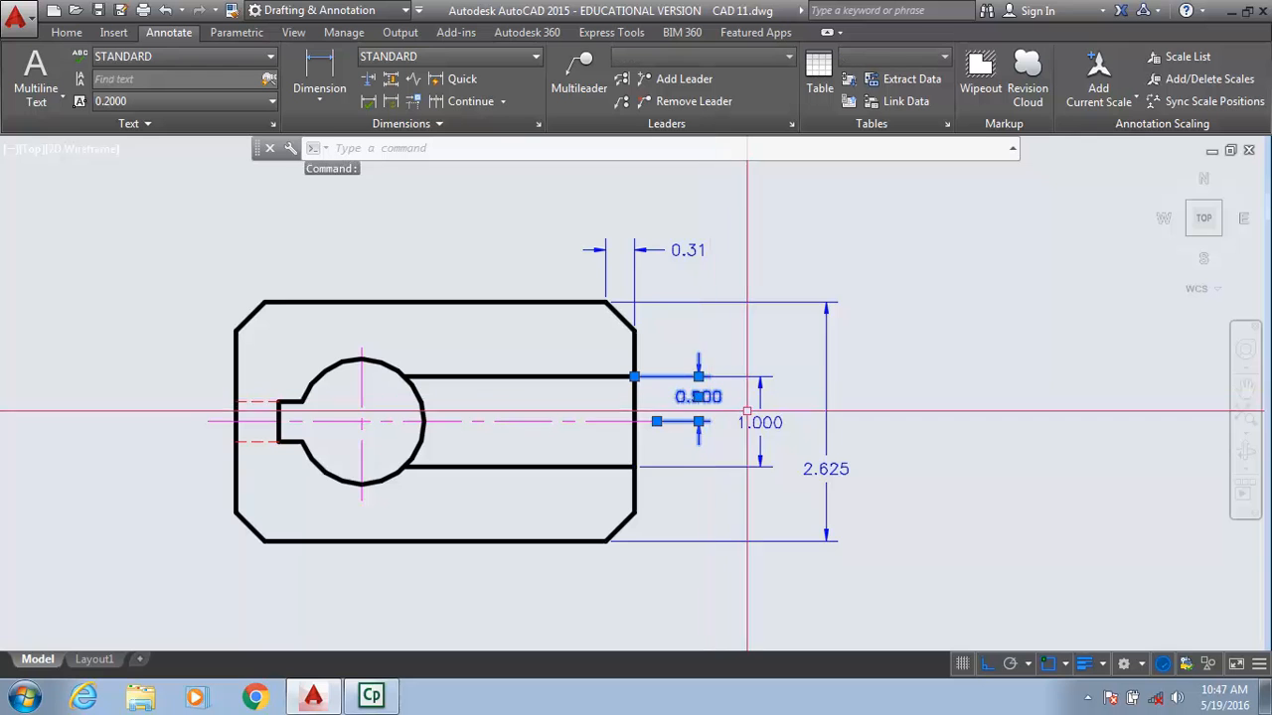
left_click(715, 466)
left_click(831, 458)
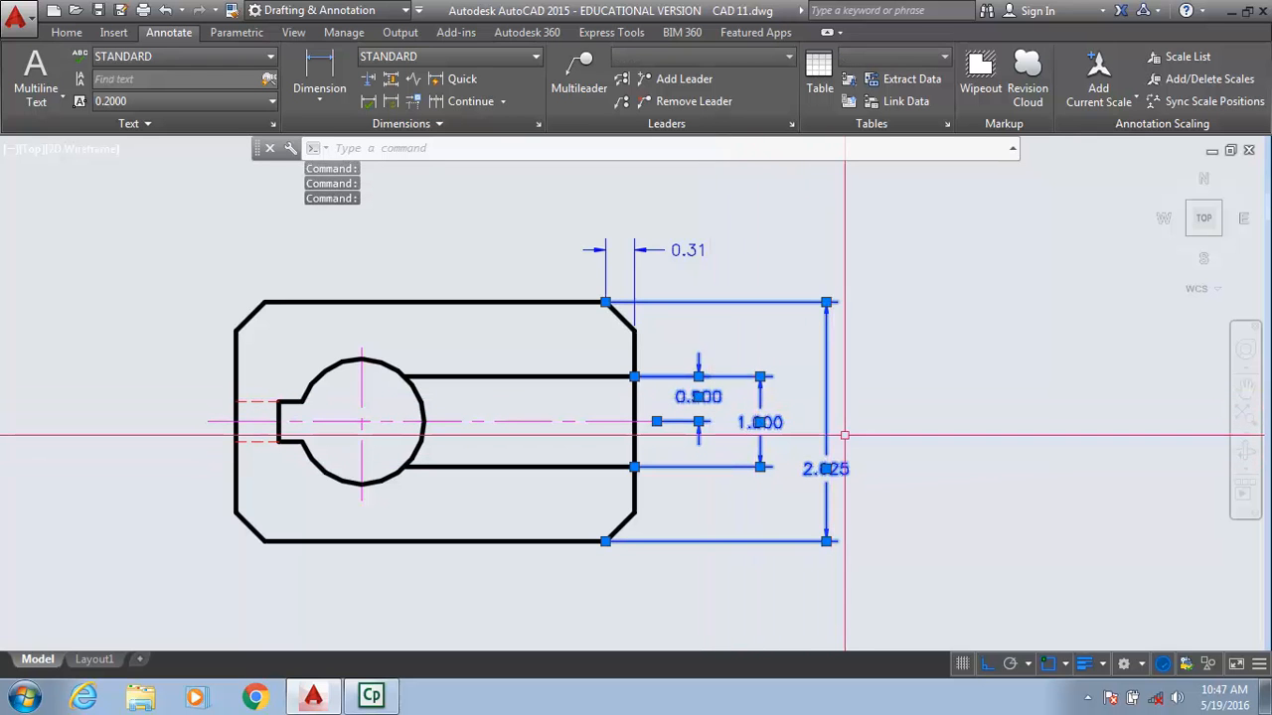
right_click(844, 435)
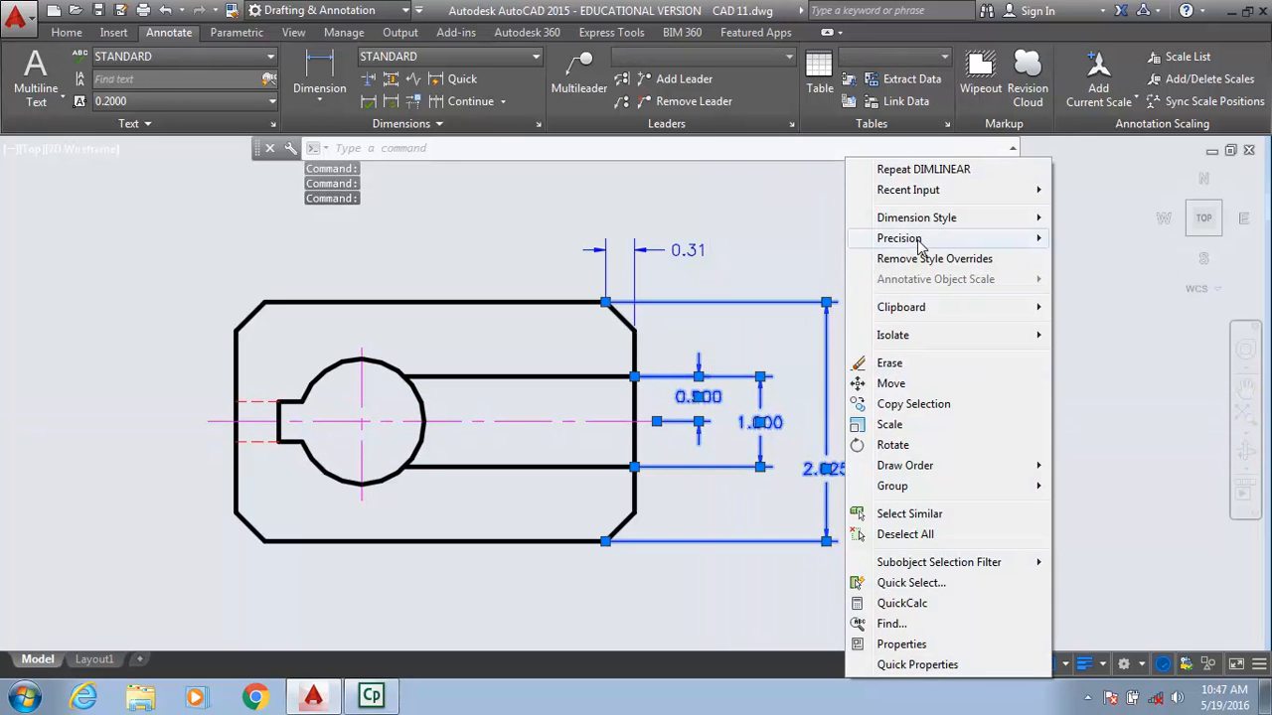
mouse_move(920, 242)
left_click(1096, 283)
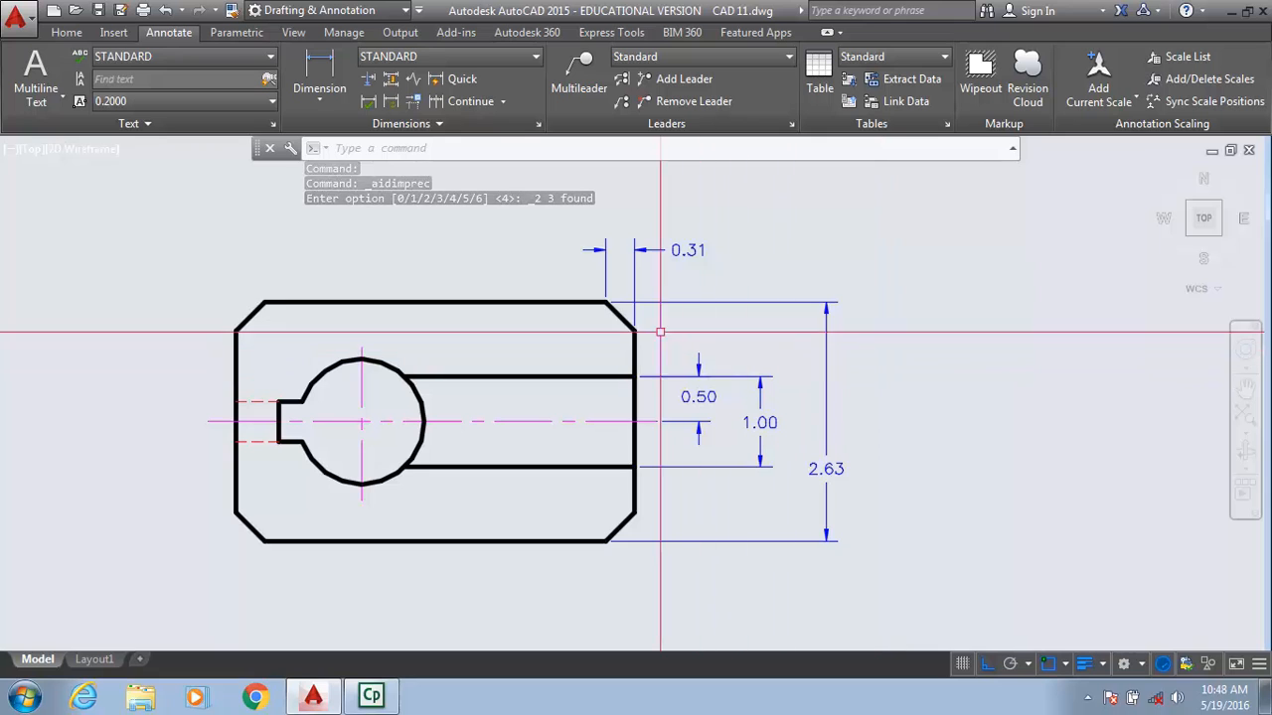
- Try an angular dimension between the top view's upper edge and its upper-right chamfer, and undo it
left_click(320, 97)
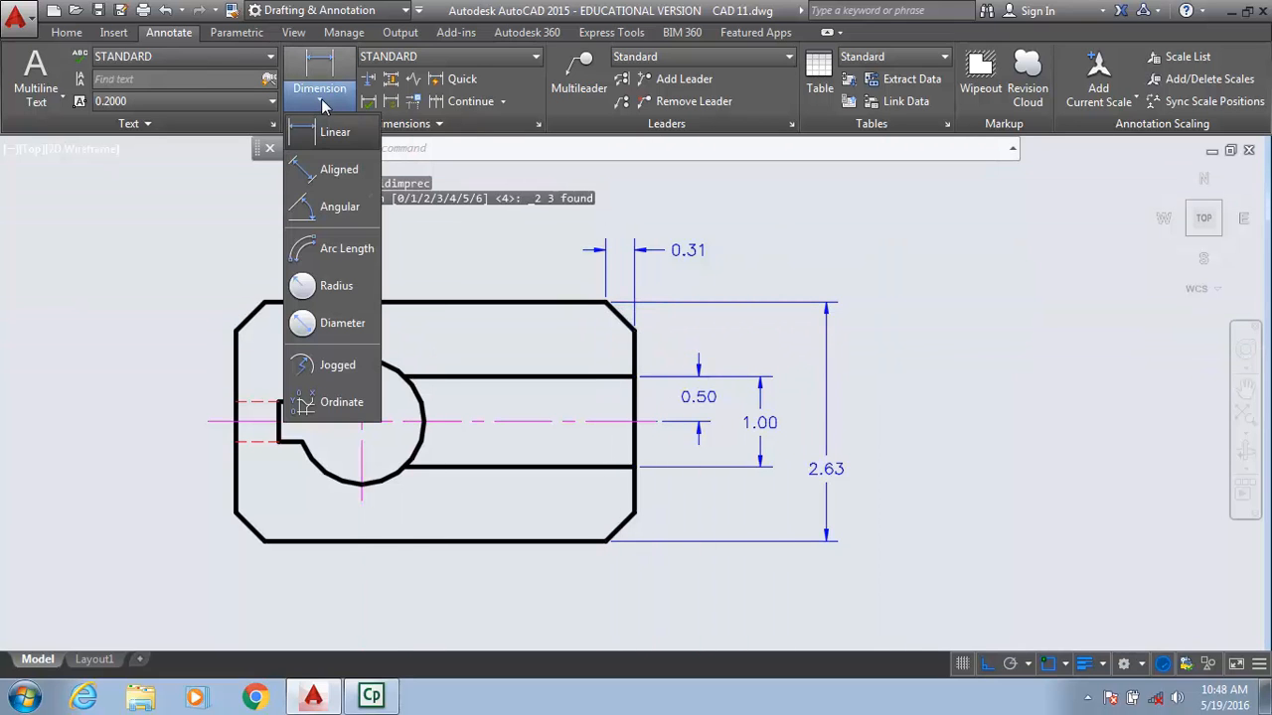
left_click(336, 207)
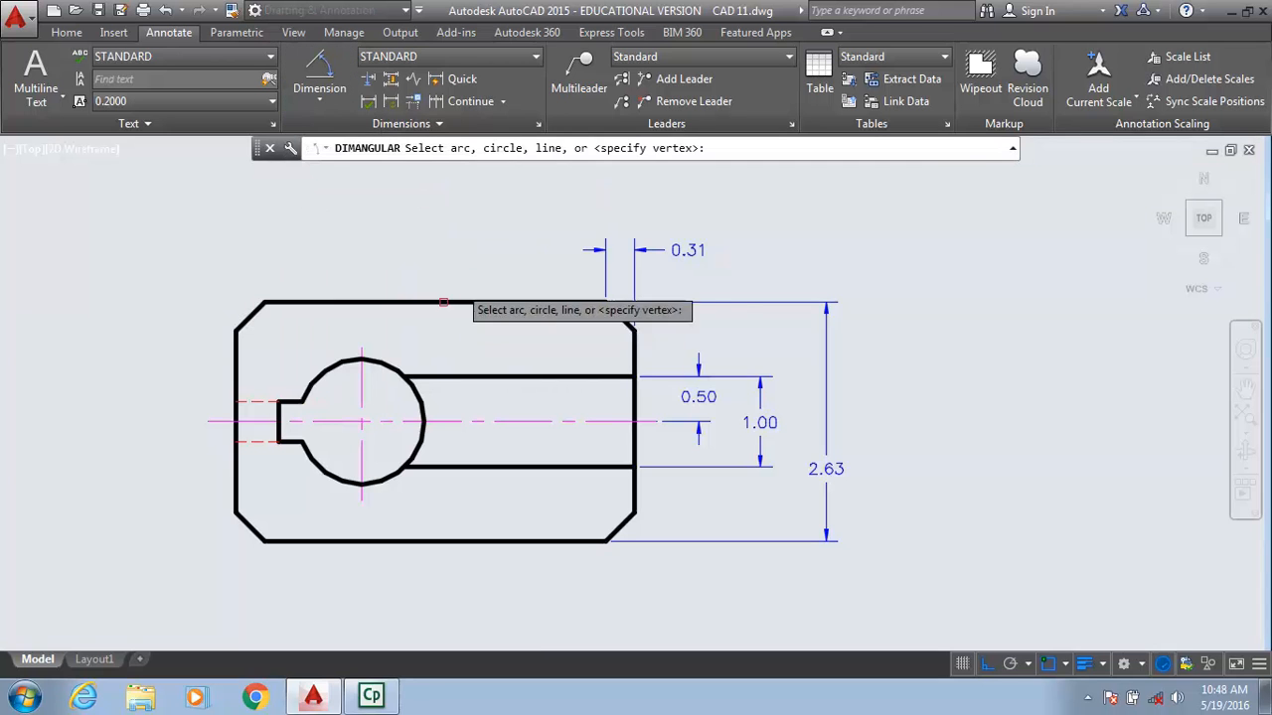
scroll(502, 287, "up", 6)
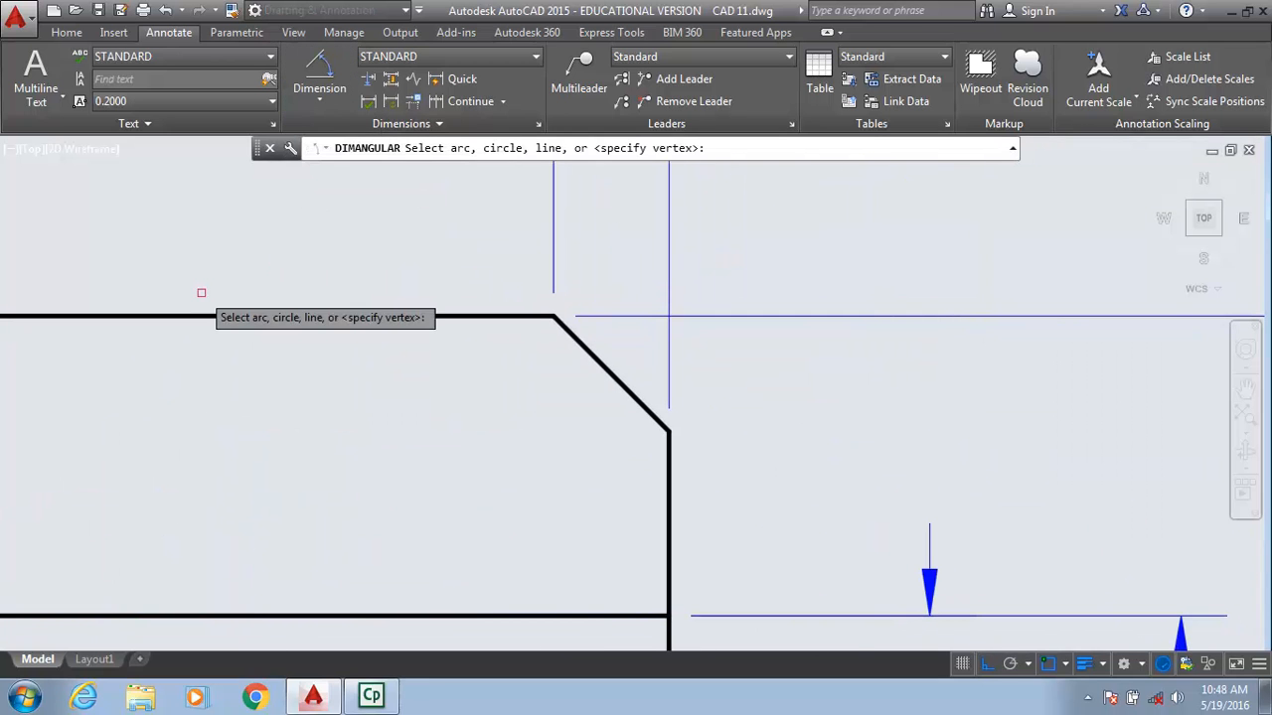
left_click(463, 314)
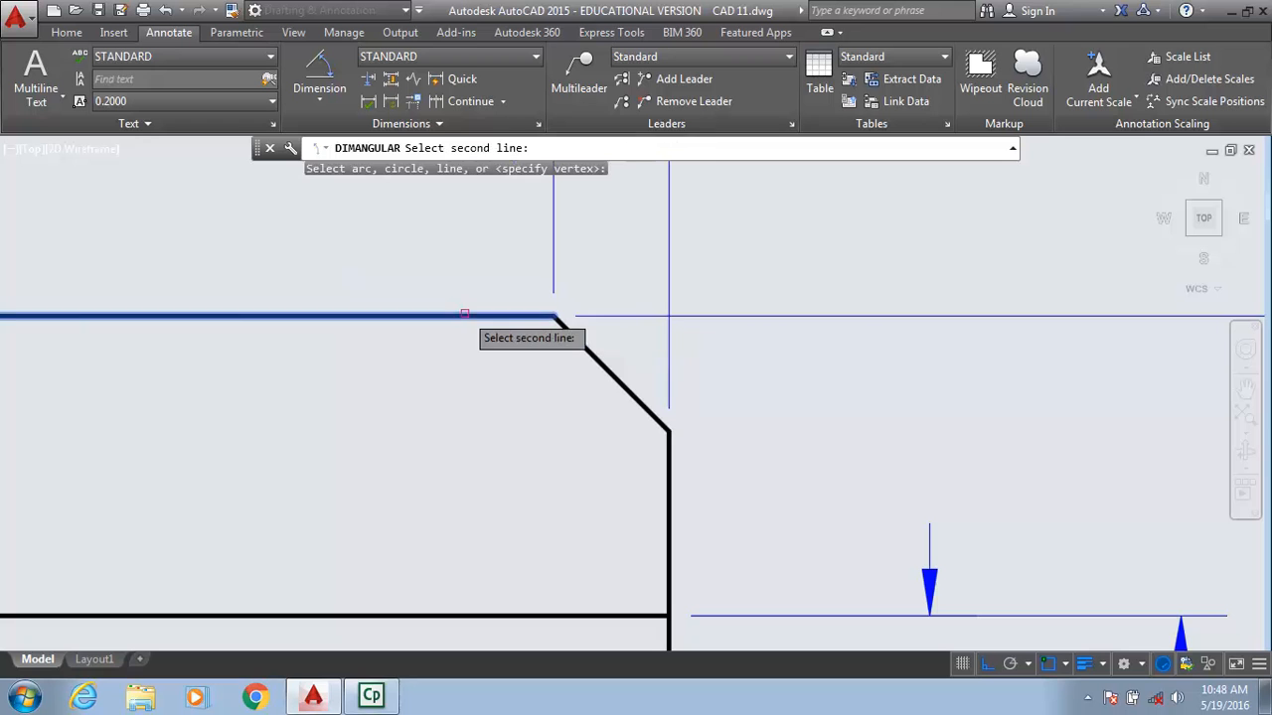
left_click(632, 401)
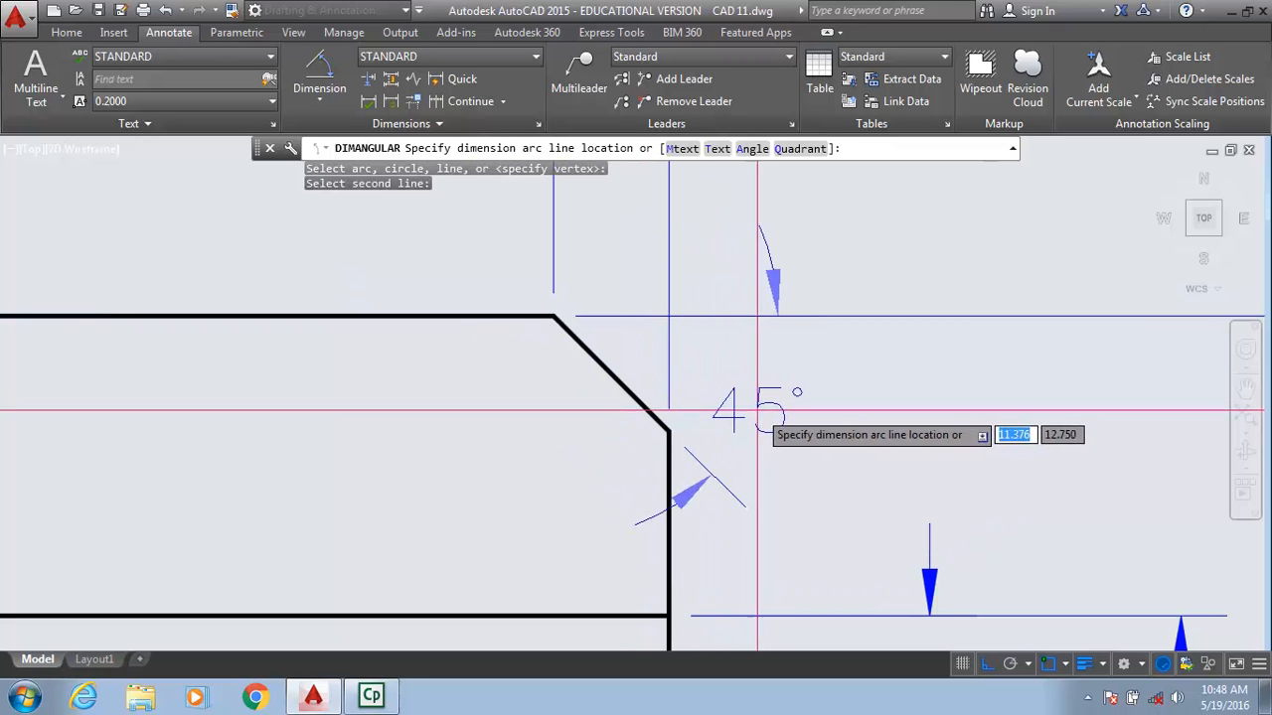
left_click(794, 413)
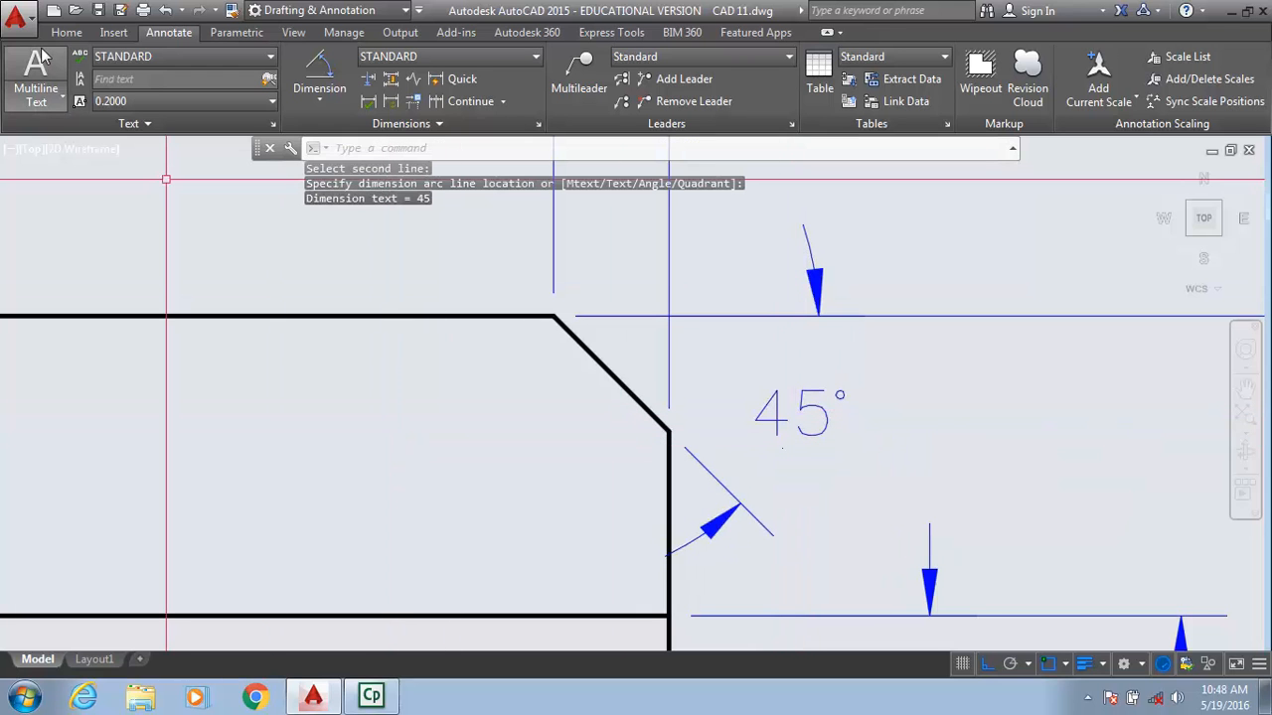
left_click(166, 10)
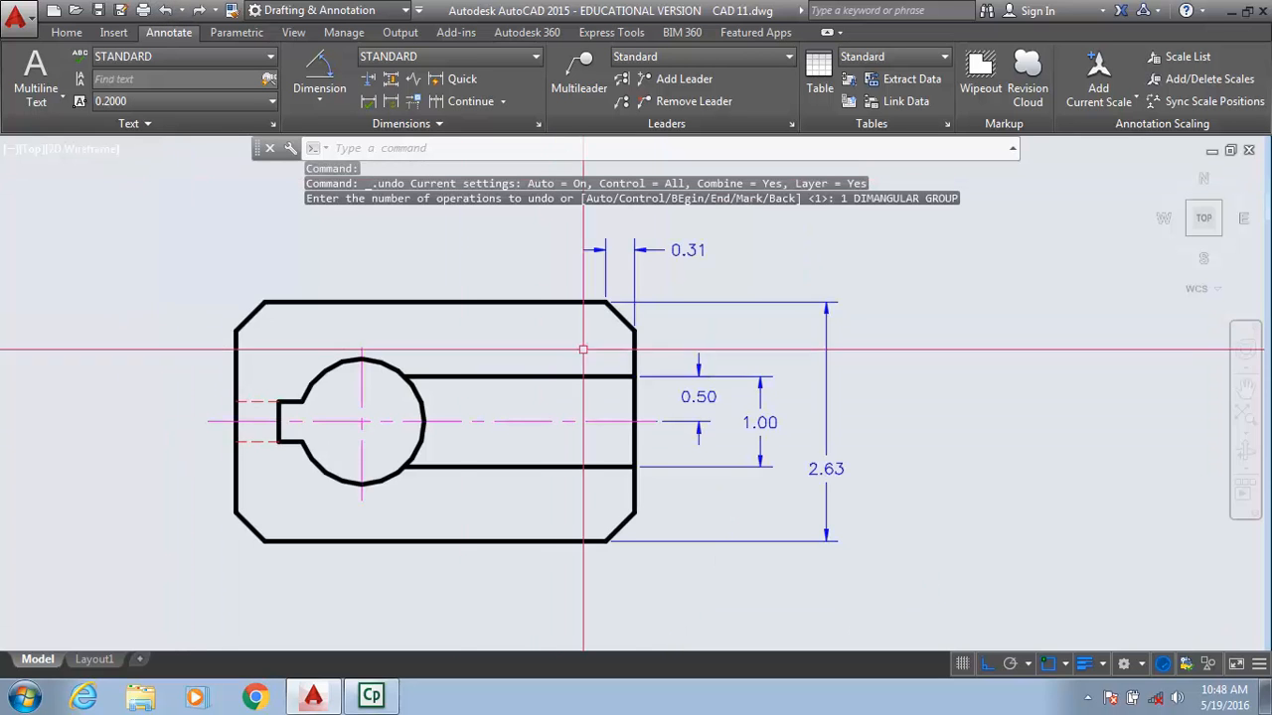
- Add an angular dimension between the top view's upper edge and upper-right chamfer, placed outside the outline
scroll(631, 293, "up", 6)
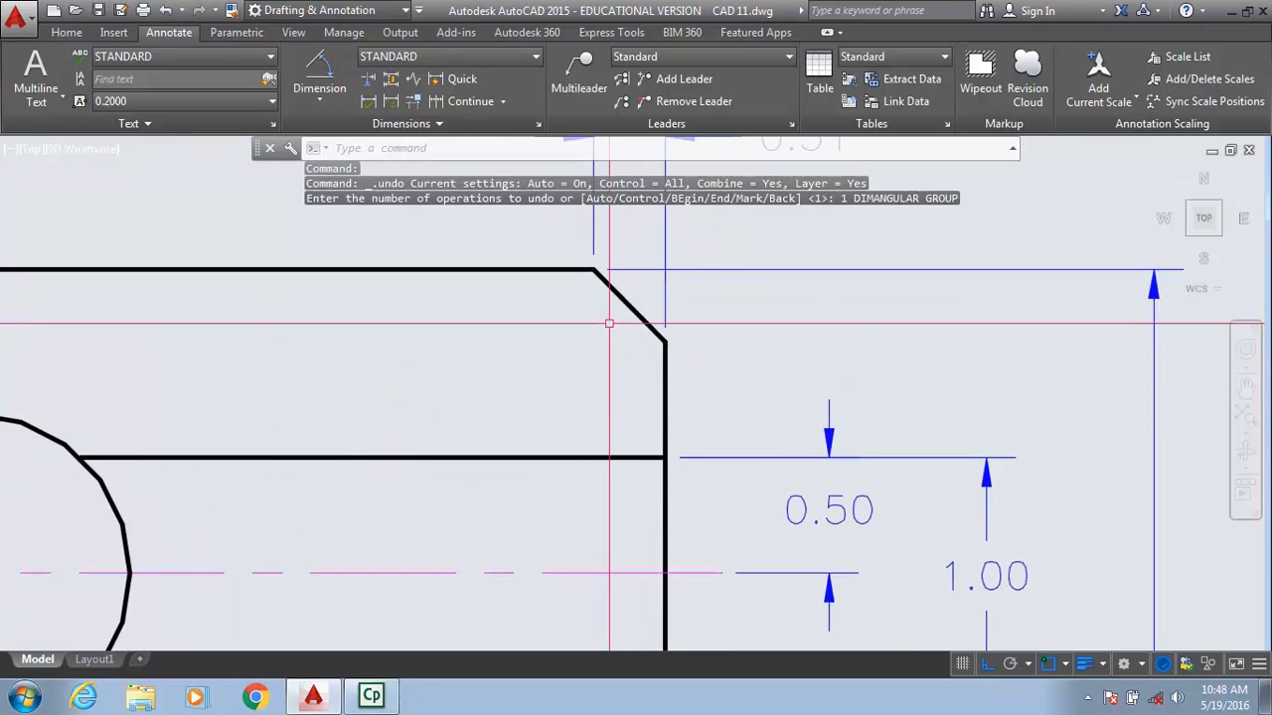
left_click(316, 67)
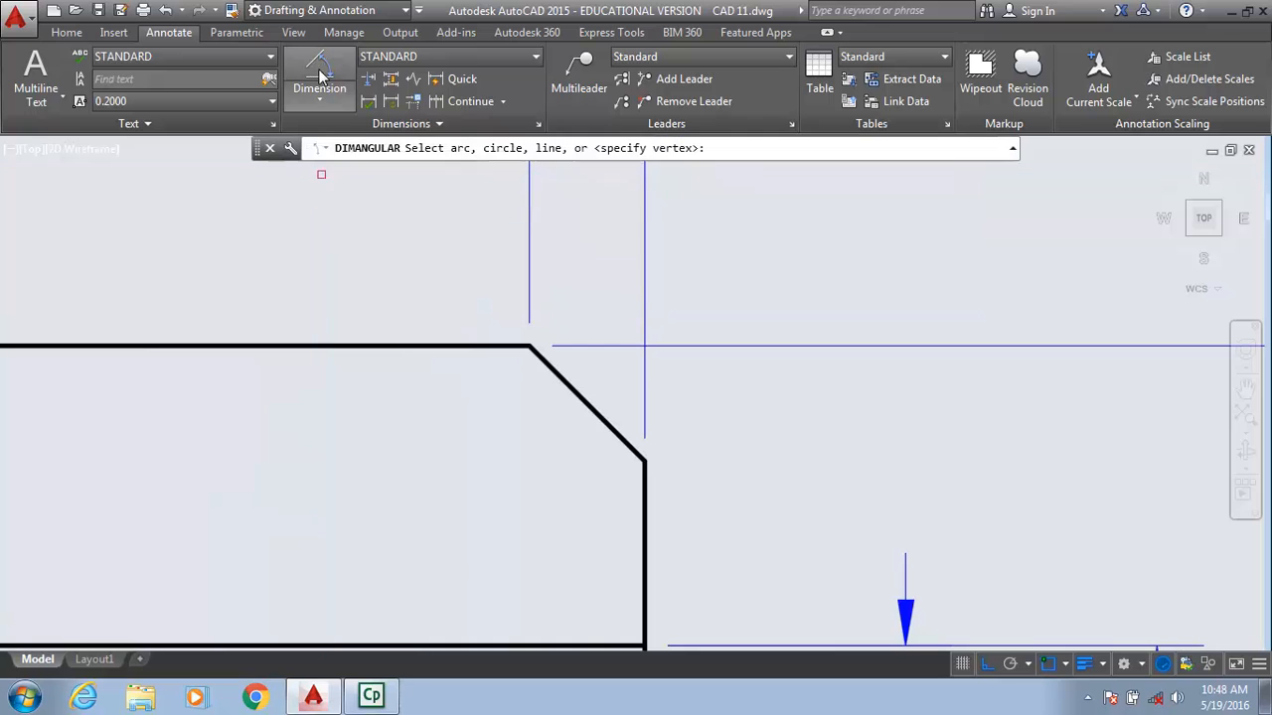
left_click(428, 344)
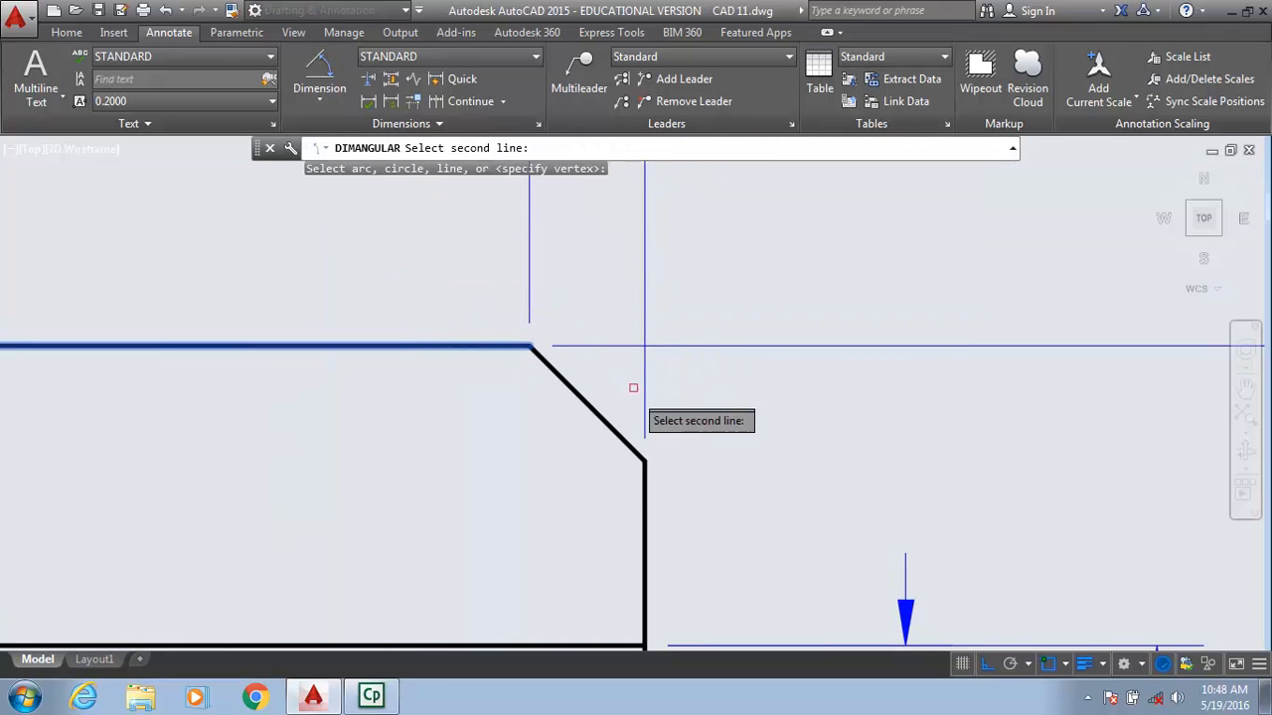
left_click(625, 440)
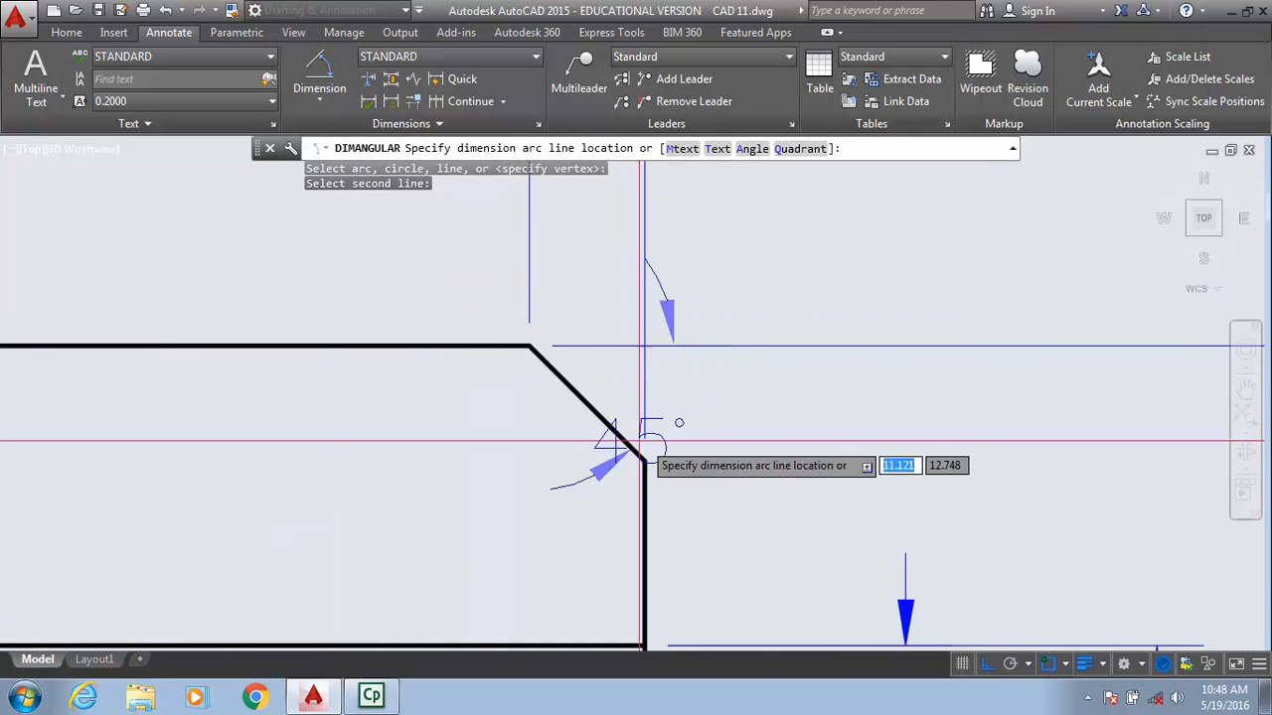
left_click(817, 435)
- Add a horizontal linear dimension from the top view's left edge to the circle's vertical centre line, placed below the outline
scroll(357, 352, "down", 2)
scroll(327, 358, "down", 3)
mouse_move(248, 359)
middle_mouse_down()
mouse_move(356, 360)
mouse_move(374, 342)
middle_mouse_up()
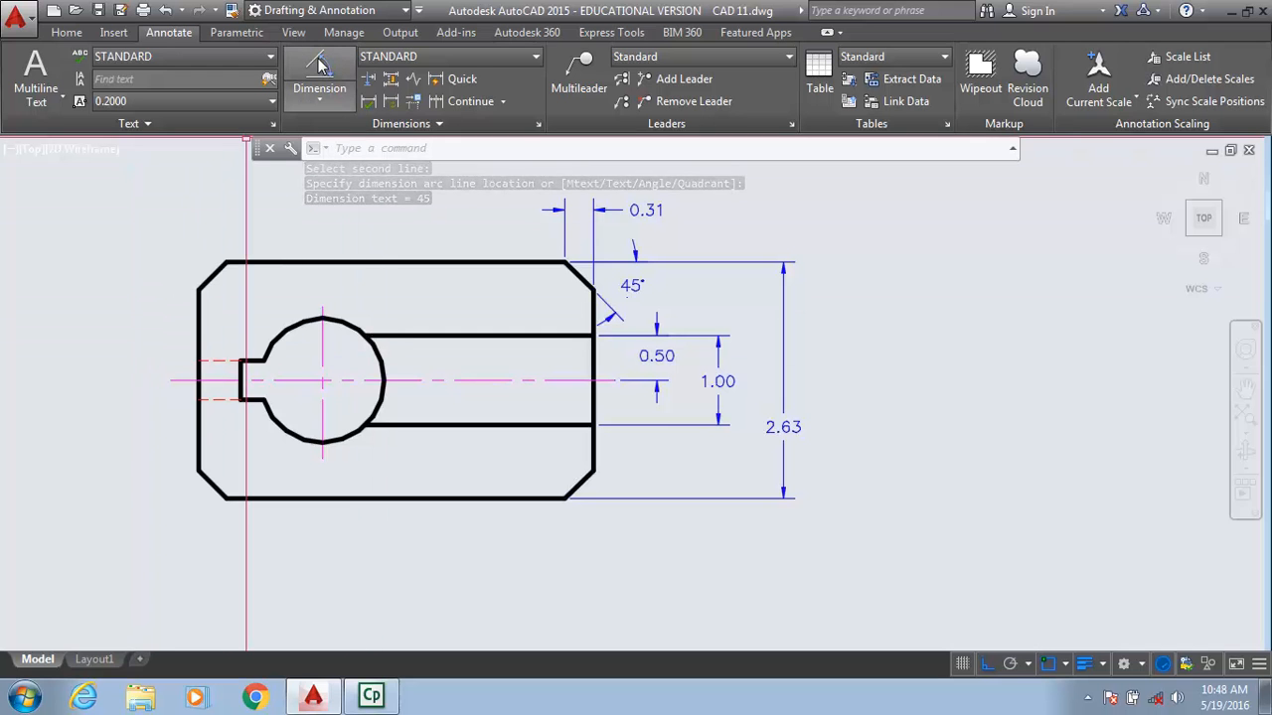
left_click(317, 93)
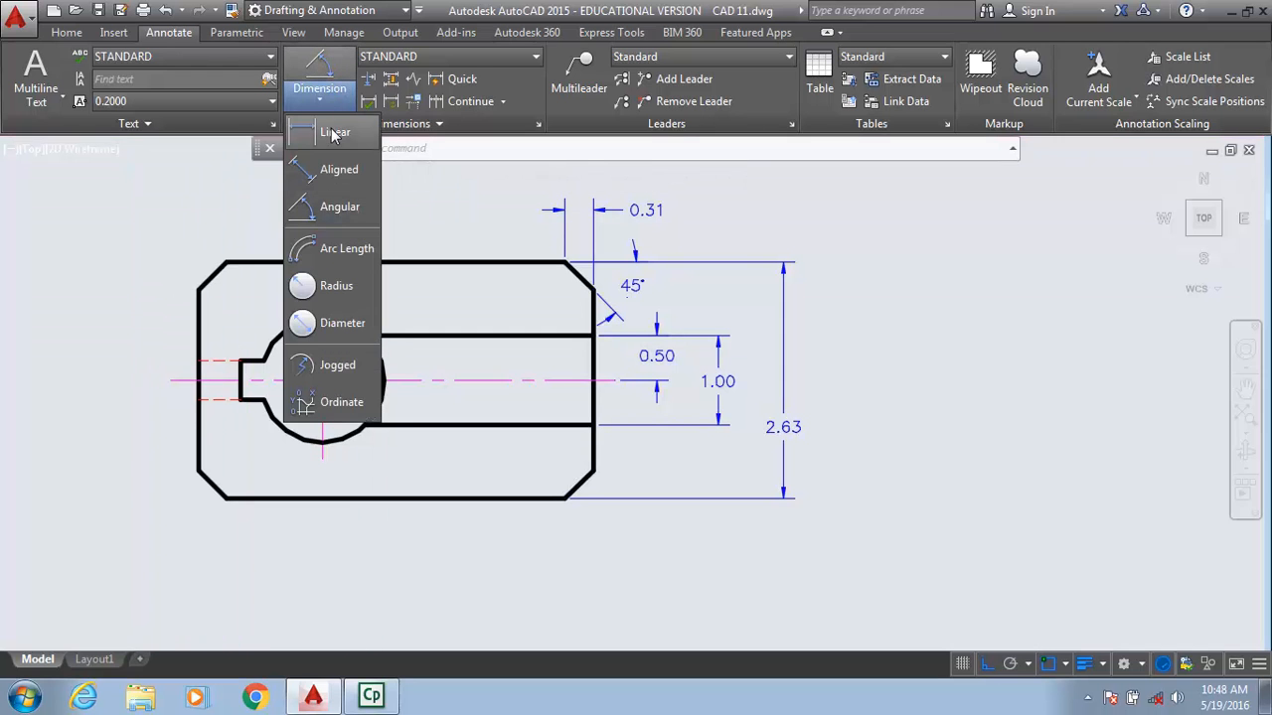
left_click(335, 130)
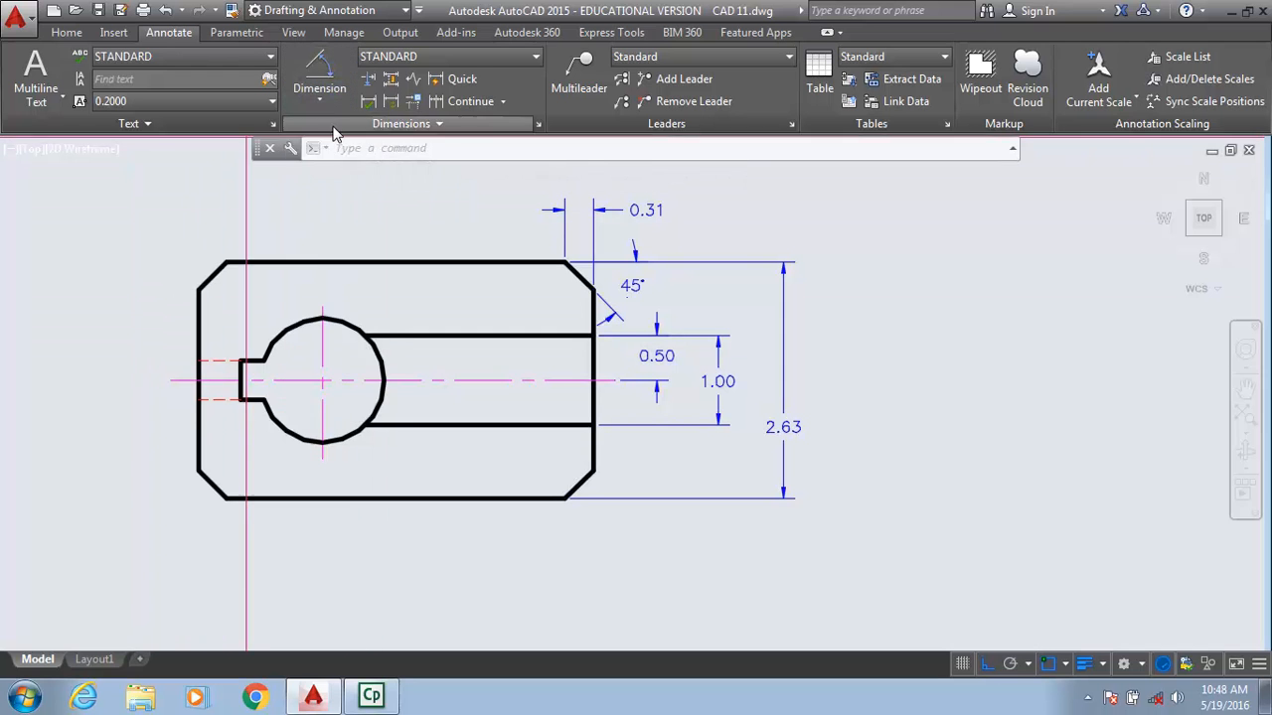
left_click(198, 471)
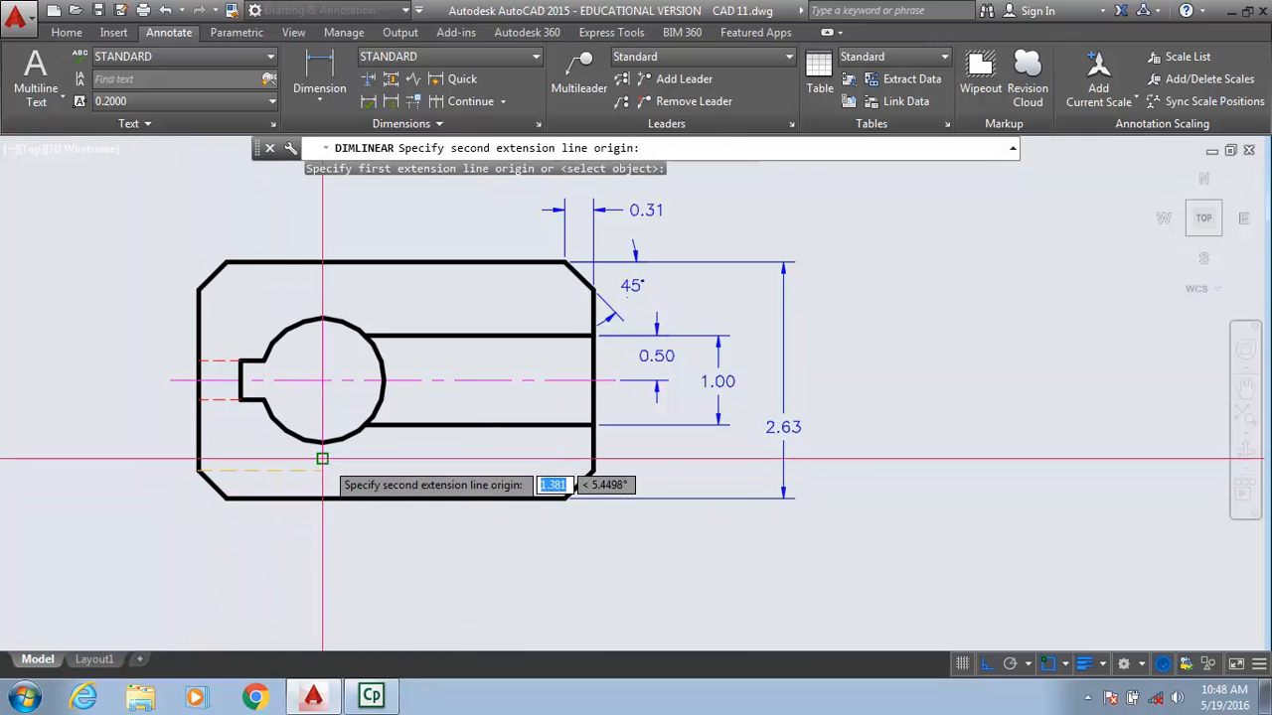
left_click(322, 459)
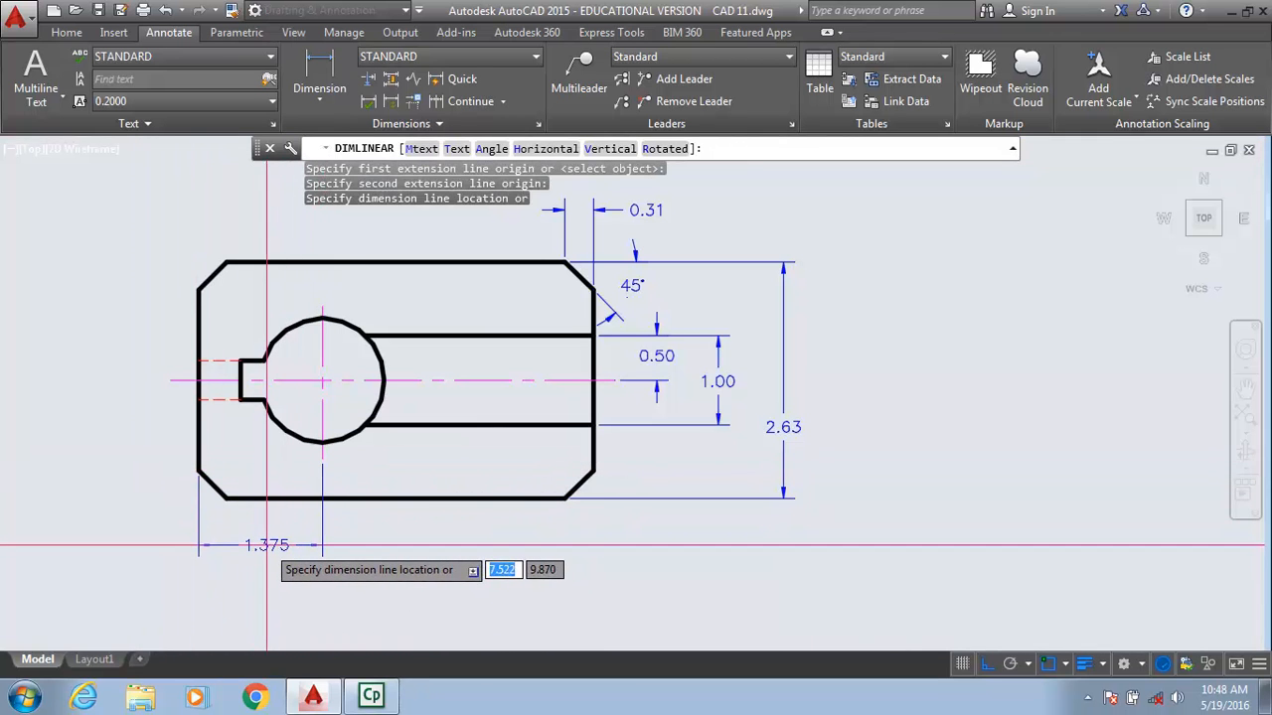
left_click(267, 543)
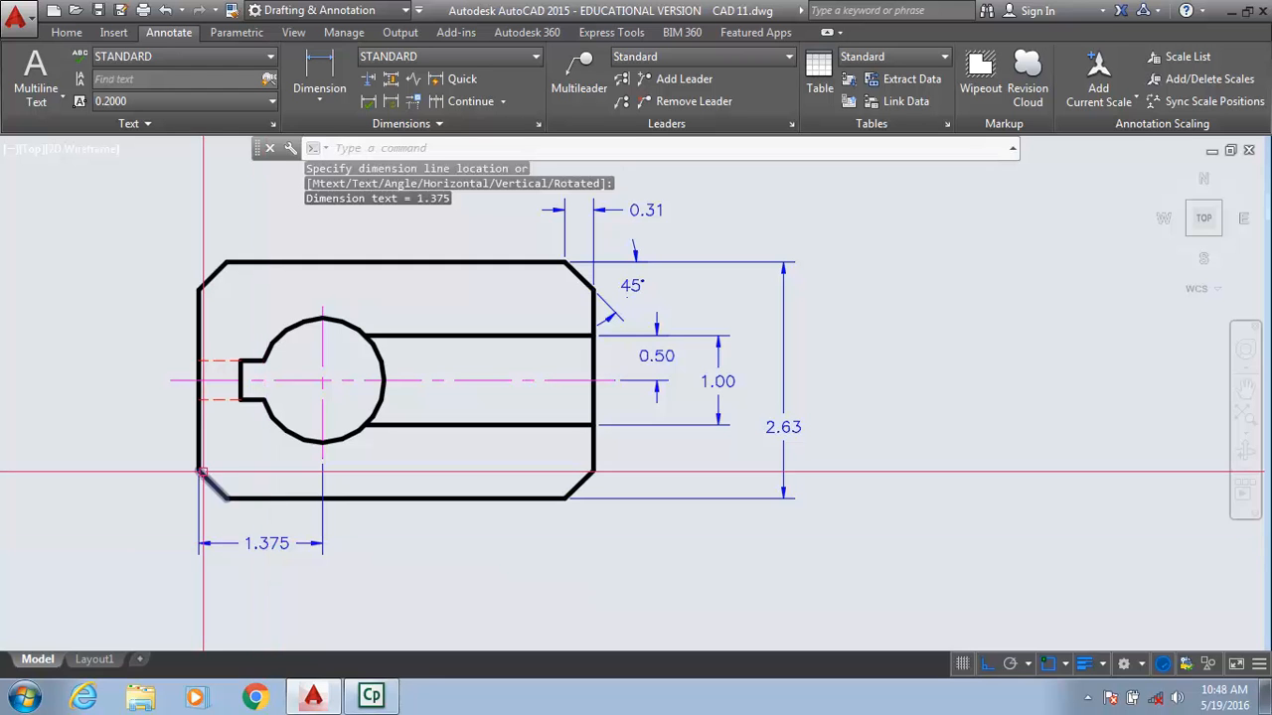
- Add a horizontal linear dimension for the top view's overall width, placed below the existing dimension from the left edge to the circle's centre
left_click(319, 67)
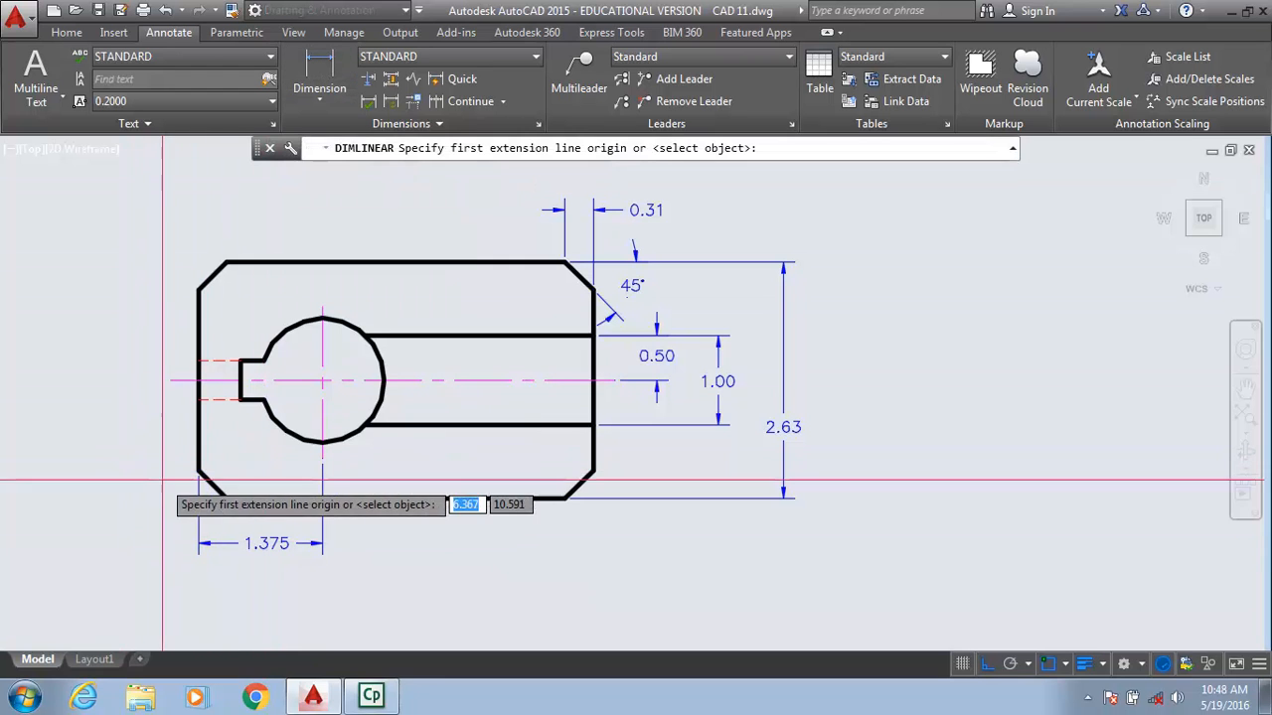
left_click(199, 471)
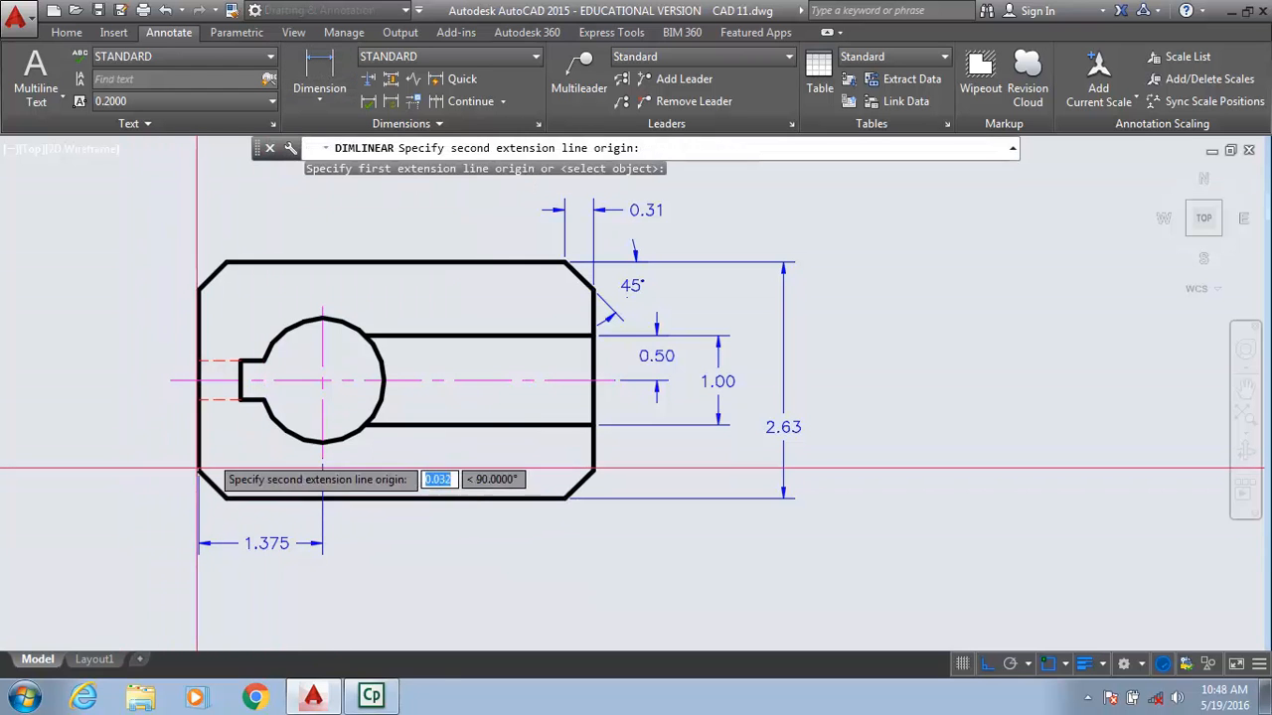
left_click(594, 471)
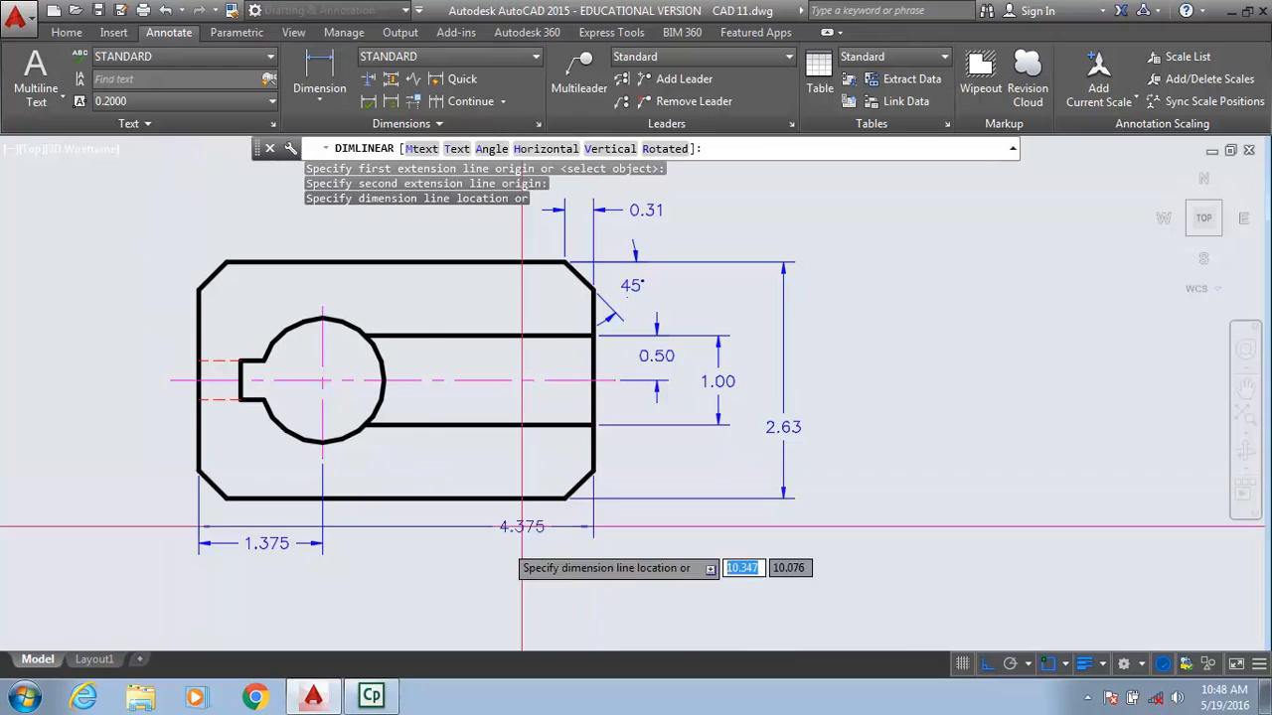
left_click(411, 580)
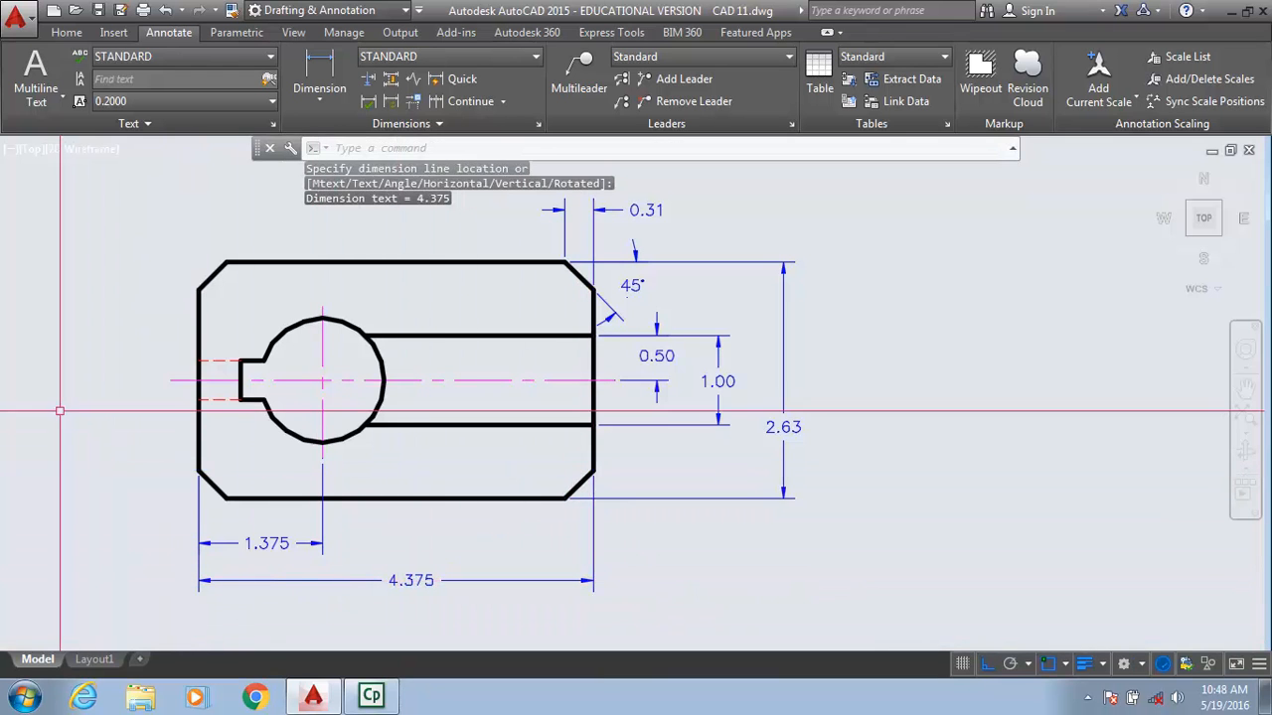
- Add a diameter dimension to the top view's large circle, with its text placed below the outline
mouse_move(55, 408)
middle_mouse_down()
mouse_move(106, 446)
mouse_move(50, 415)
middle_mouse_up()
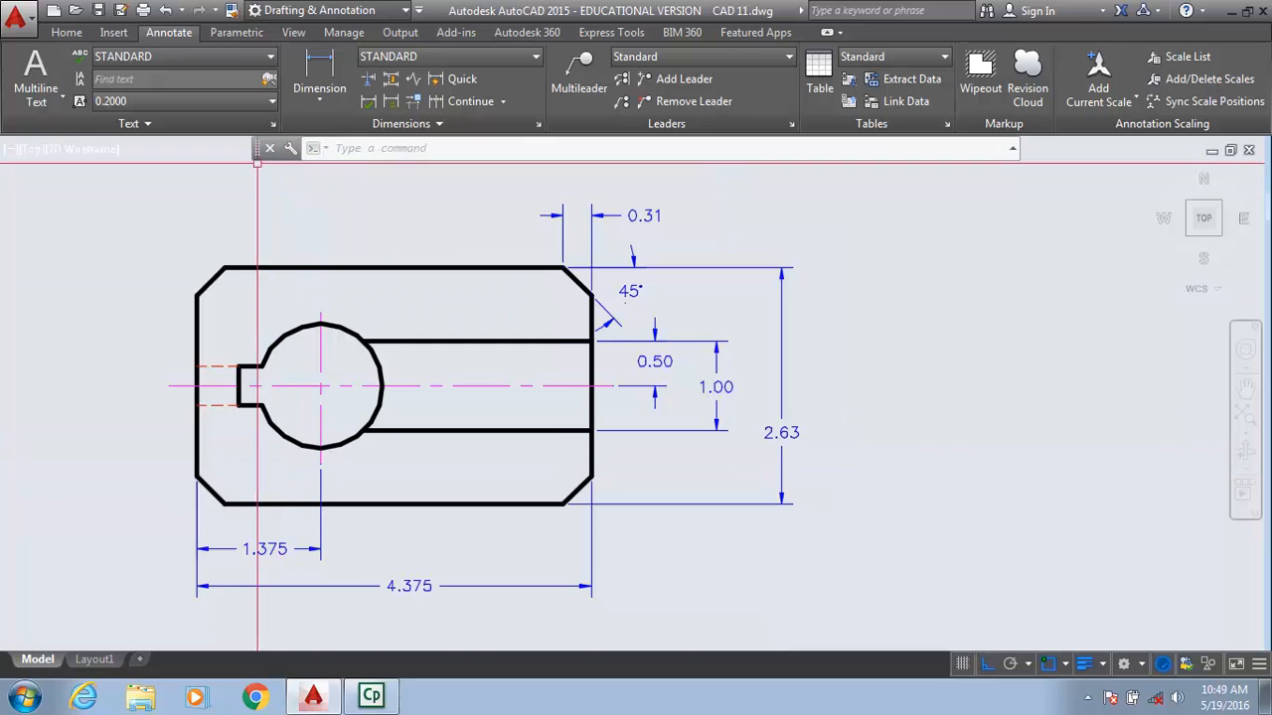
left_click(334, 109)
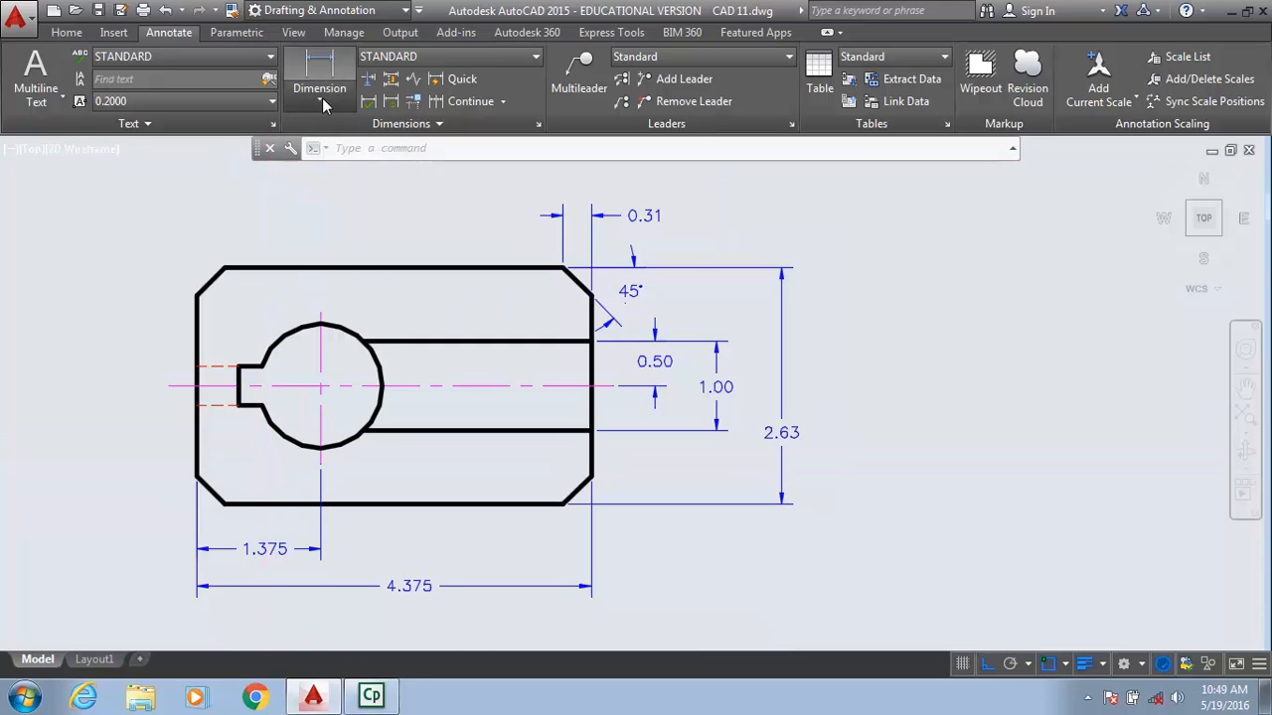
left_click(337, 323)
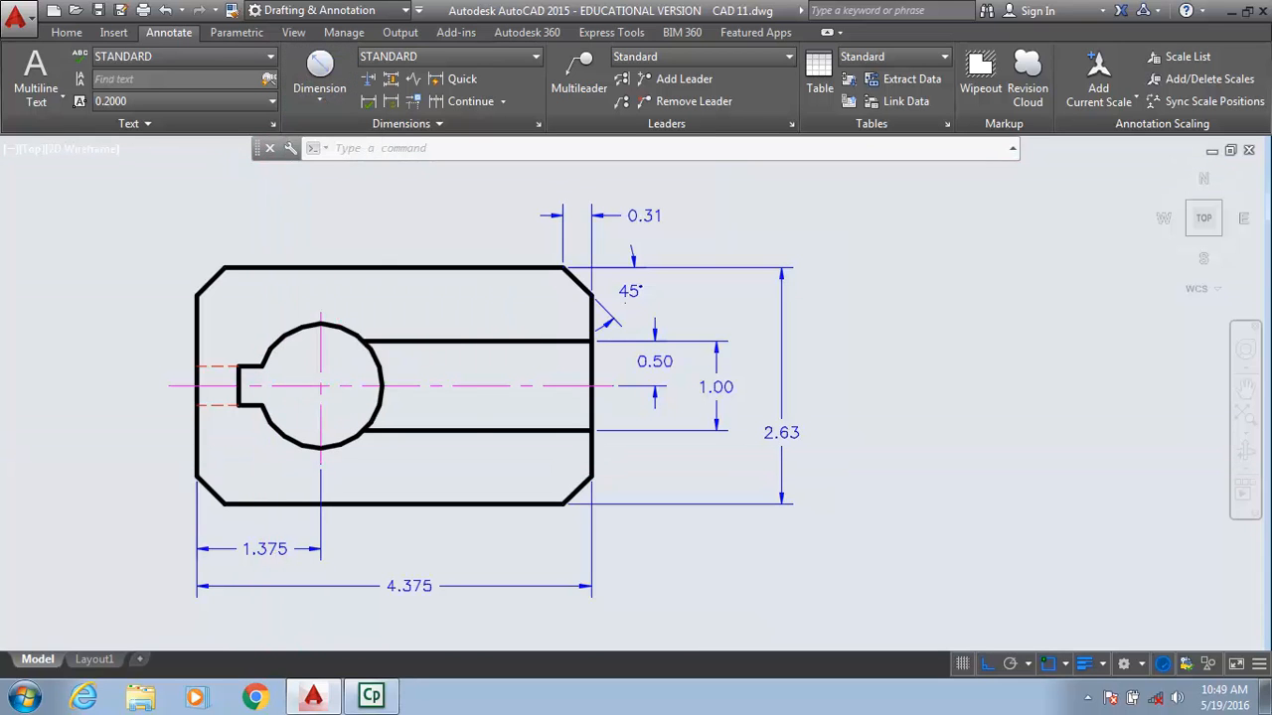
left_click(345, 440)
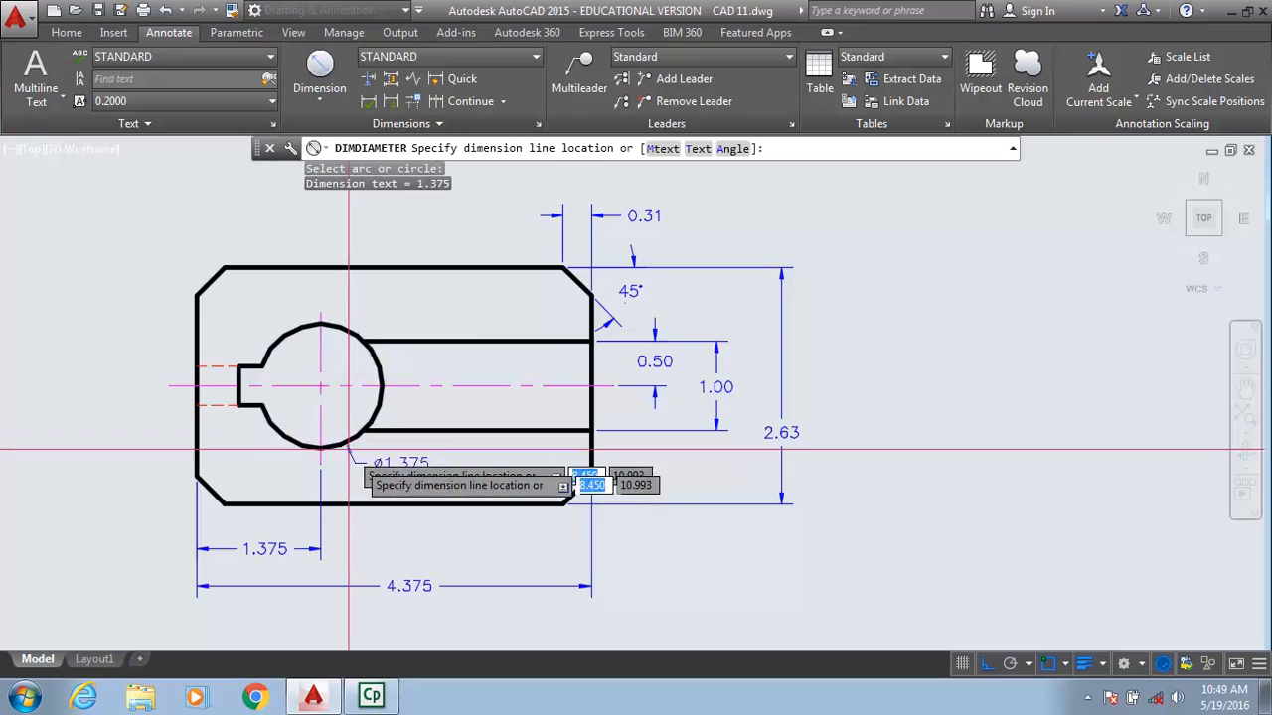
left_click(401, 536)
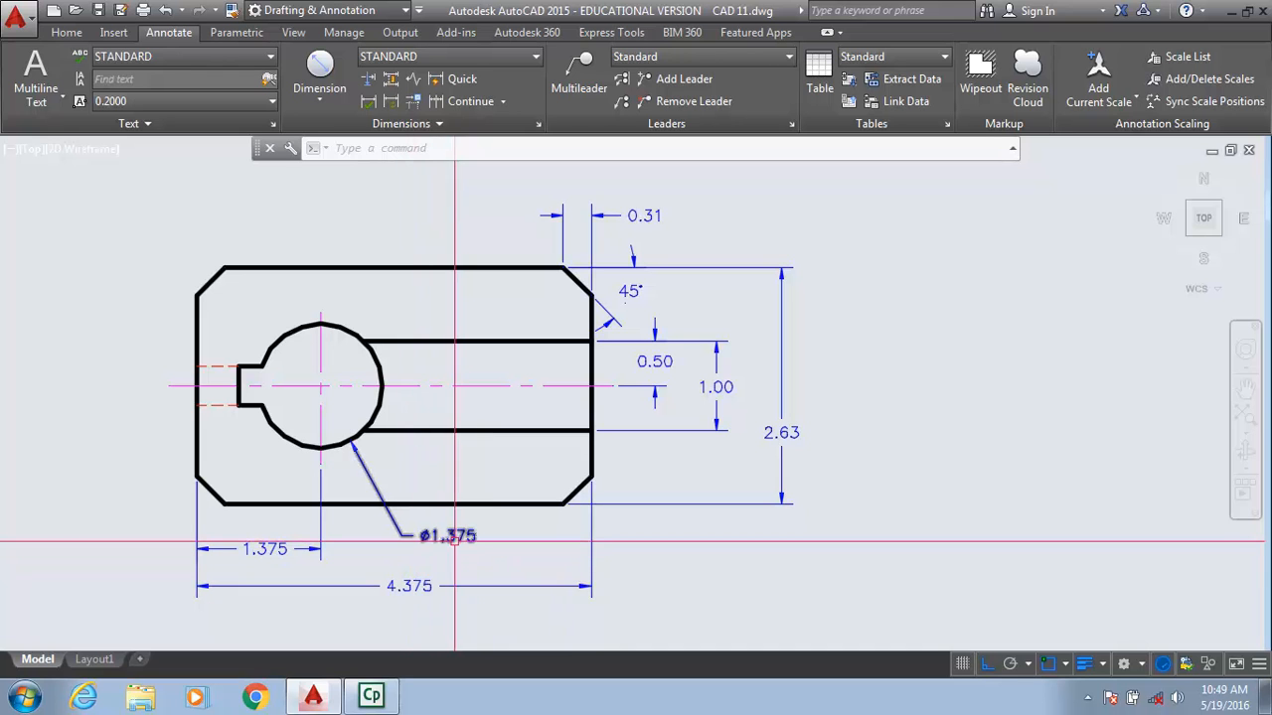
- Append REAM to the text of the circle's diameter dimension
double_click(449, 537)
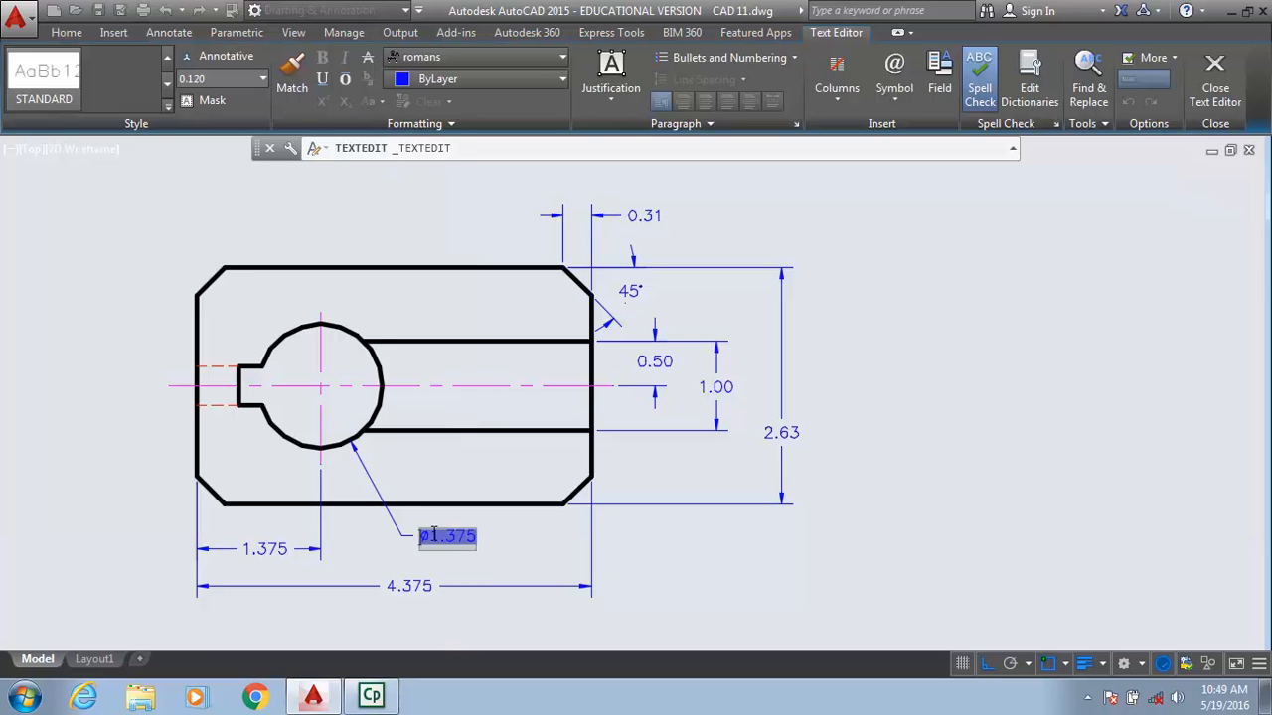
scroll(434, 536, "up", 8)
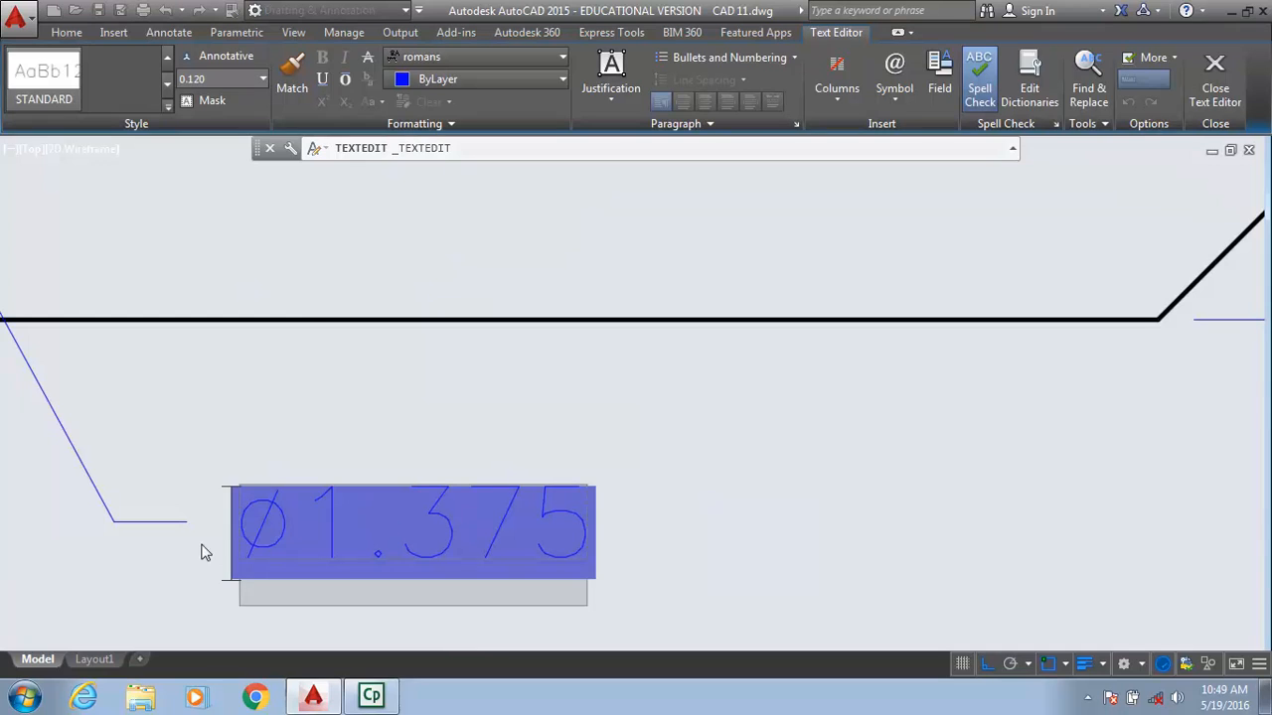
key("Right")
type("REAM")
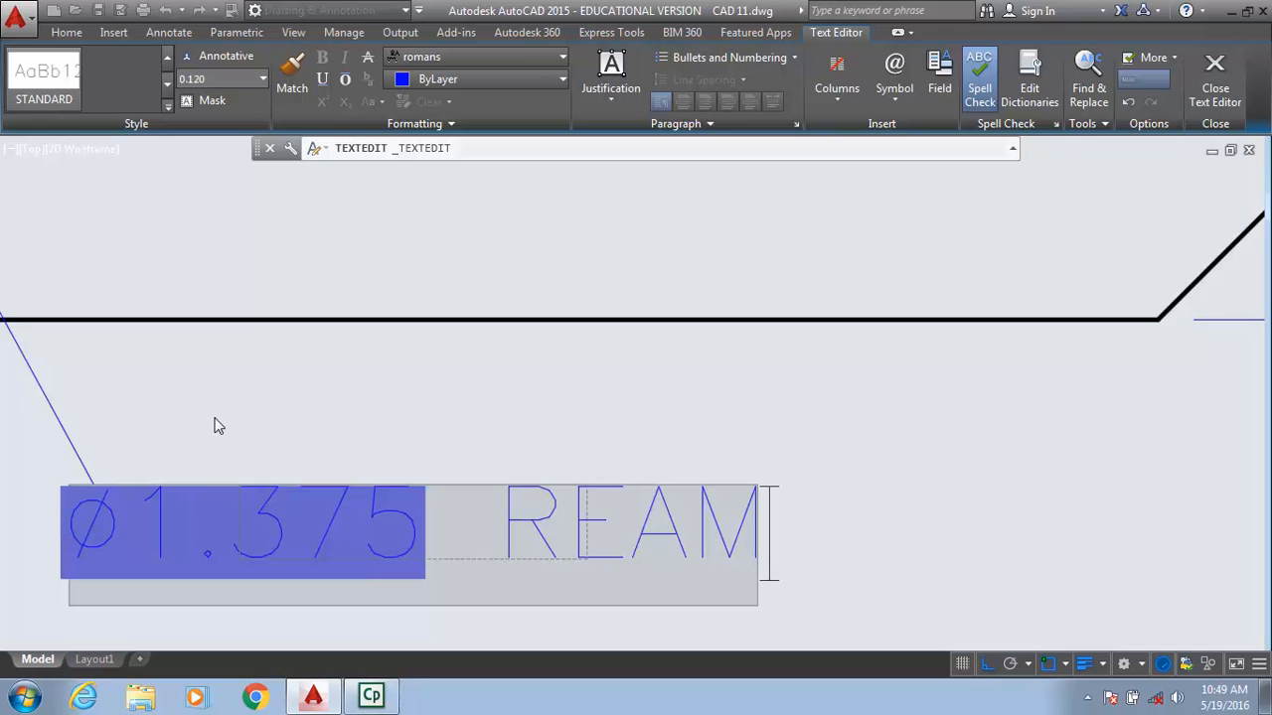
left_click(1214, 80)
scroll(372, 538, "down", 5)
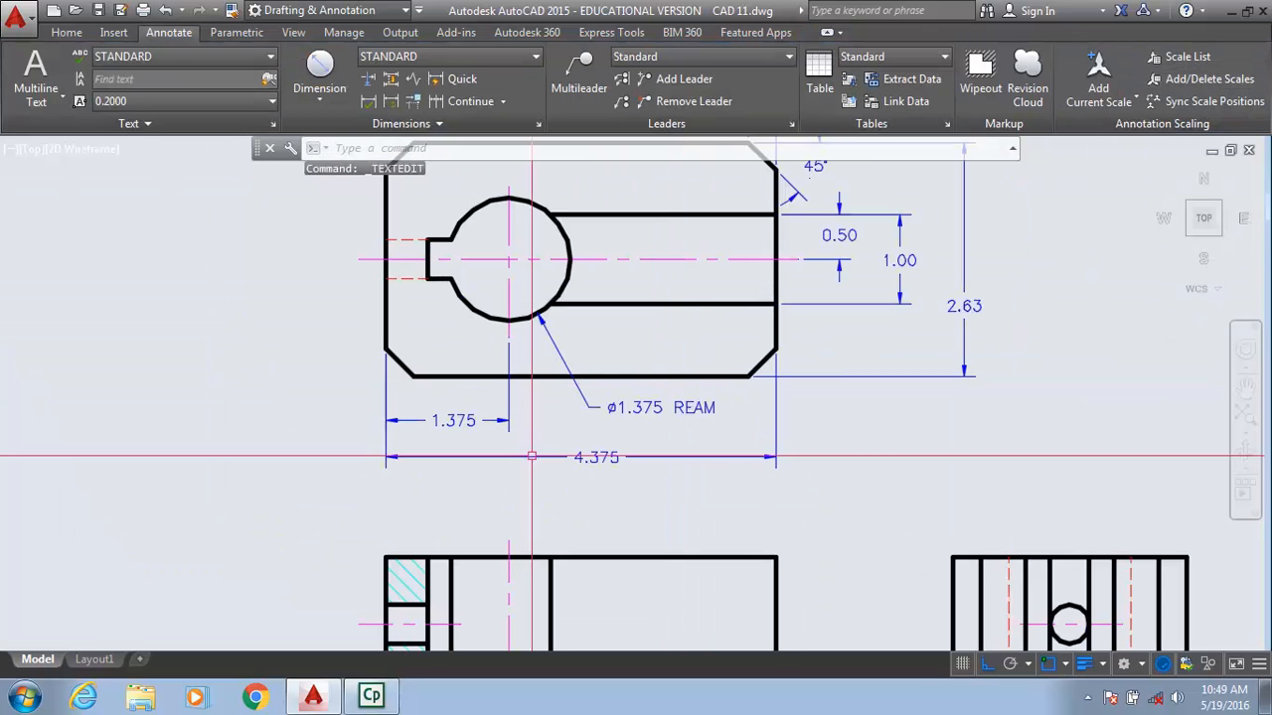
- Add a vertical linear dimension for the height of the front view's lower-right hatched section, placed just outside the right edge
mouse_move(372, 538)
middle_mouse_down()
mouse_move(261, 588)
mouse_move(244, 640)
mouse_move(255, 600)
mouse_move(232, 573)
mouse_move(238, 371)
middle_mouse_up()
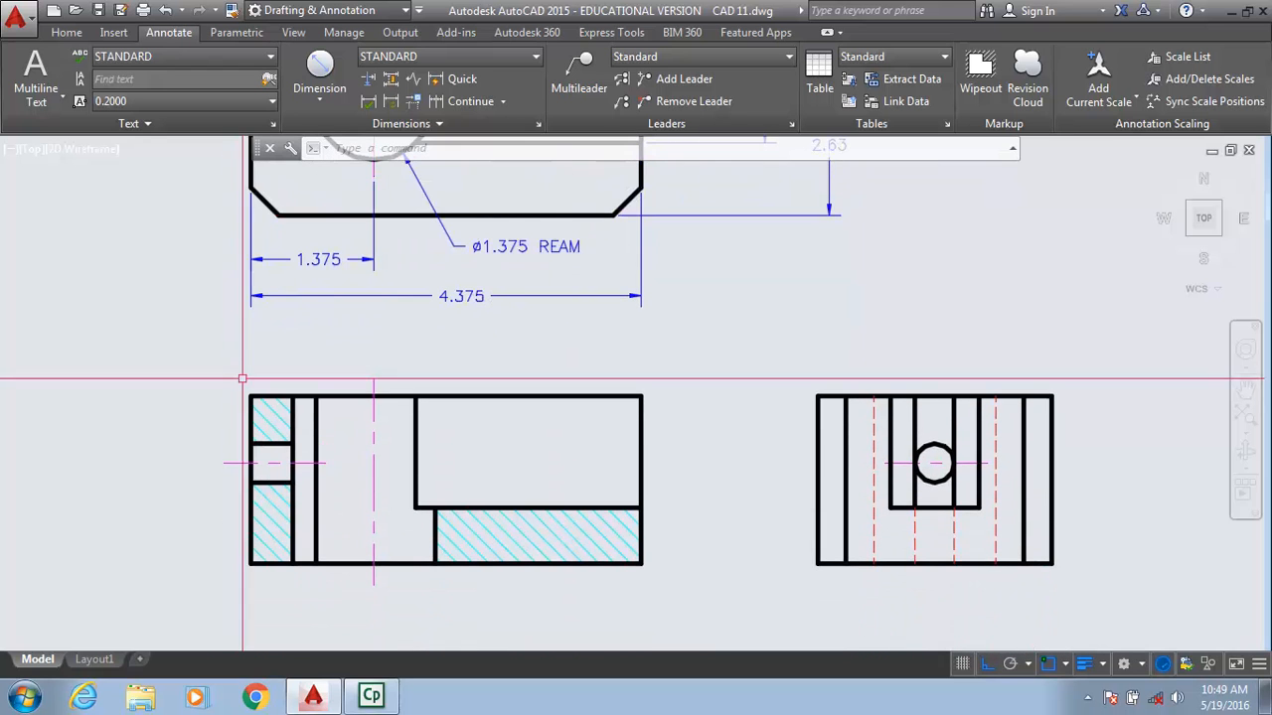
left_click(313, 102)
left_click(328, 132)
scroll(656, 582, "up", 5)
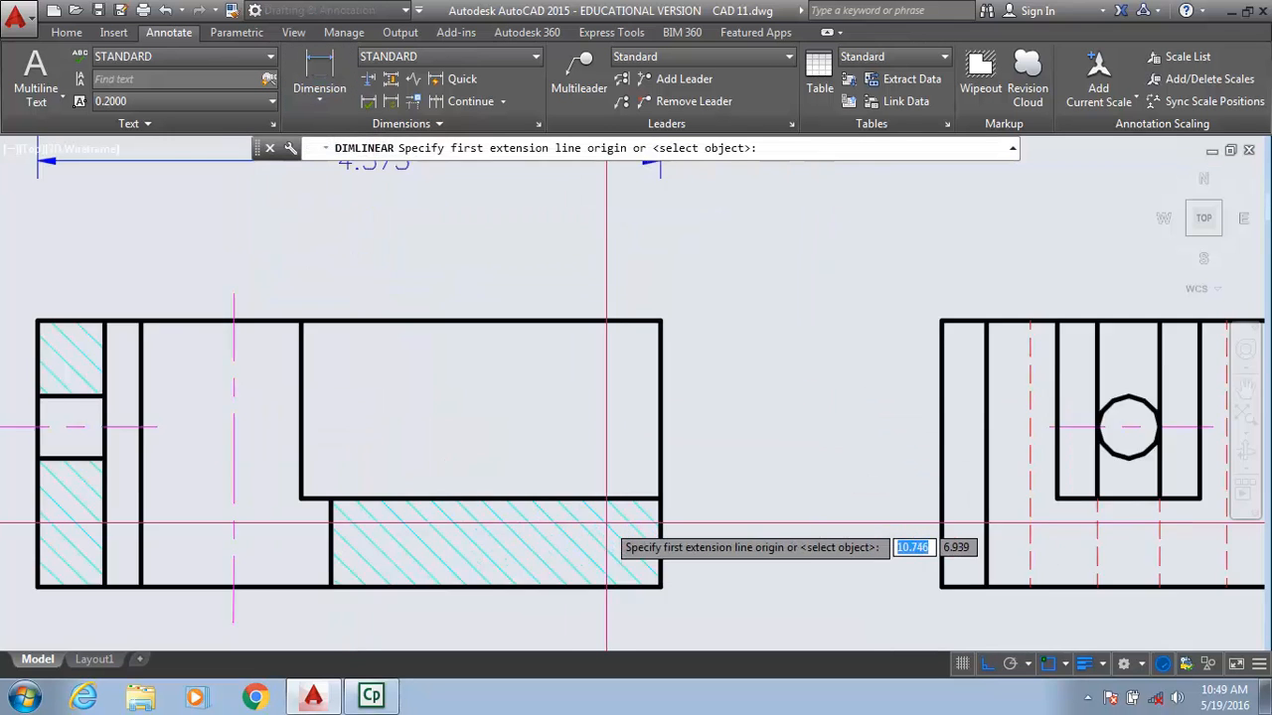
left_click(692, 626)
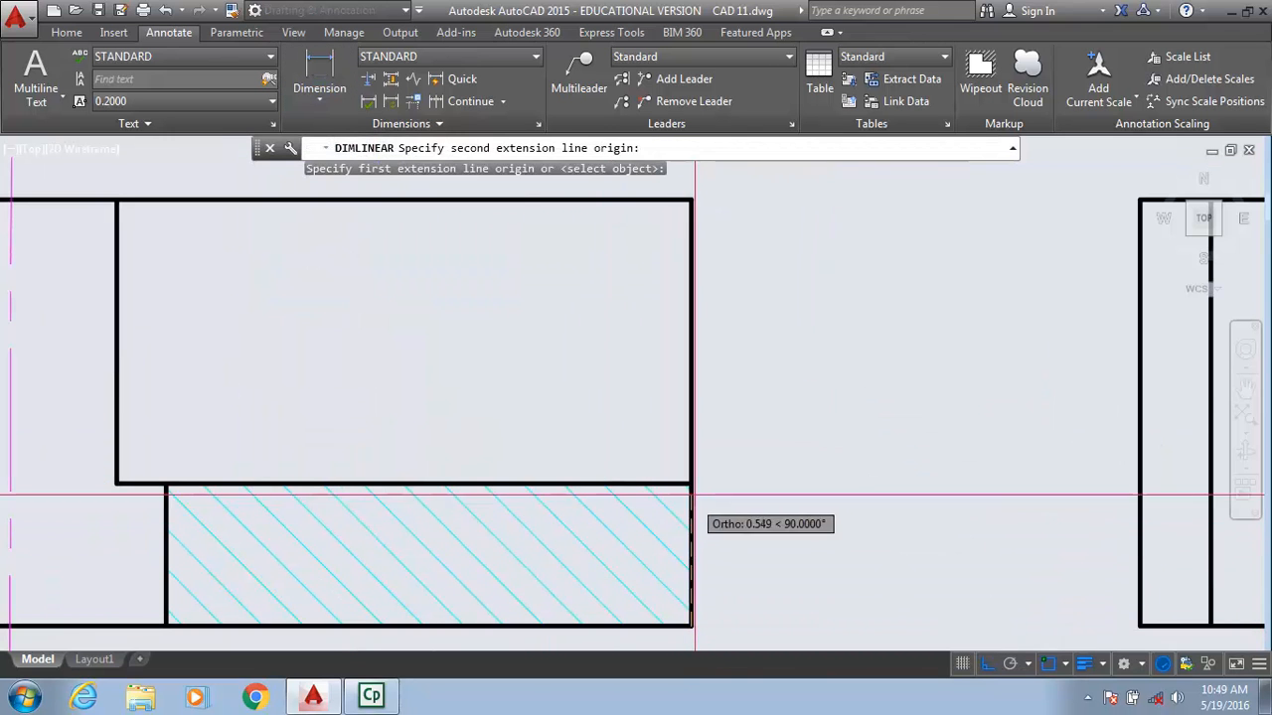
left_click(691, 484)
left_click(792, 544)
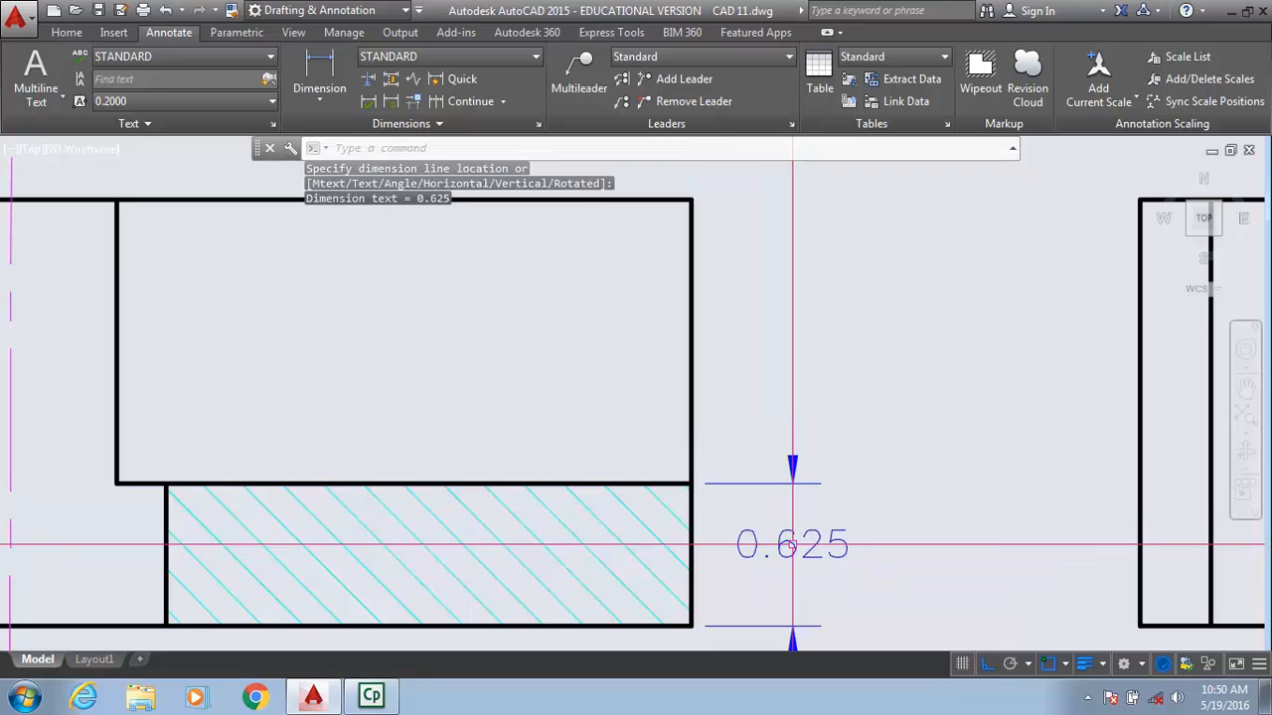
- Add a vertical linear dimension for the front view's overall height, placed outside the hatched section's height dimension
left_click(328, 67)
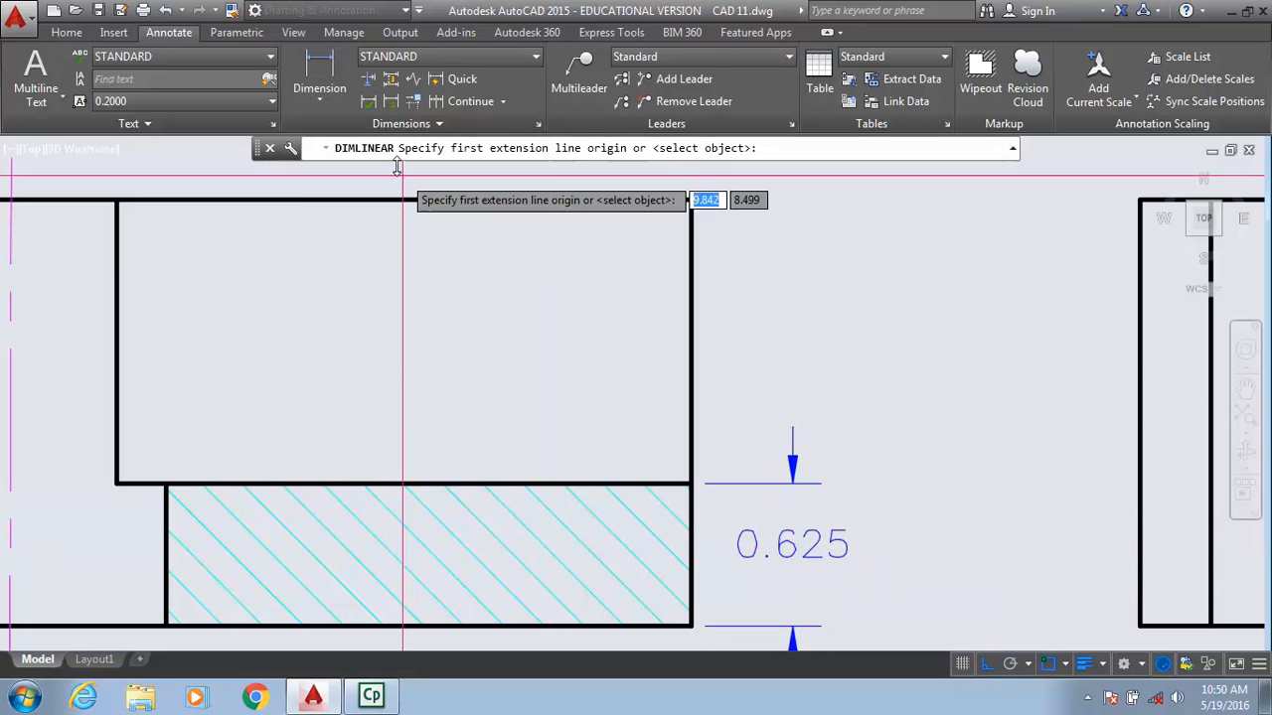
scroll(402, 179, "down", 2)
middle_click_drag(431, 210, 411, 324)
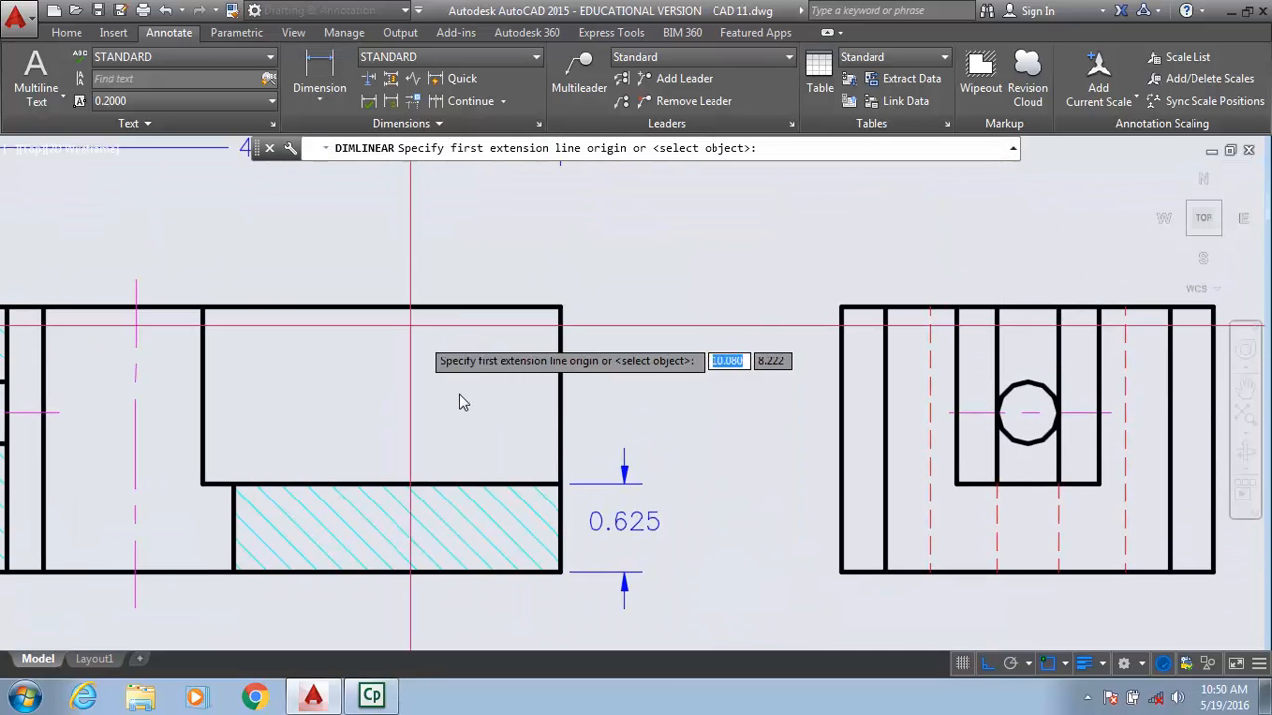
left_click(560, 574)
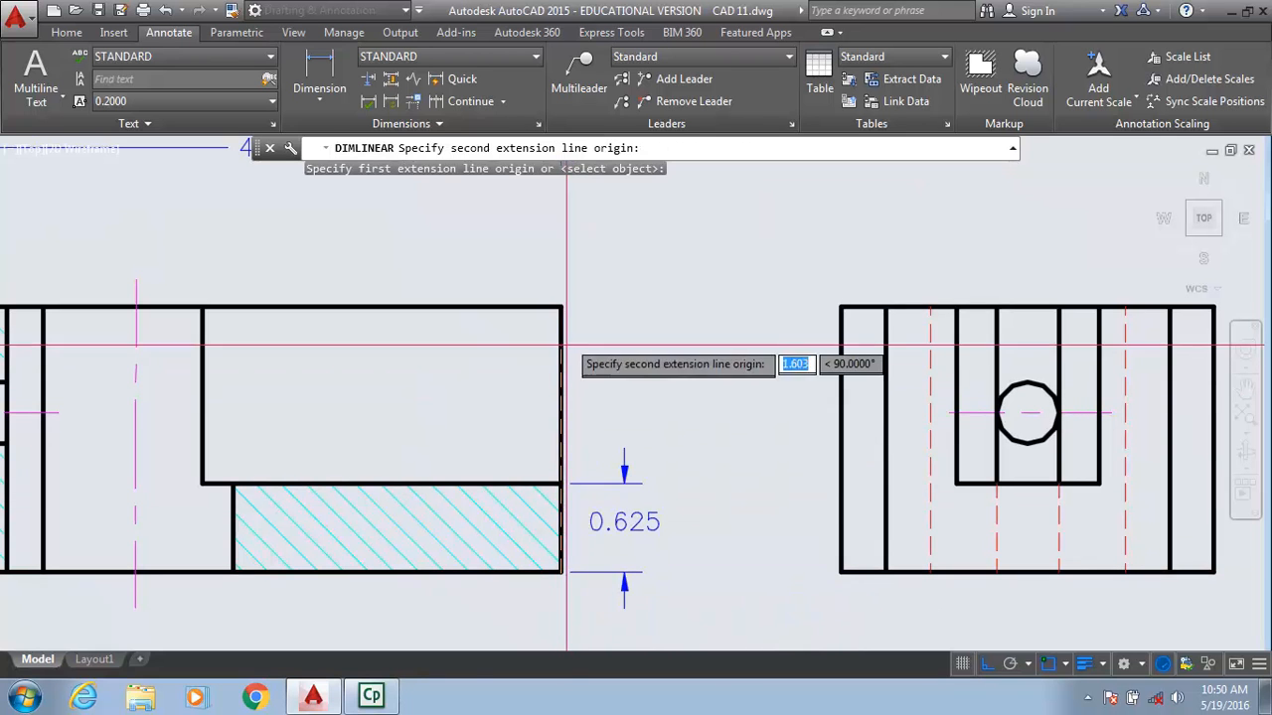
left_click(561, 308)
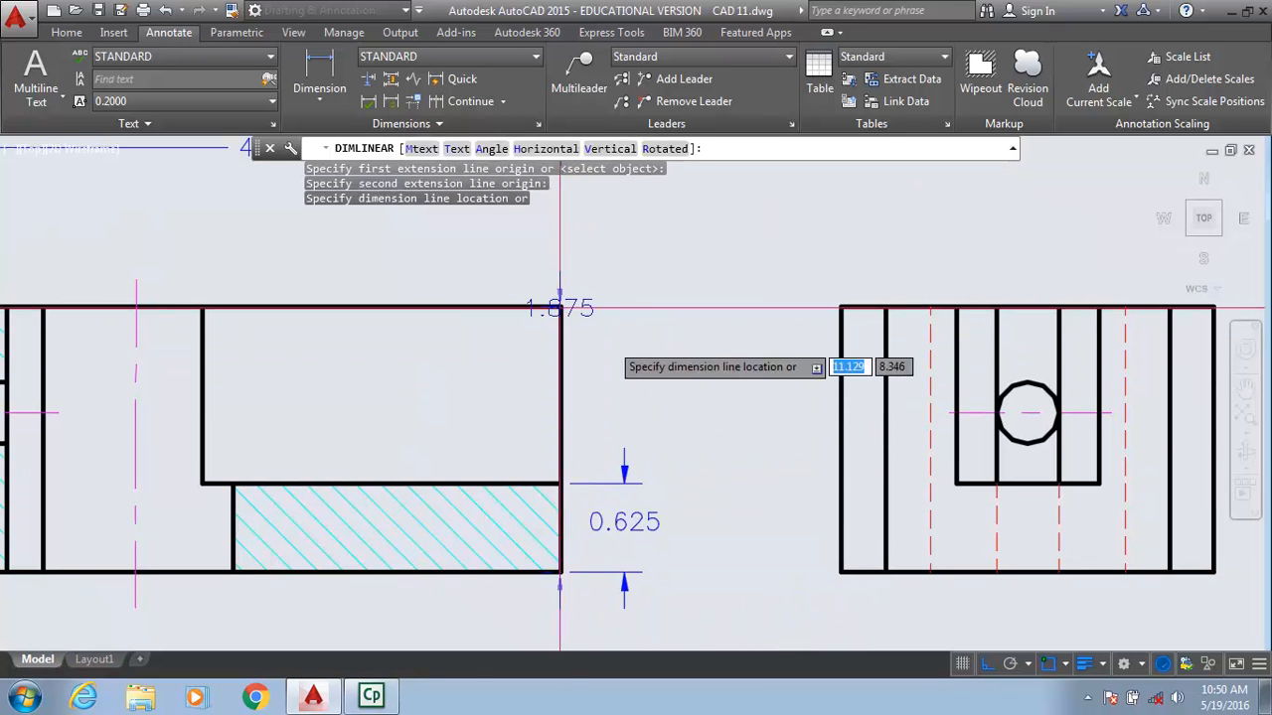
left_click(699, 405)
scroll(688, 405, "up", 2)
scroll(688, 405, "down", 6)
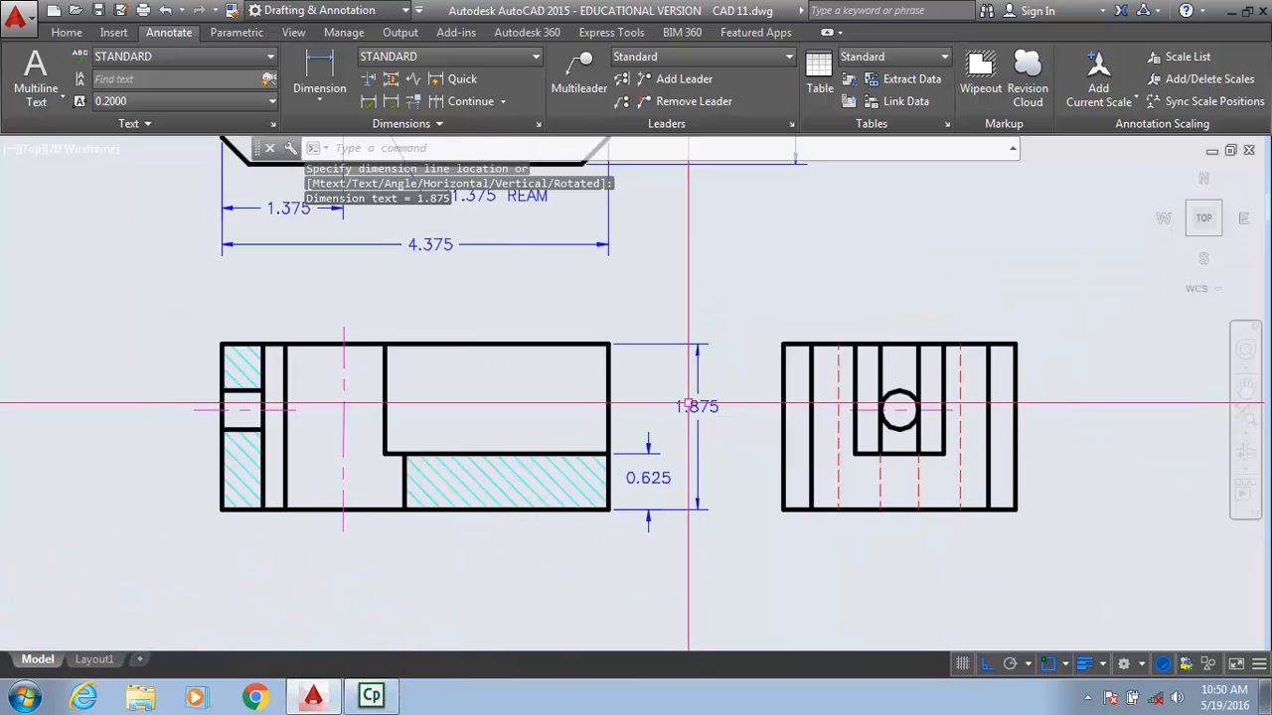
middle_click_drag(600, 452, 595, 529)
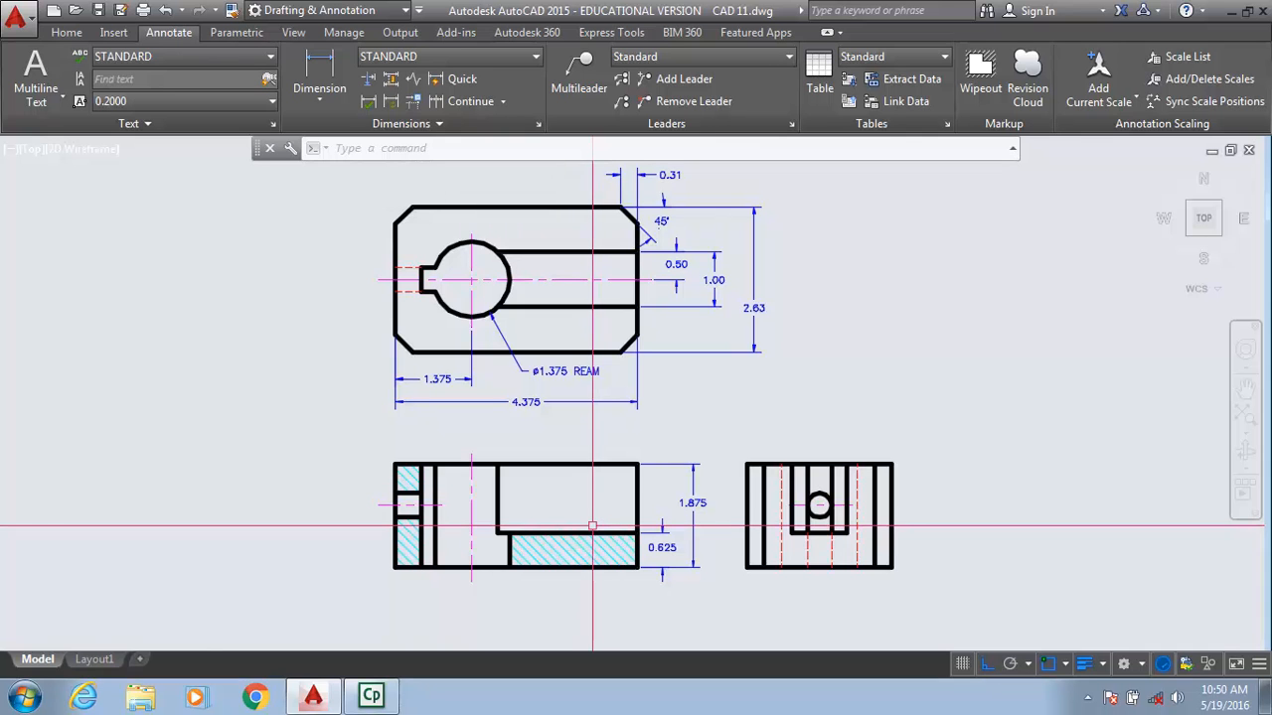
left_click(69, 32)
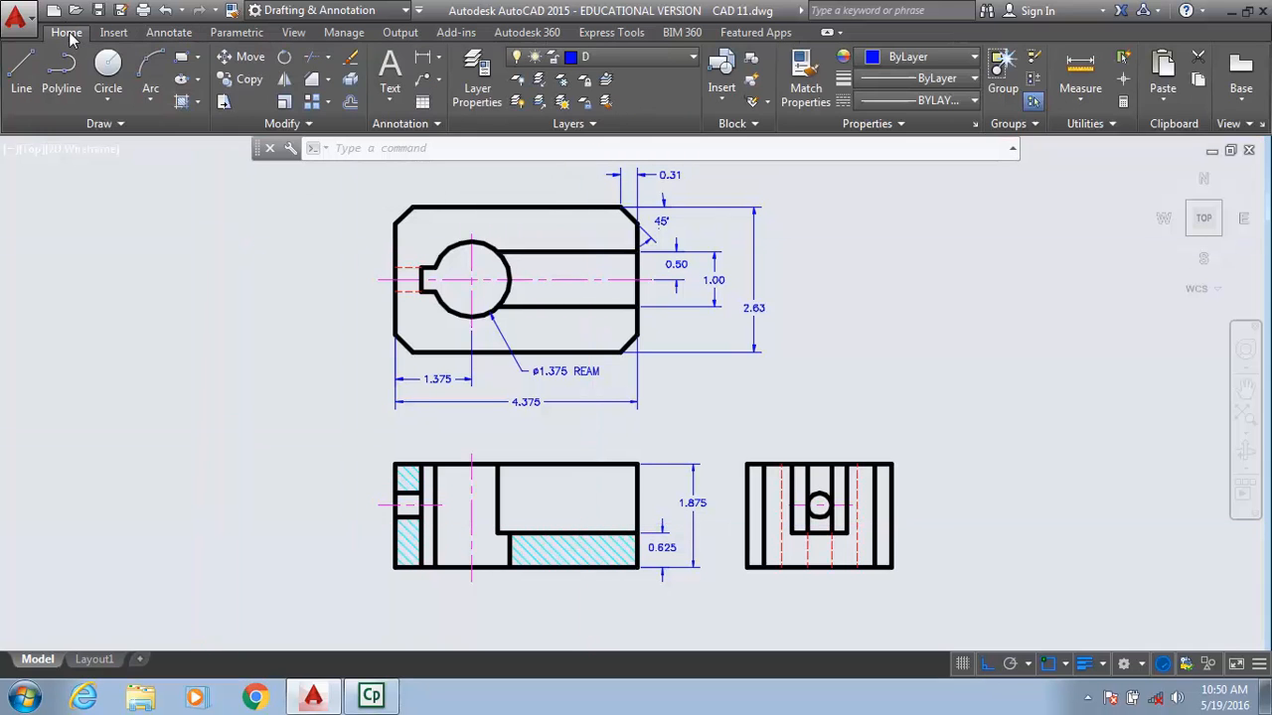
left_click(804, 74)
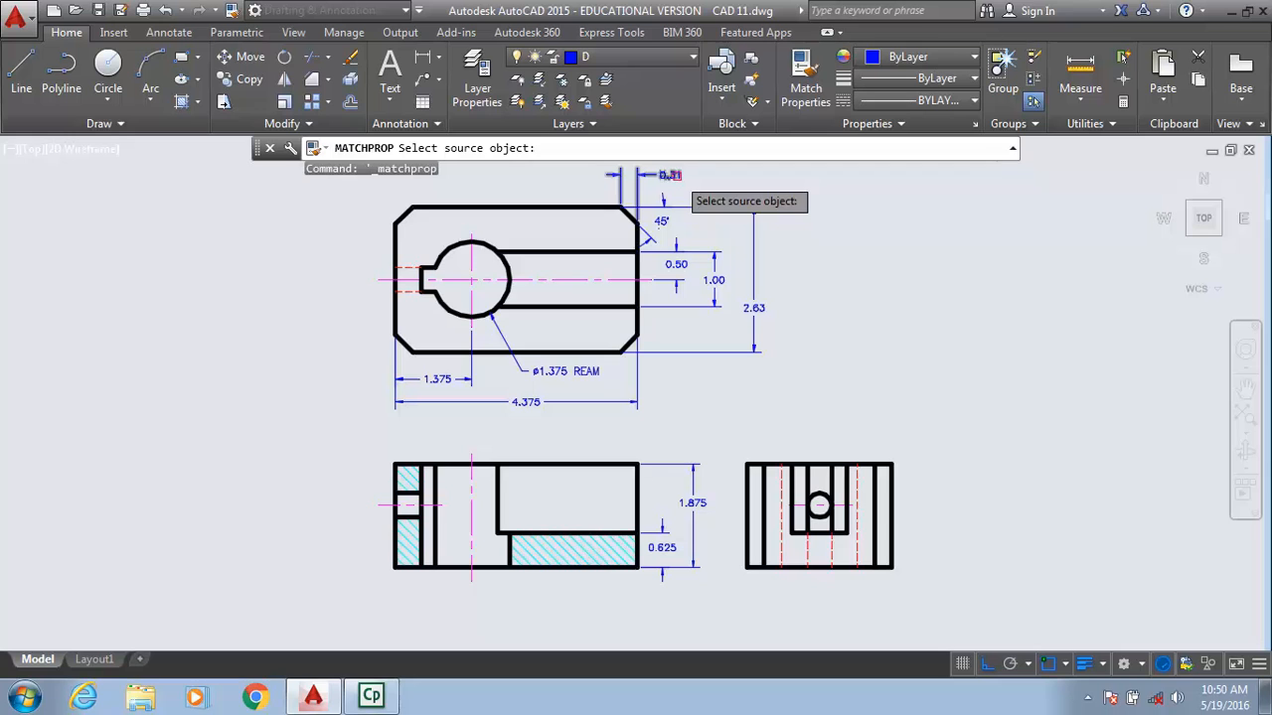
left_click(671, 175)
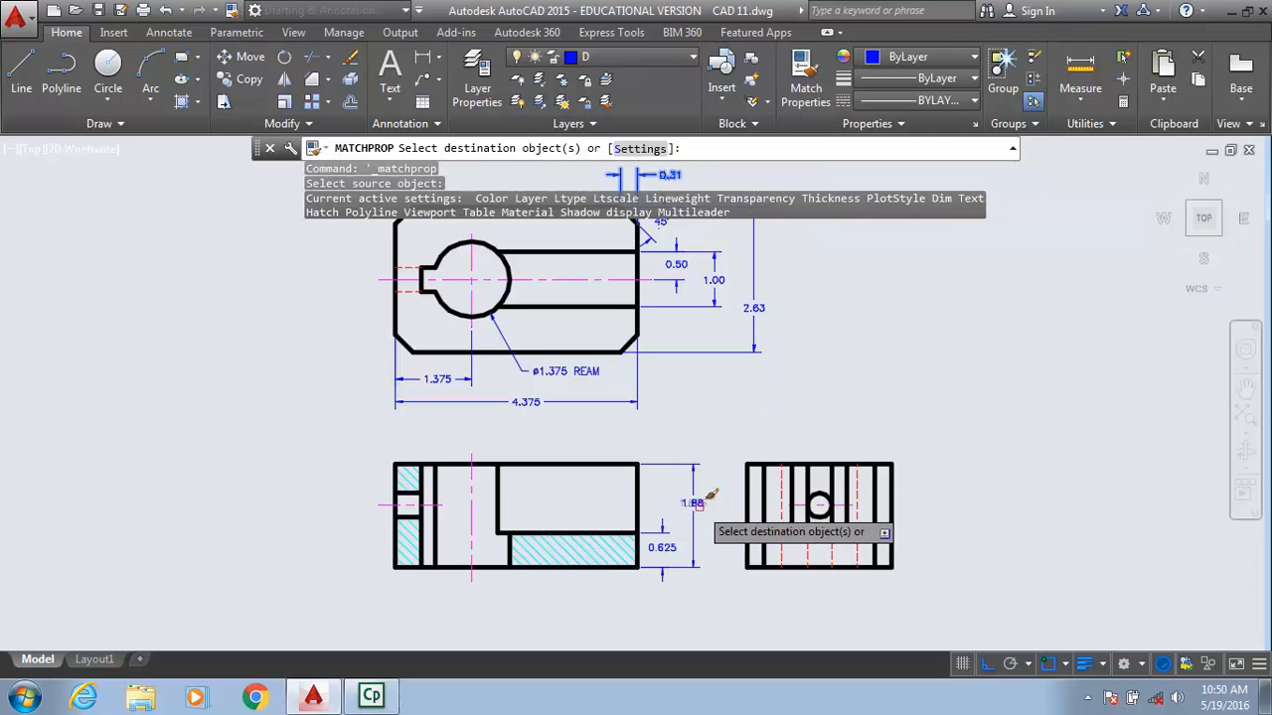
key("Escape")
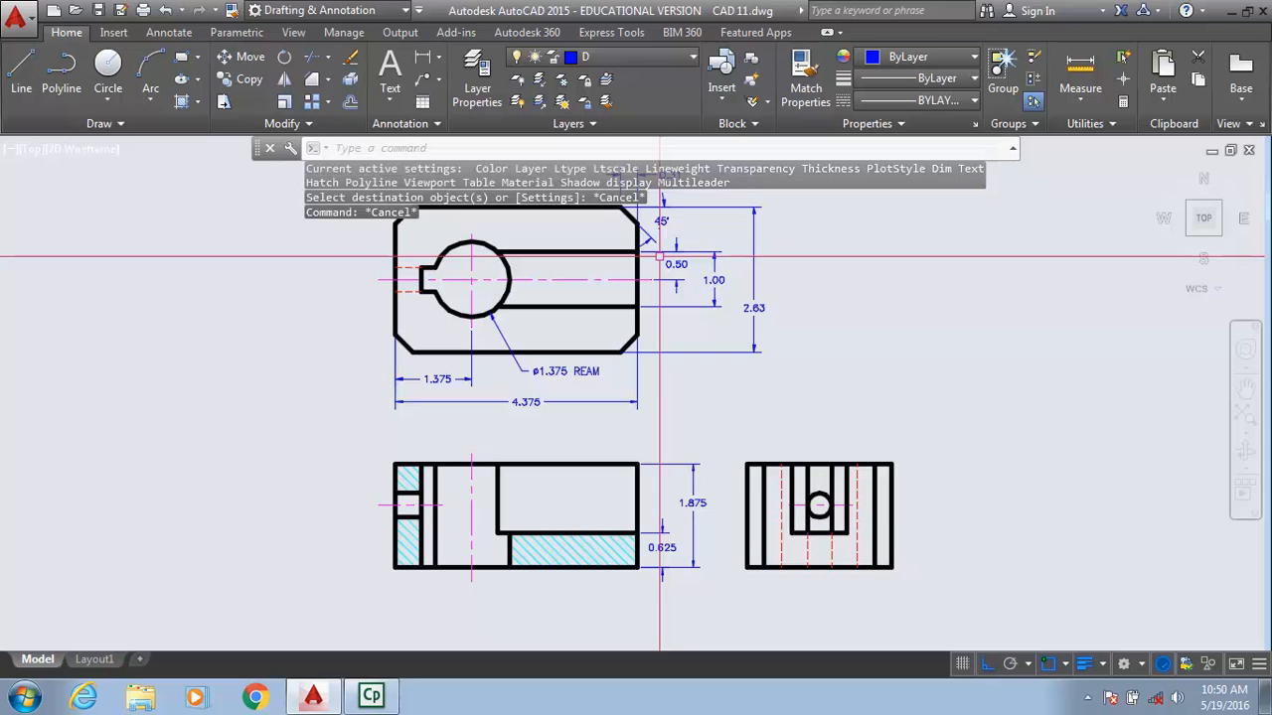
- Match the properties of the top view's horizontal chamfer dimension onto the front view's overall-height and hatched-section height dimensions
left_click(806, 68)
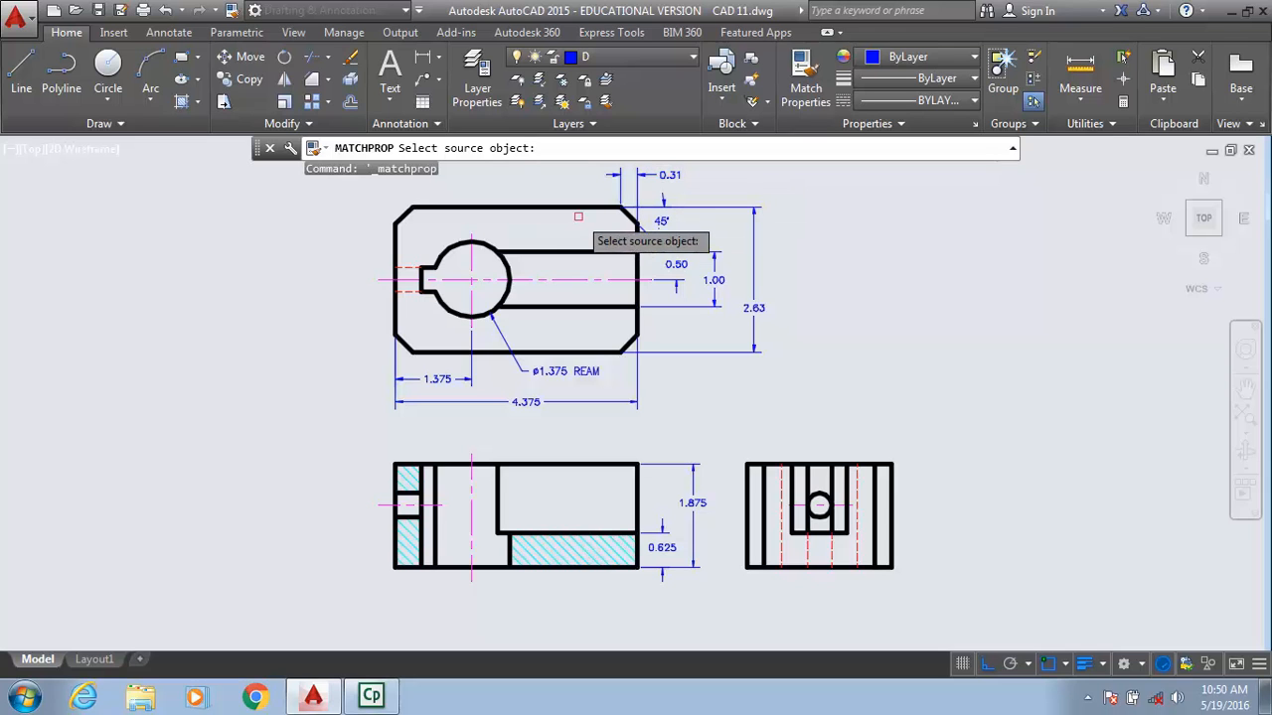
left_click(681, 166)
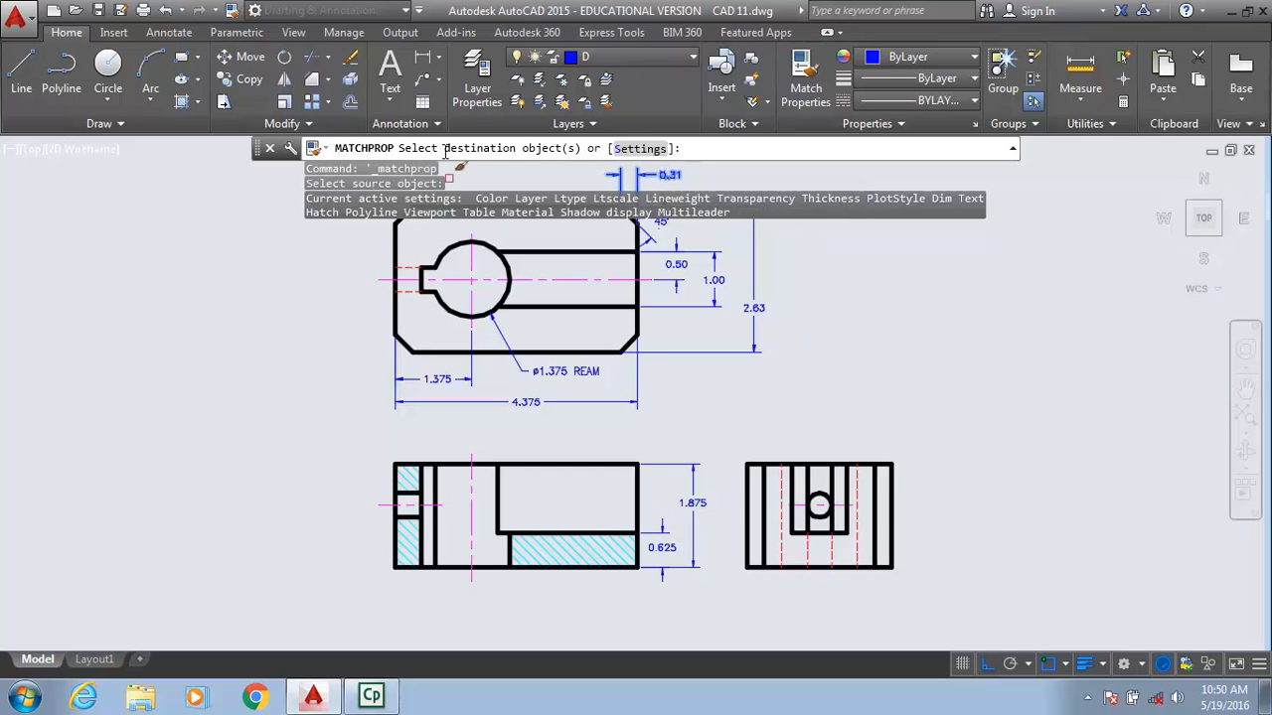
left_click(694, 502)
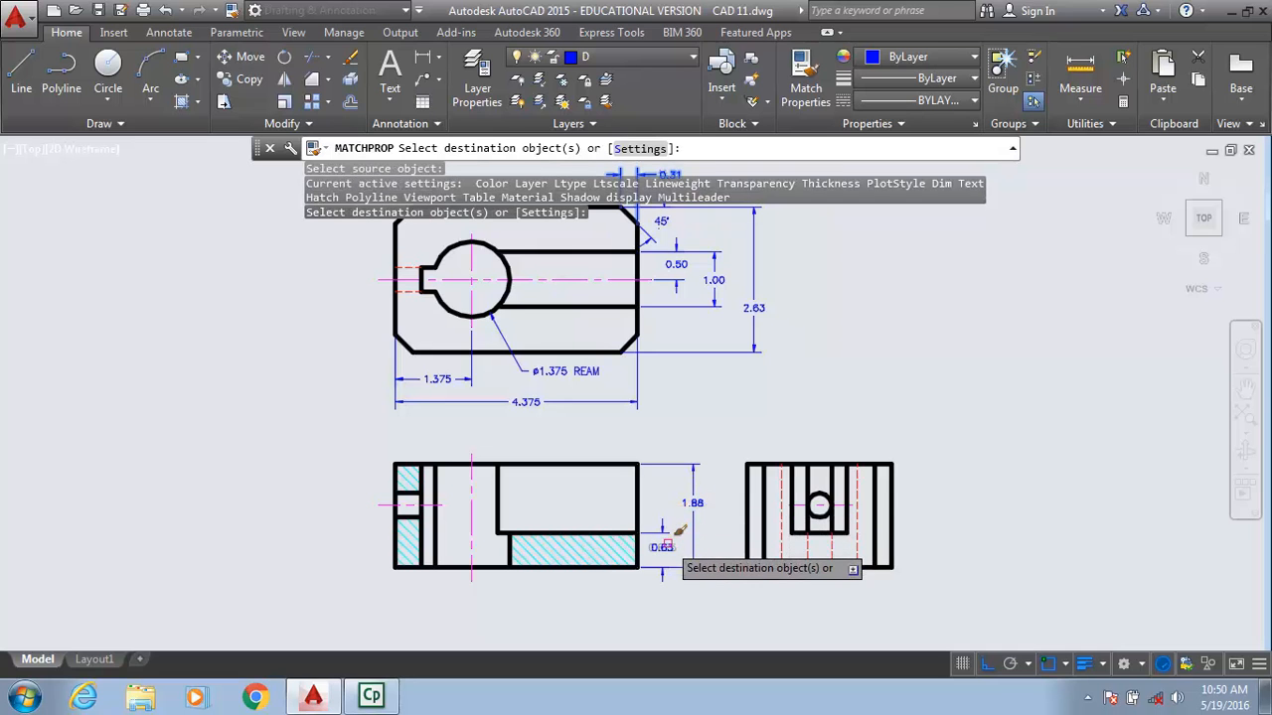
left_click(666, 546)
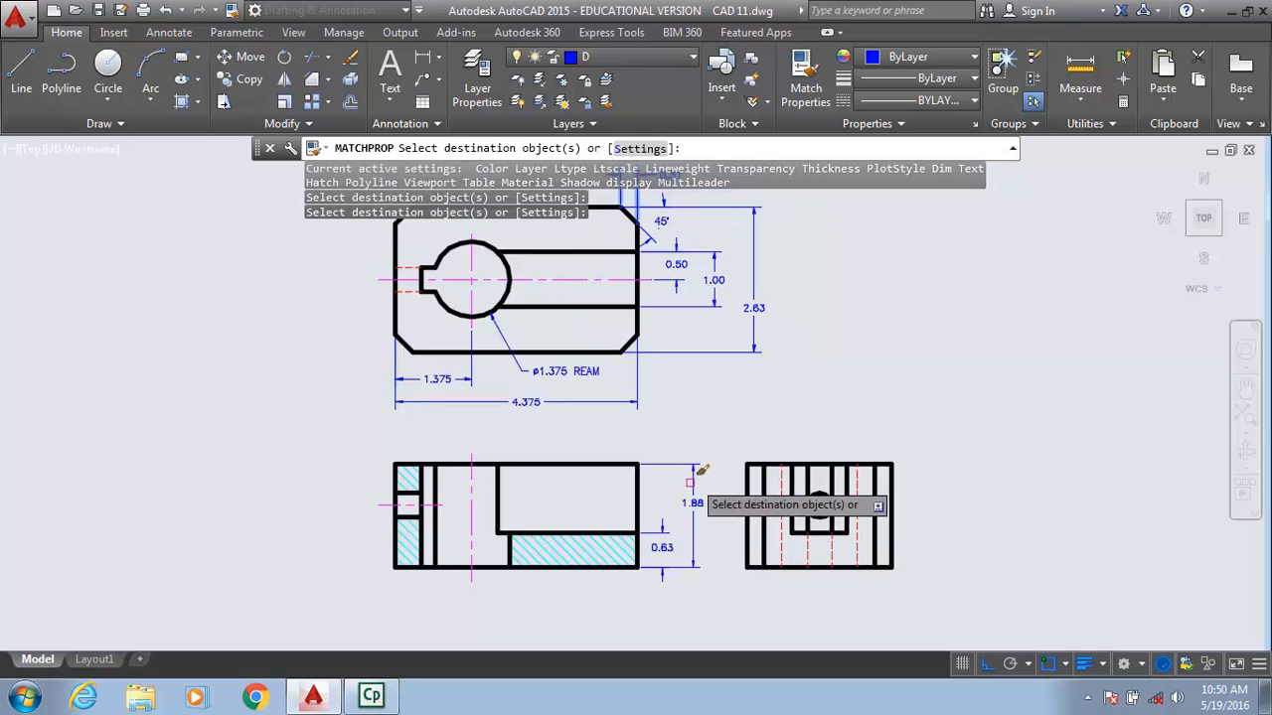
right_click(709, 400)
left_click(755, 434)
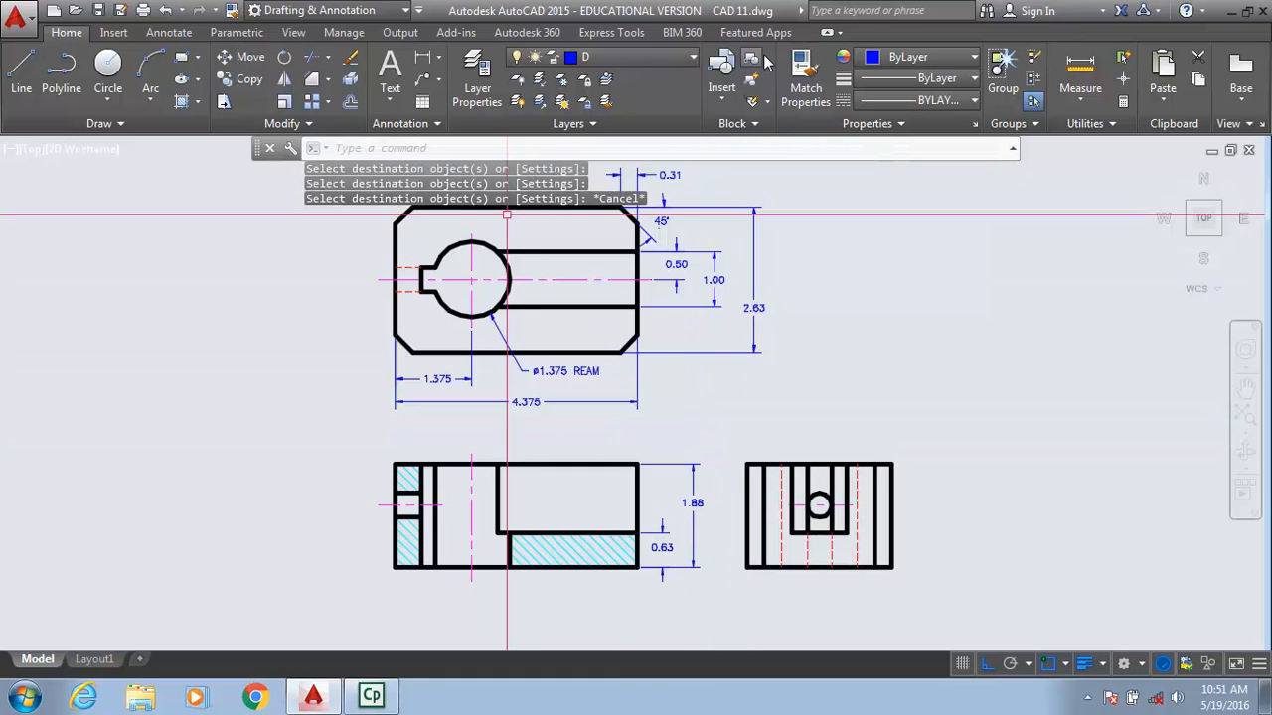
- Match the properties of the top view's horizontal centerline onto the front view's top edge and the two edges of its step
left_click(803, 71)
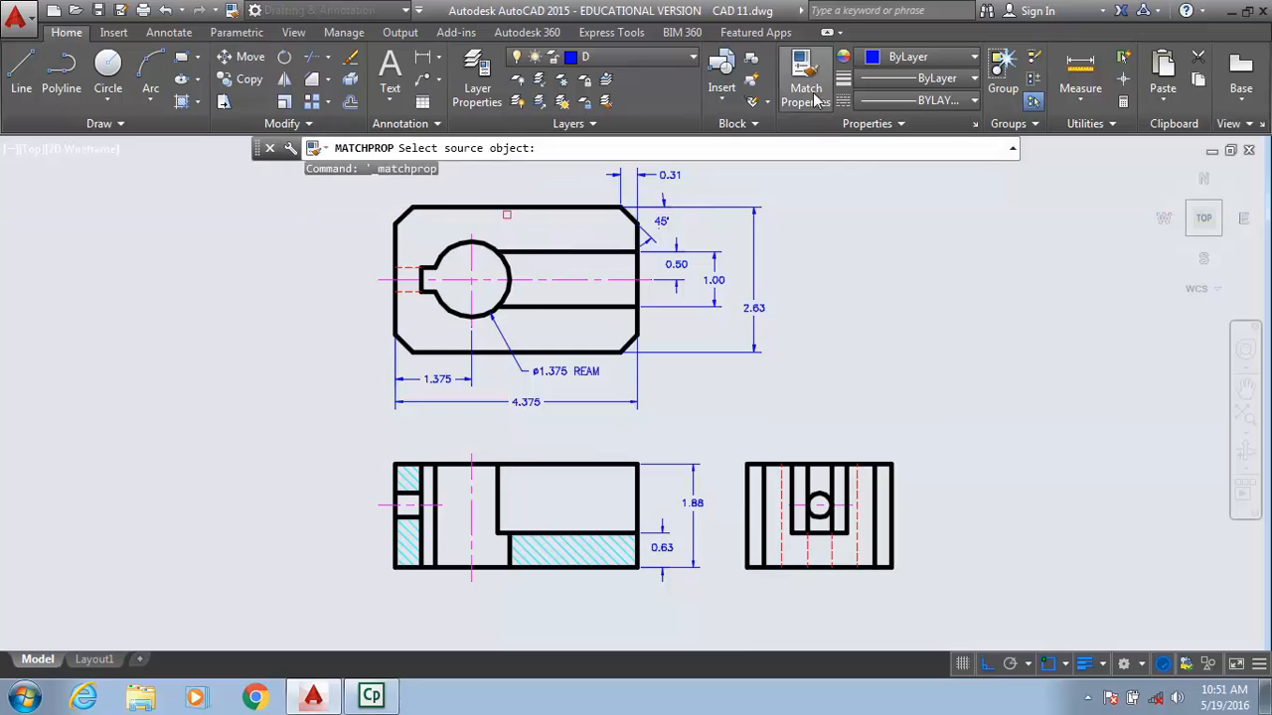
left_click(556, 281)
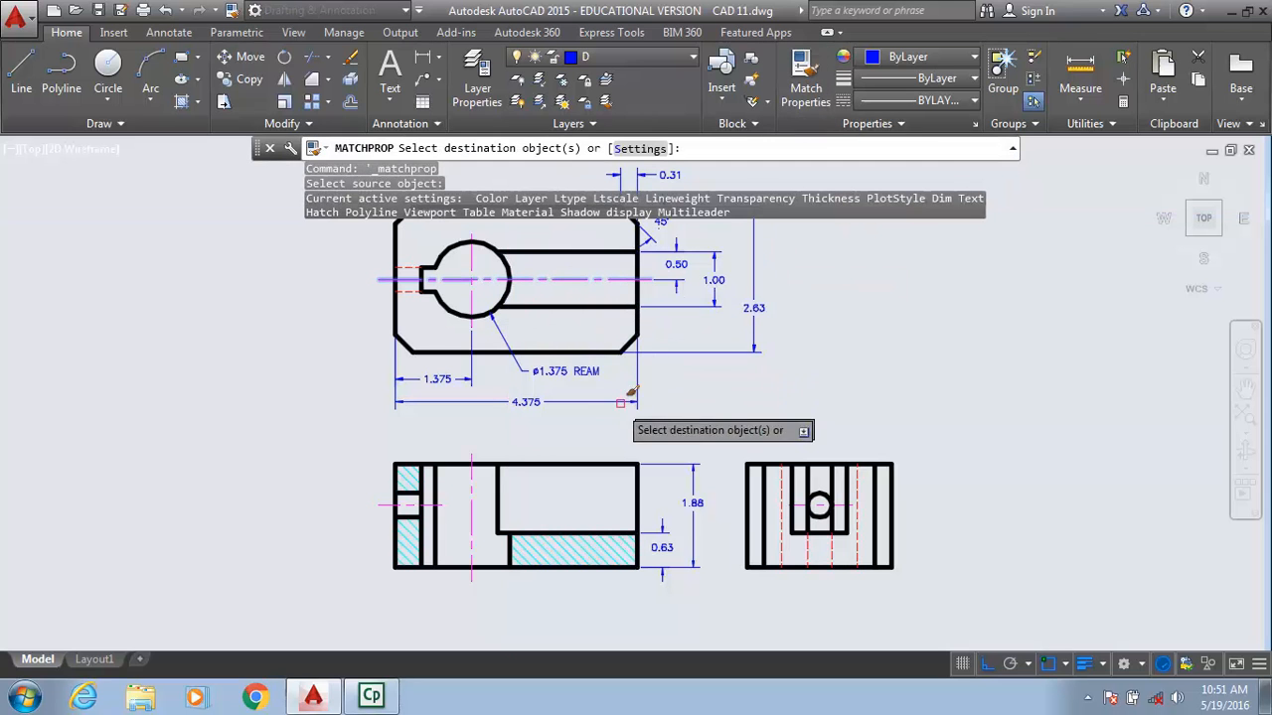
left_click(568, 464)
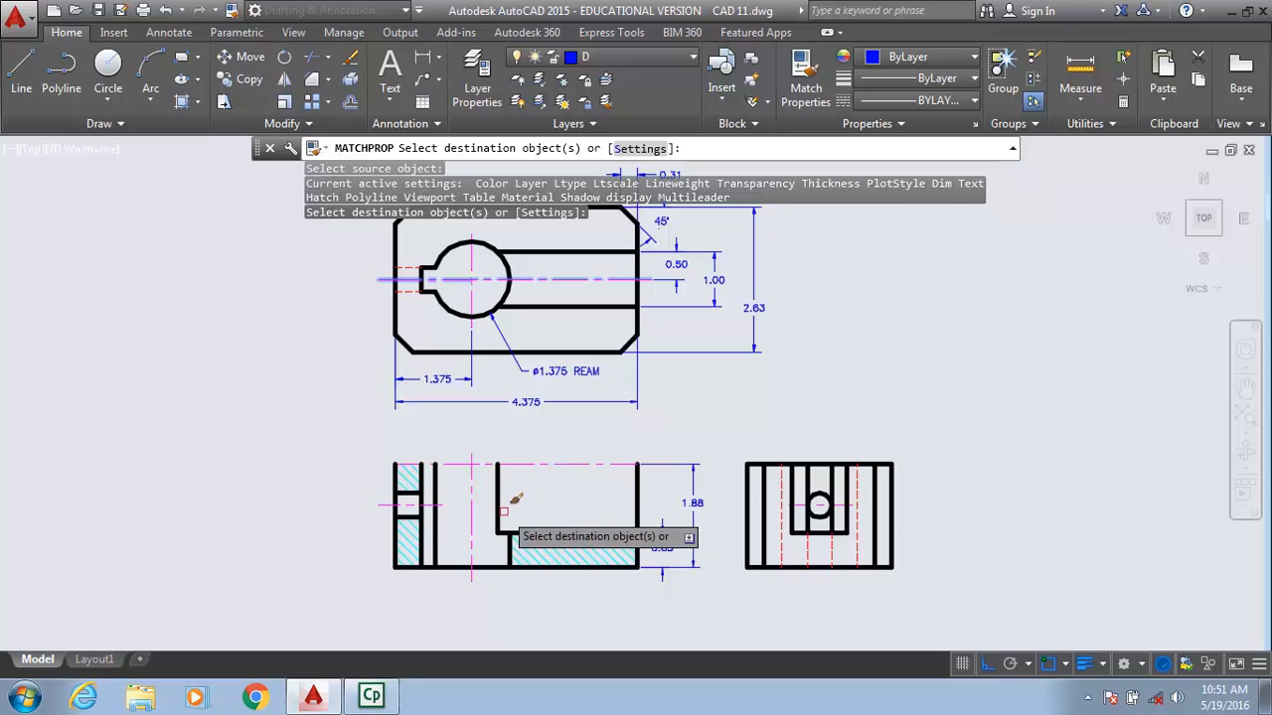
left_click(497, 505)
left_click(512, 534)
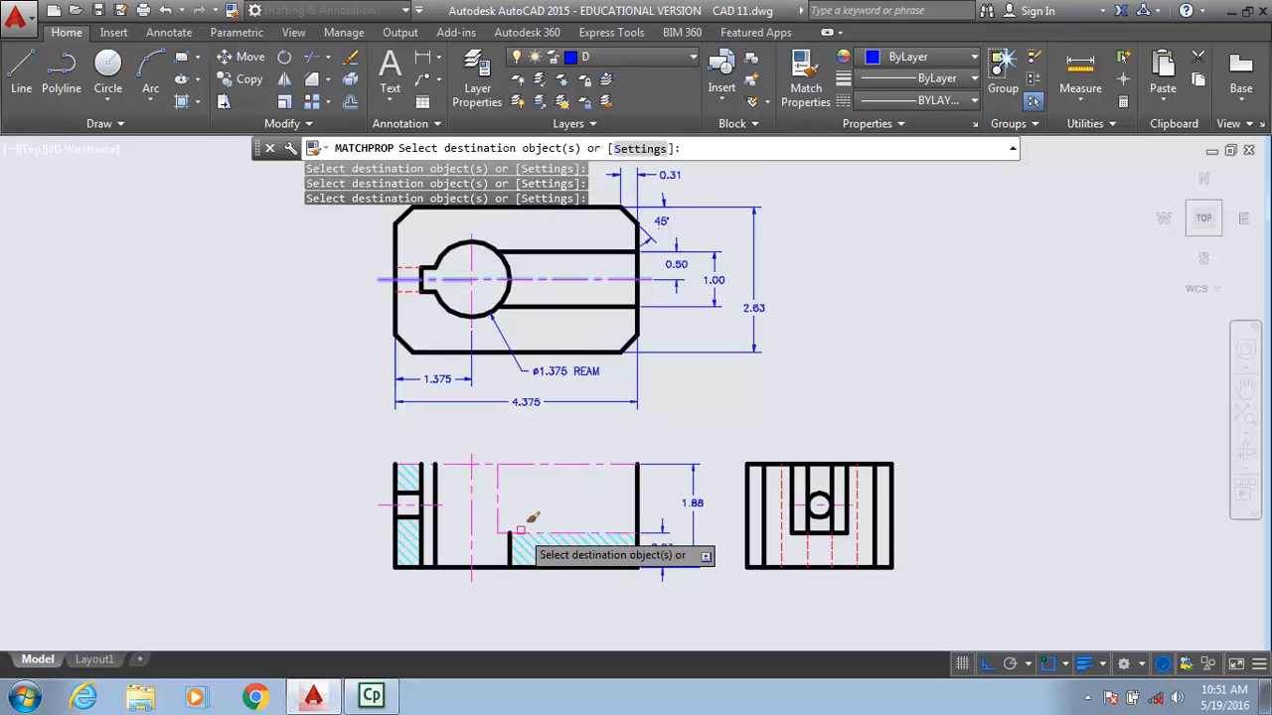
right_click(306, 407)
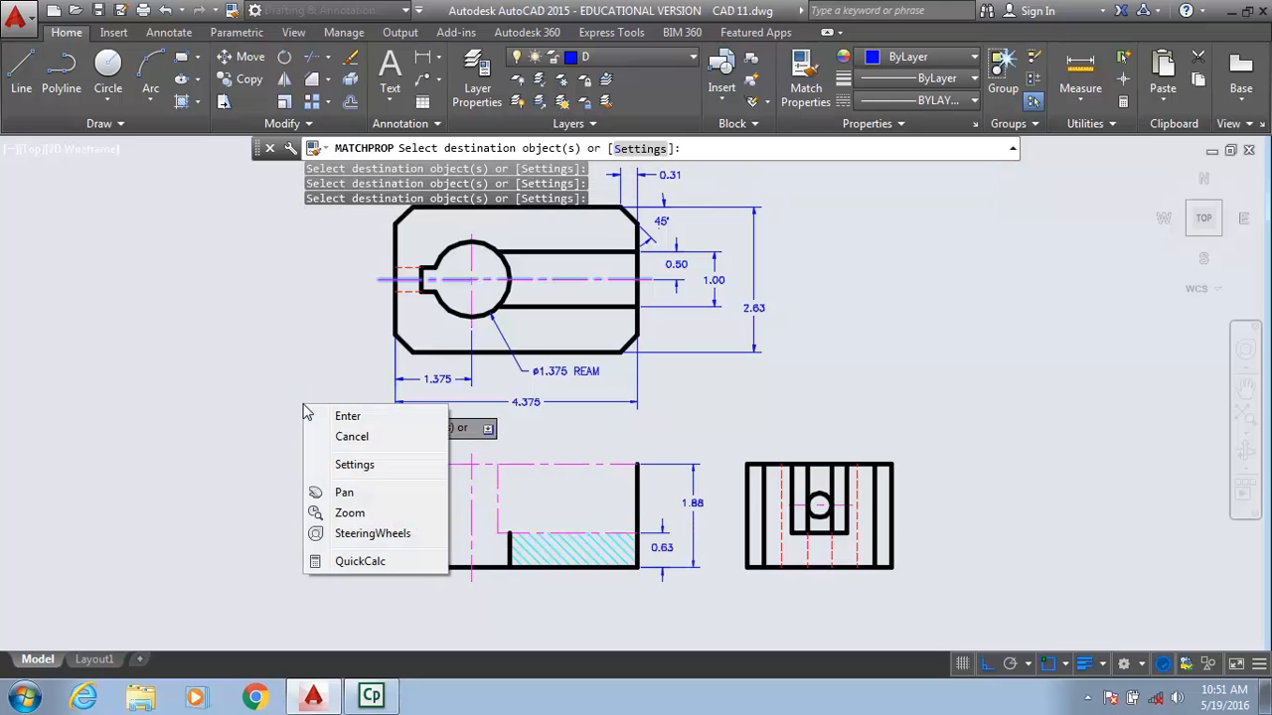
left_click(349, 441)
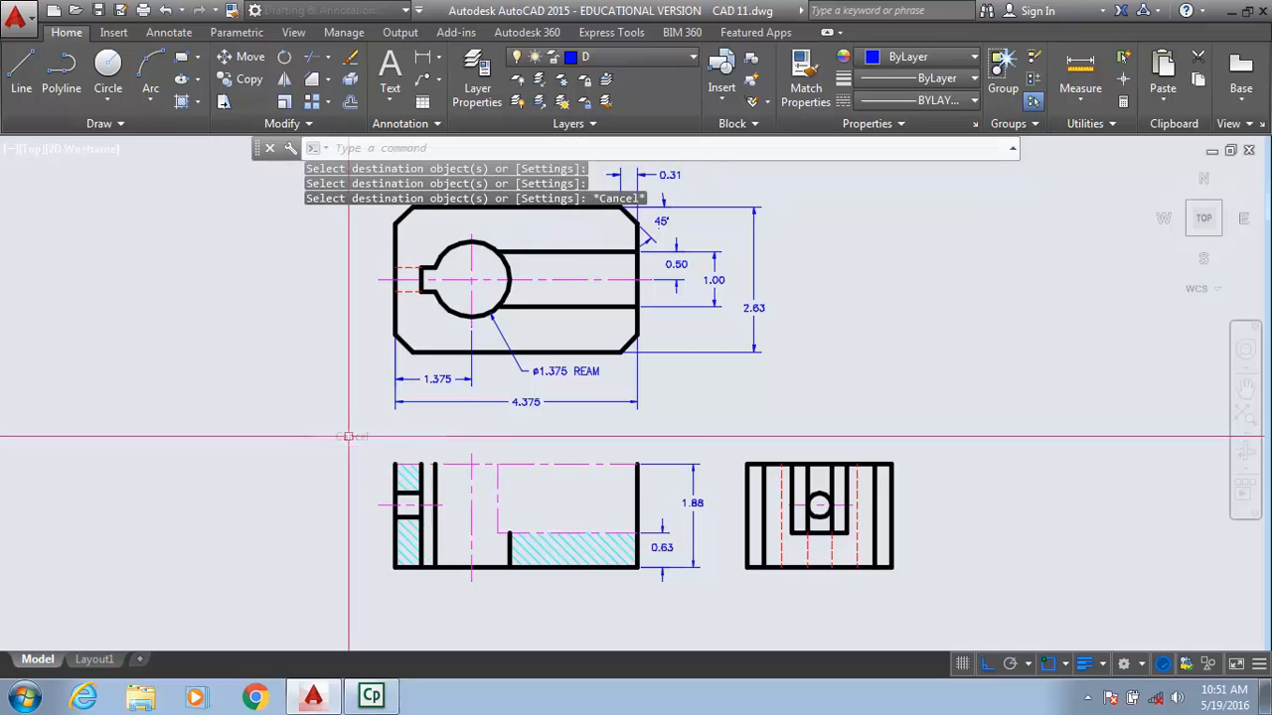
- Match the properties of the top view's lower slot edge onto the front view's top edge and its two step edges
left_click(805, 74)
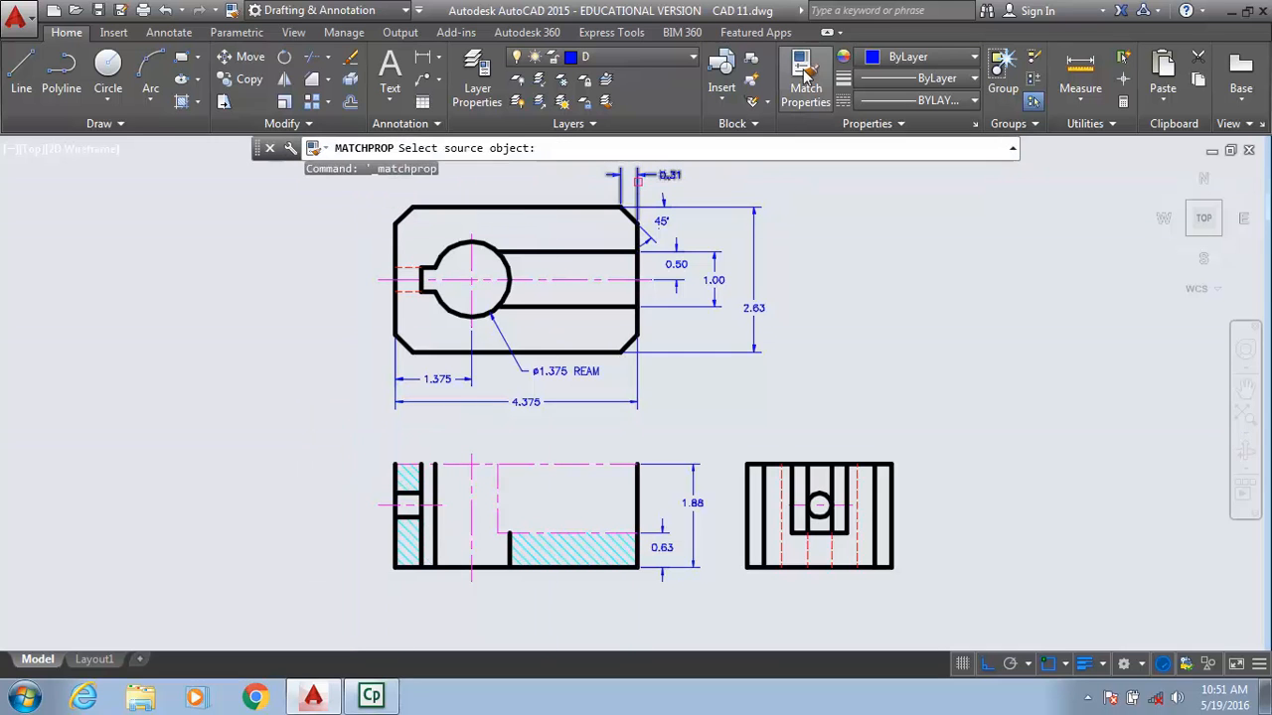
left_click(606, 305)
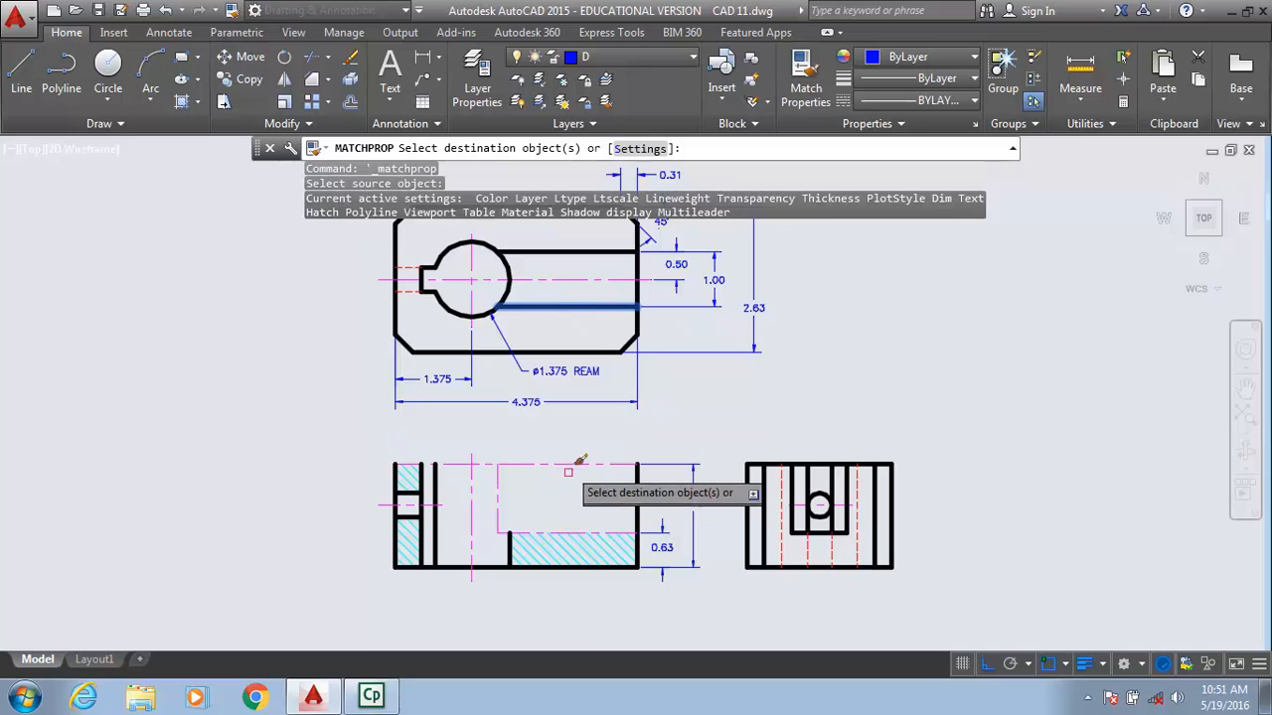
left_click(498, 486)
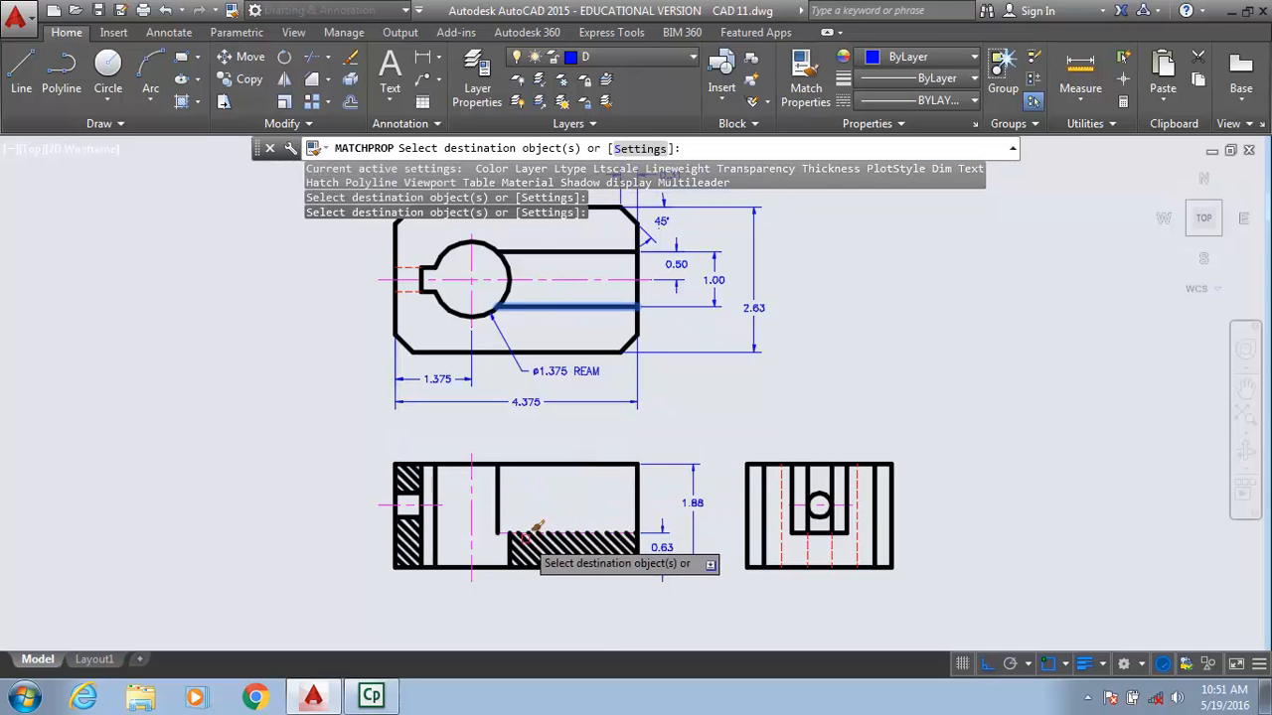
left_click(526, 532)
right_click(272, 409)
left_click(303, 437)
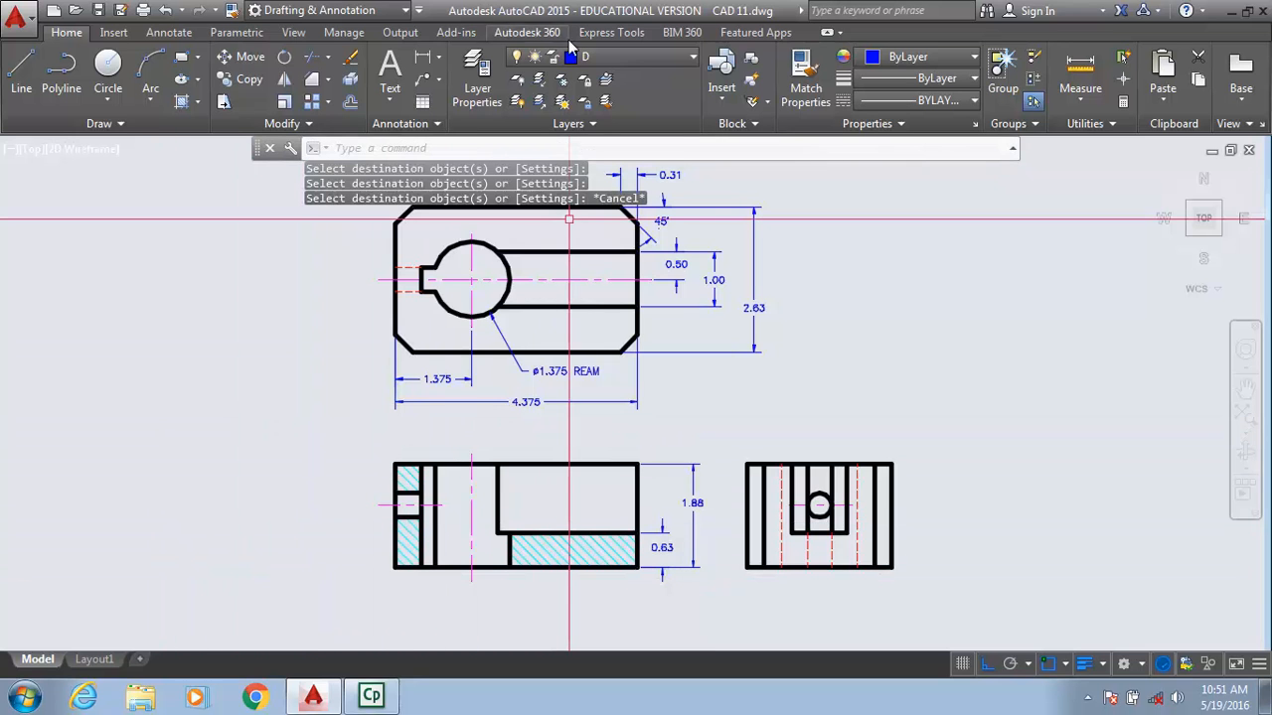
- Copy the front view's vertical centerline from its midpoint to the center of the side view's circle
scroll(799, 478, "up", 4)
middle_click_drag(783, 463, 753, 341)
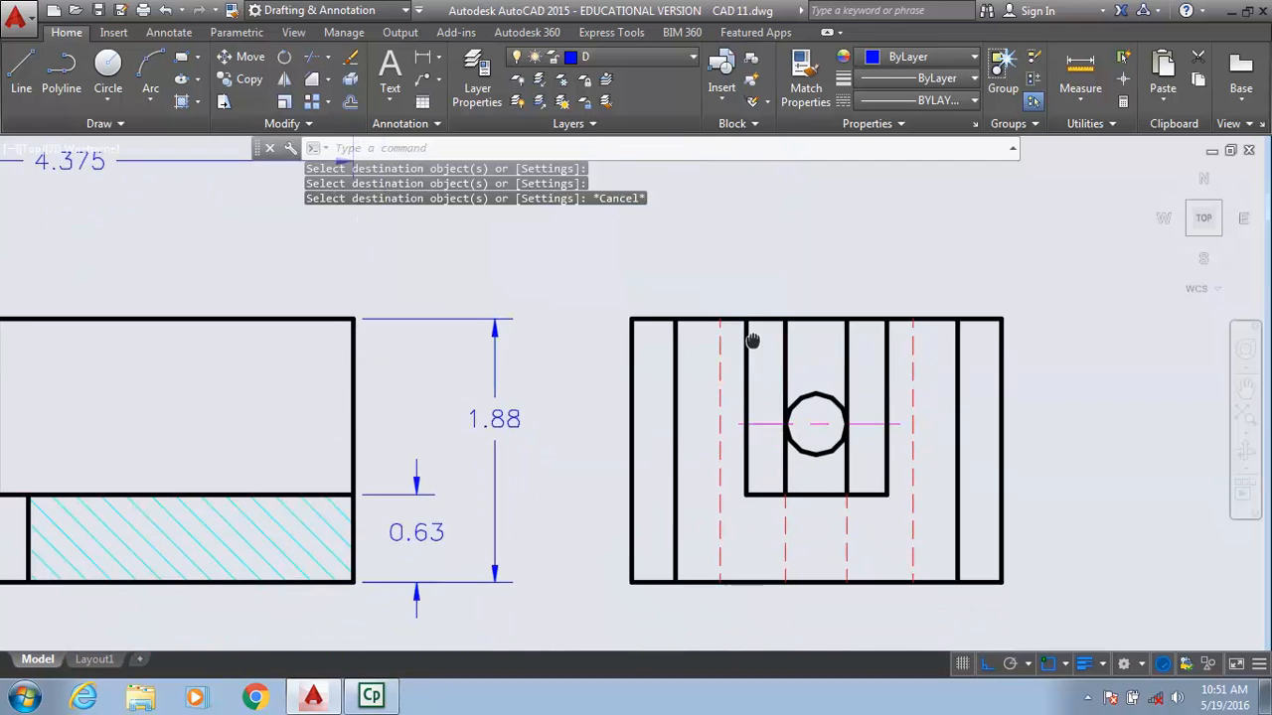
scroll(816, 419, "down", 2)
scroll(817, 419, "down", 2)
scroll(814, 419, "up", 2)
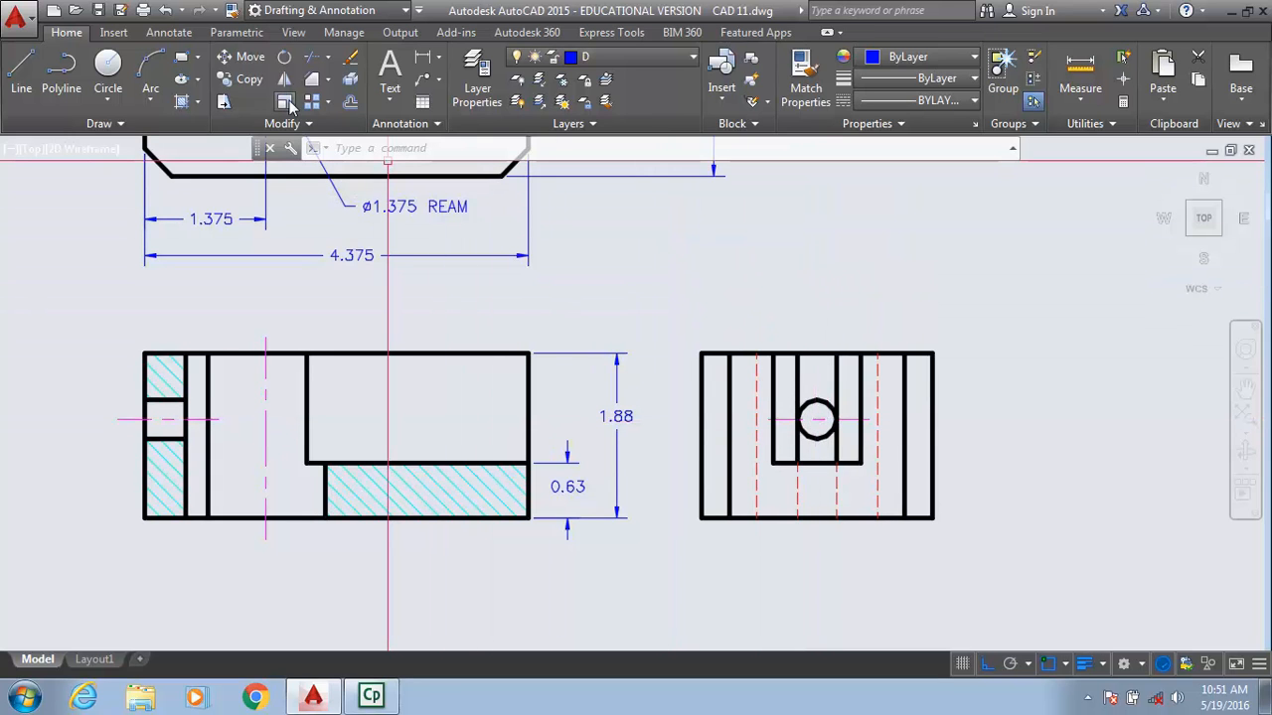
left_click(252, 82)
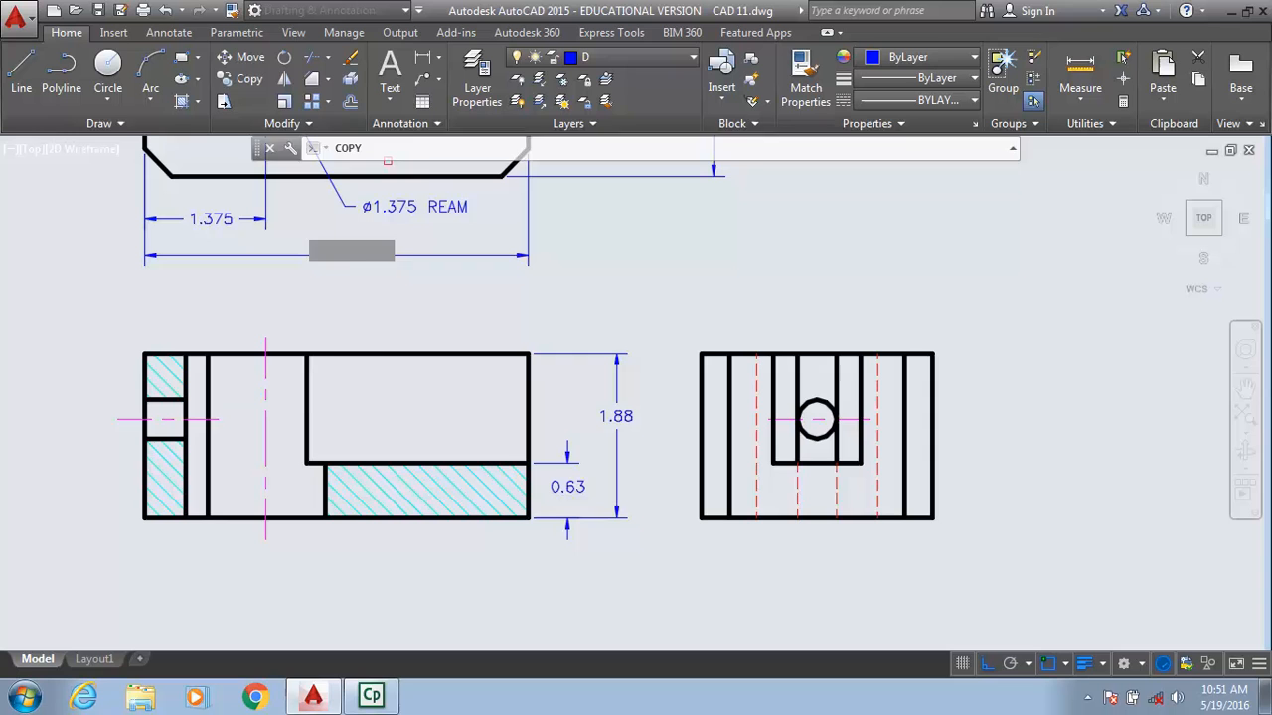
left_click(264, 369)
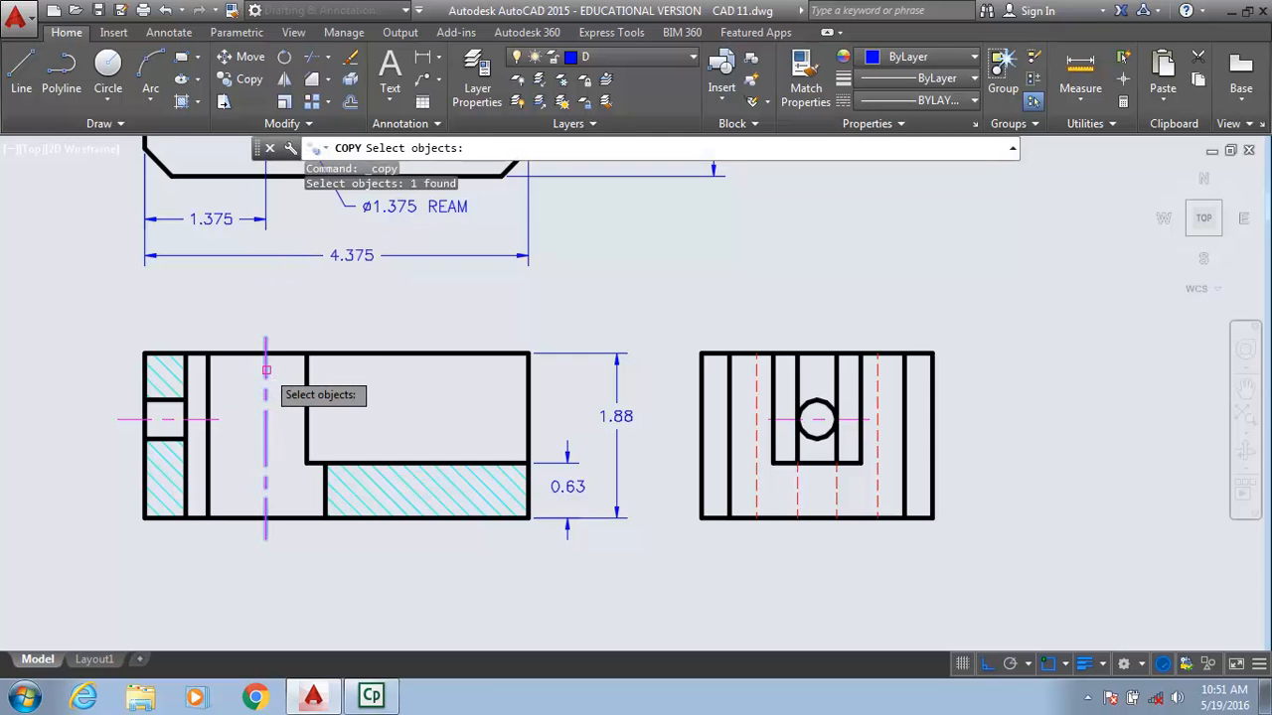
key("Return")
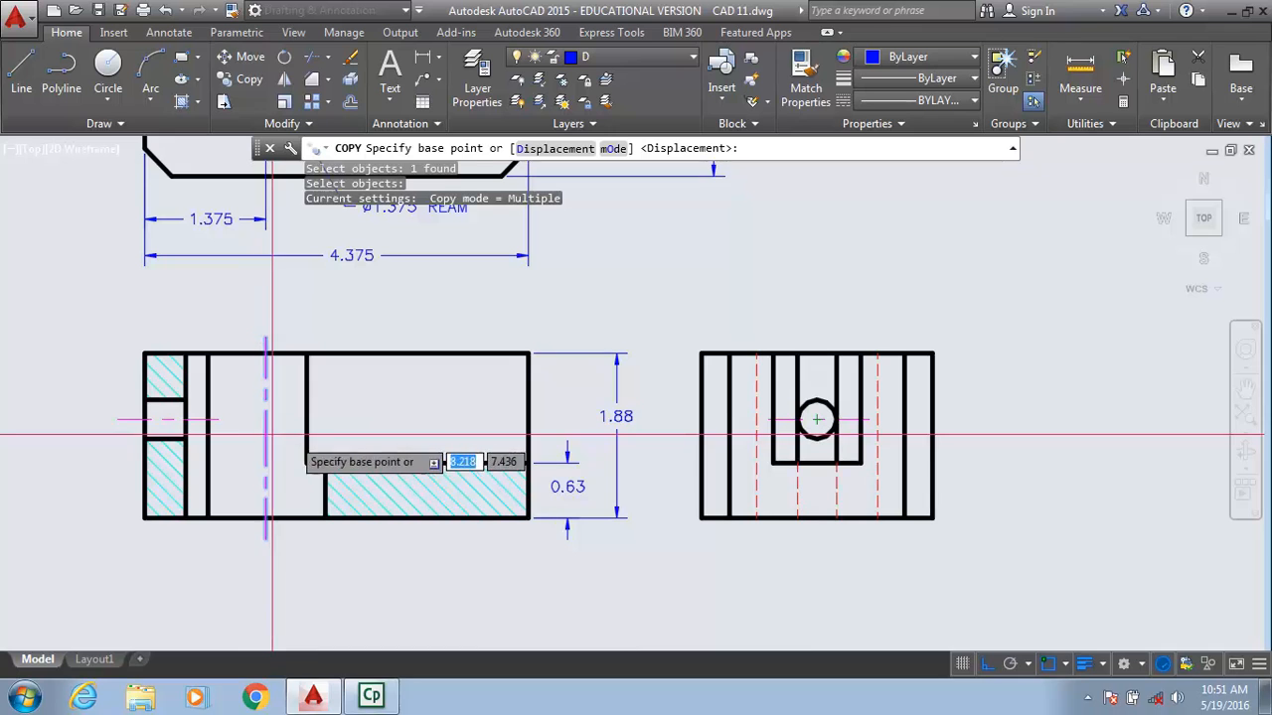
left_click(1065, 665)
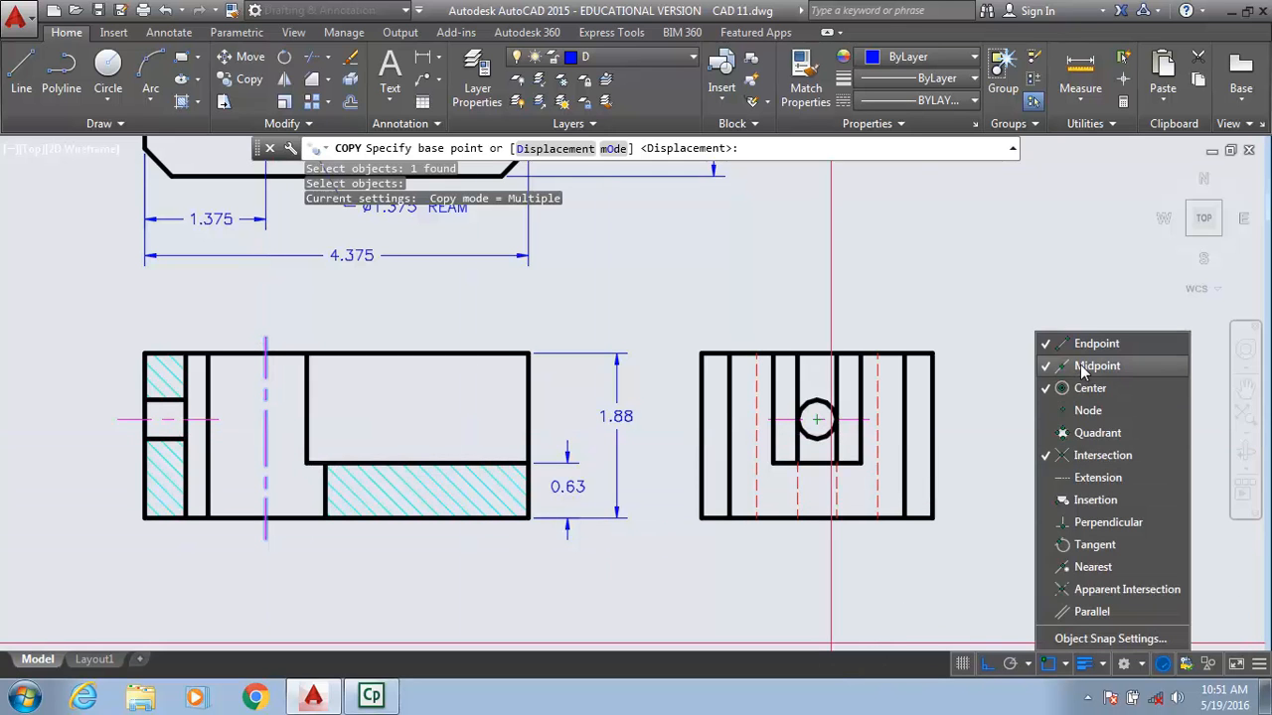
left_click(831, 644)
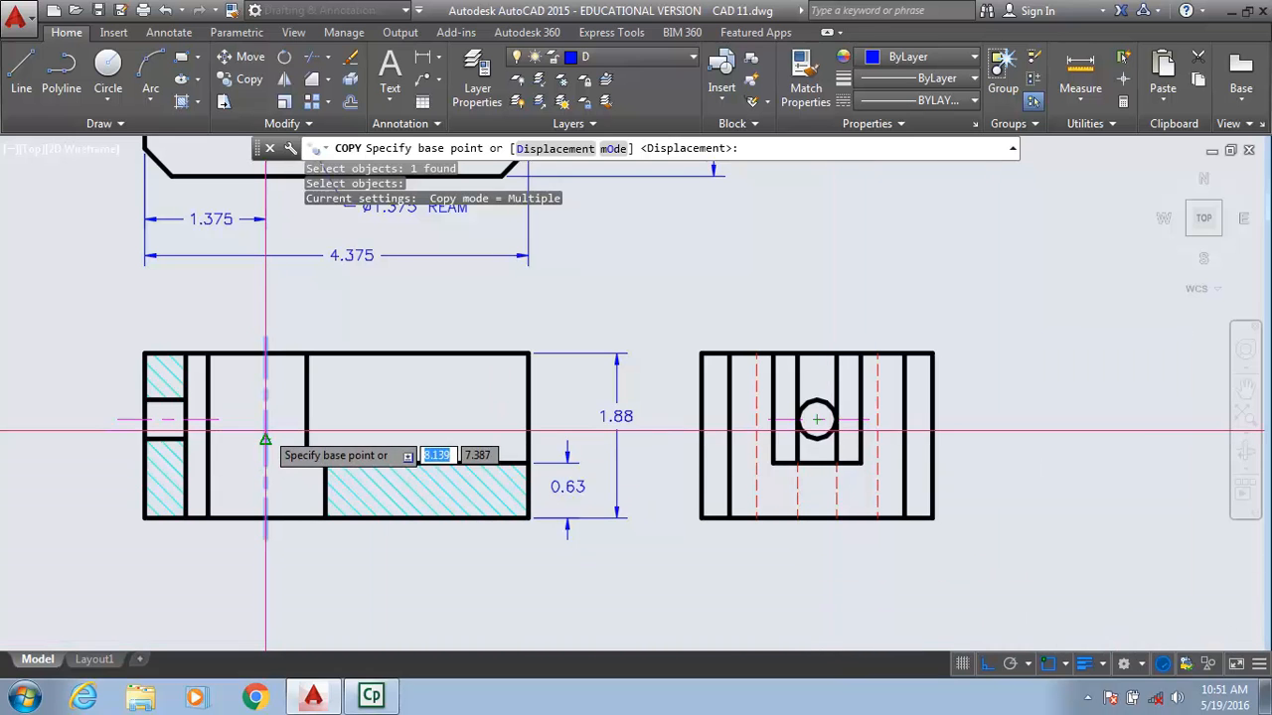
left_click(266, 439)
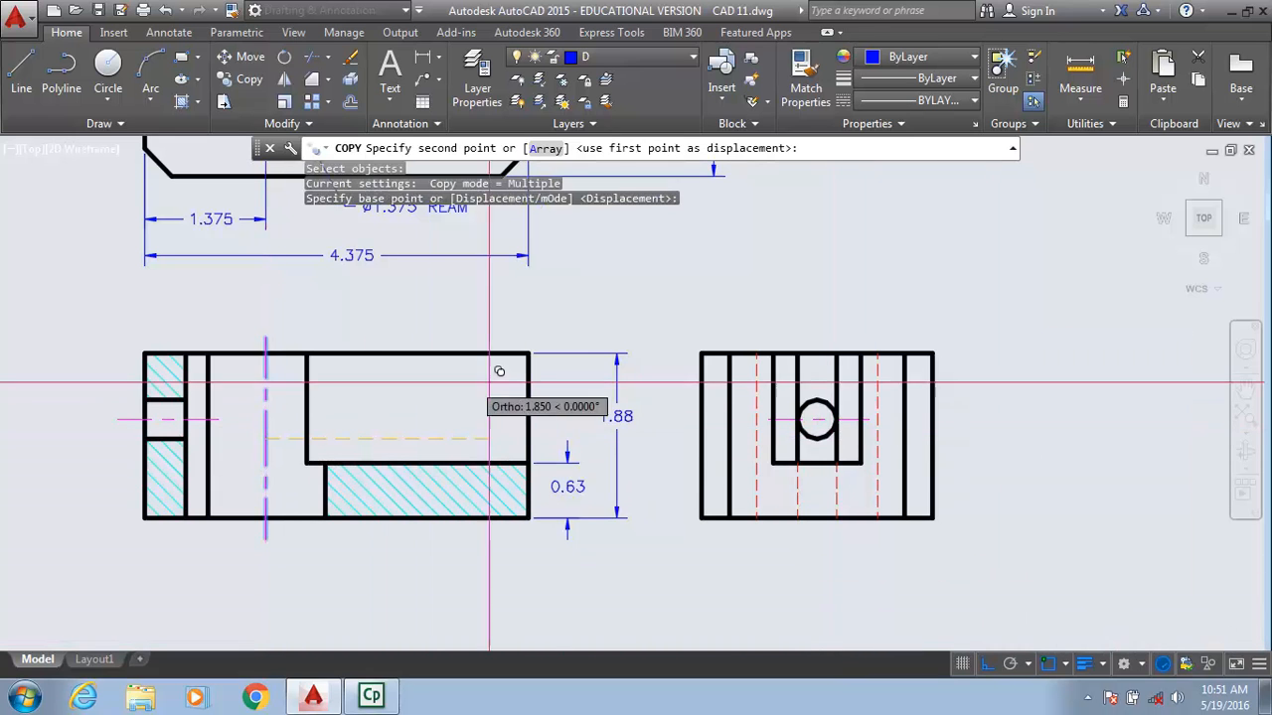
left_click(816, 417)
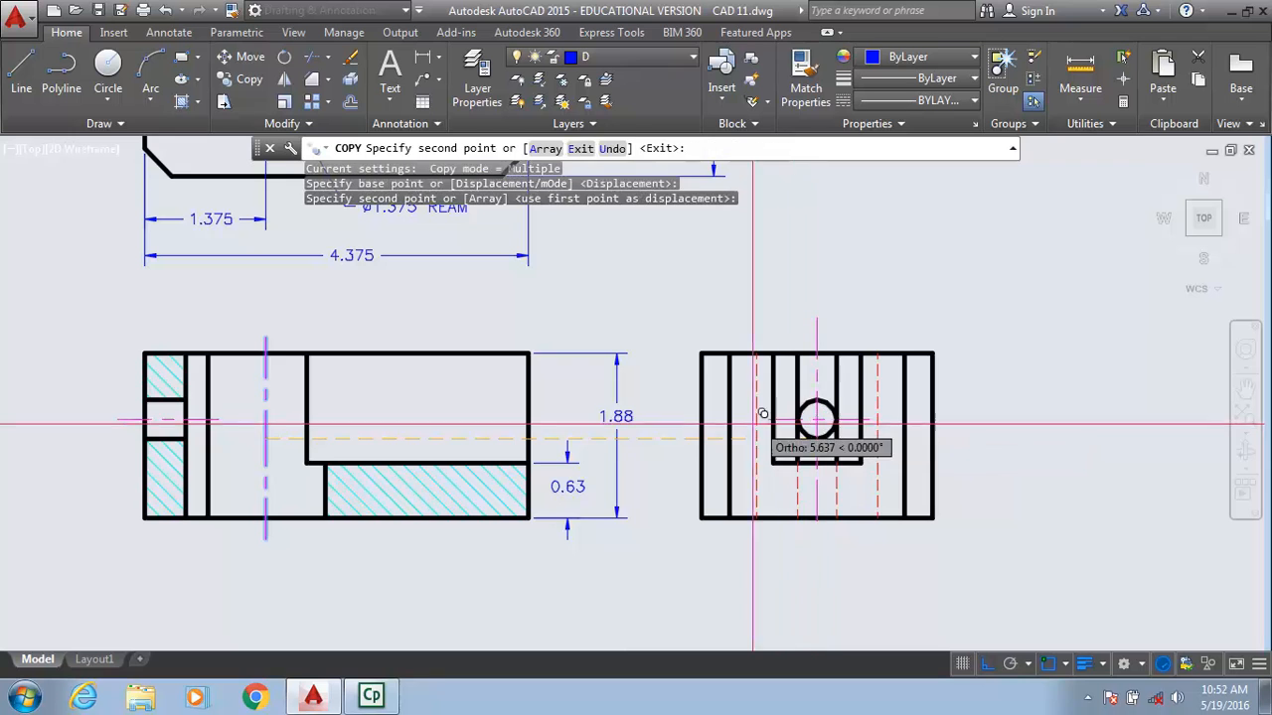
right_click(693, 328)
left_click(720, 367)
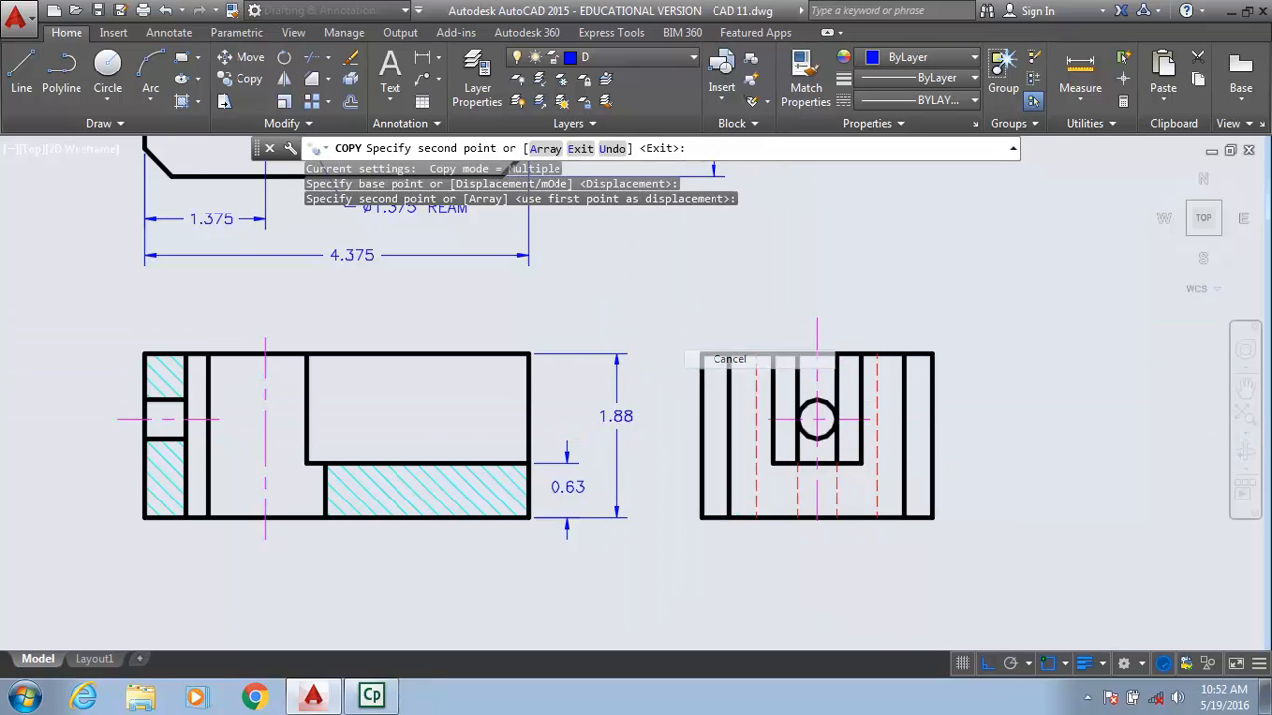
- Stretch the lower end of the side view's vertical centerline straight down about 0.2, past the bottom edge
scroll(806, 477, "up", 3)
middle_click_drag(807, 511, 809, 455)
left_click(820, 467)
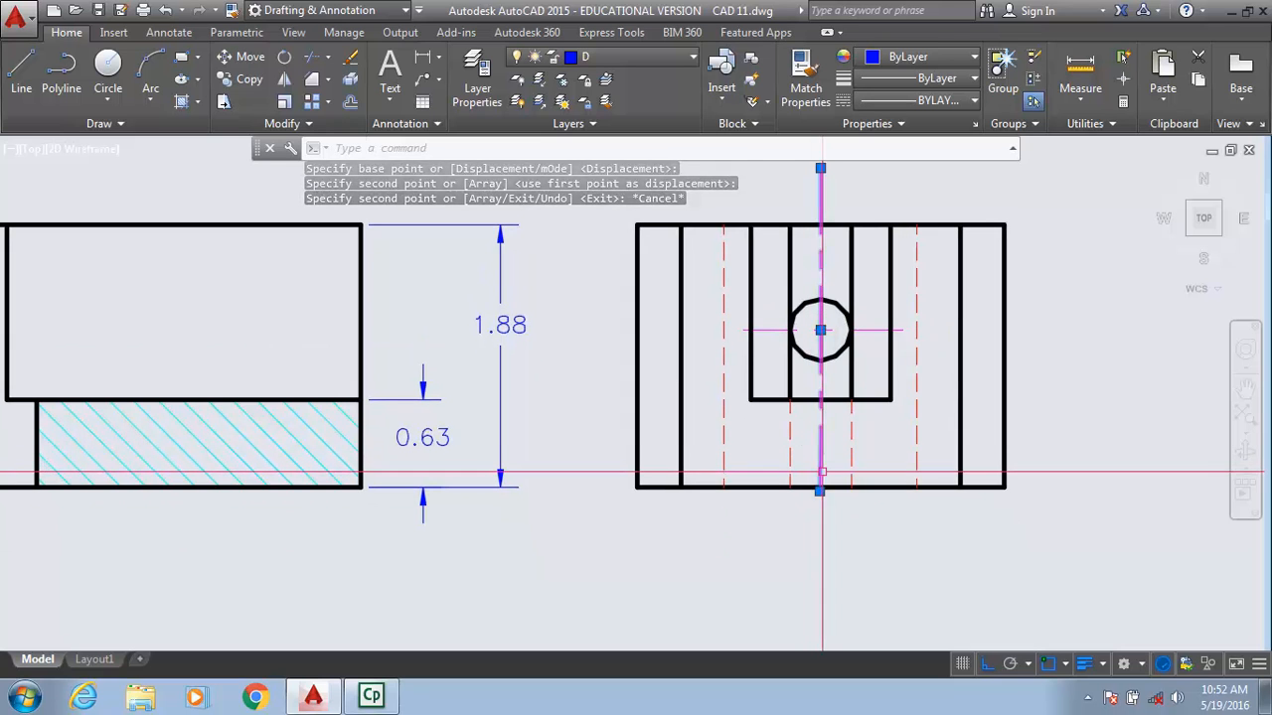
left_click(820, 491)
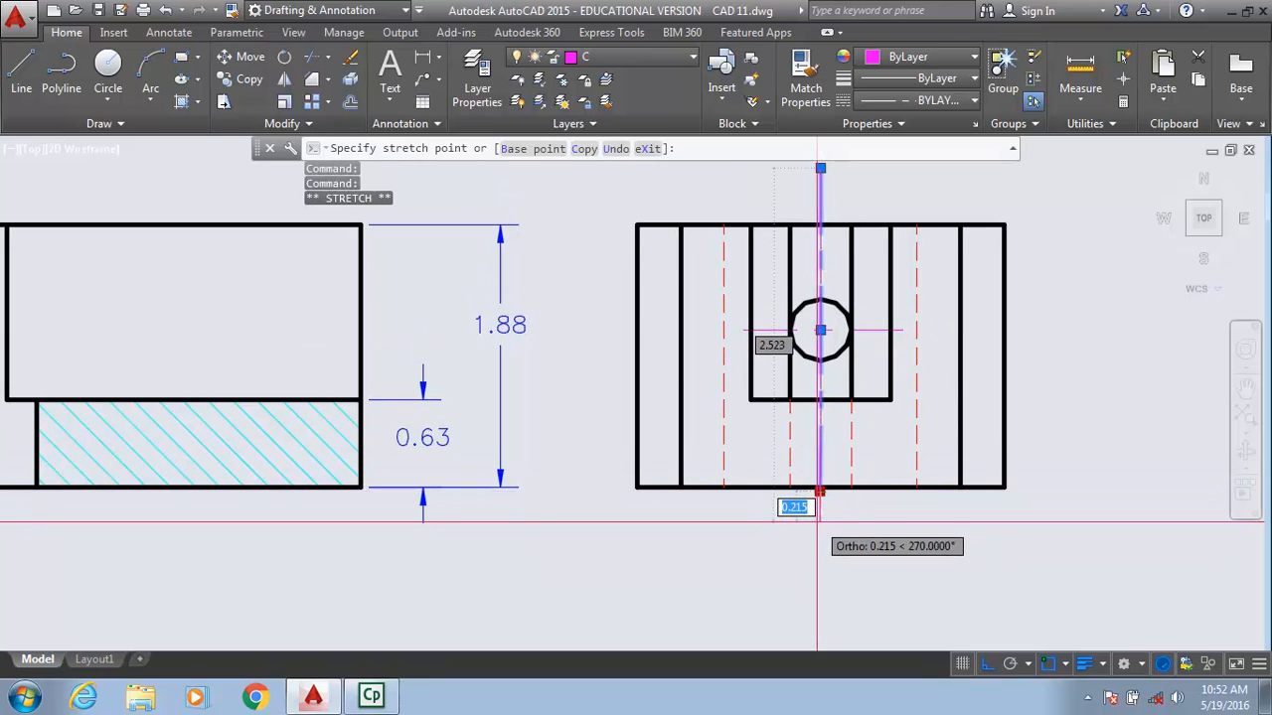
left_click(820, 520)
- Try to shorten the upper end of the side view's vertical centerline toward the top edge
middle_click_drag(820, 286, 819, 389)
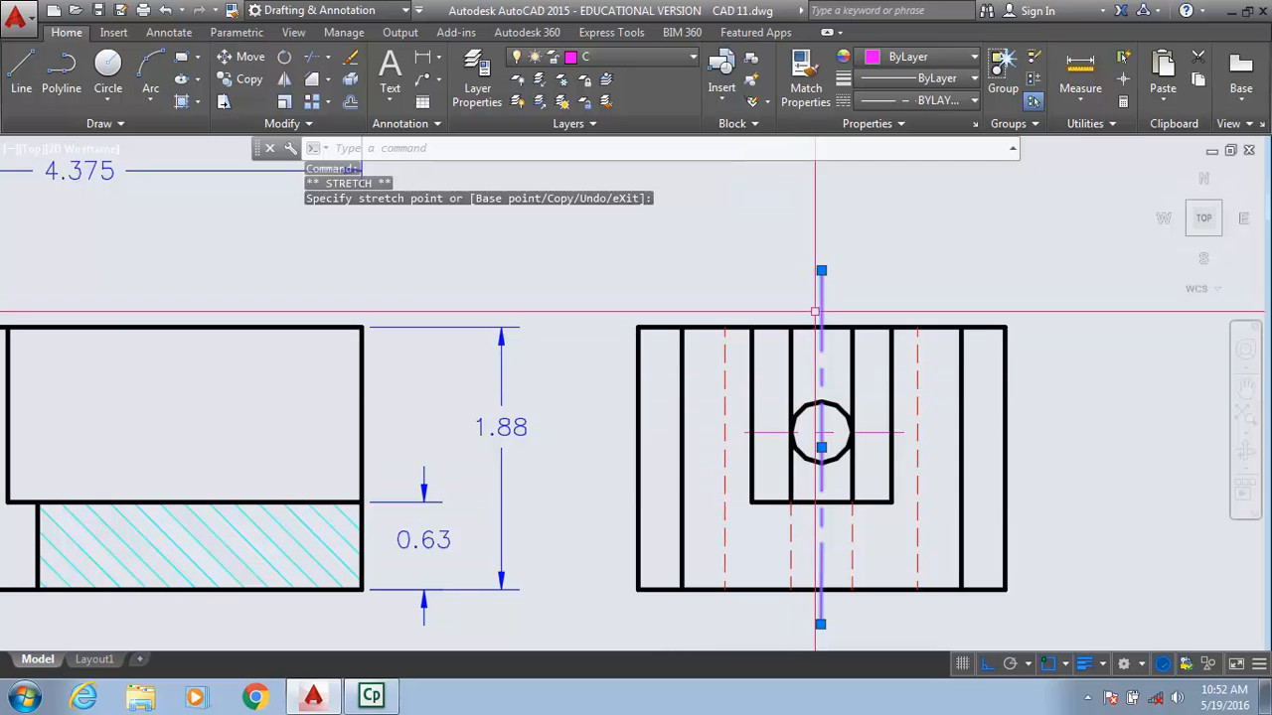
left_click(821, 270)
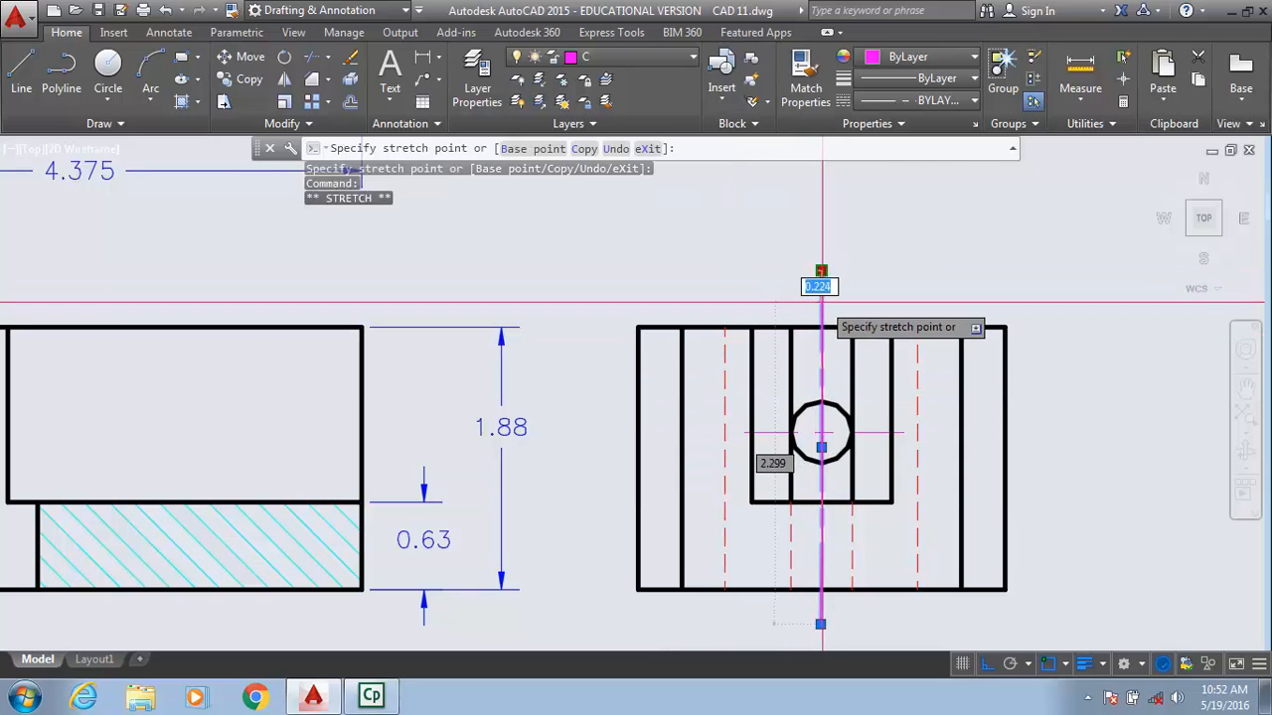
left_click(821, 287)
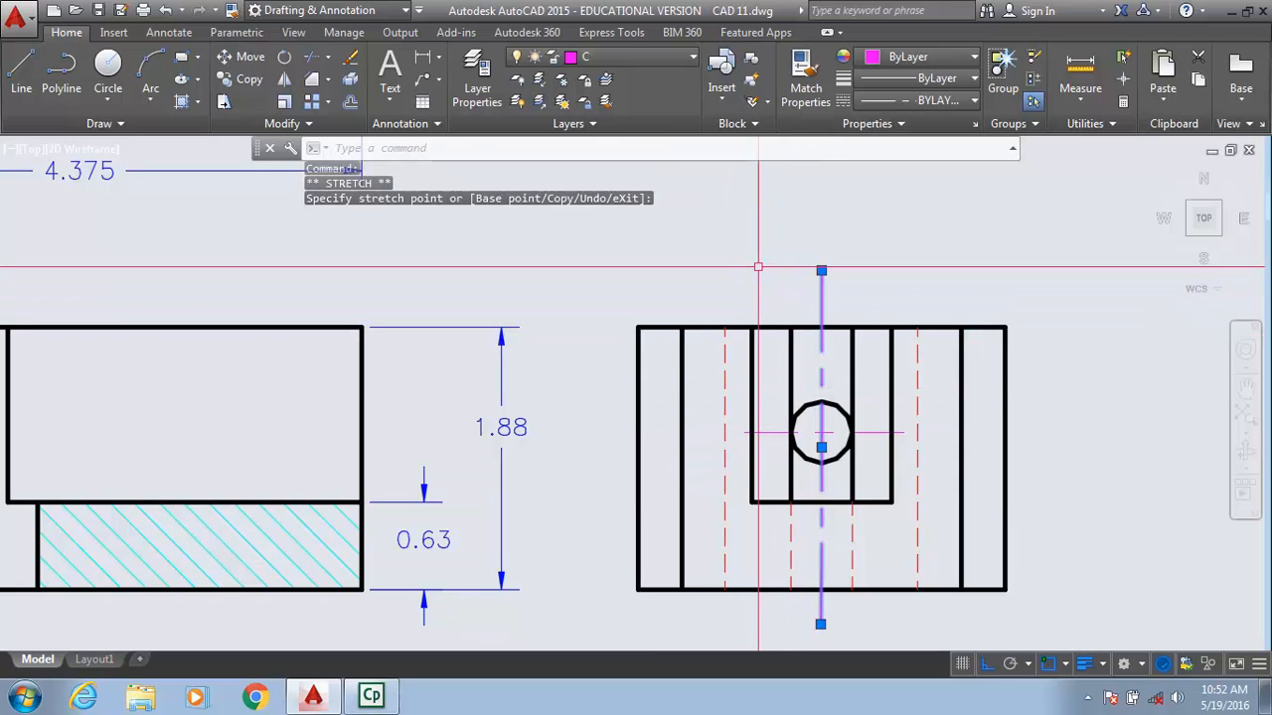
left_click(822, 270)
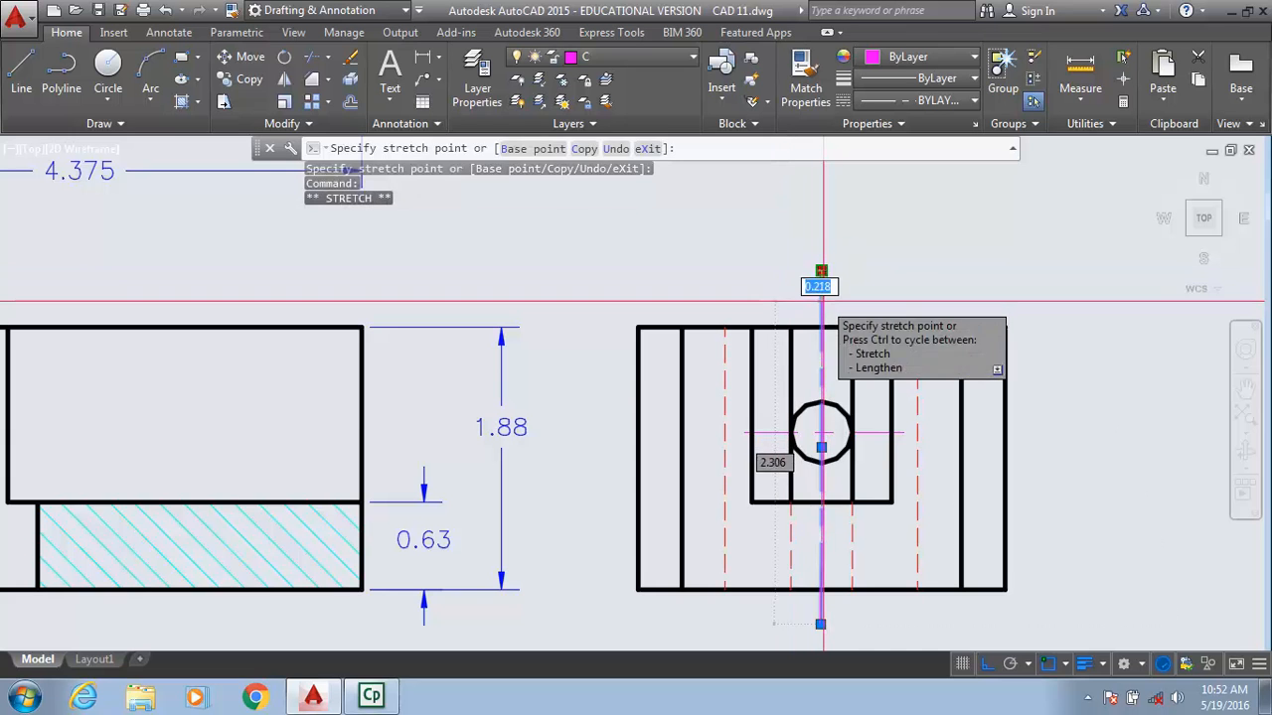
left_click(822, 301)
left_click(821, 271)
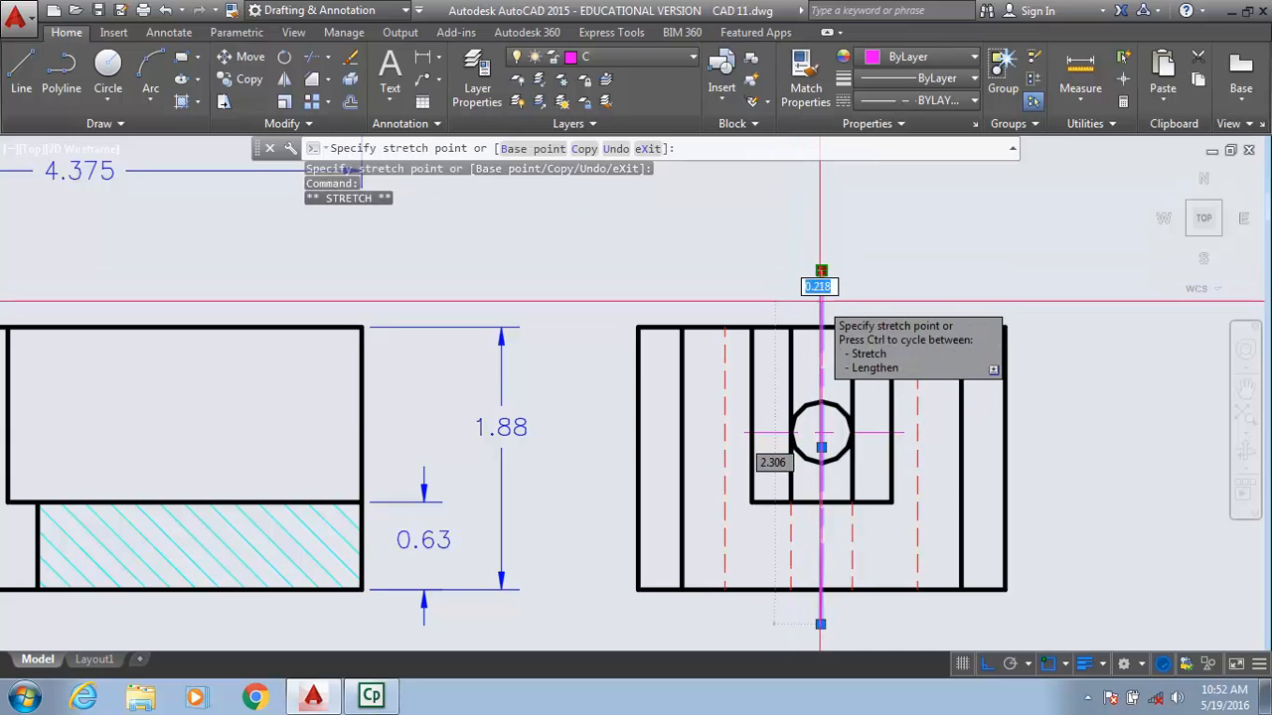
left_click(820, 301)
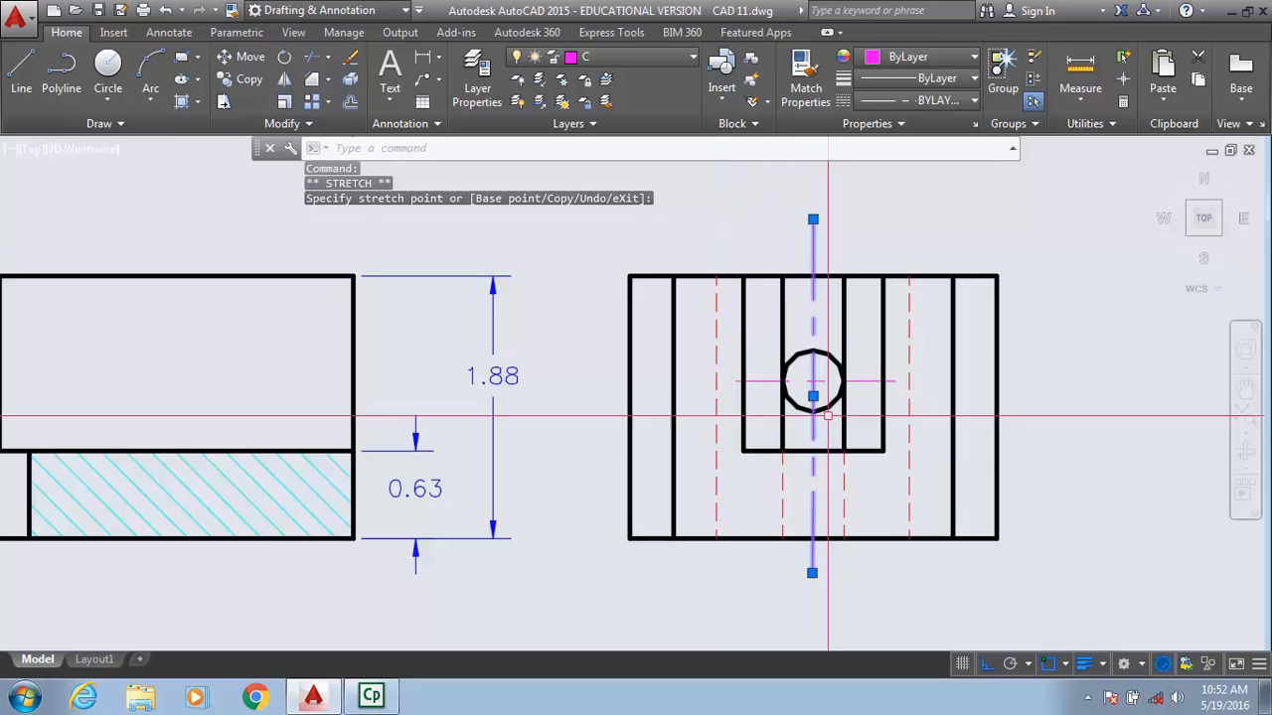
- With object snap temporarily off, shorten both ends of the side view's vertical centerline to extend just beyond the view's edges
left_click(1046, 663)
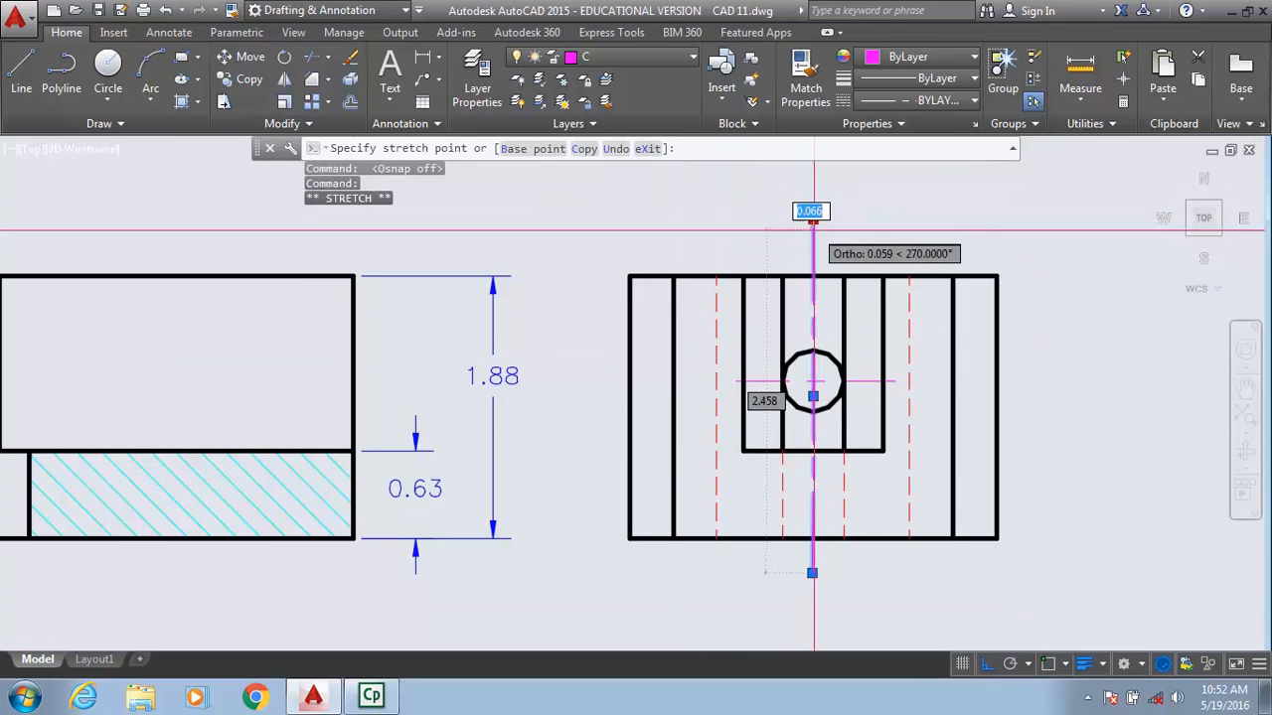
left_click(812, 248)
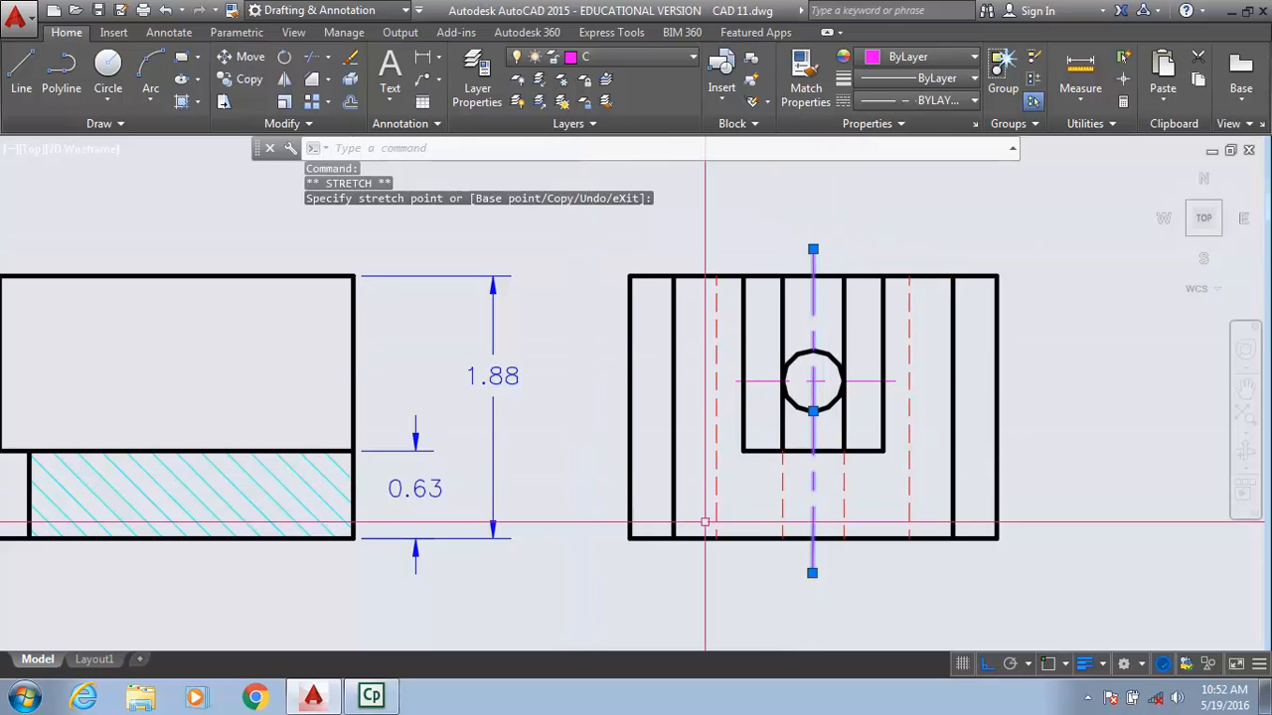
left_click(812, 572)
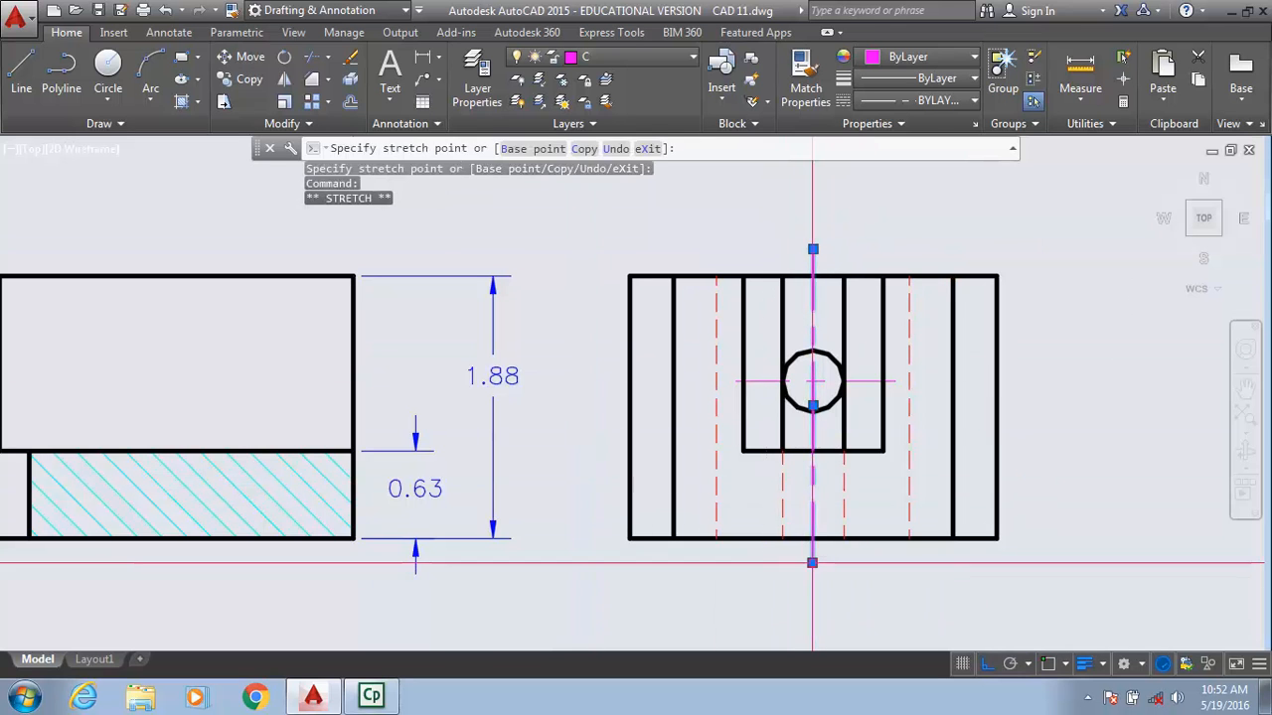
left_click(812, 563)
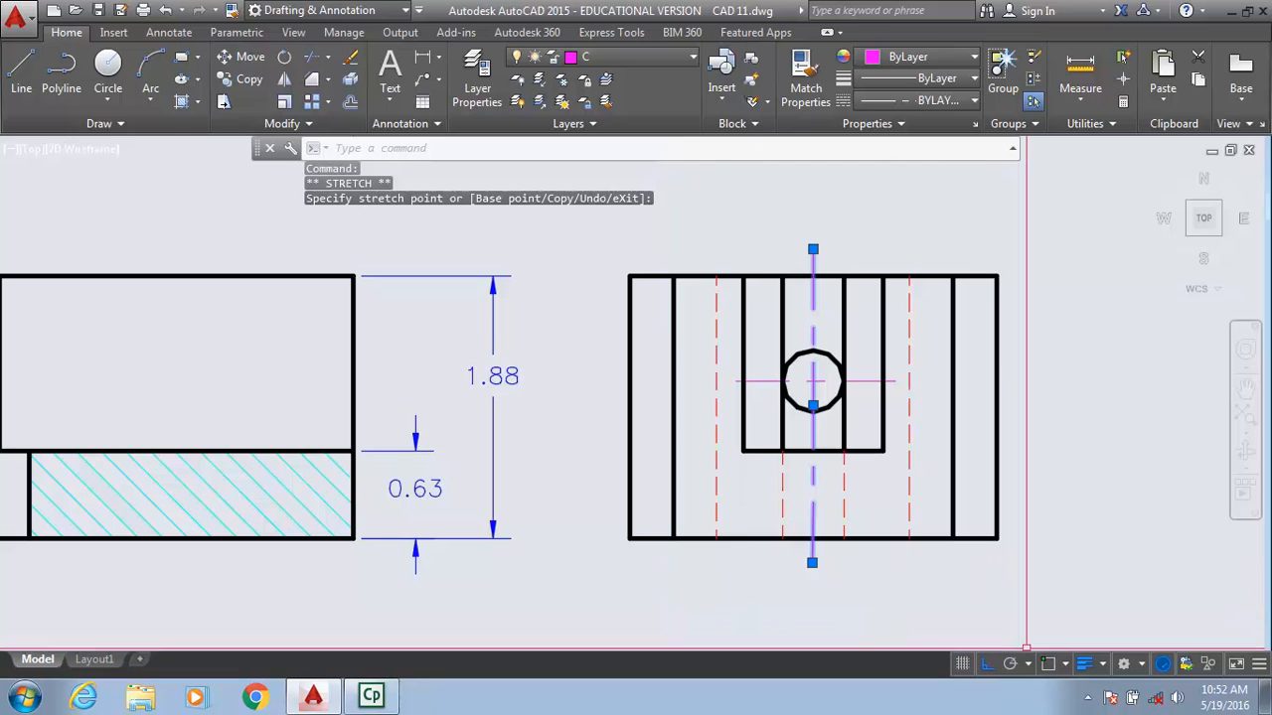
key("F3")
left_click(1113, 452)
key("Escape")
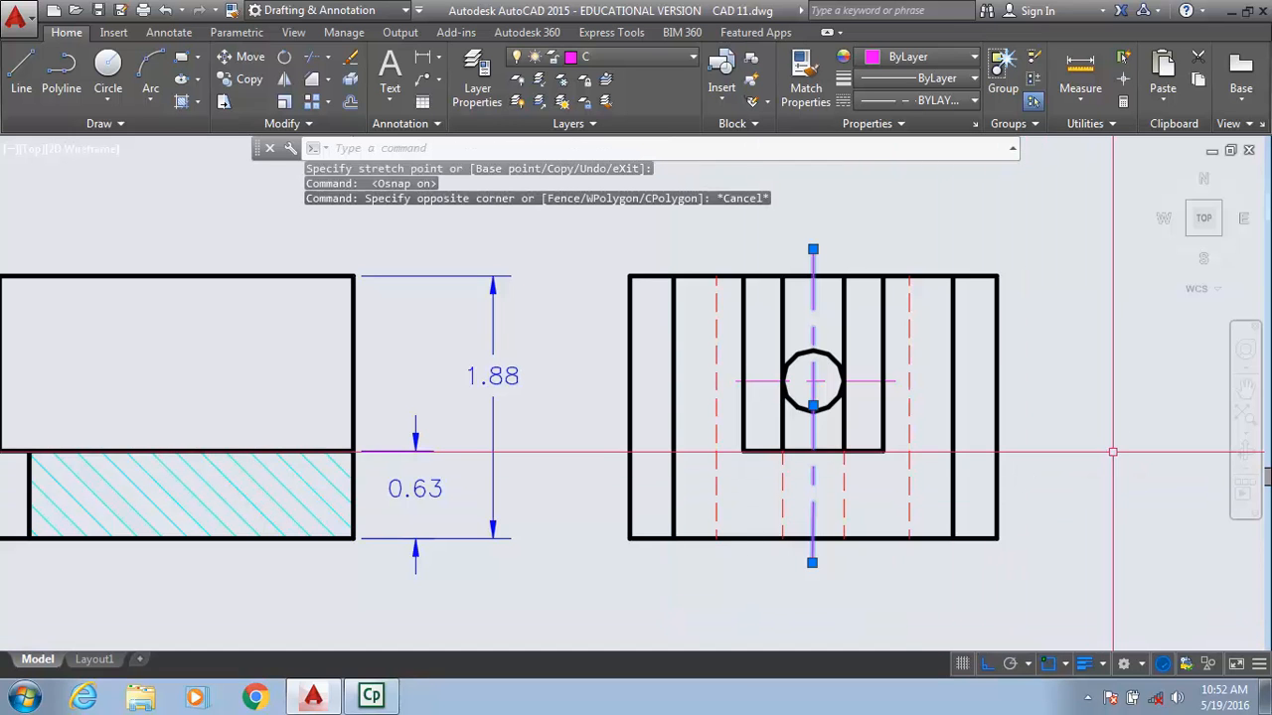
key("Escape")
- Add a linear dimension above the side view from its upper-left corner to the vertical centerline
scroll(633, 460, "down", 2)
scroll(633, 460, "down", 2)
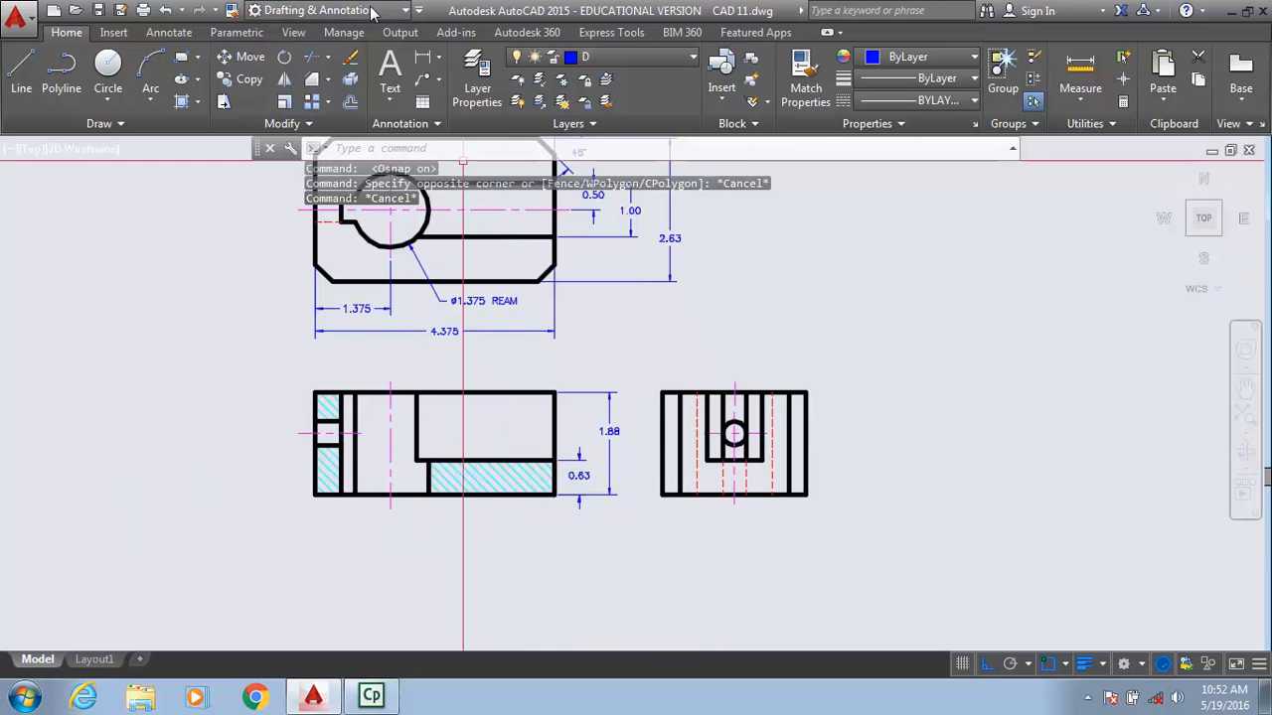
left_click(169, 36)
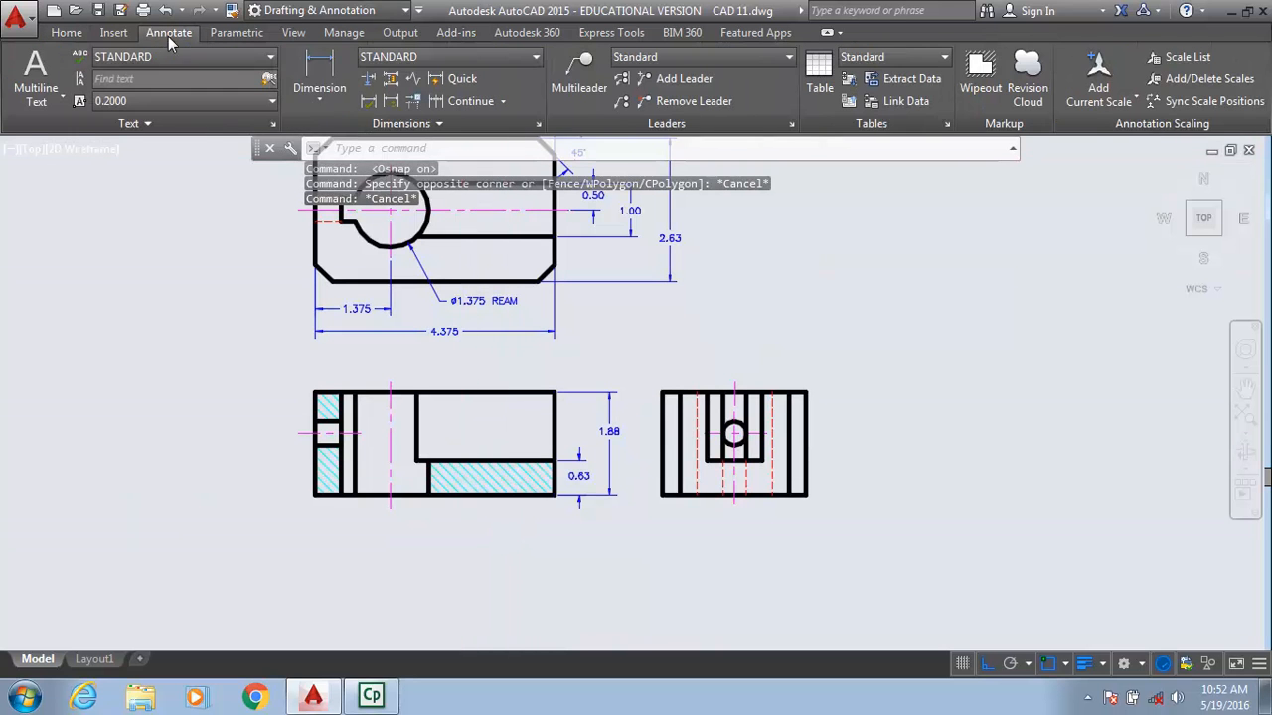
left_click(319, 78)
scroll(653, 313, "up", 4)
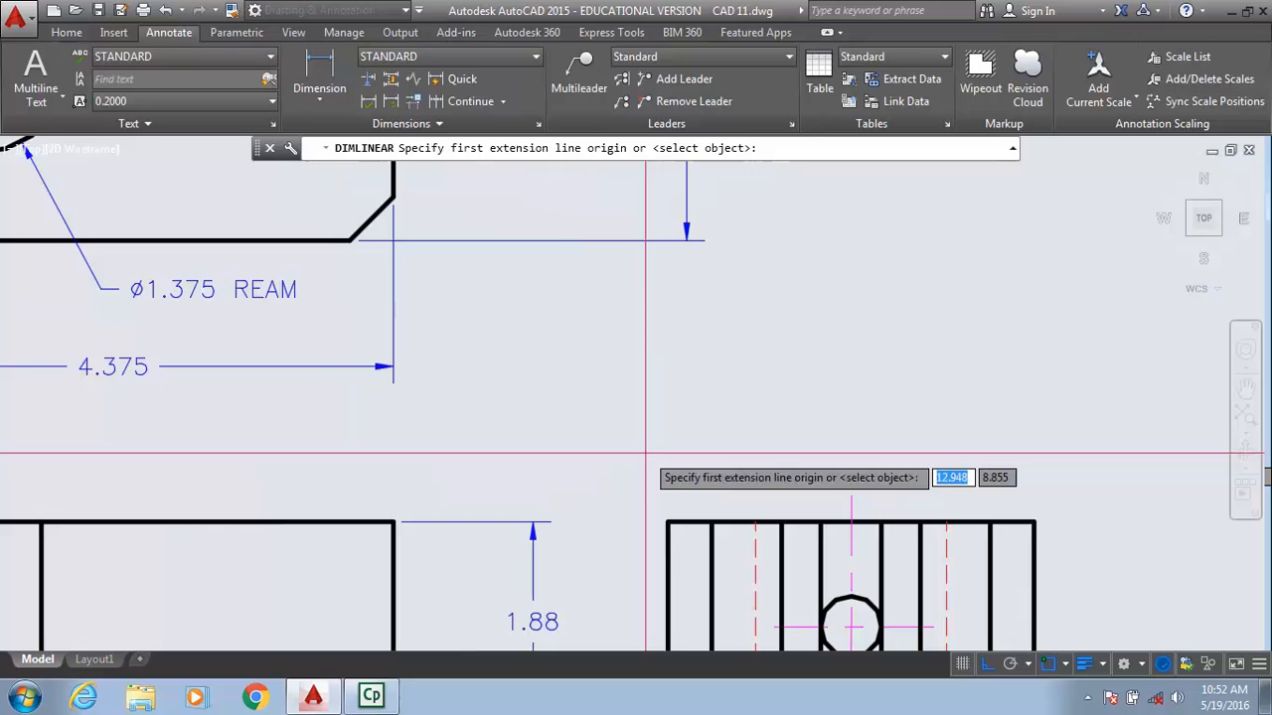
left_click(668, 521)
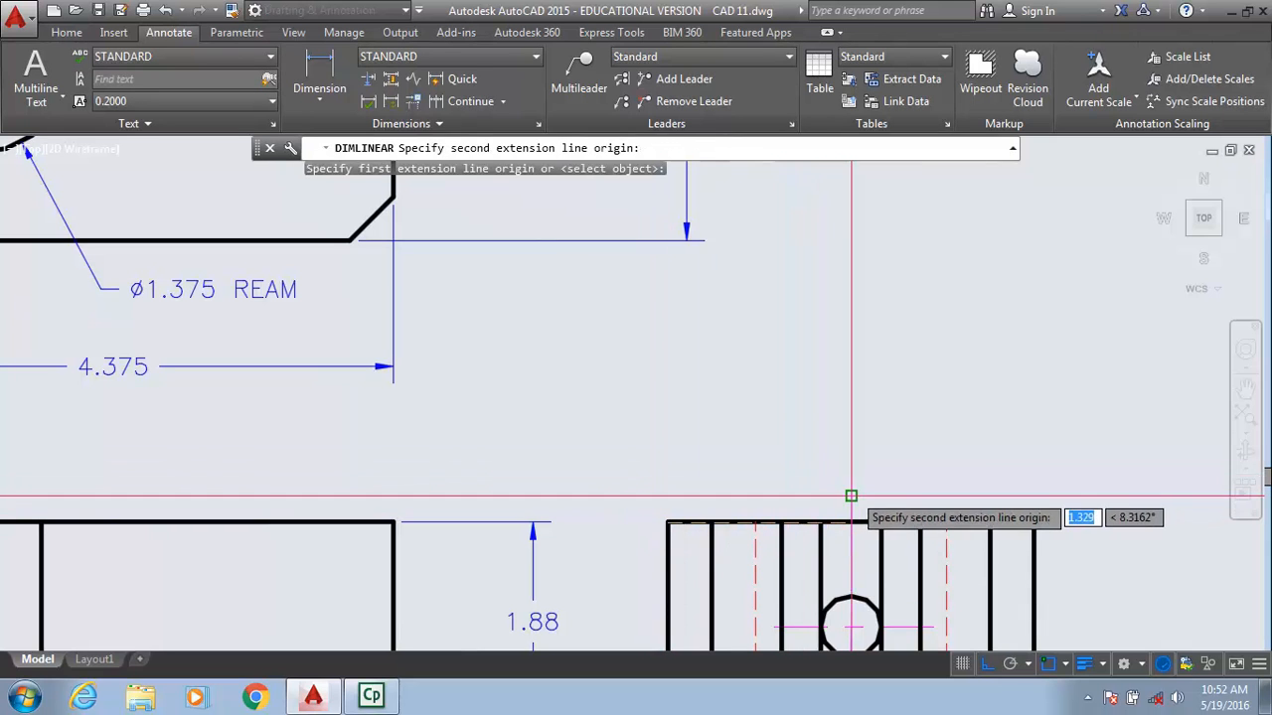
left_click(851, 498)
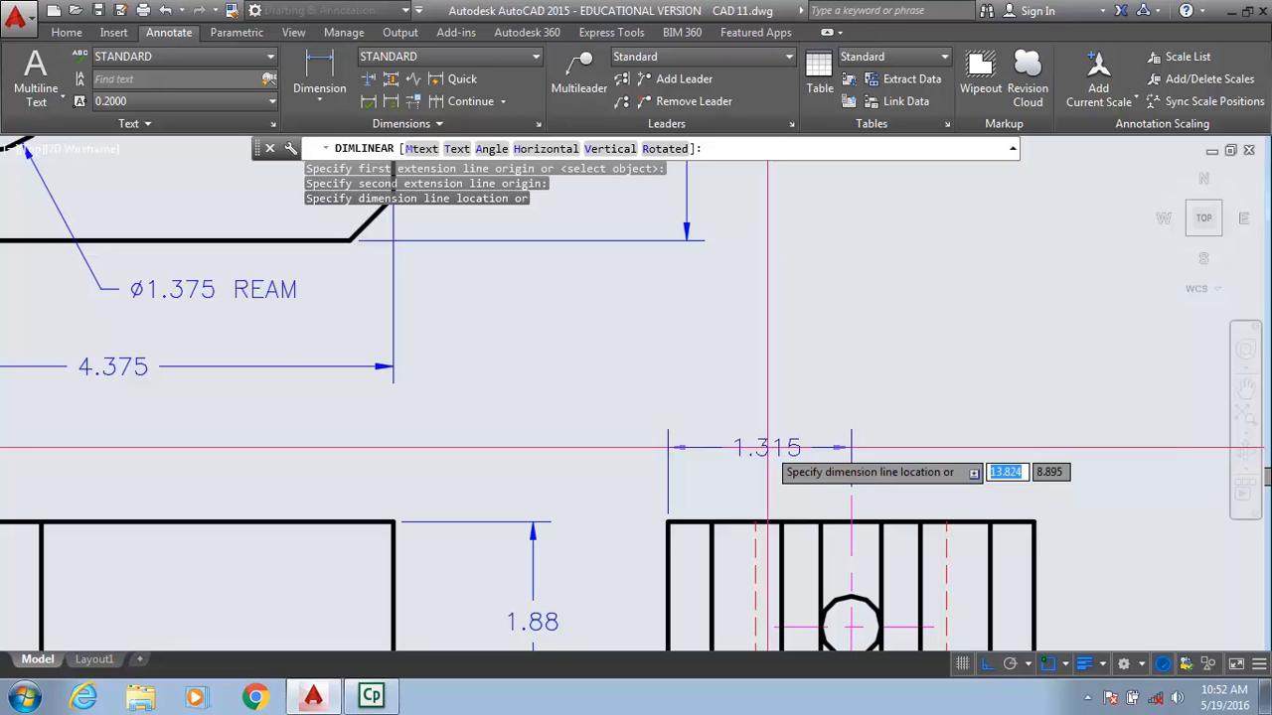
left_click(767, 447)
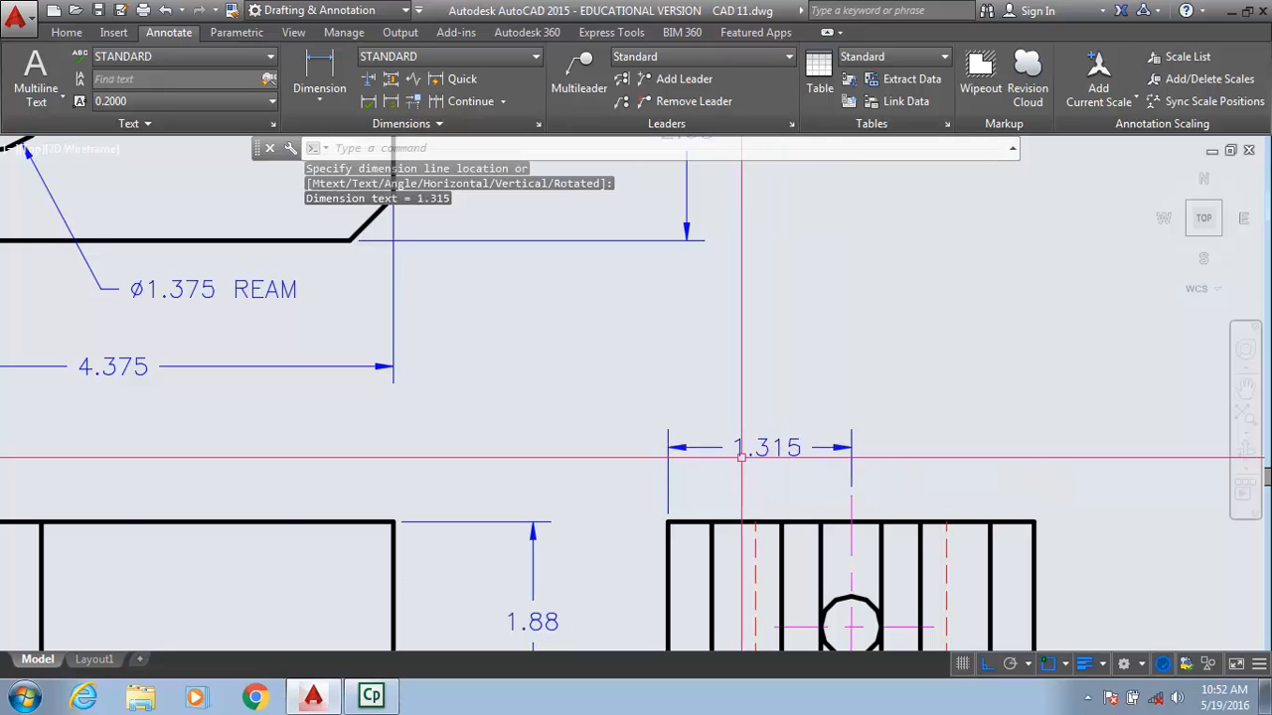
scroll(688, 481, "down", 2)
mouse_move(698, 475)
middle_mouse_down()
mouse_move(692, 418)
mouse_move(662, 375)
middle_mouse_up()
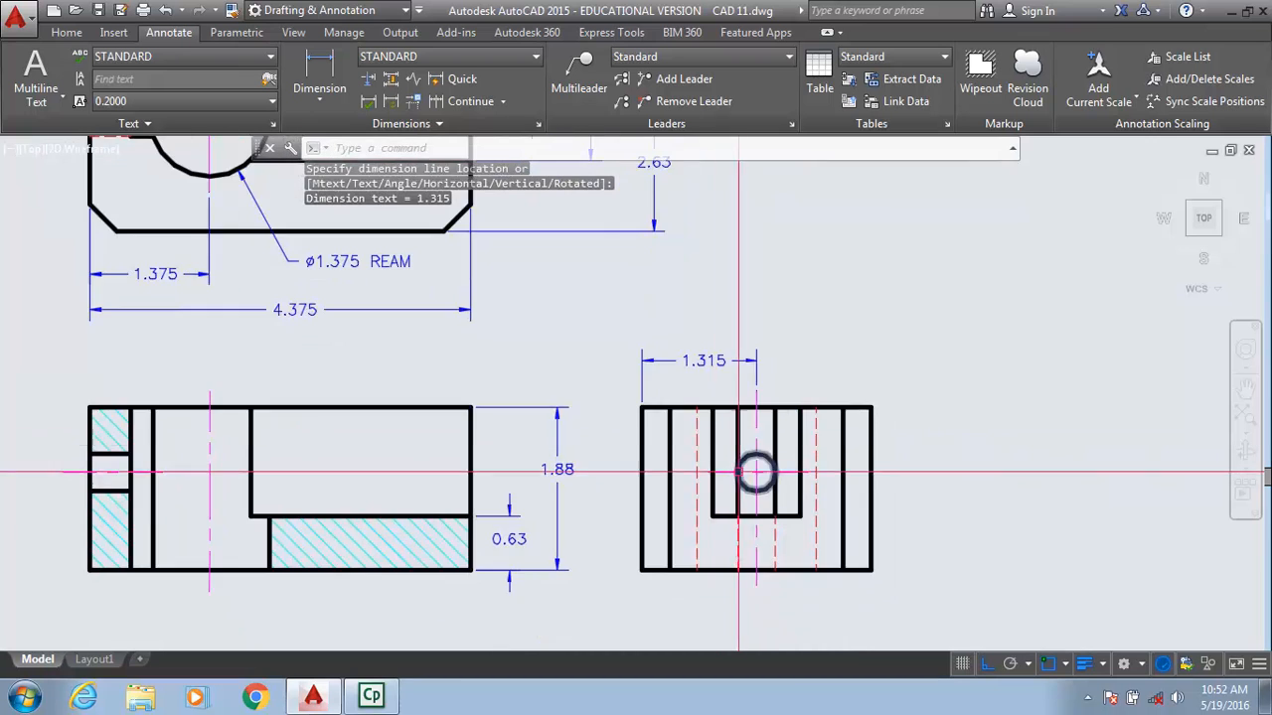
scroll(741, 472, "up", 6)
key("Escape")
key("Escape")
key("Escape")
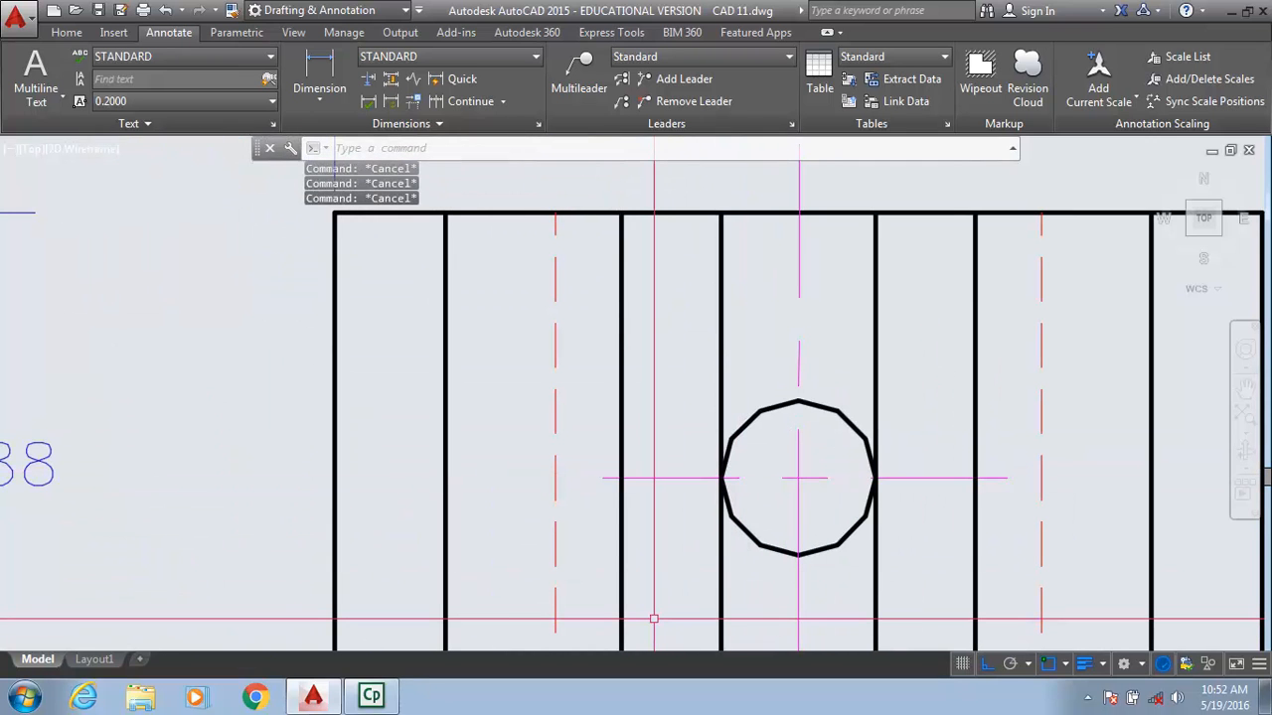
type("L")
key("Return")
type("CEN")
key("Return")
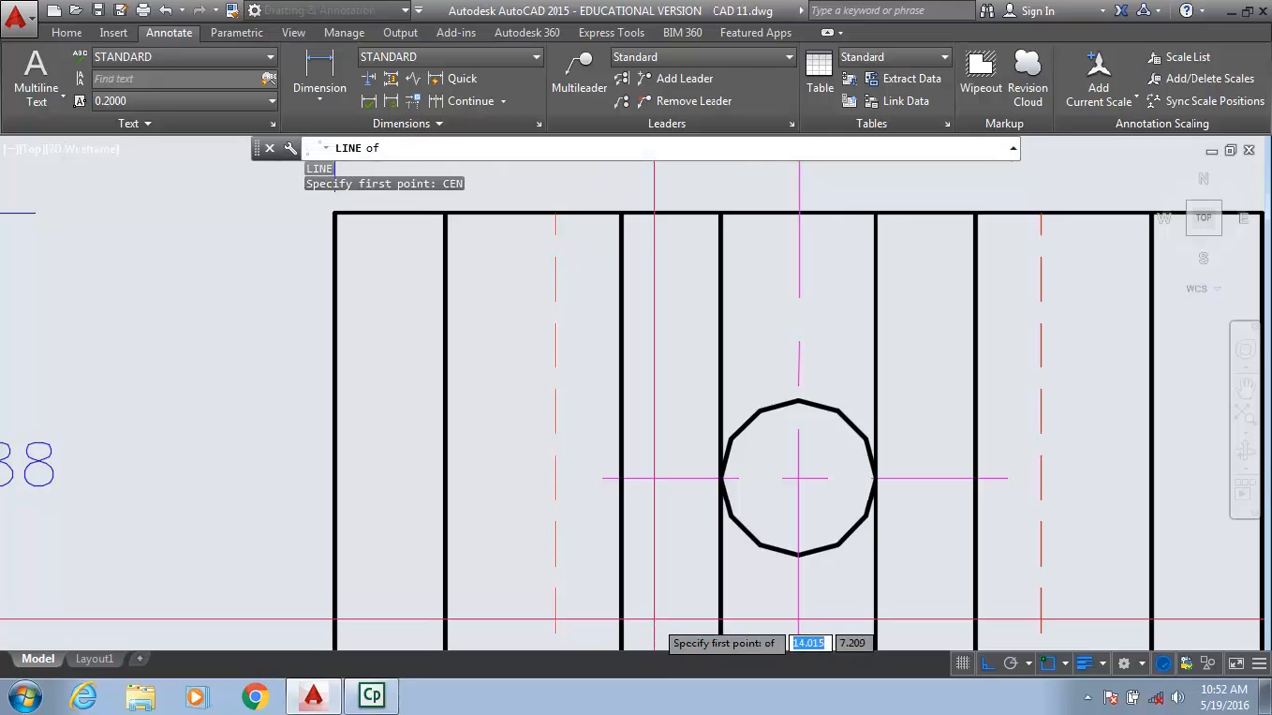
left_click(797, 478)
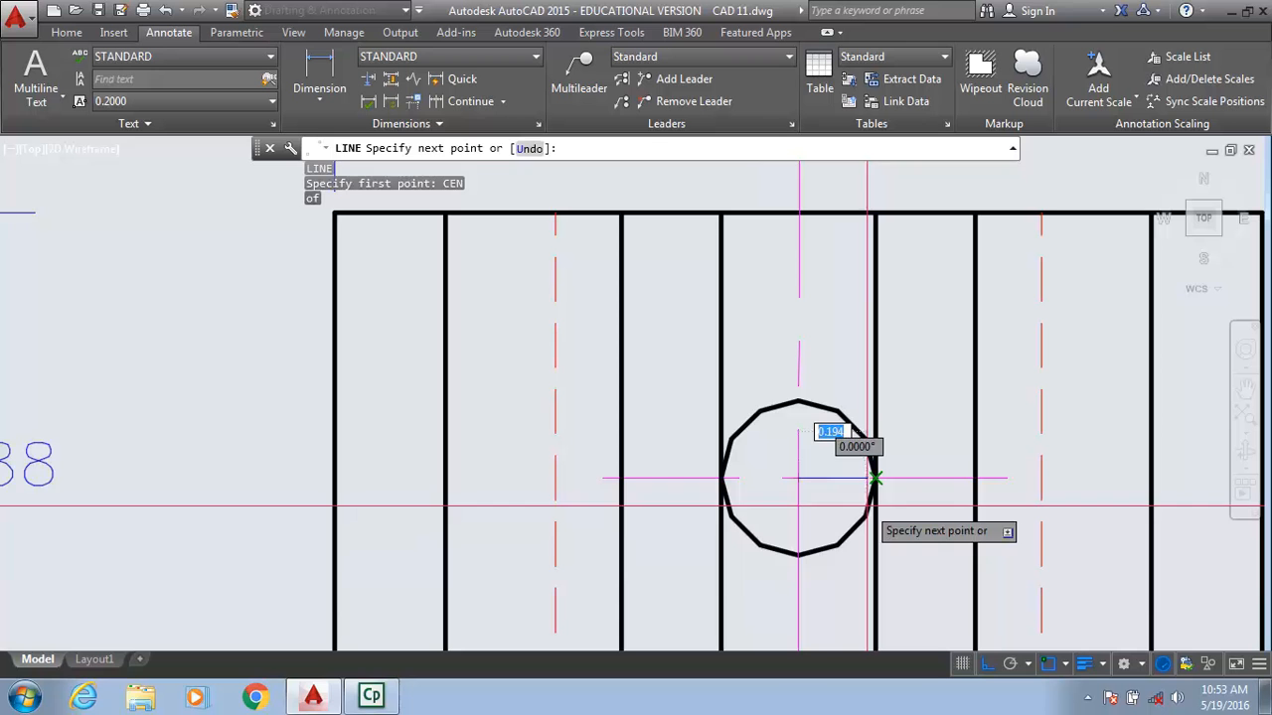
key("Escape")
scroll(590, 407, "up", 2)
scroll(593, 410, "down", 5)
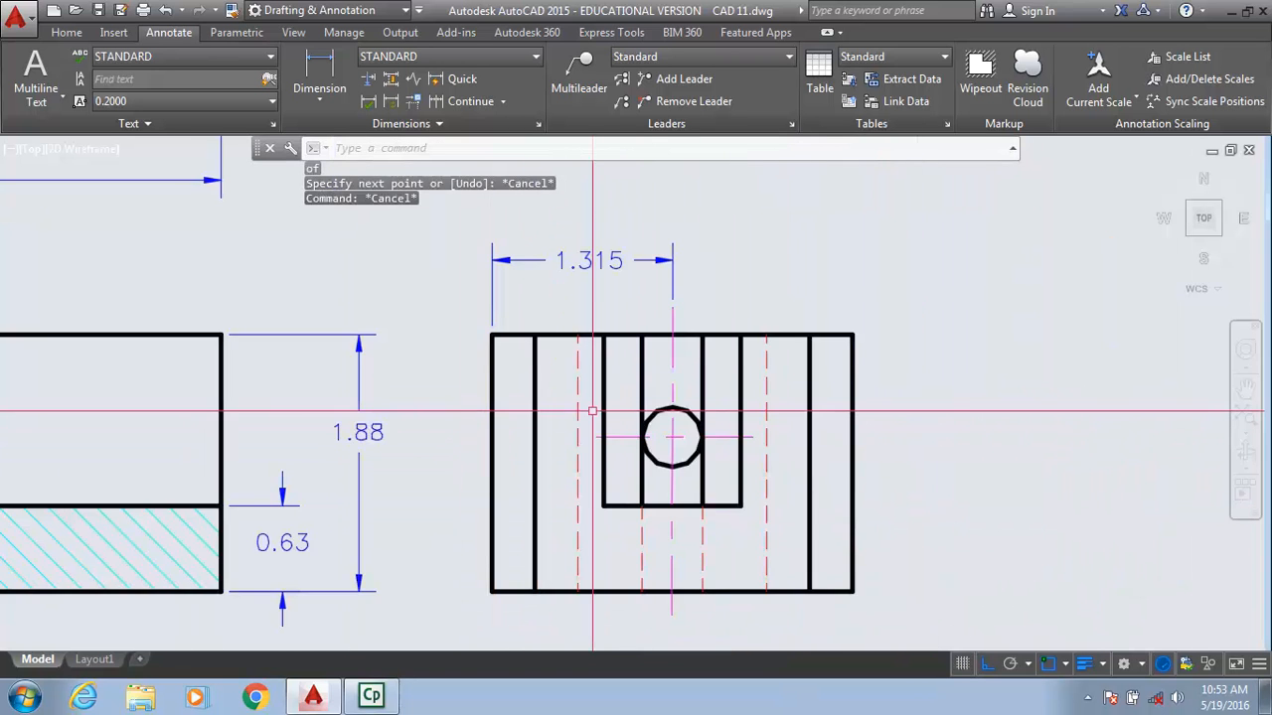
- Dimension the vertical distance from the side view's lower-right corner to the circle's horizontal centerline, placing it right of the view
scroll(593, 411, "down", 2)
mouse_move(427, 516)
middle_mouse_down()
mouse_move(494, 512)
mouse_move(400, 513)
middle_mouse_up()
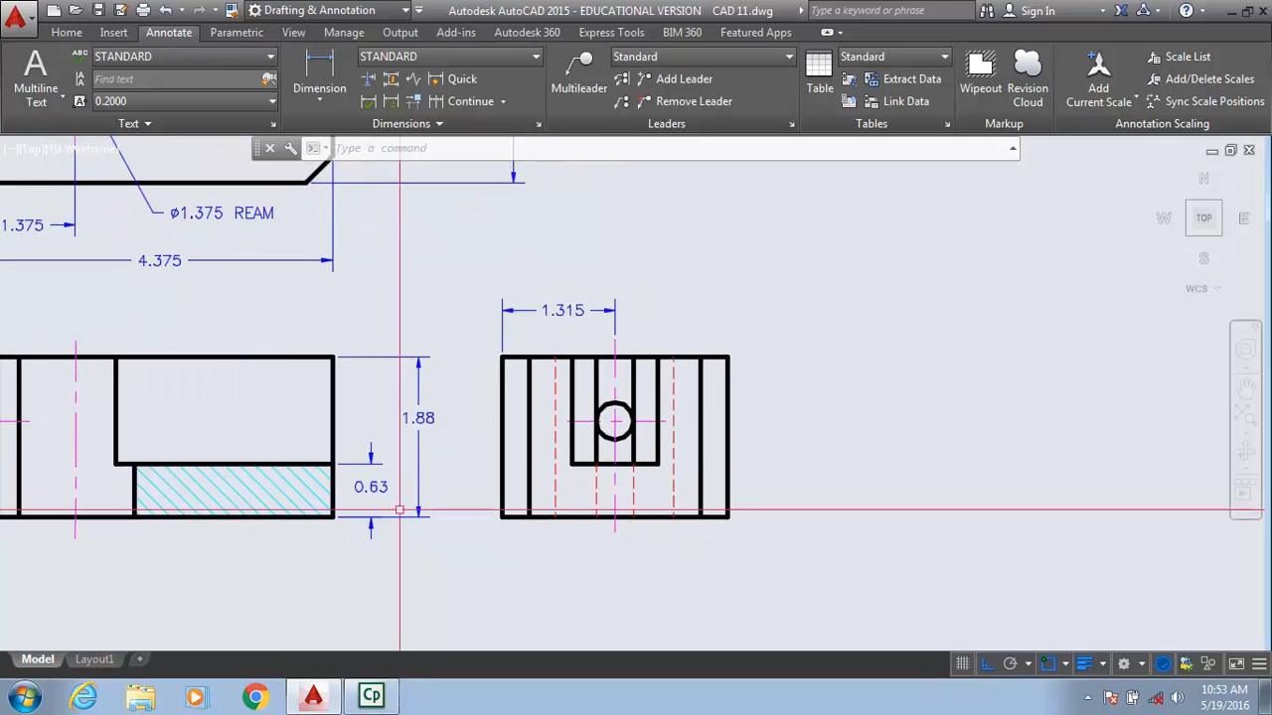
left_click(308, 64)
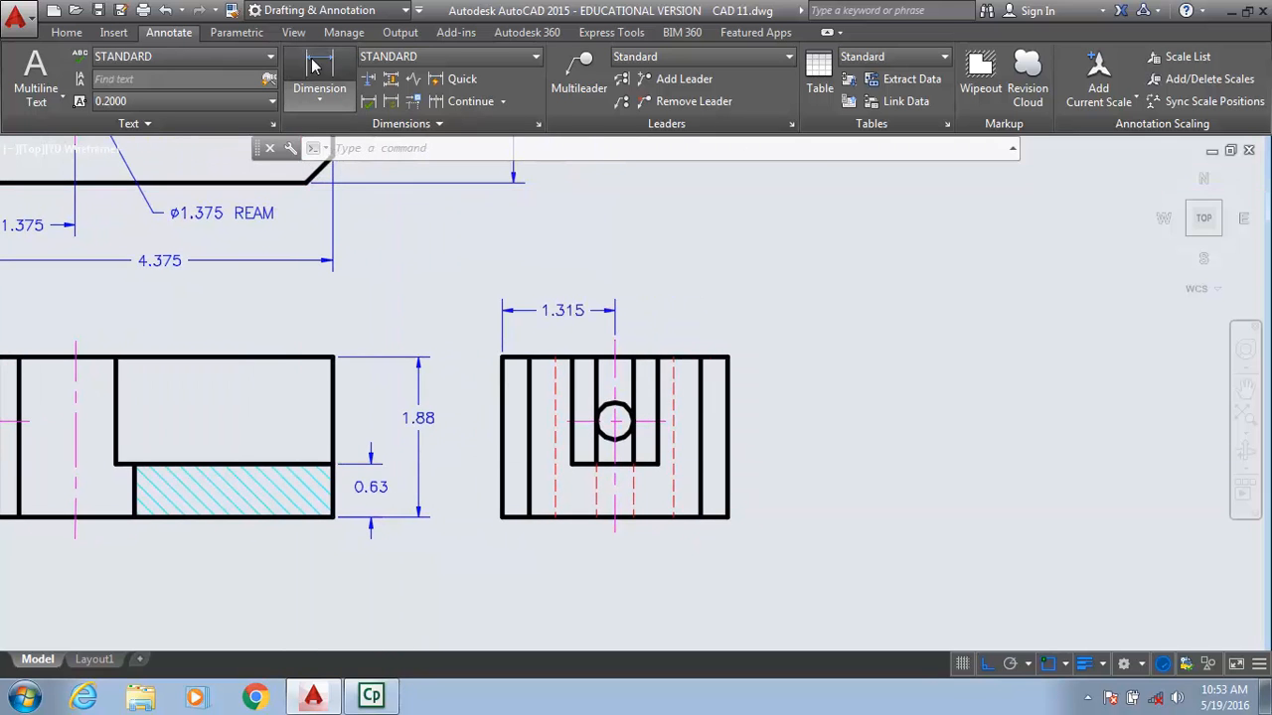
left_click(727, 517)
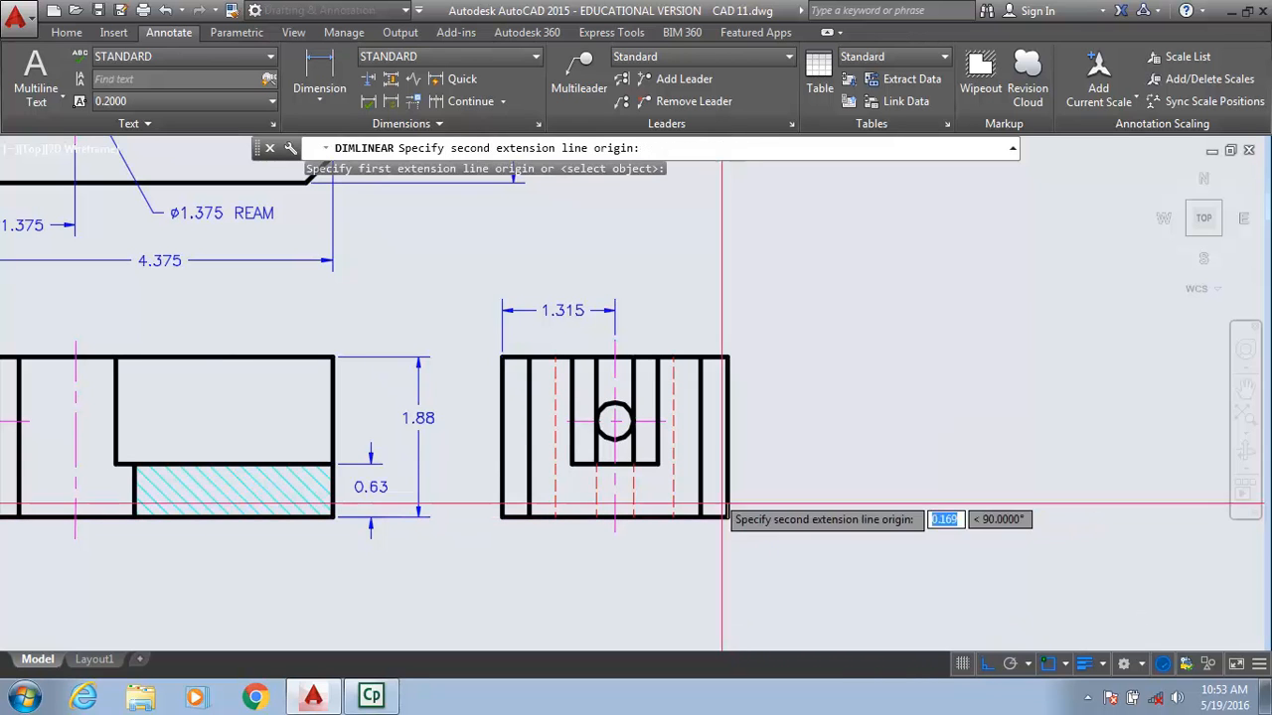
left_click(665, 421)
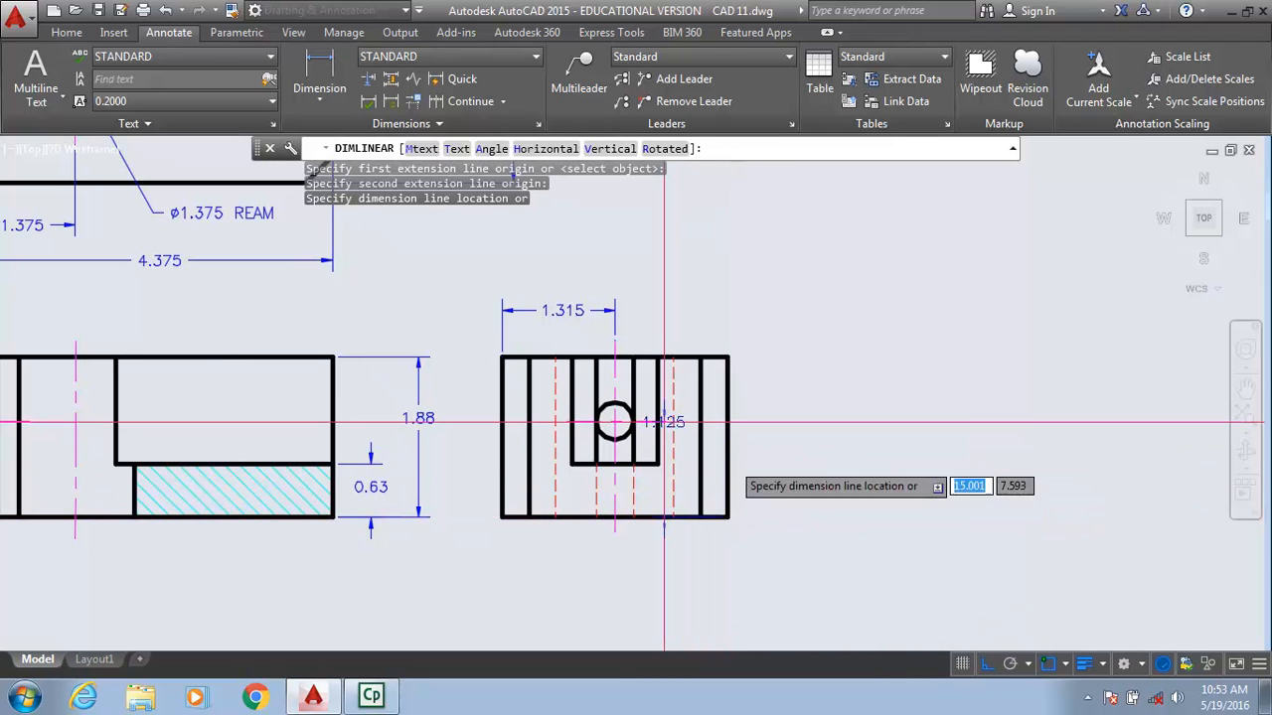
left_click(773, 467)
- Match the side view's two linear dimensions to the properties of the front view's overall height dimension
middle_click_drag(440, 375, 445, 469)
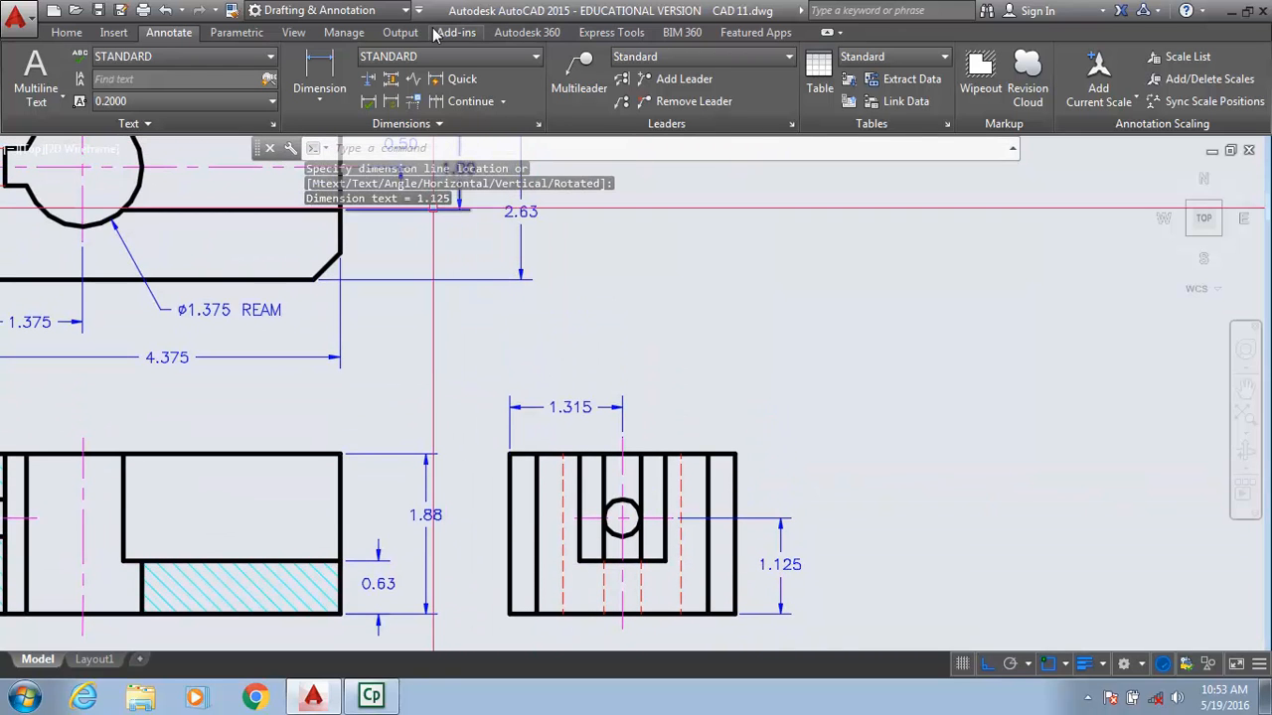
left_click(66, 32)
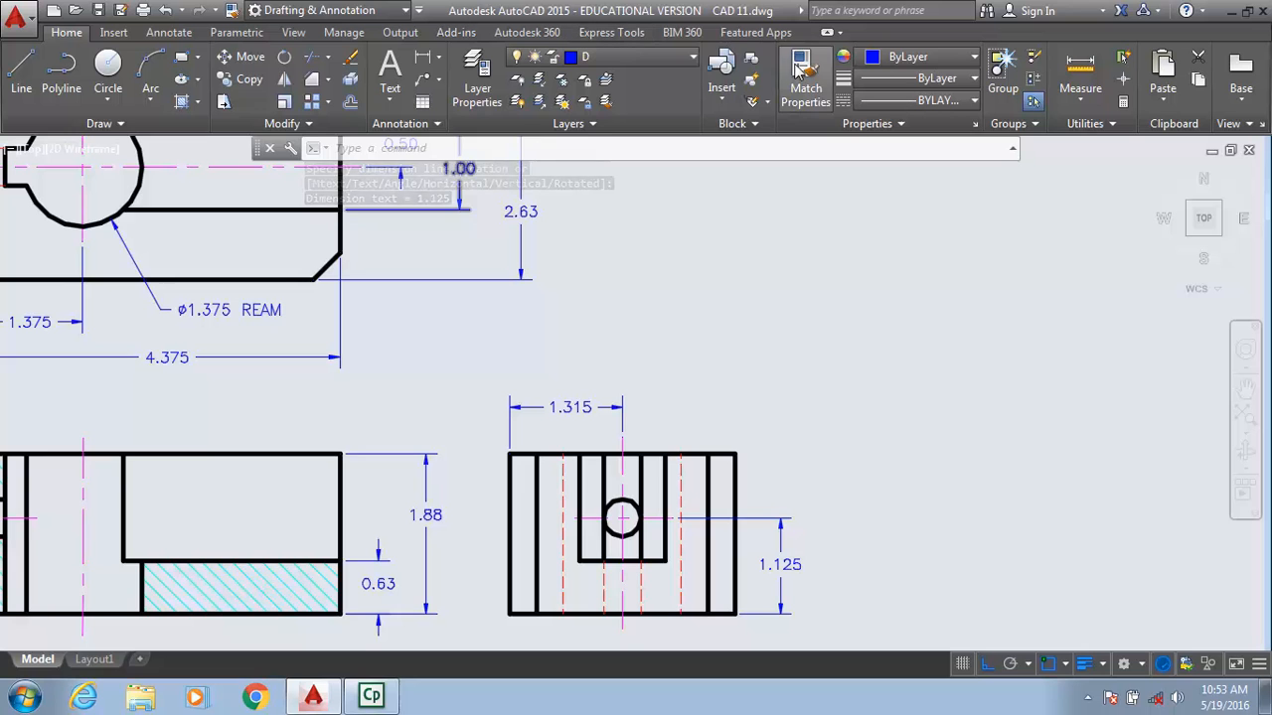
left_click(805, 87)
left_click(425, 514)
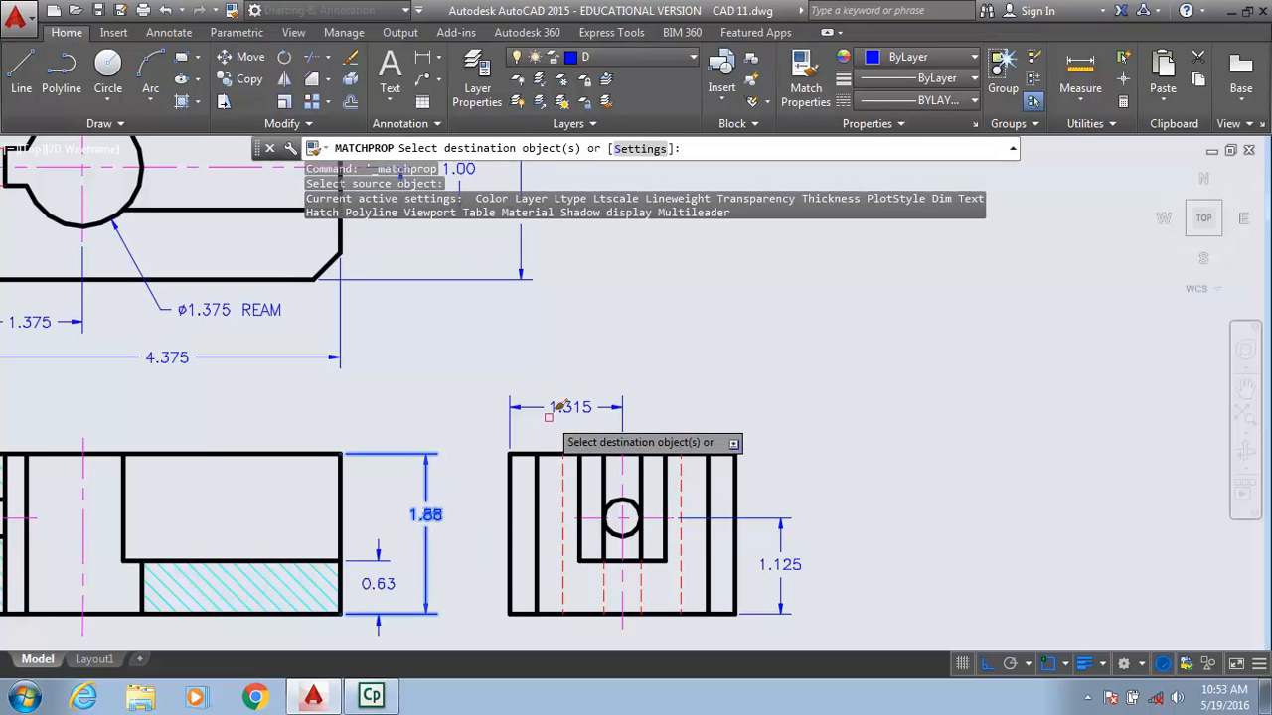
left_click(571, 402)
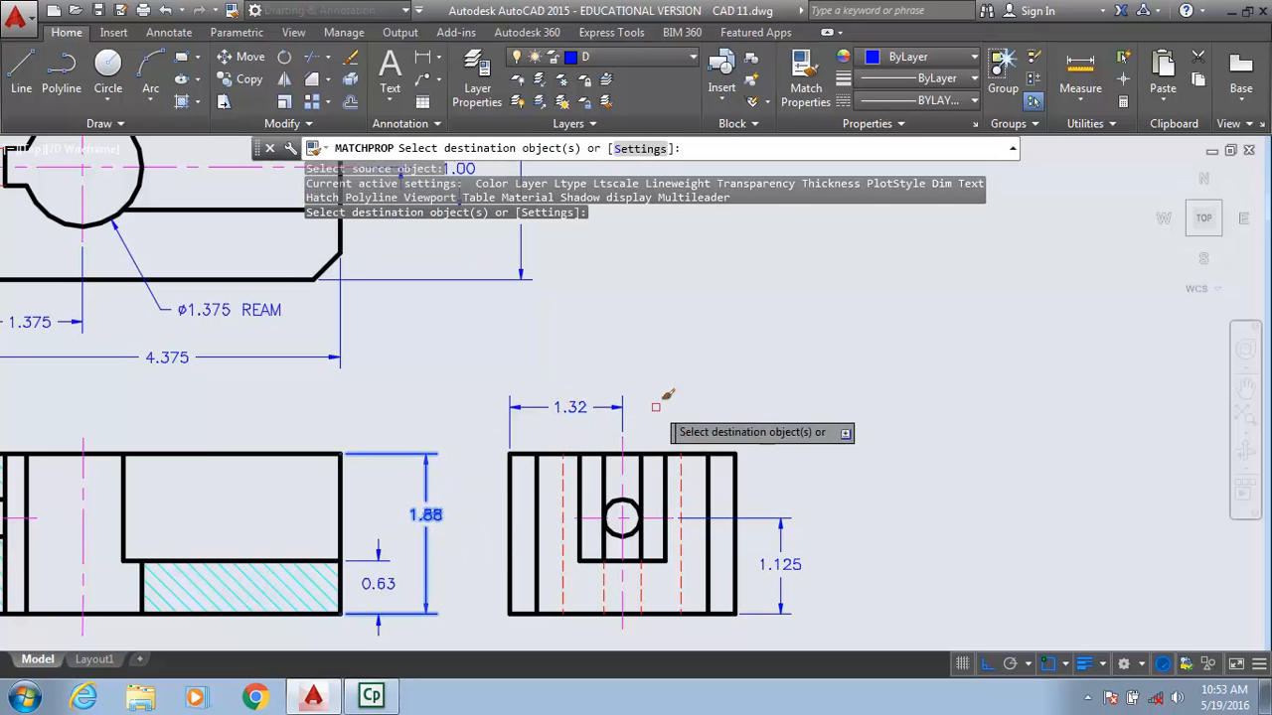
left_click(780, 561)
right_click(761, 376)
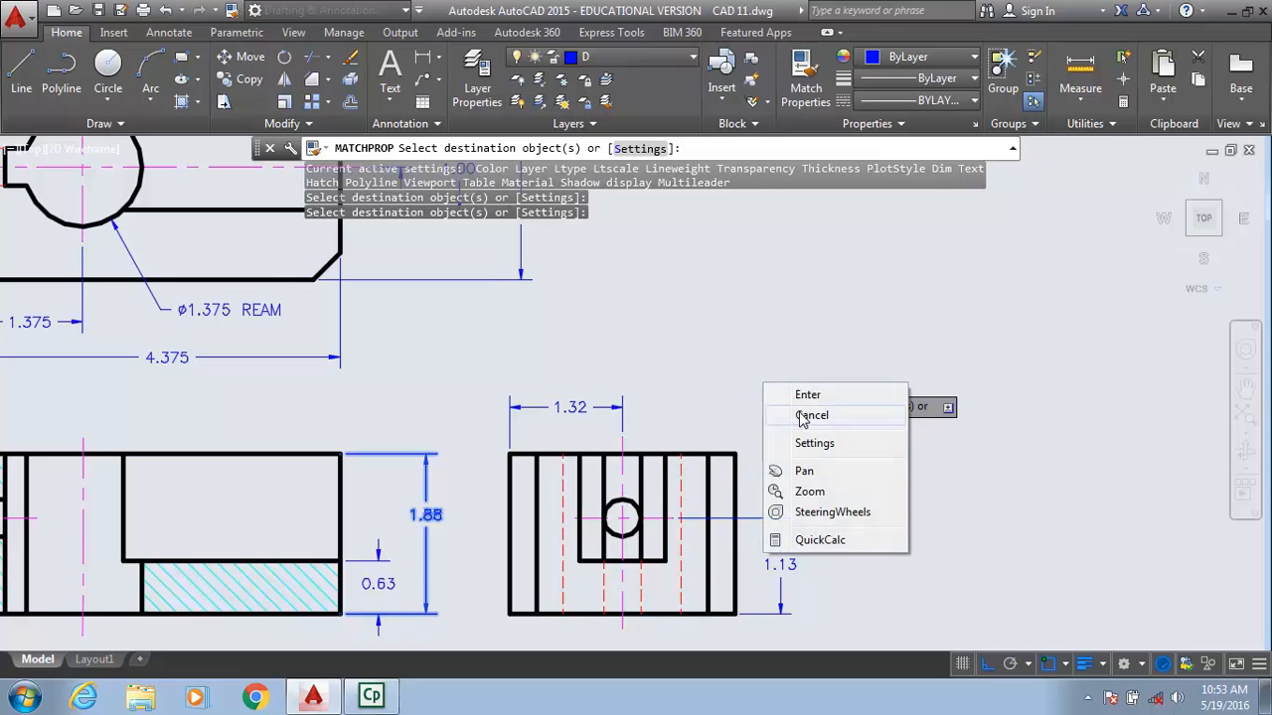
left_click(781, 418)
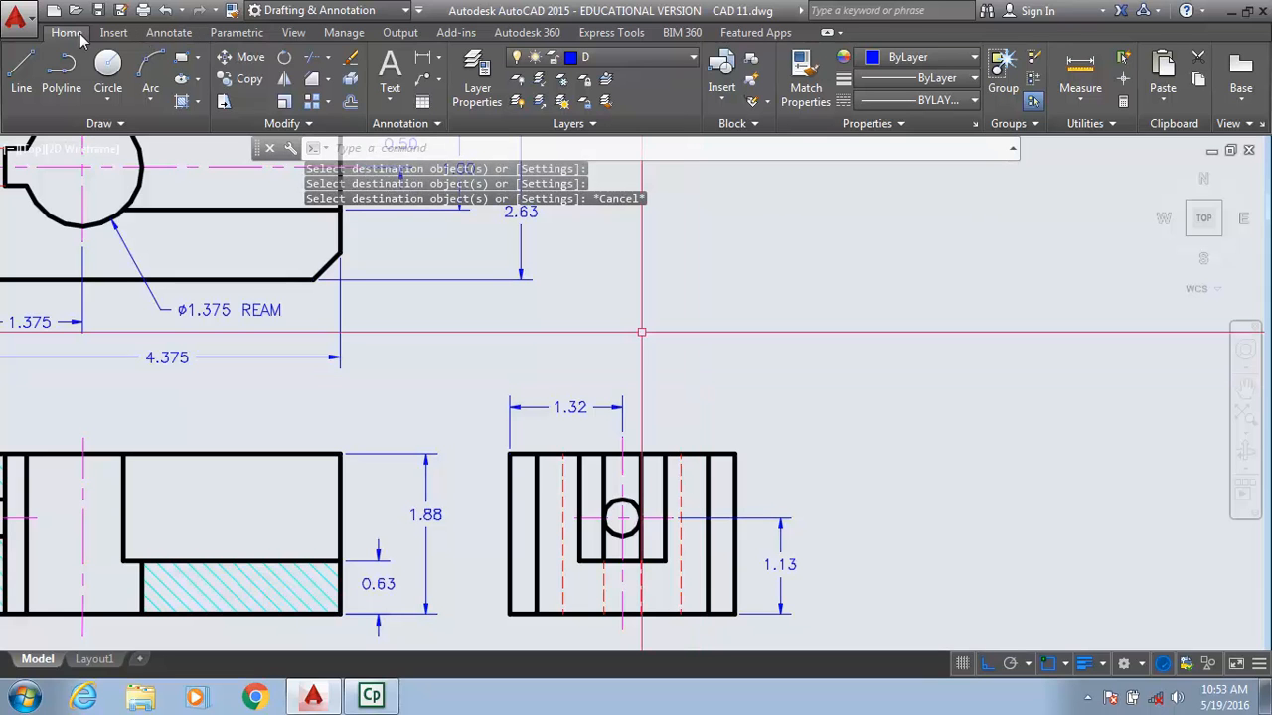
- Add a diameter dimension to the side view's circle, placing its text above the view to the right of the centerline
left_click(169, 32)
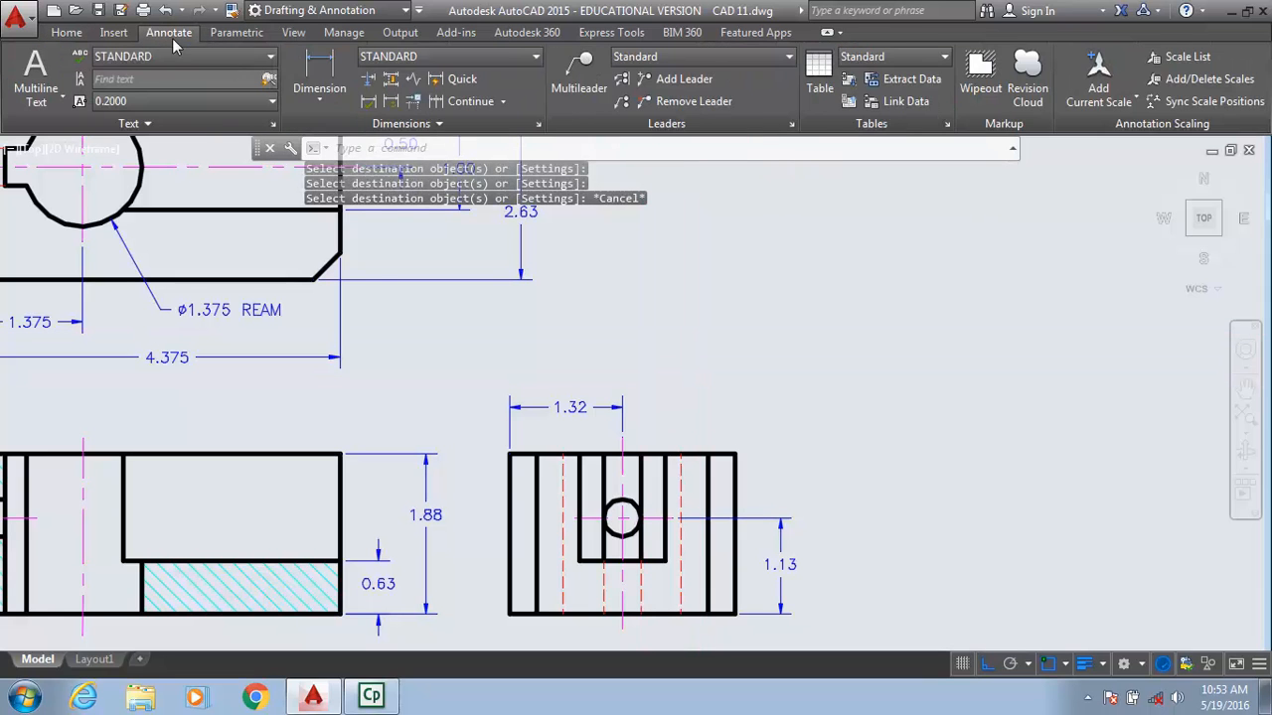
left_click(323, 102)
left_click(315, 322)
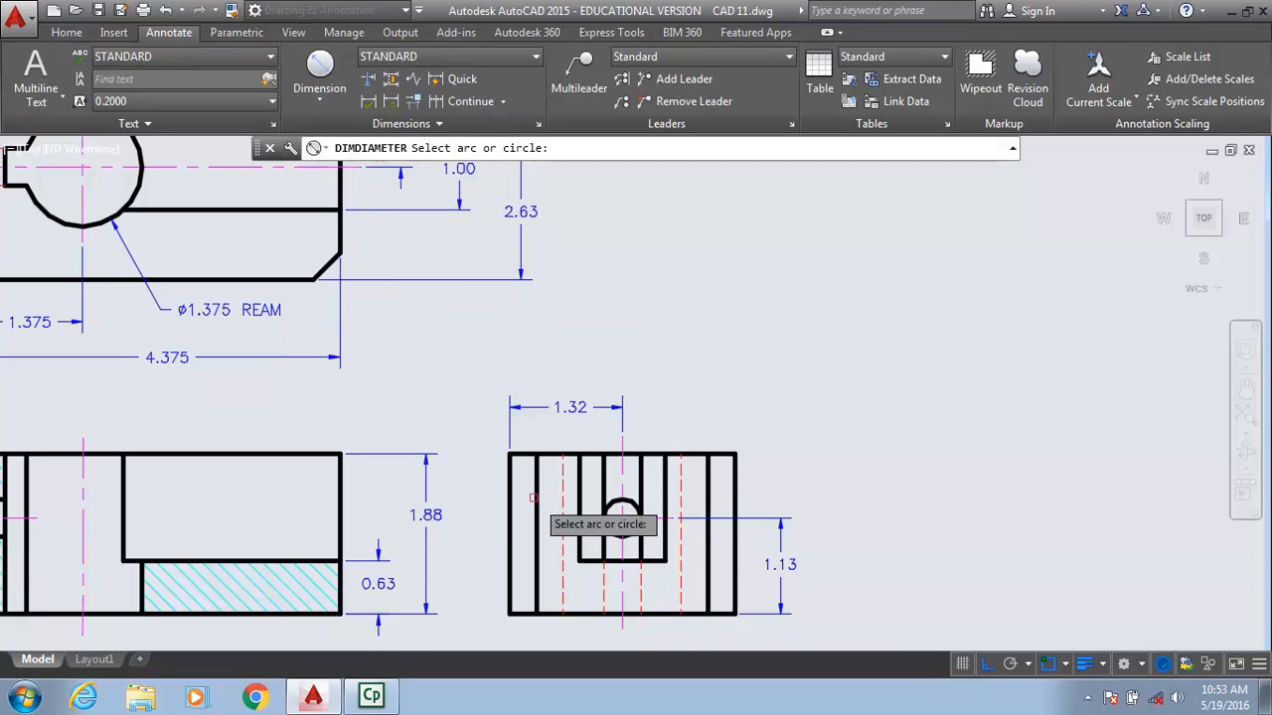
left_click(632, 503)
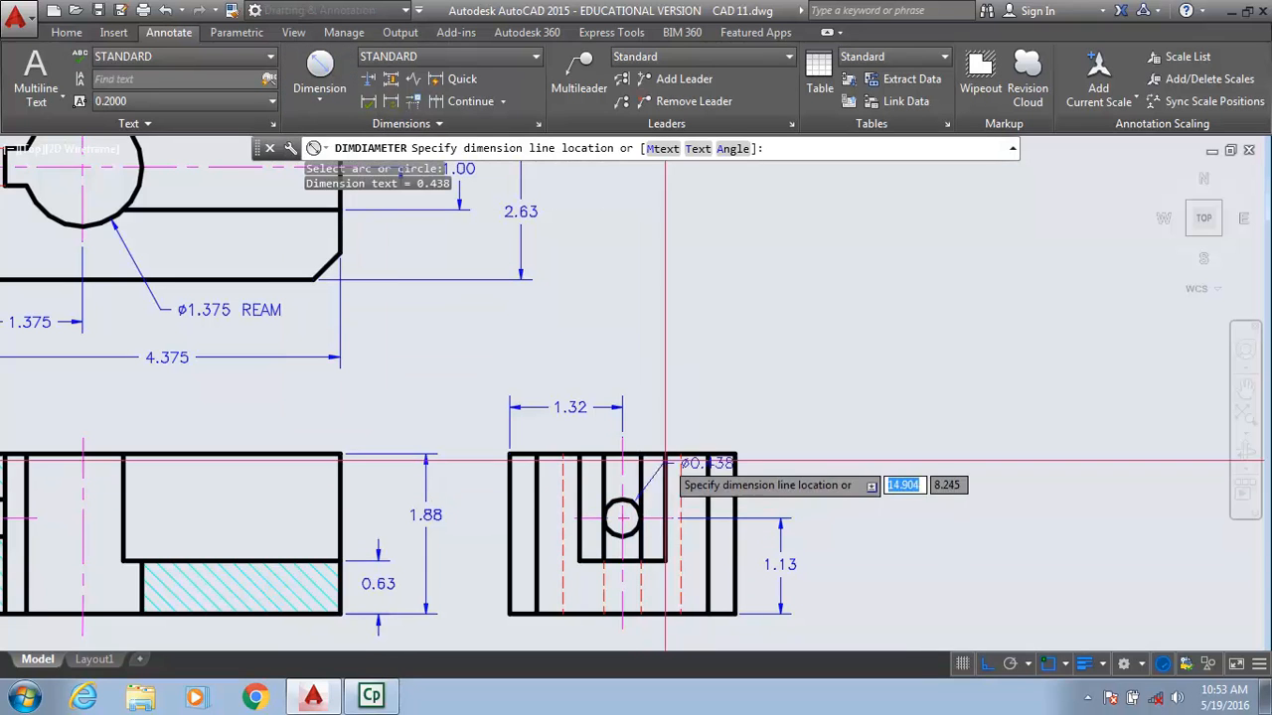
left_click(698, 406)
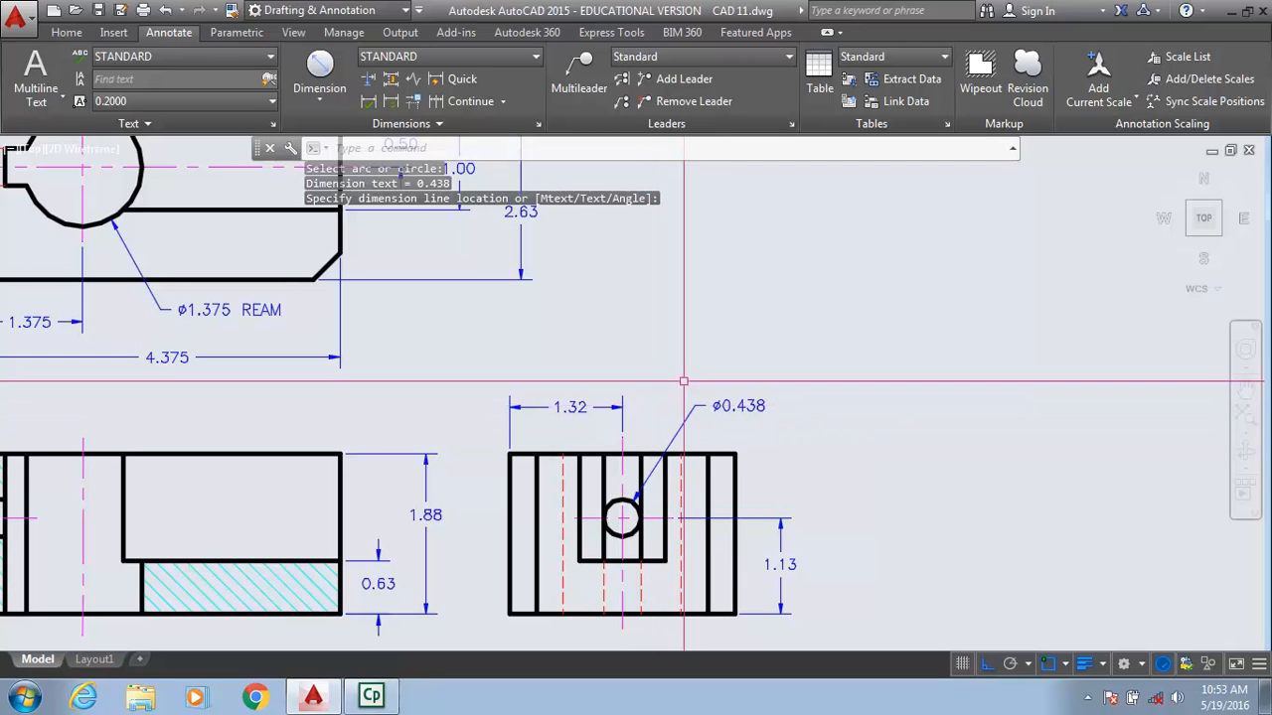
- Append DRILL to the text of the side view circle's diameter dimension
double_click(751, 411)
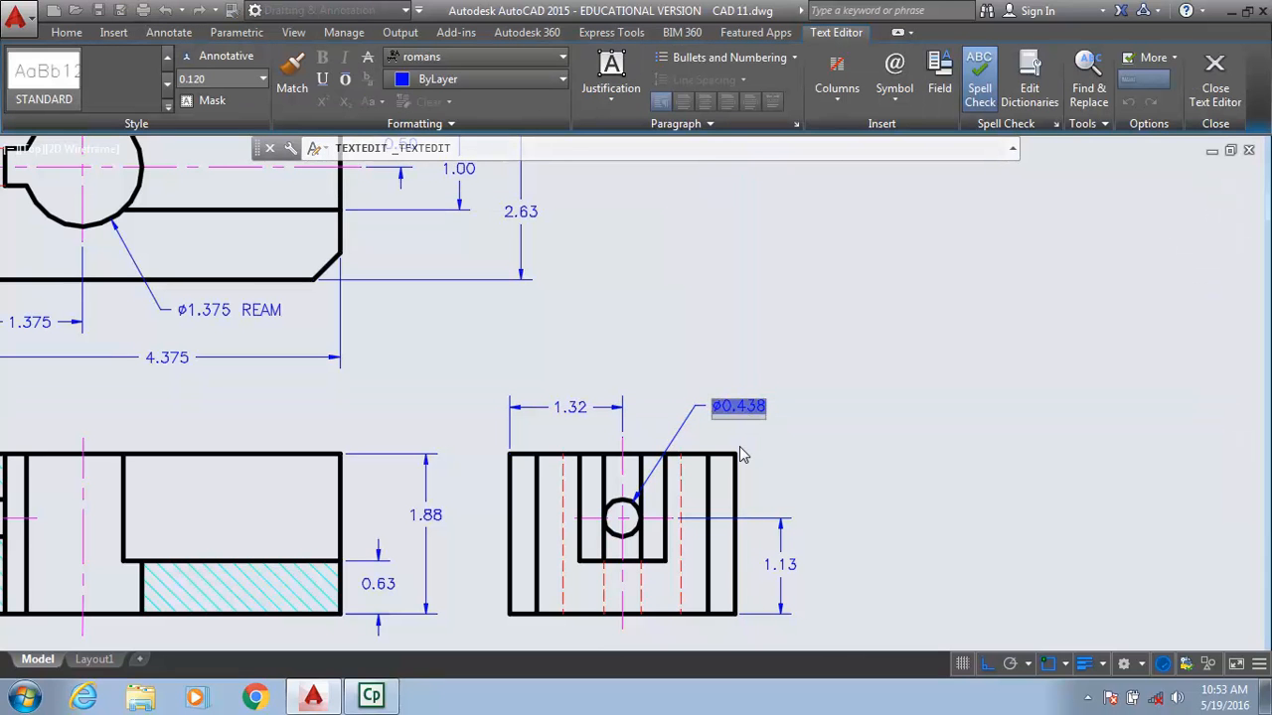
type("DRILL")
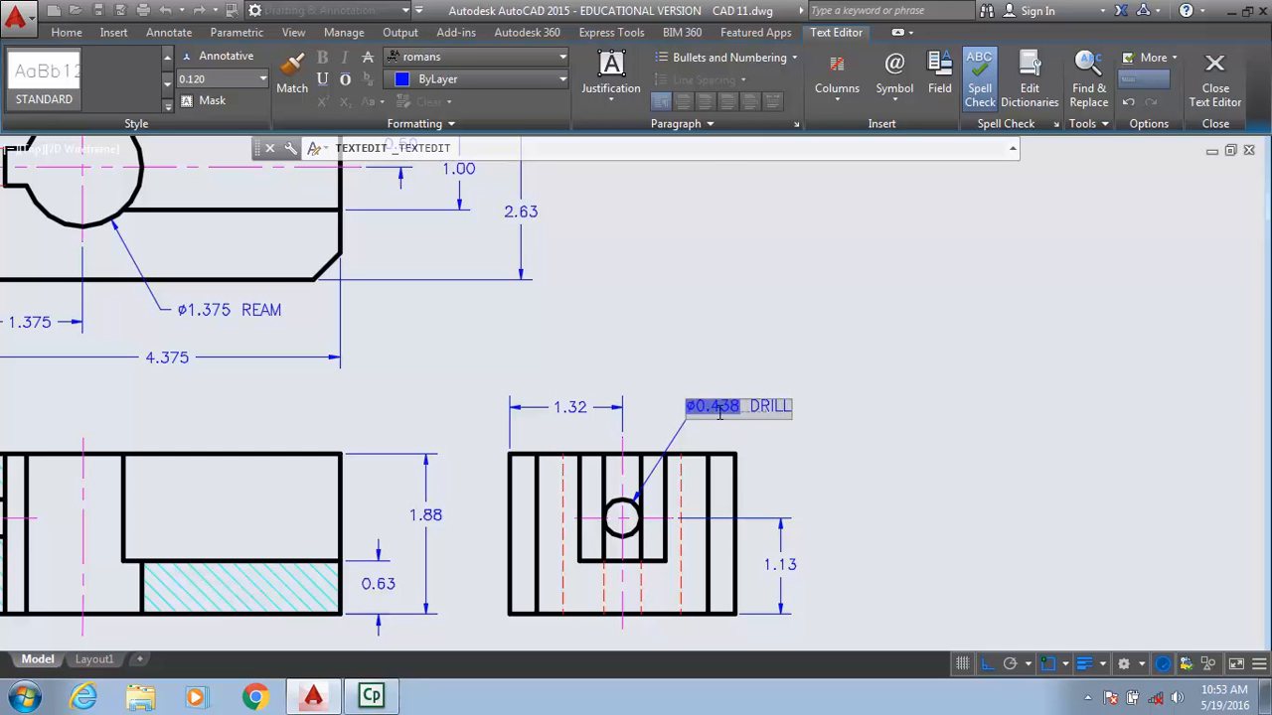
left_click(720, 348)
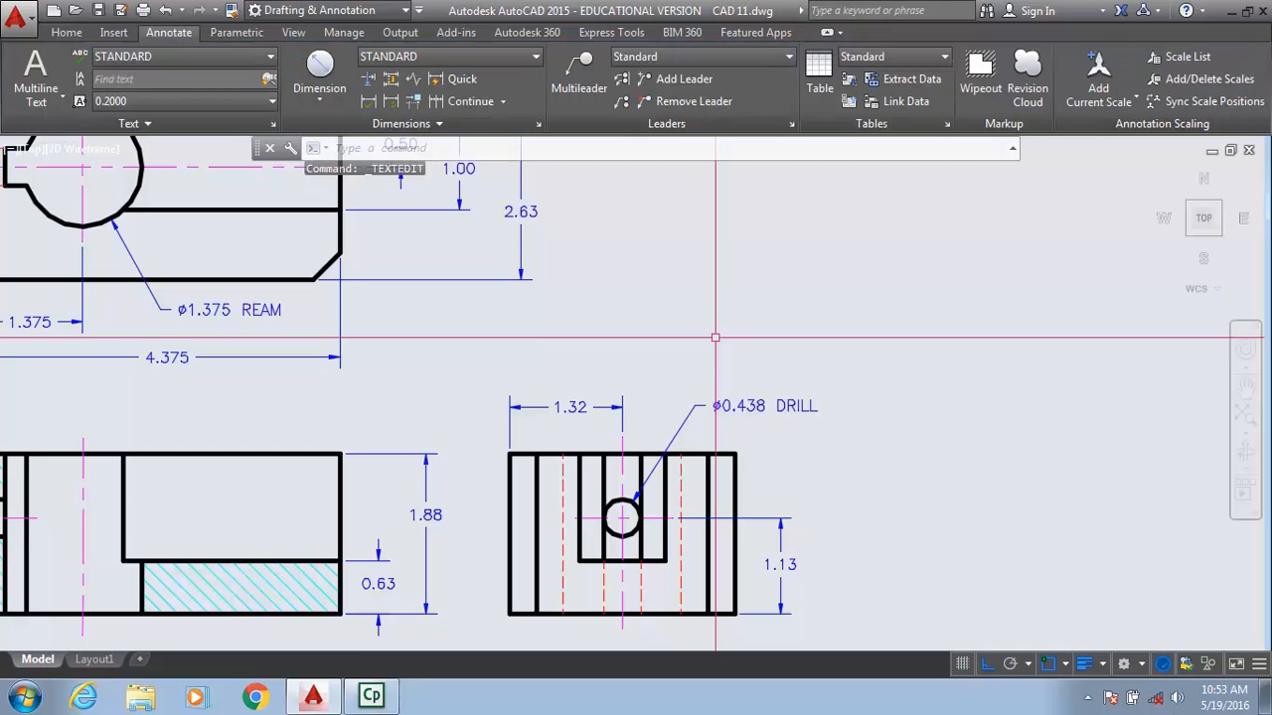
- Set the precision of the side view circle's diameter dimension to 0.00
left_click(760, 405)
right_click(753, 406)
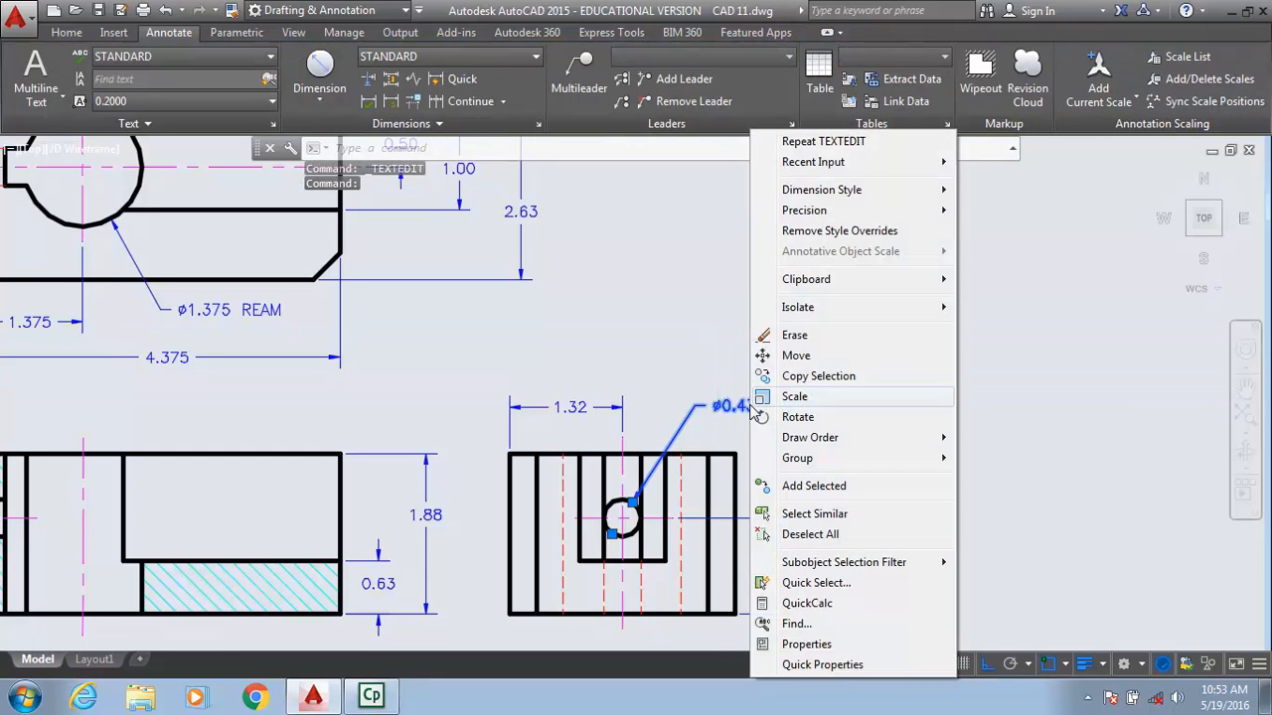
mouse_move(808, 215)
left_click(971, 254)
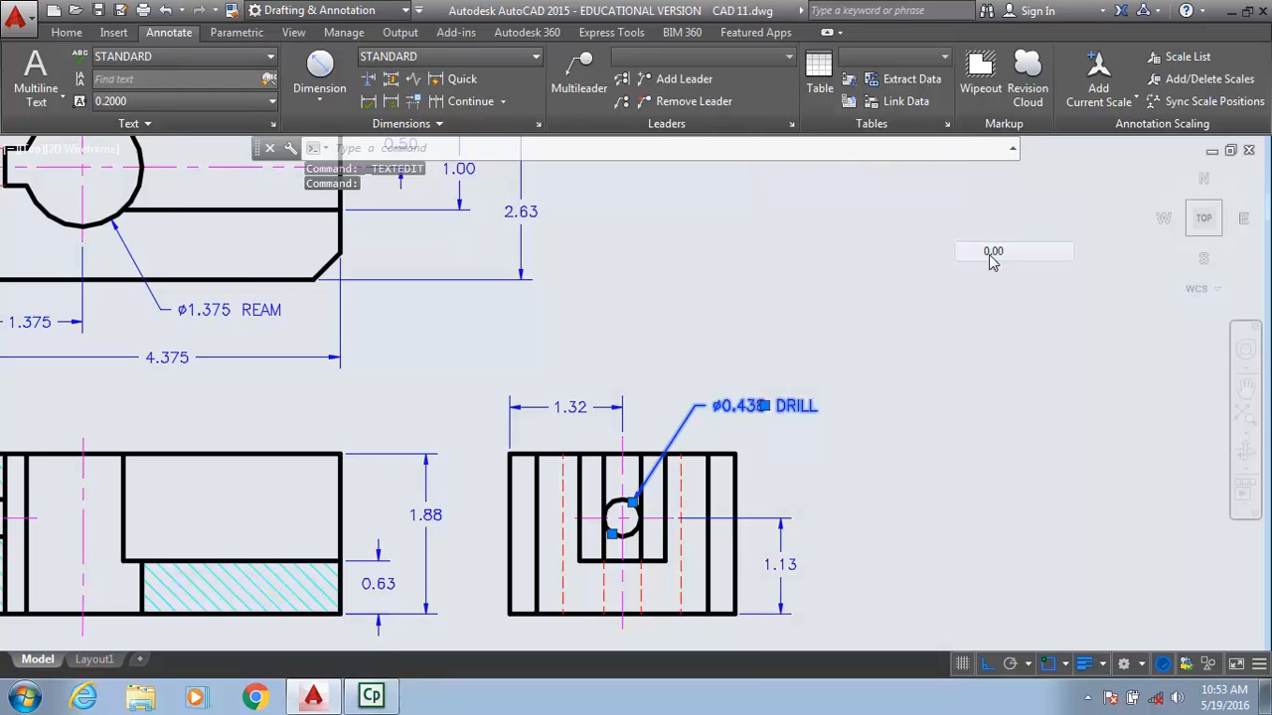
key("Escape")
key("Escape")
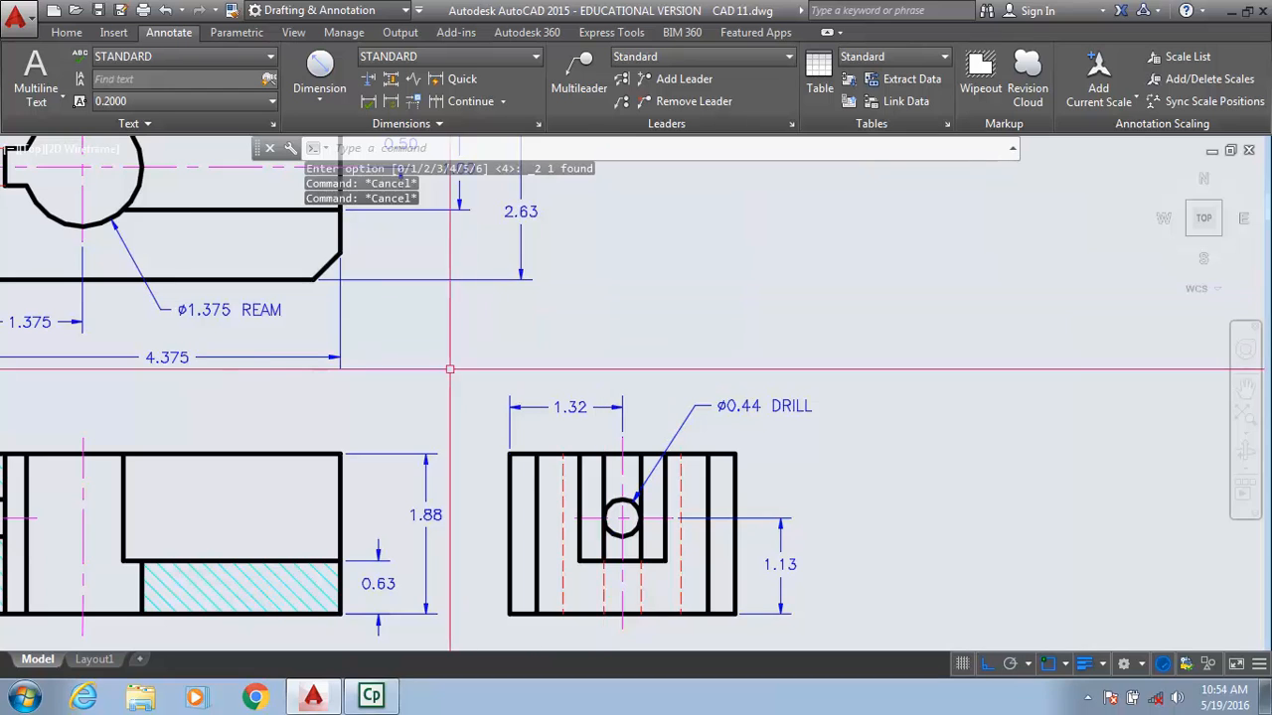
- Place a leader from the upper edge of the top view's keyway to beyond the view's upper-left corner, with ortho off and the default text
scroll(447, 368, "down", 2)
middle_click_drag(298, 489, 405, 506)
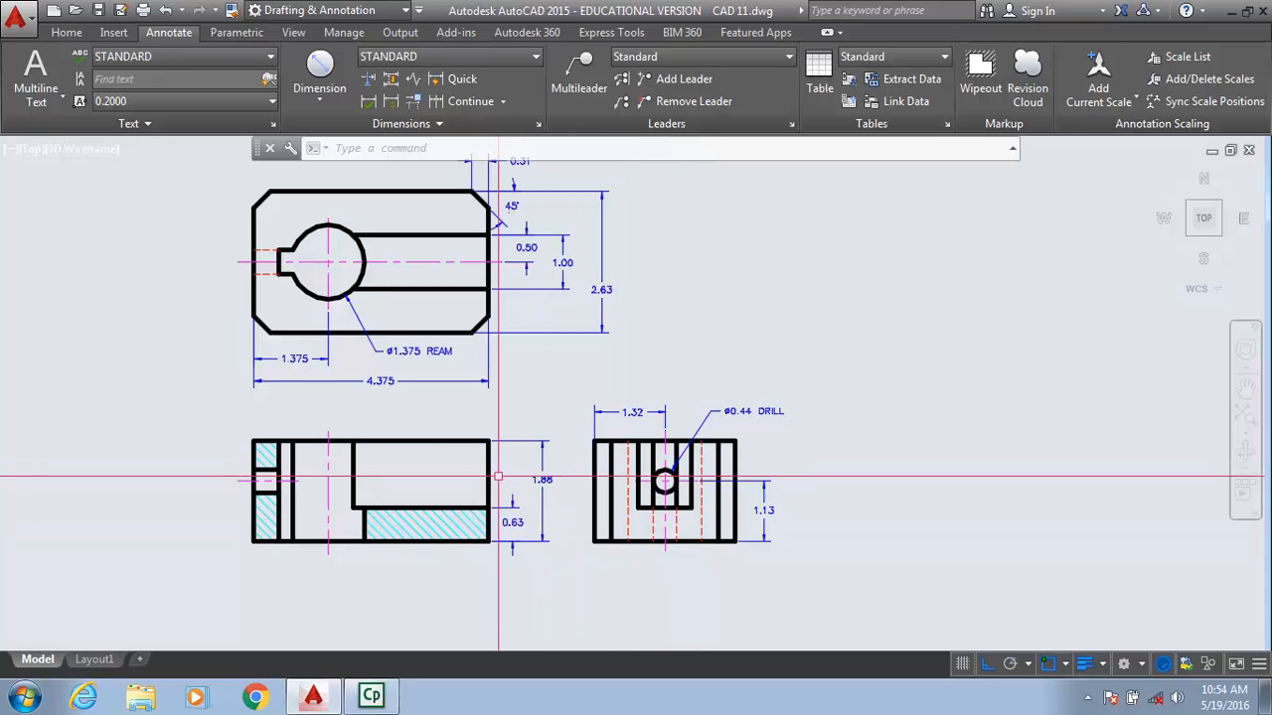
mouse_move(263, 465)
middle_mouse_down()
mouse_move(337, 560)
mouse_move(336, 547)
middle_mouse_up()
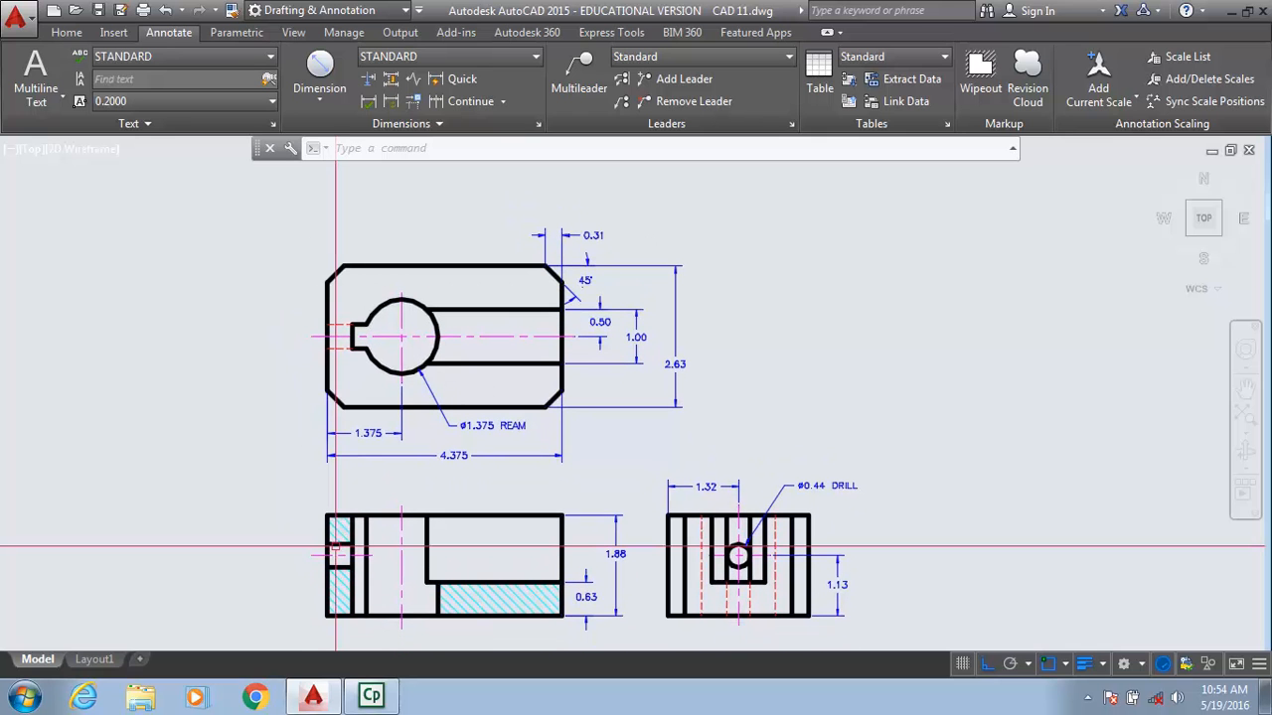
scroll(254, 158, "up", 2)
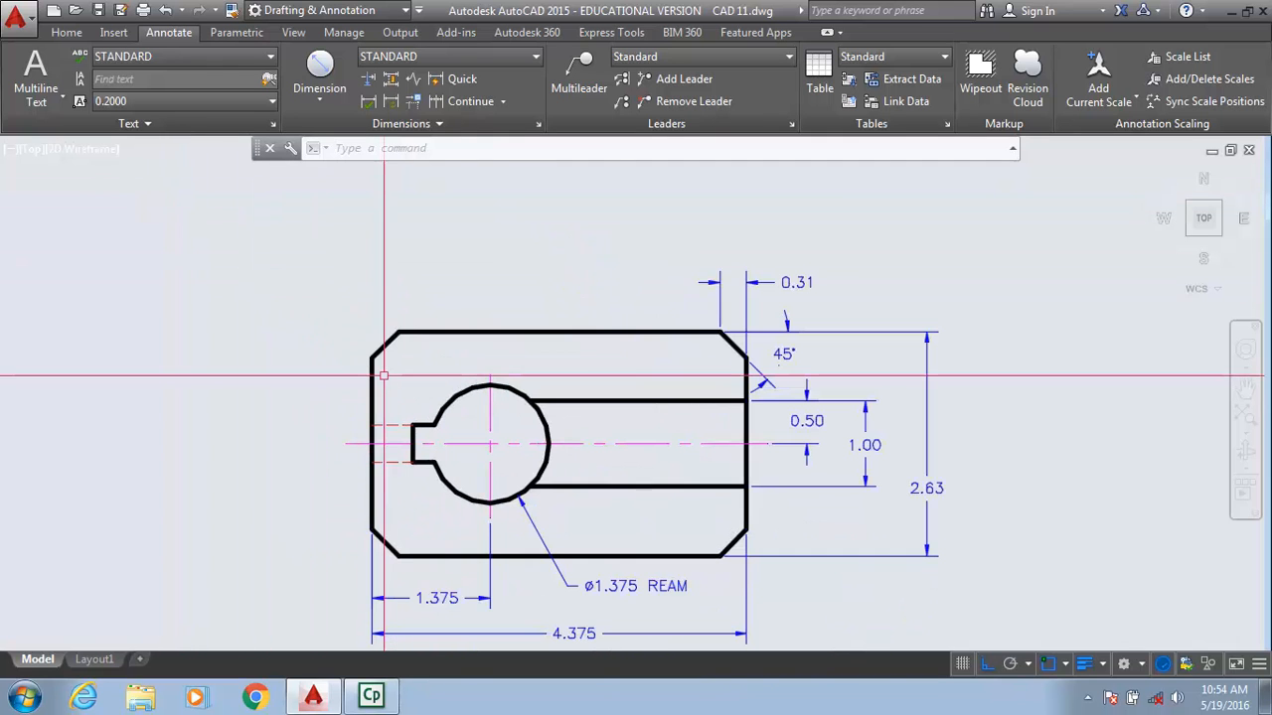
left_click(316, 260)
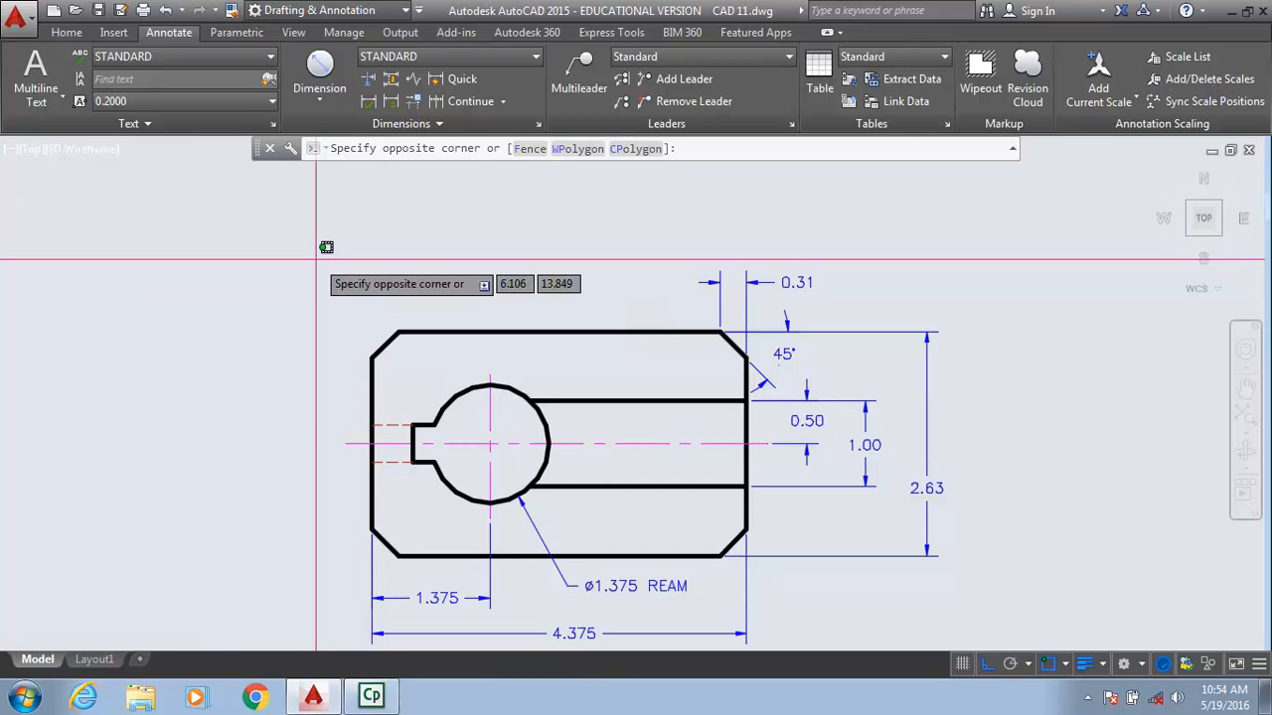
key("Escape")
key("Escape")
type("DIM")
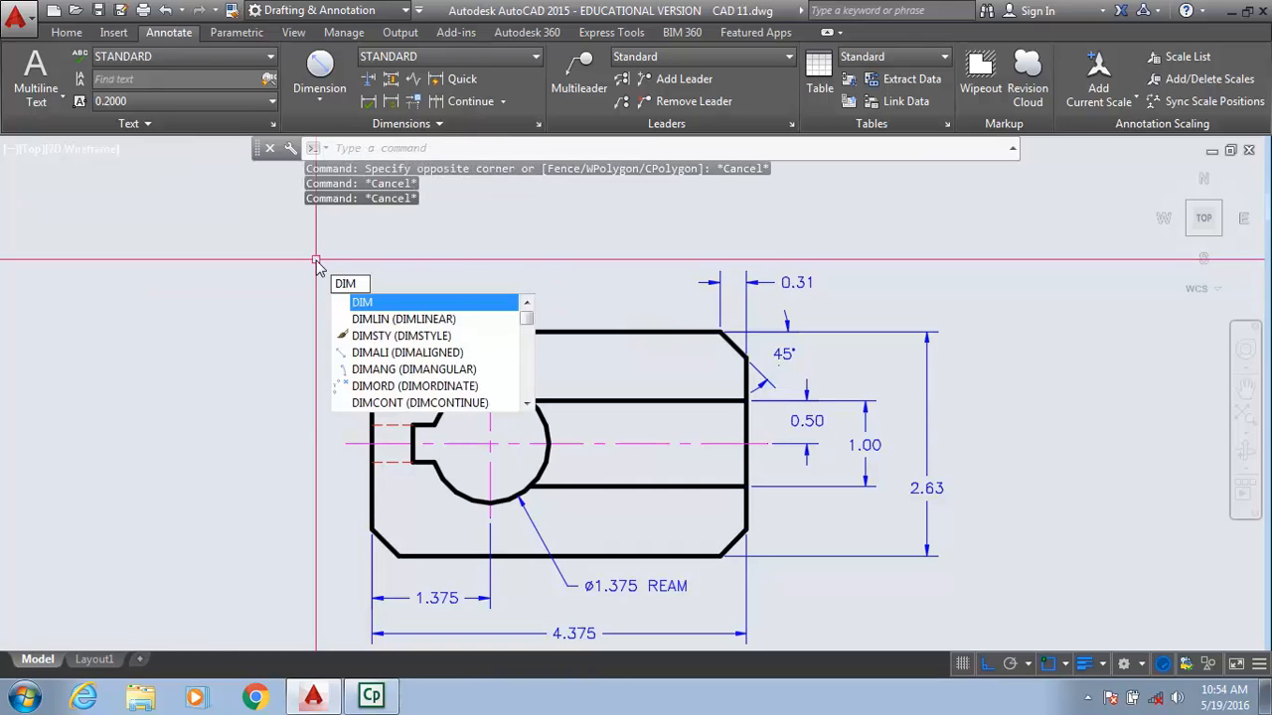
key("Return")
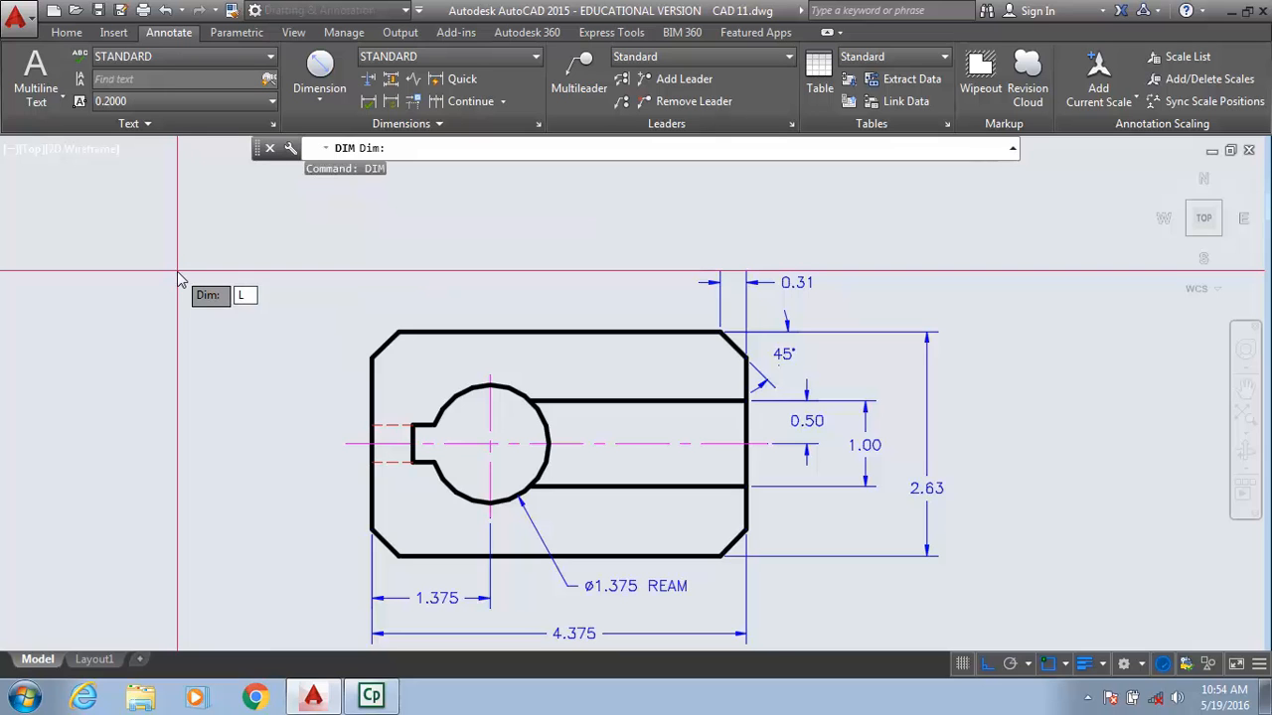
type("L")
key("Return")
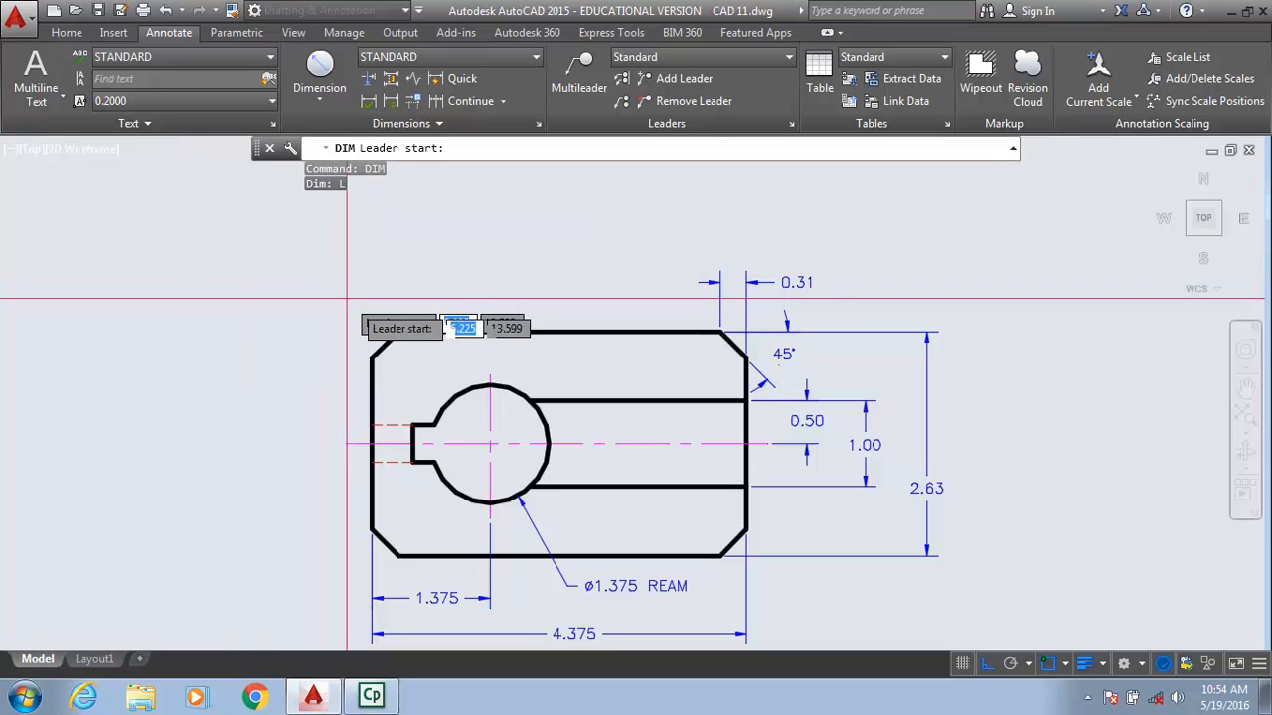
left_click(423, 427)
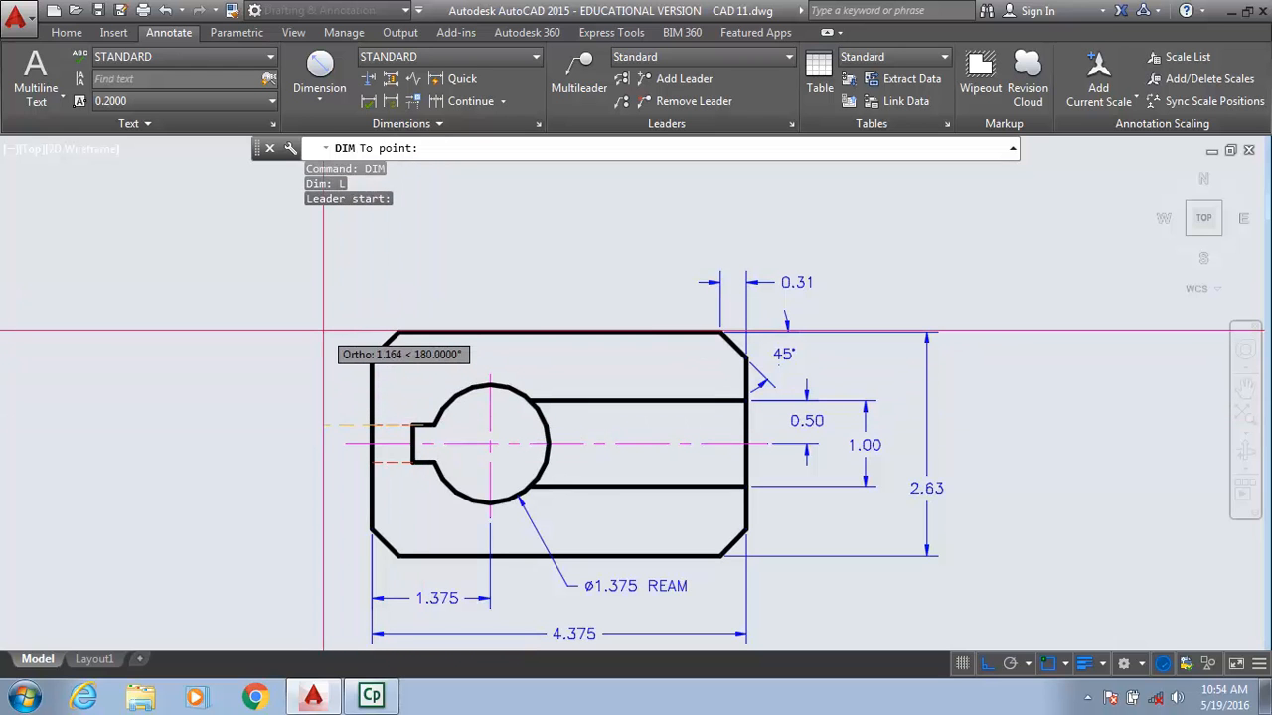
key("F8")
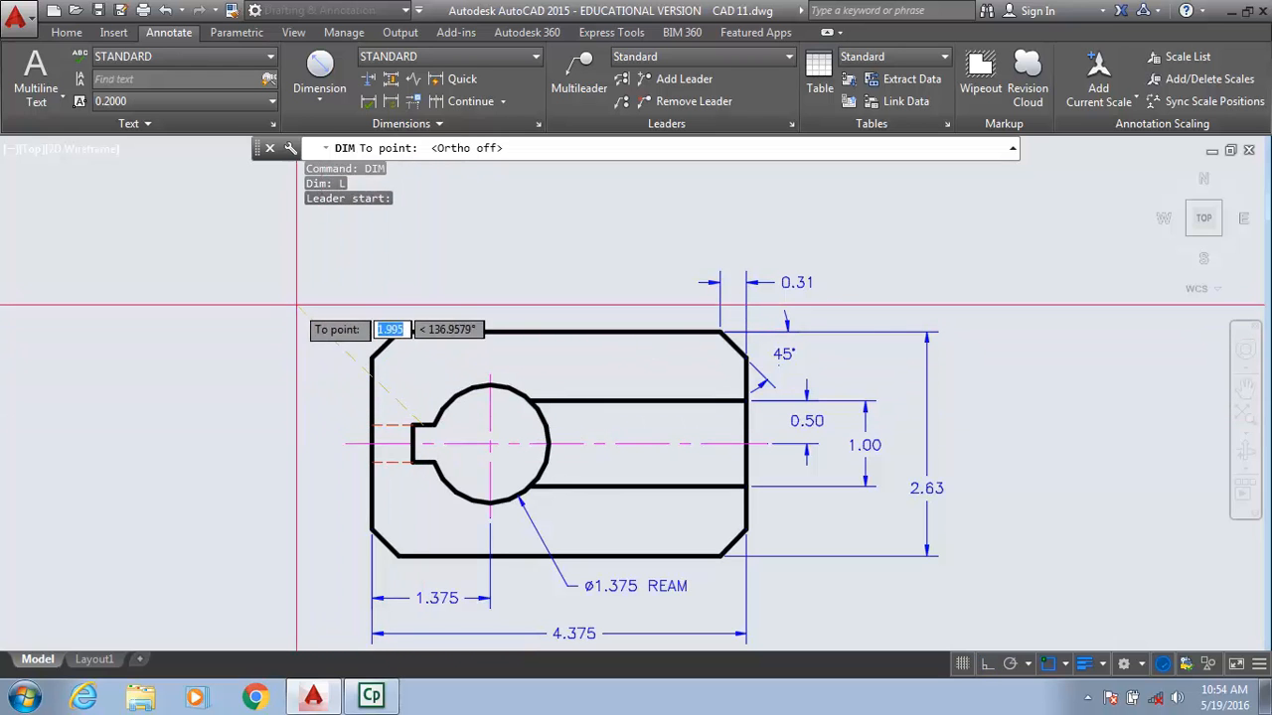
left_click(294, 294)
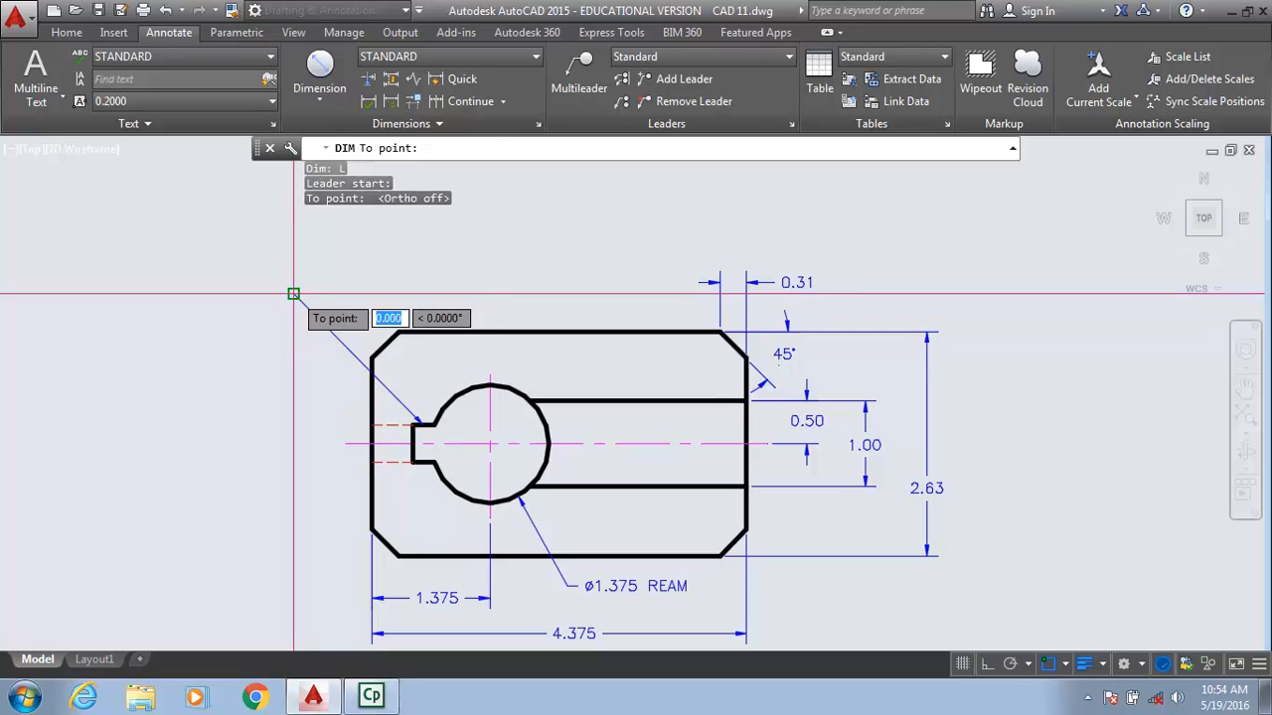
key("Return")
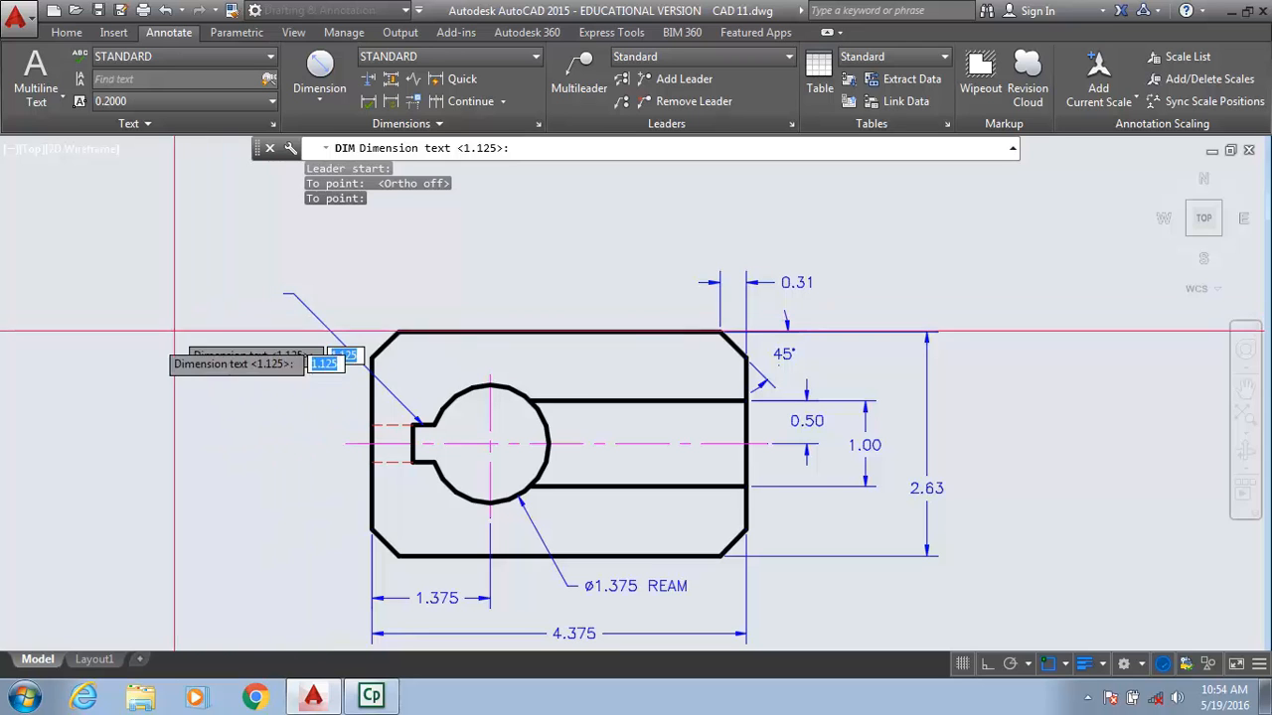
key("Return")
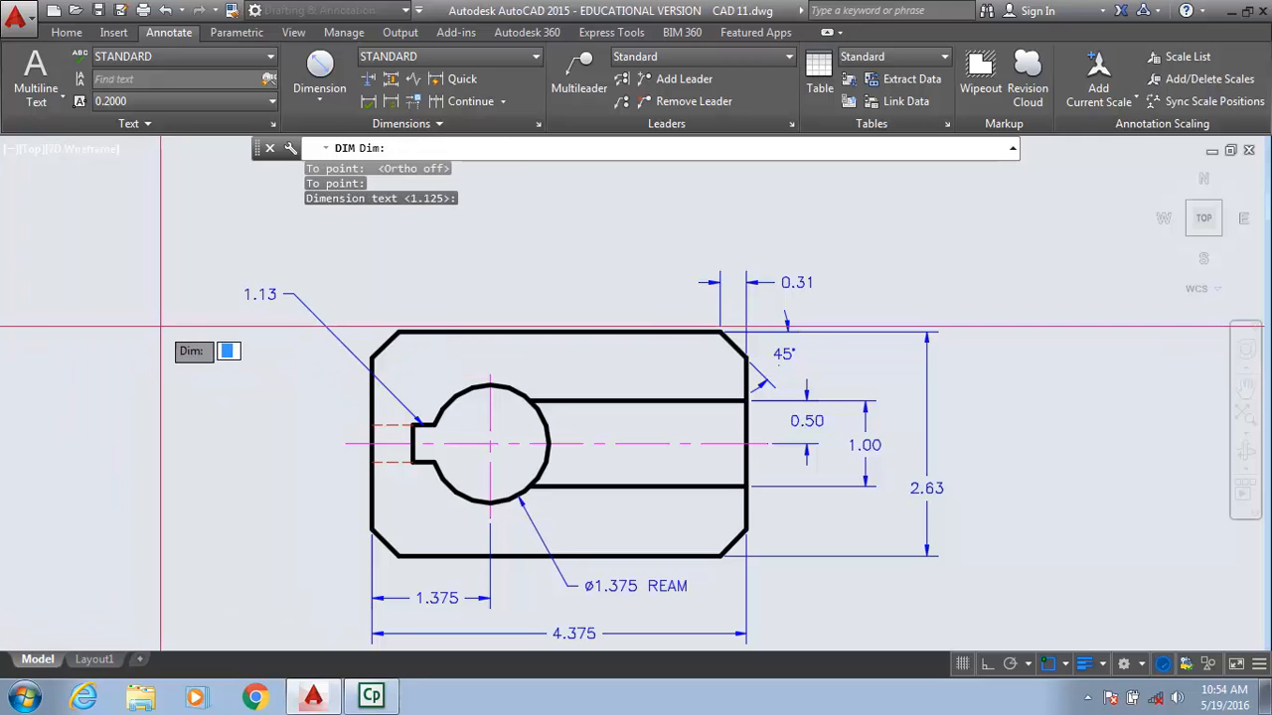
- Erase the keyway leader and its text from the top view
key("Escape")
key("Escape")
type("e")
key("Return")
left_click(258, 292)
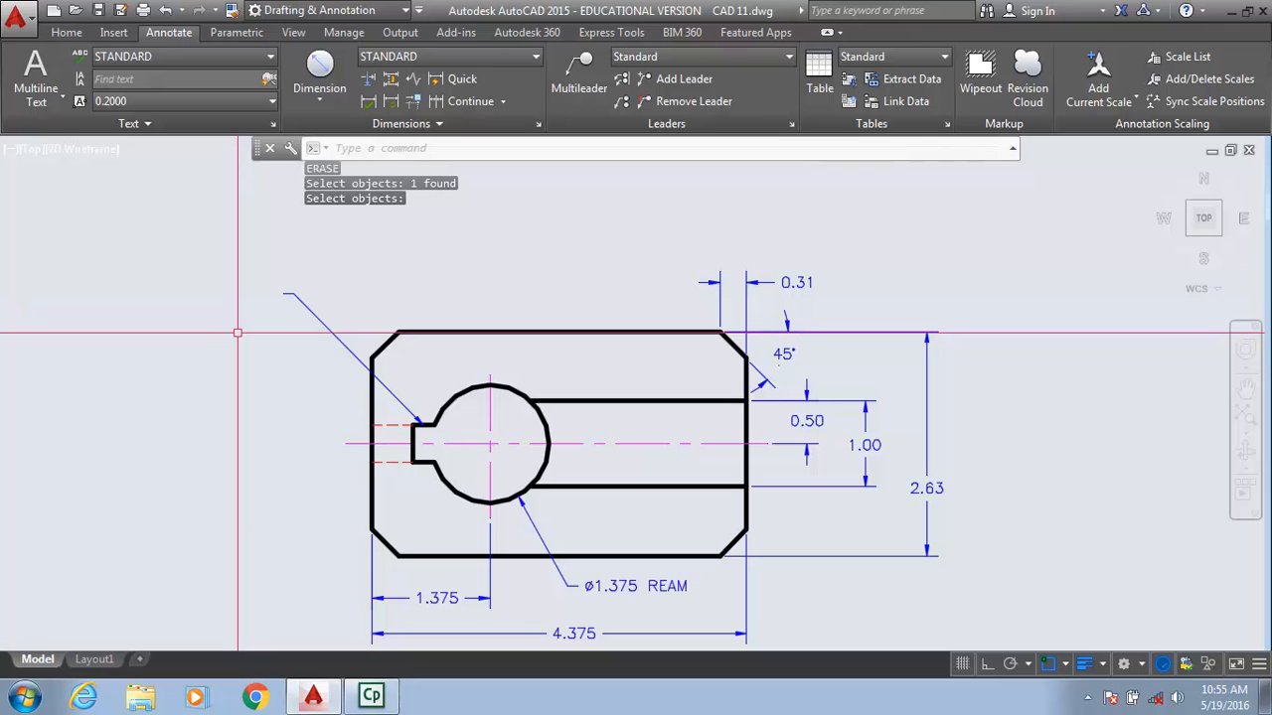
left_click(290, 303)
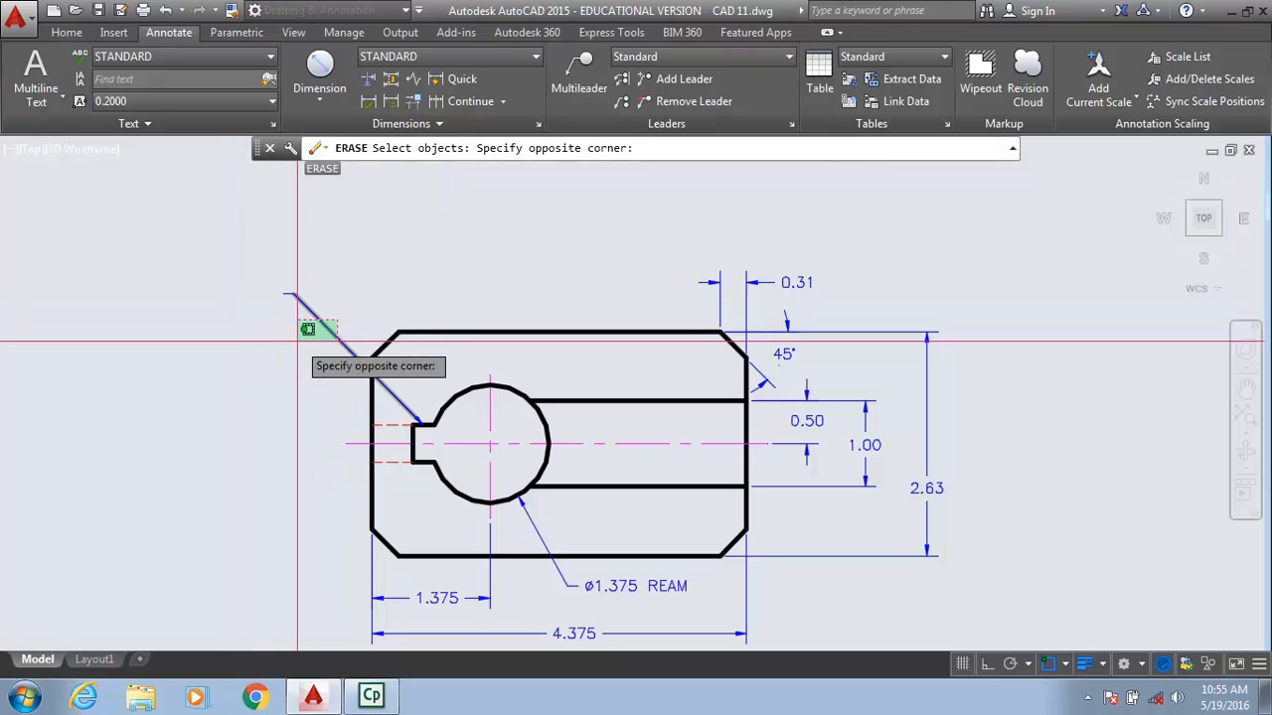
left_click(419, 421)
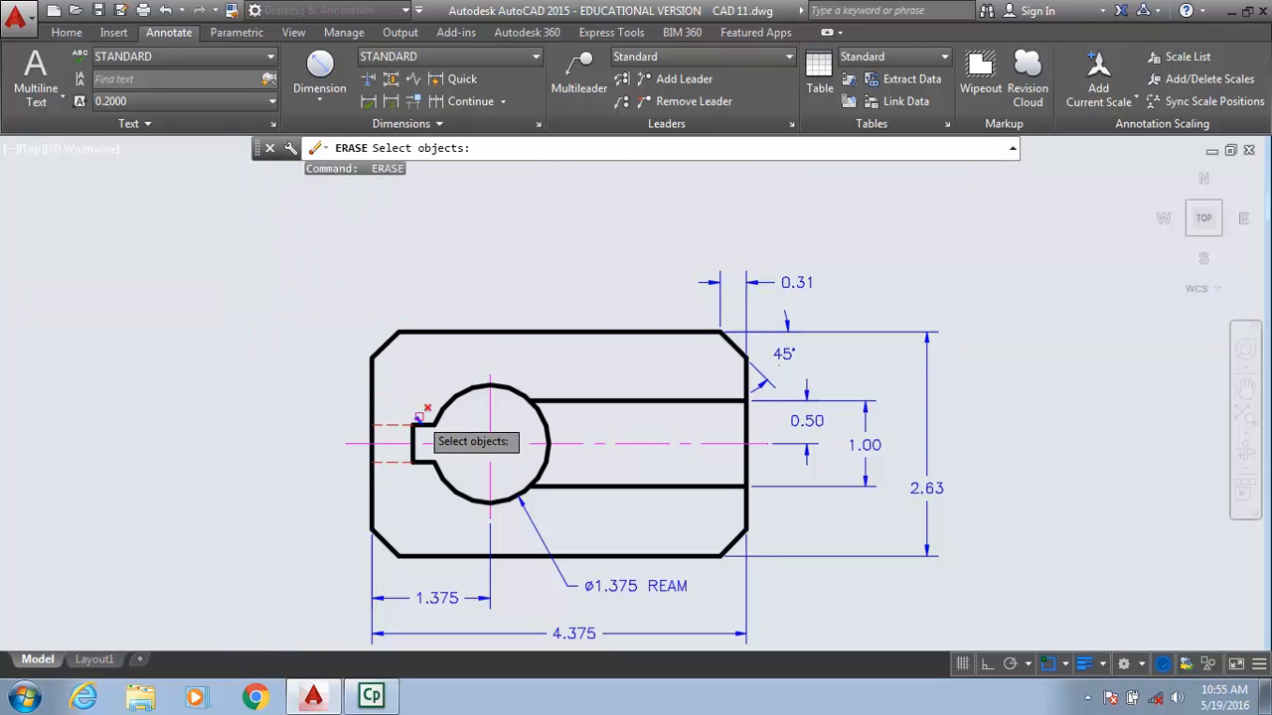
key("Return")
- Add a leader from the upper edge of the top view's keyway to its upper-left outside, with the text .44 X .22 KEYWAY
type("DIM")
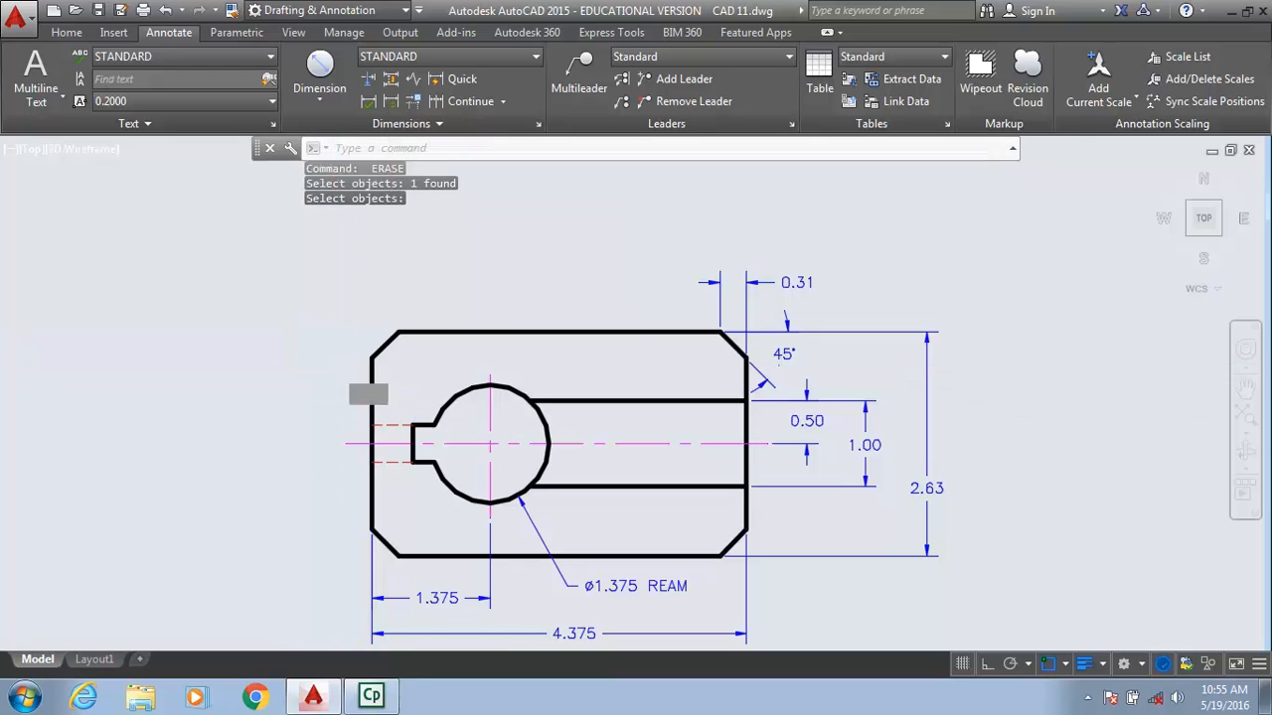
key("Return")
type("L")
key("Return")
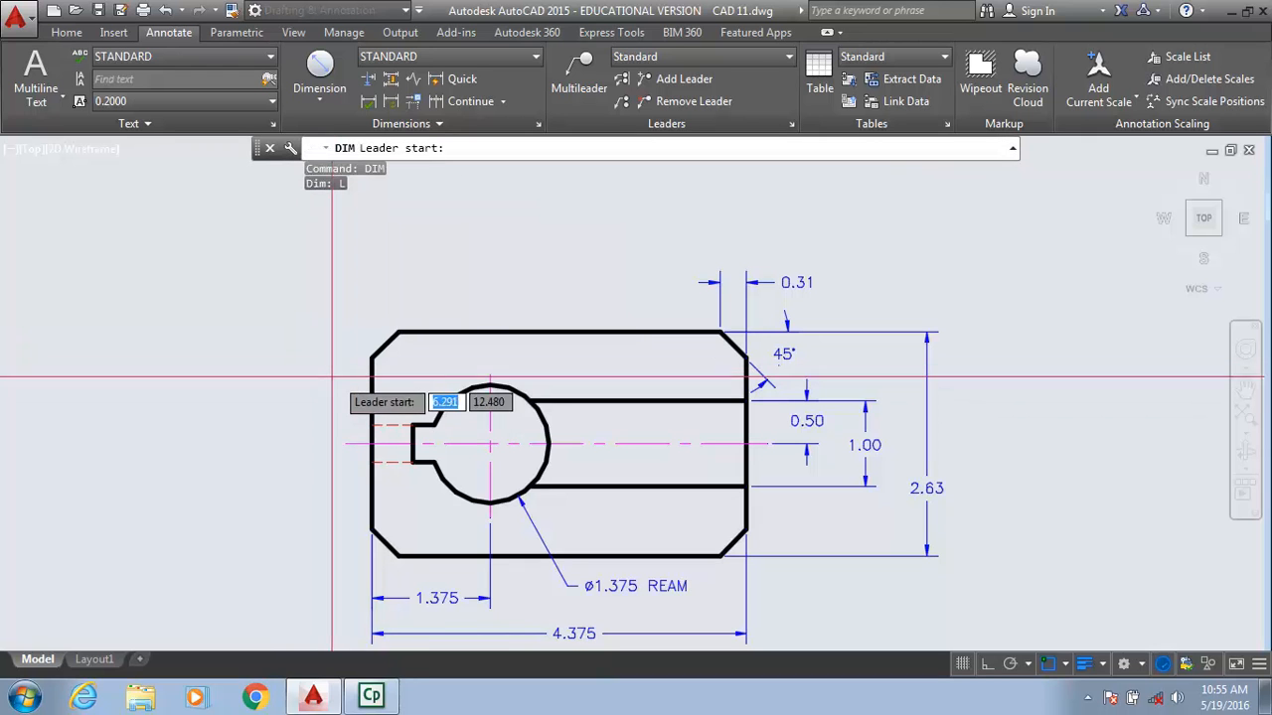
left_click(423, 426)
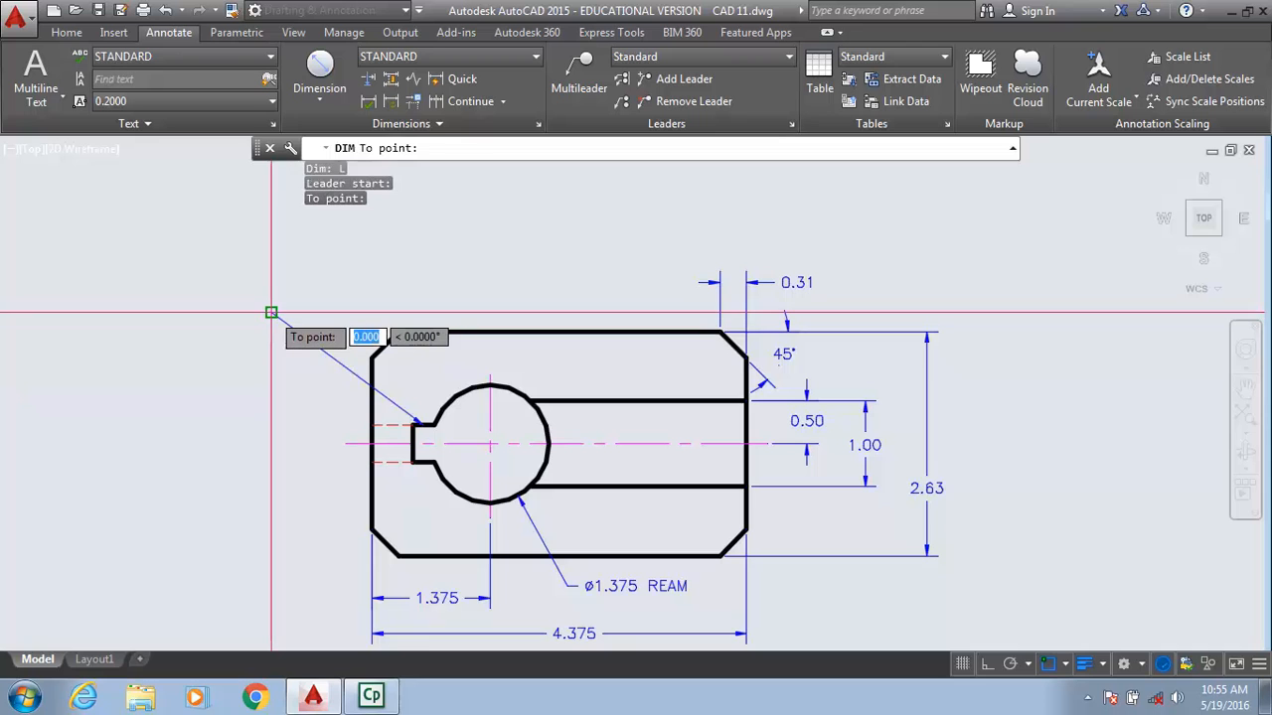
left_click(268, 312)
key("Return")
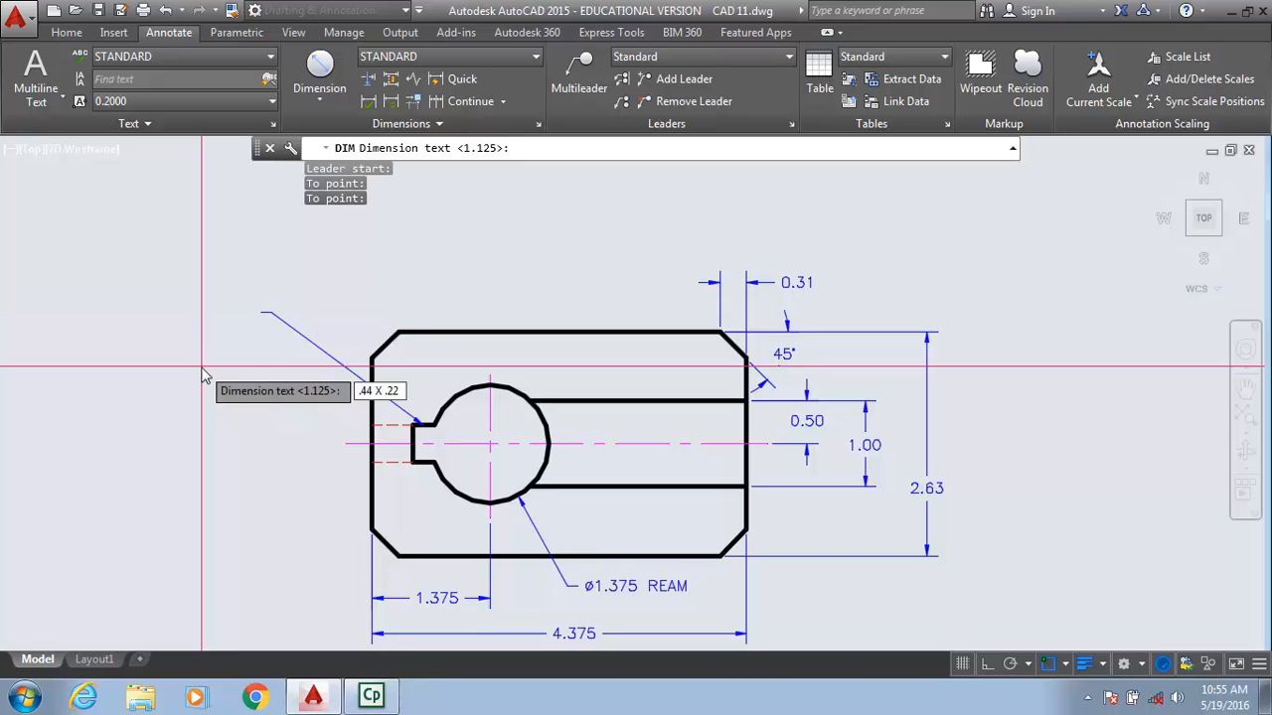
key("BackSpace")
type("WAY")
key("Return")
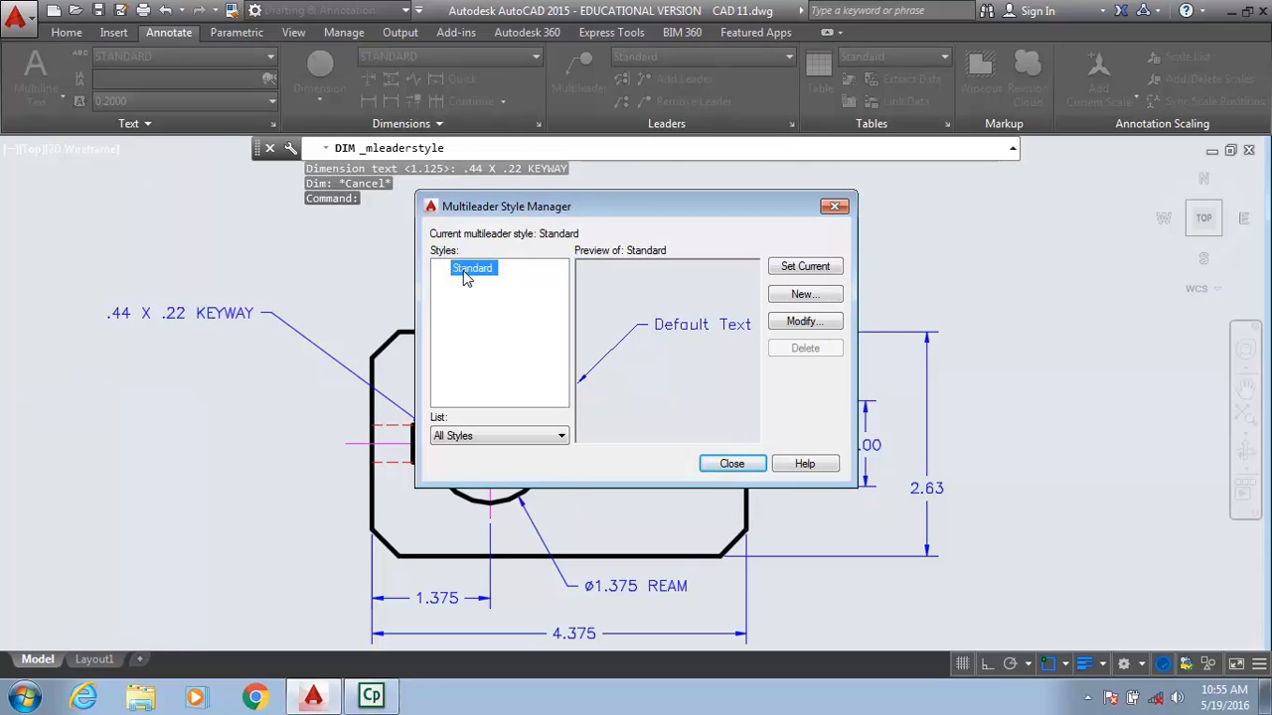
- Review the leader format, leader structure and content settings of the Standard multileader style
left_click(797, 324)
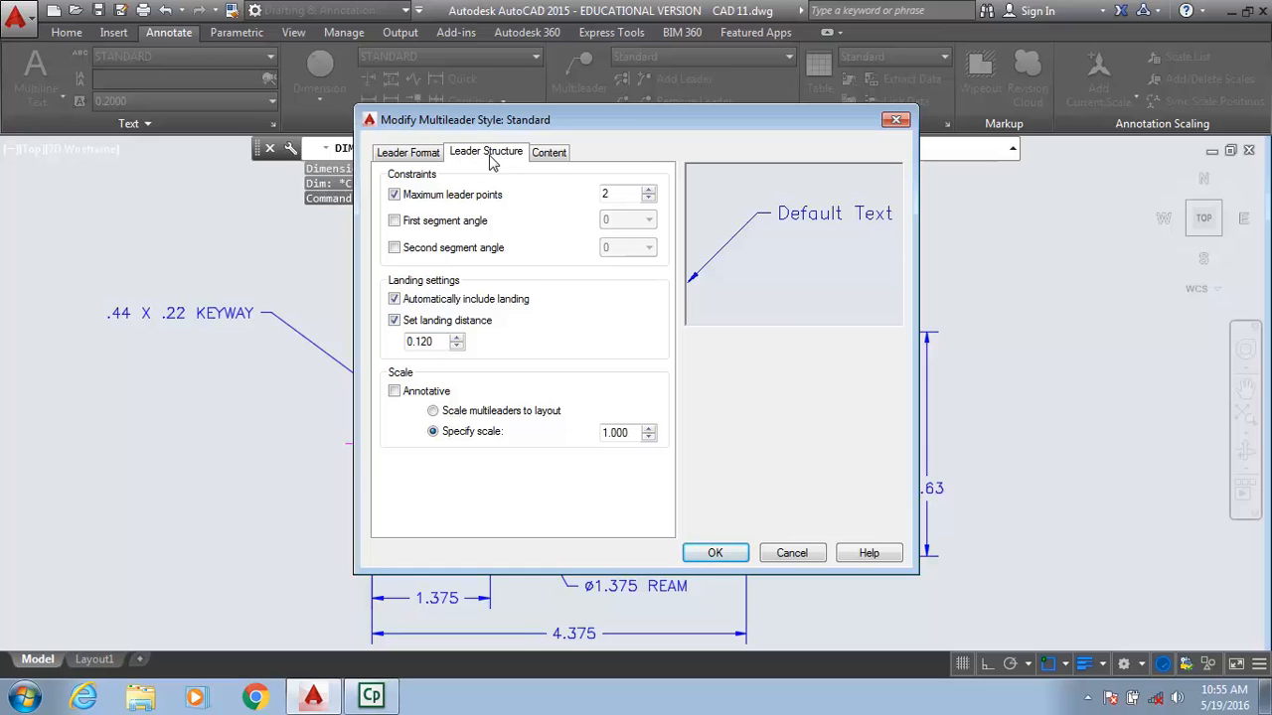
left_click(402, 153)
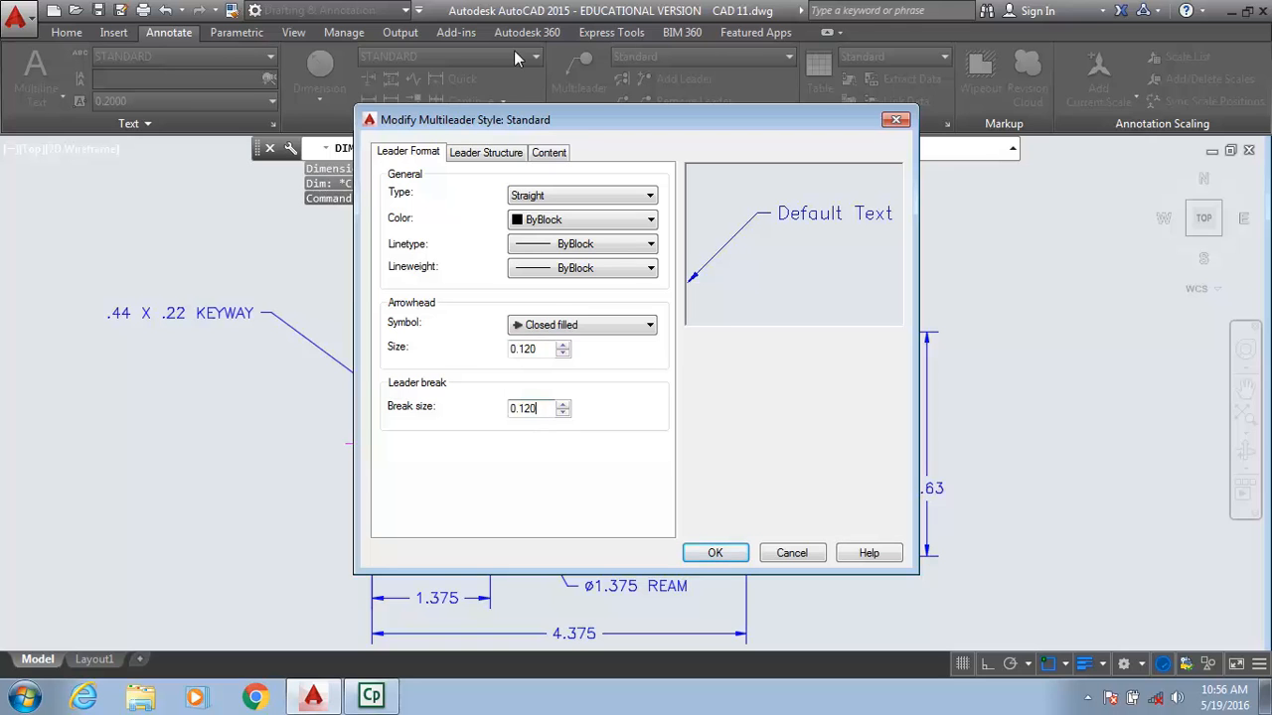
left_click(548, 154)
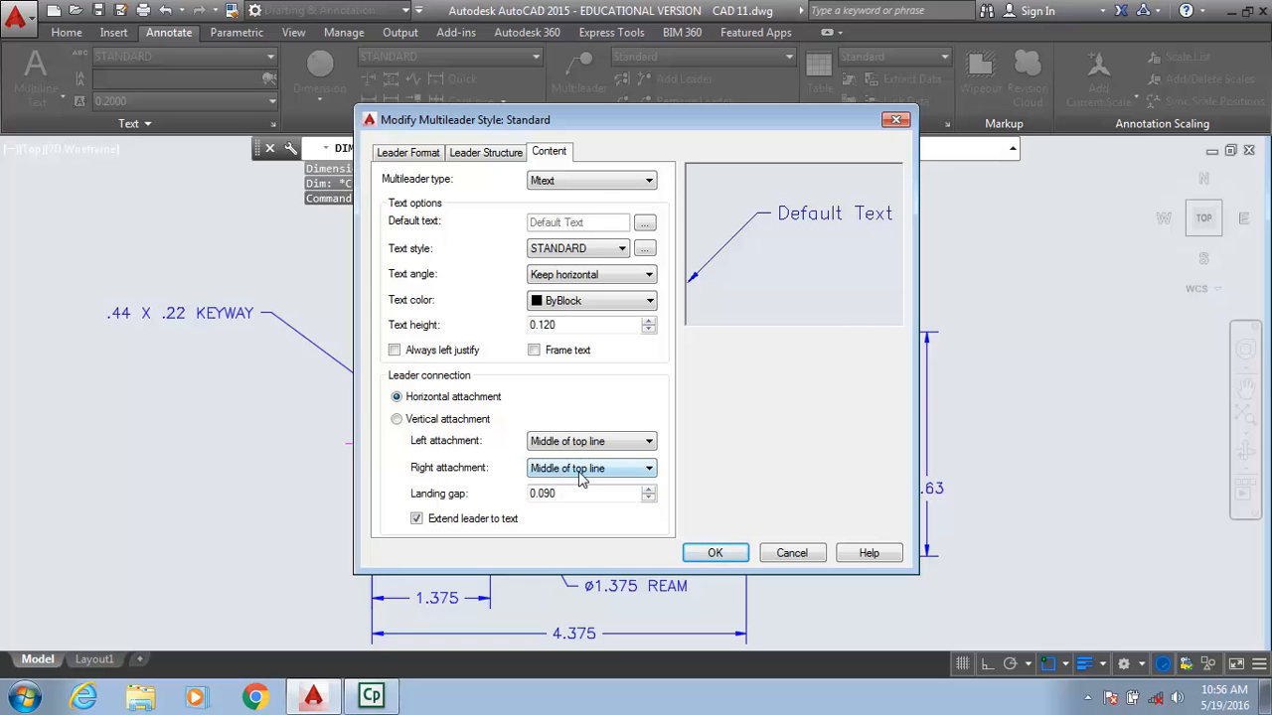
left_click(715, 554)
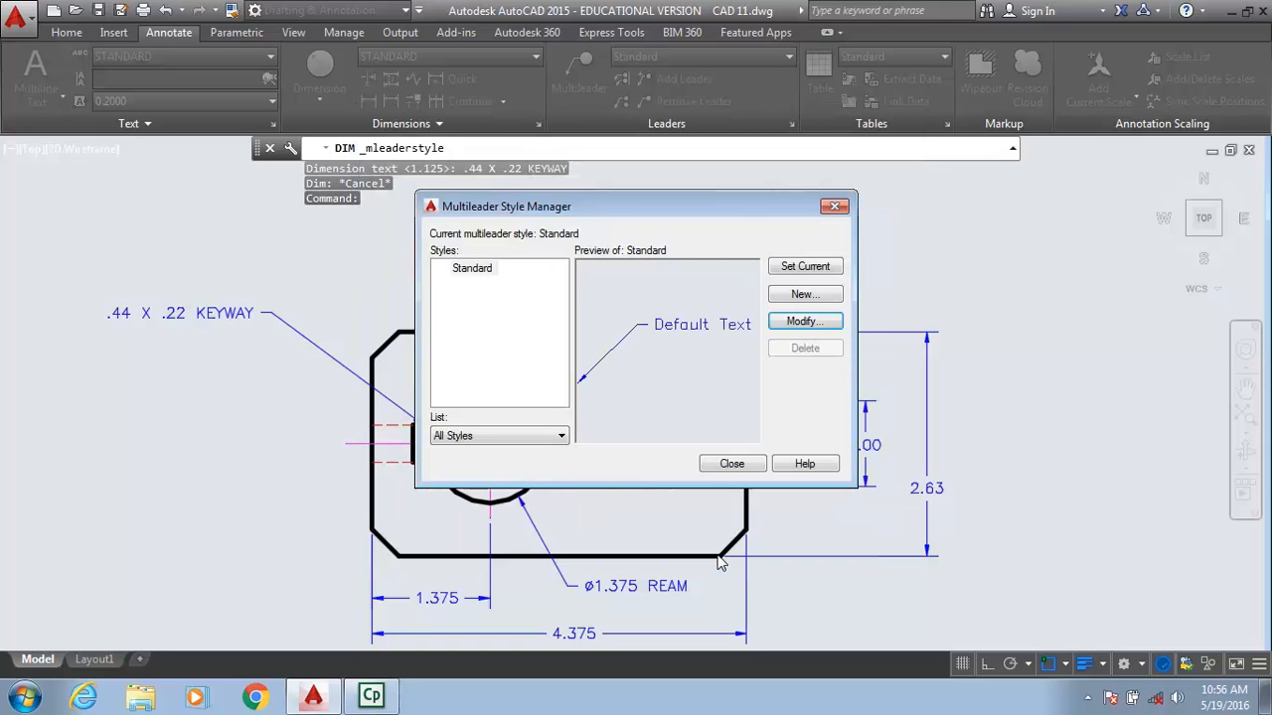
left_click(731, 464)
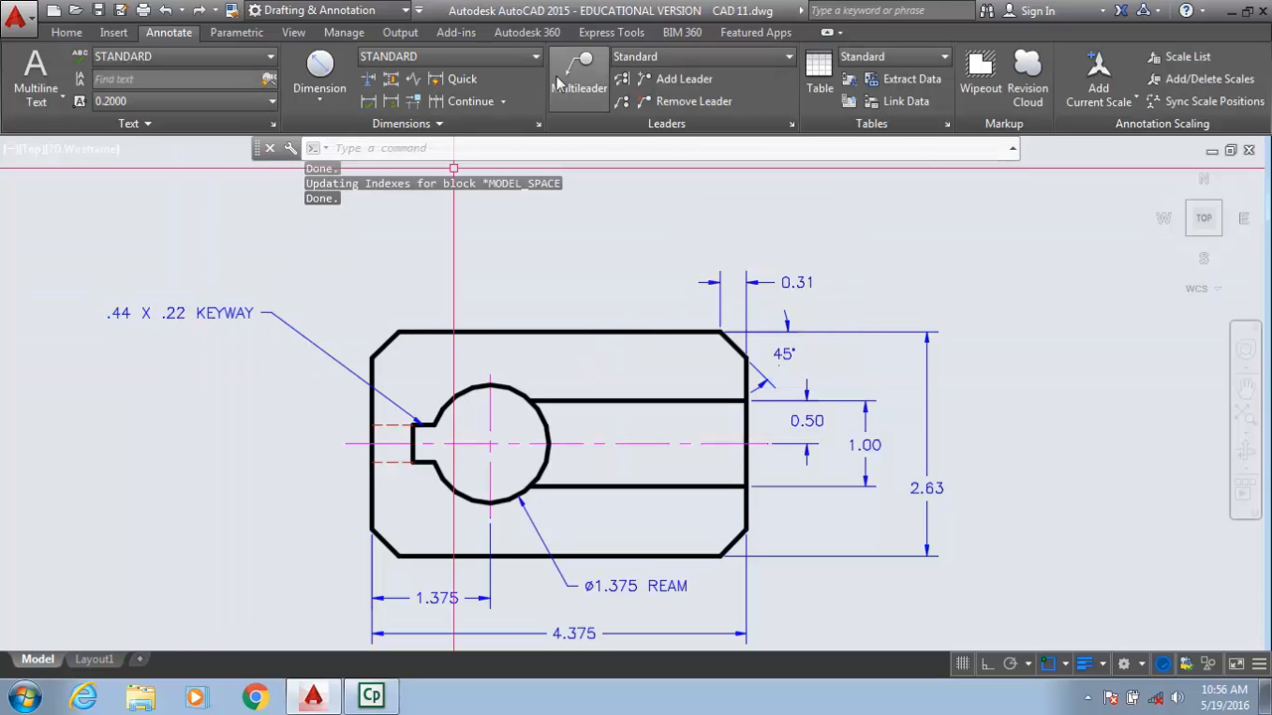
- Try to add a multileader with the text .44 X .22 from the keyway's lower edge to outside the top view's lower-left corner
left_click(581, 72)
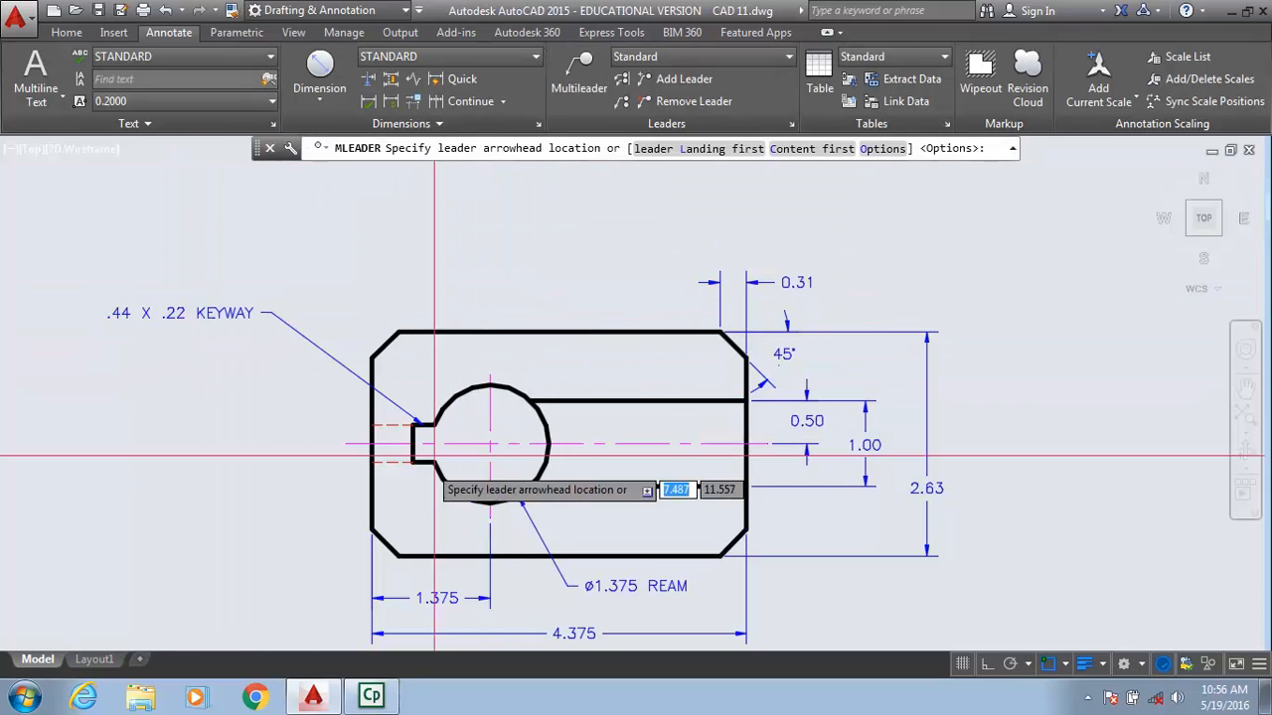
left_click(423, 463)
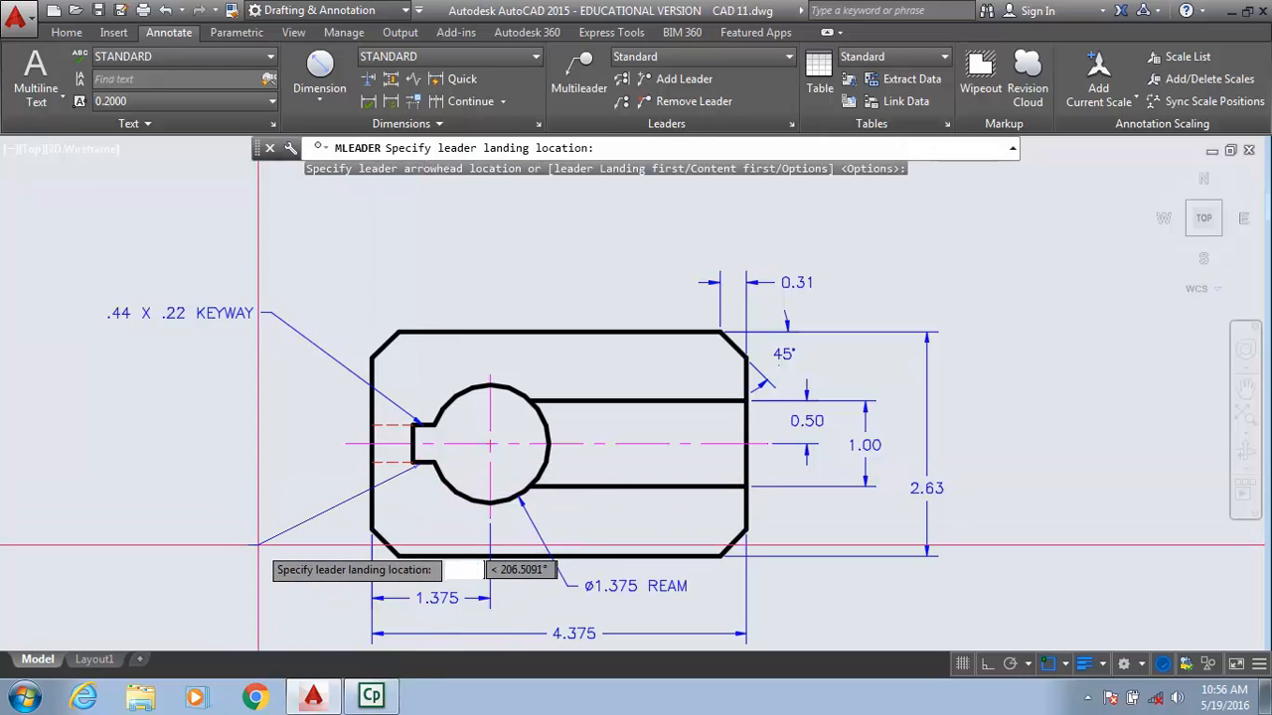
left_click(267, 549)
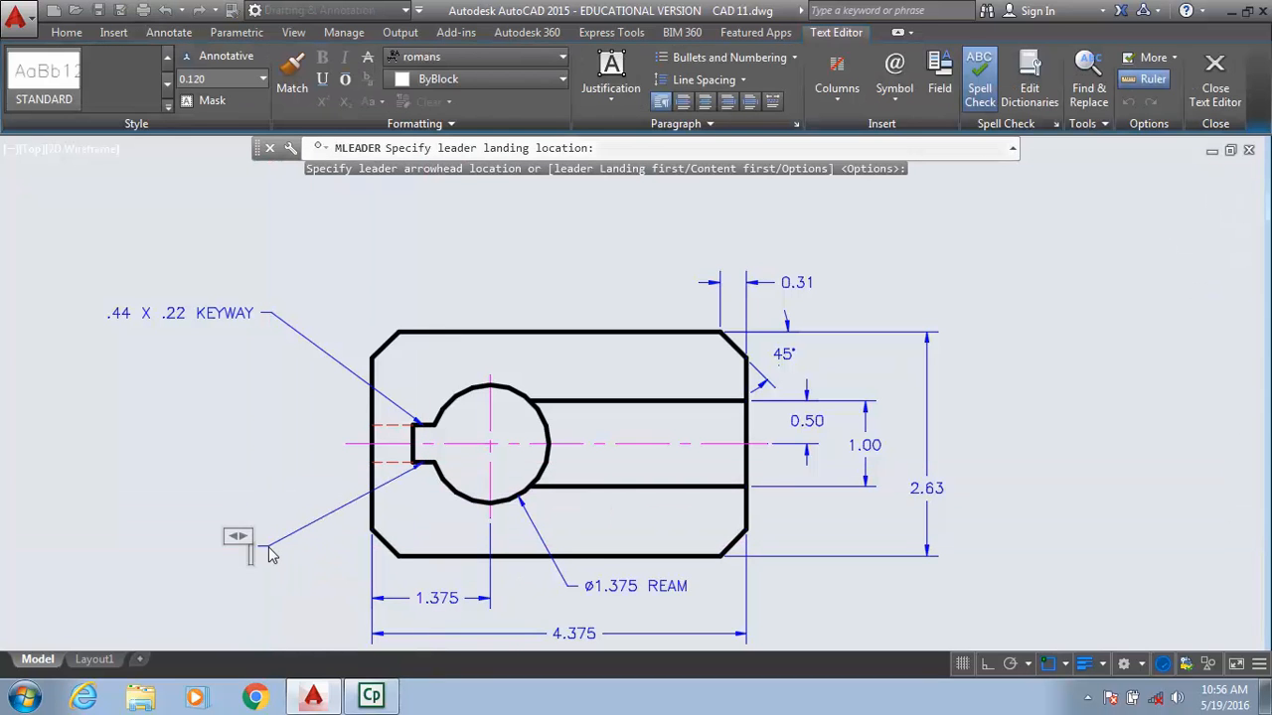
key("Escape")
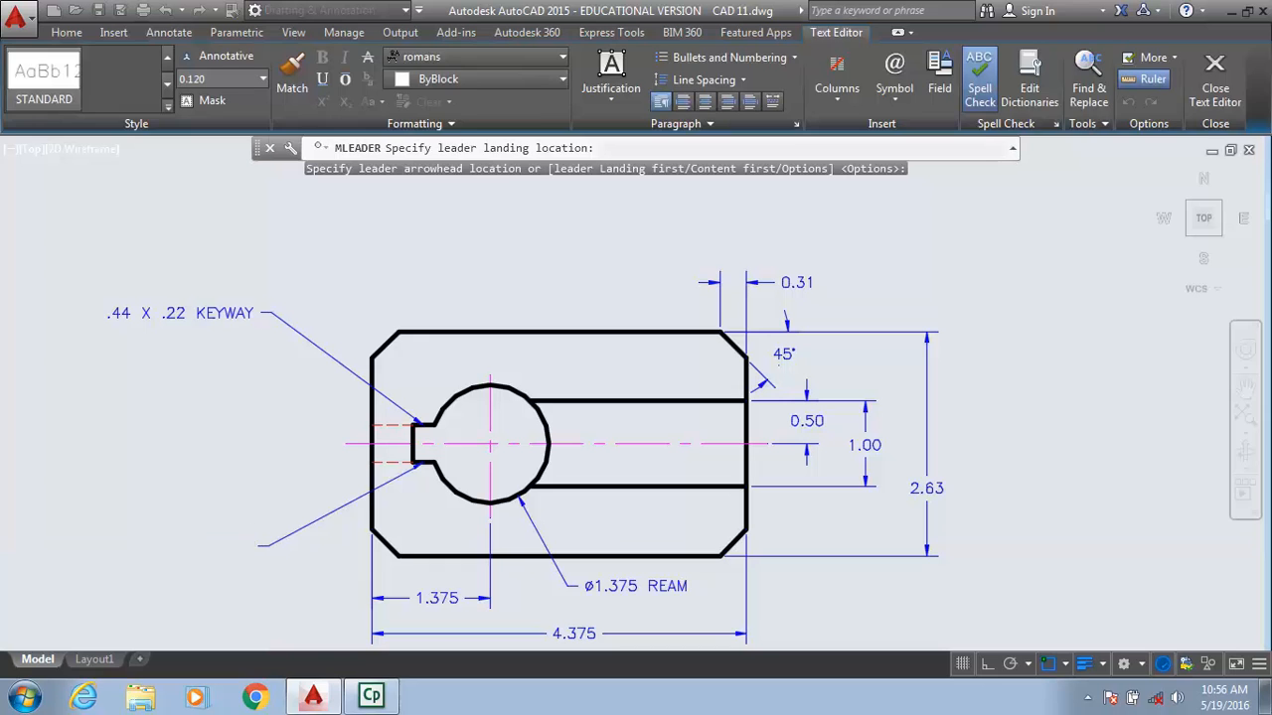
type(".44")
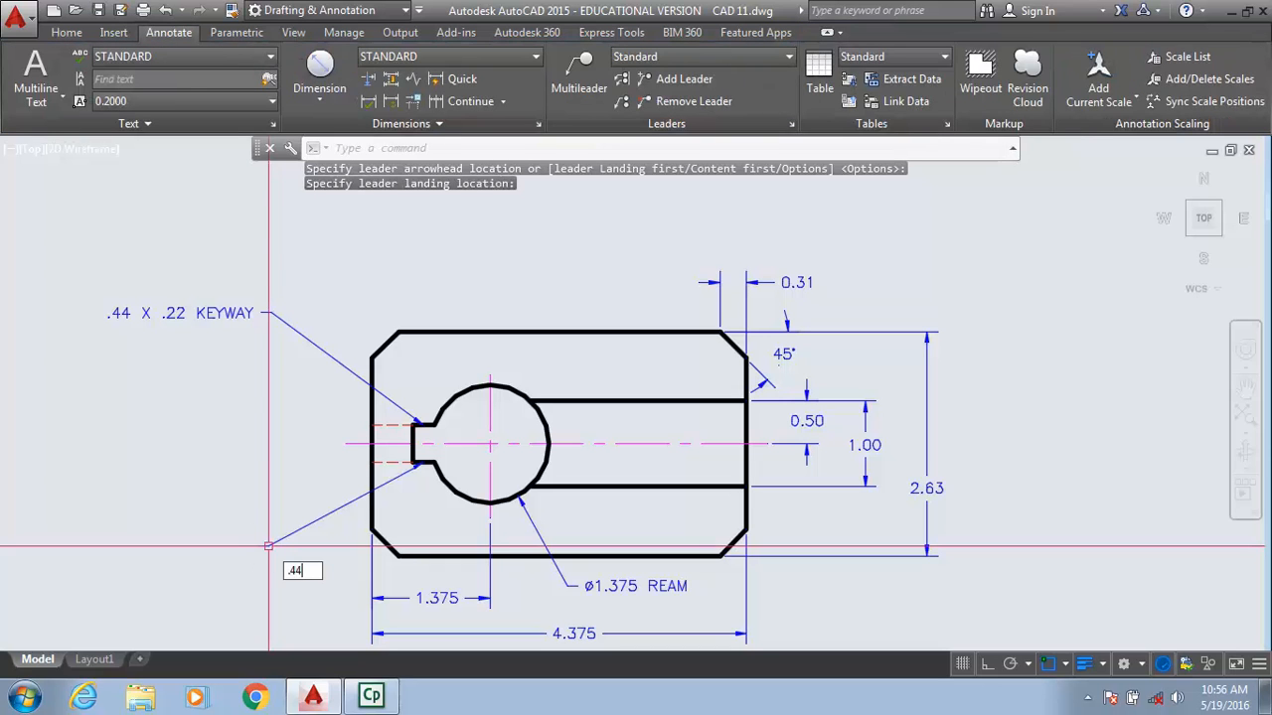
key("space")
type("X")
key("space")
type(".22")
left_click(268, 546)
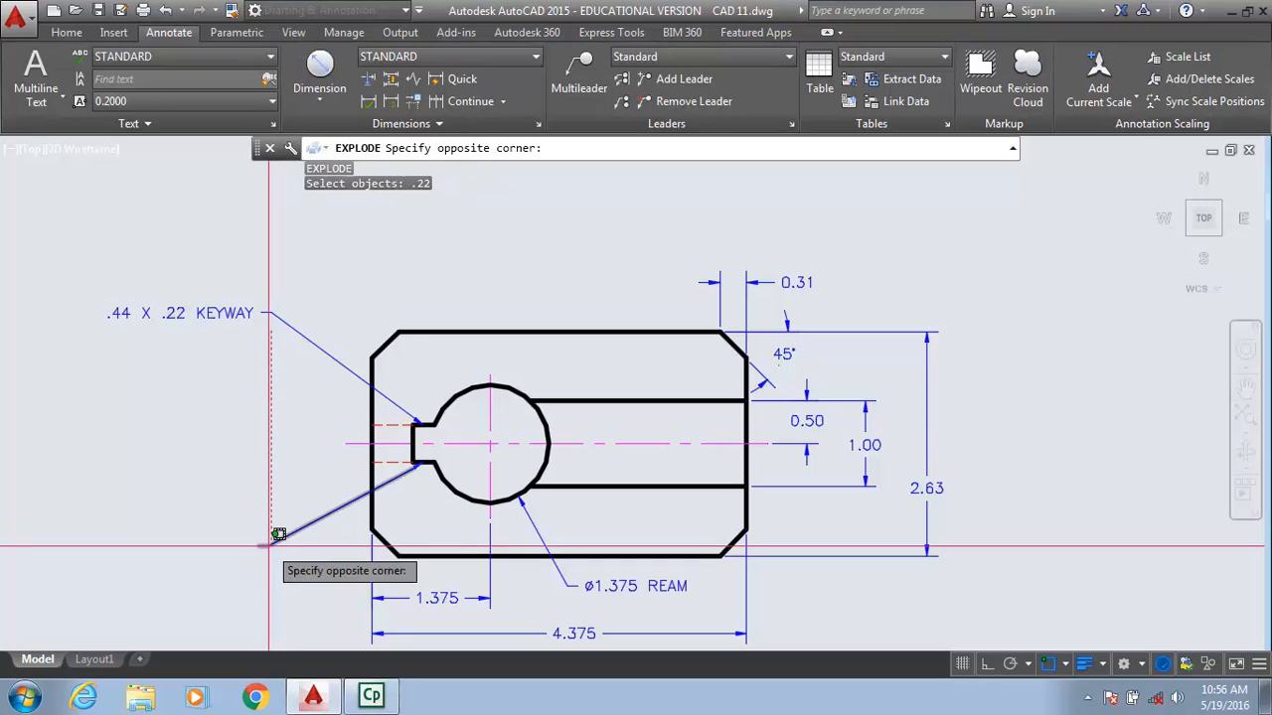
left_click(268, 545)
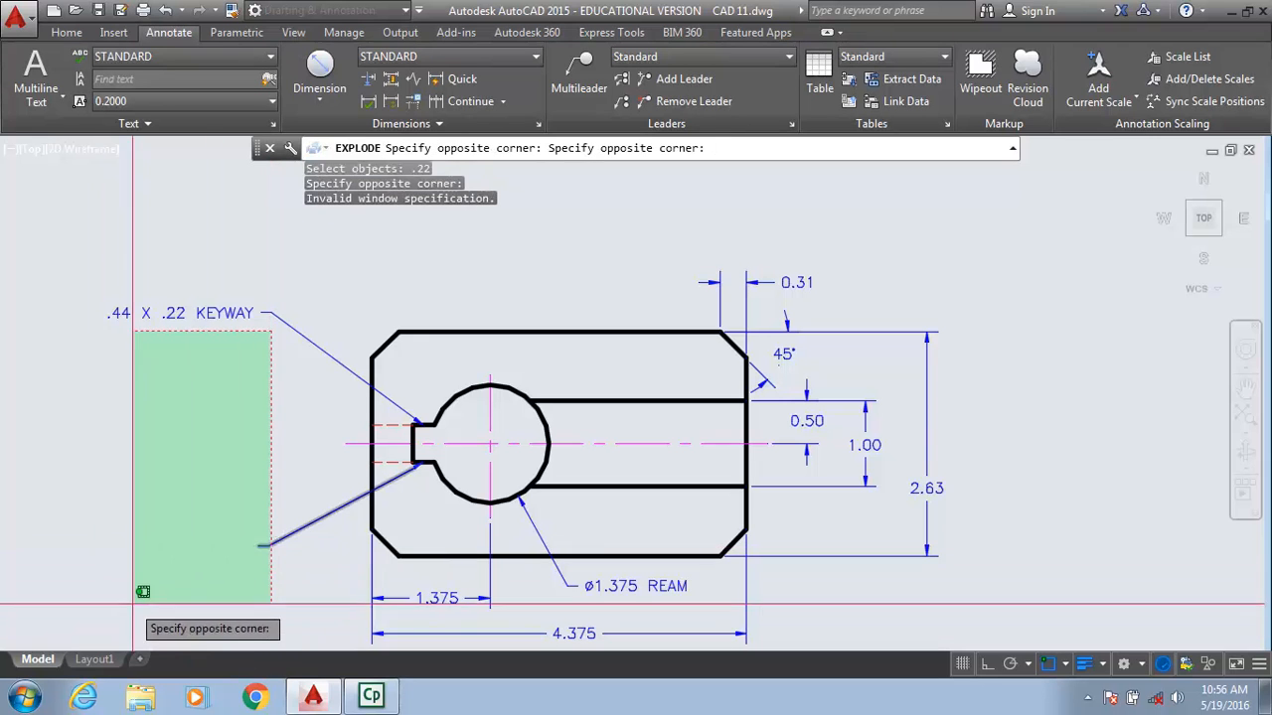
left_click(100, 618)
key("Escape")
key("Escape")
- Erase the textless multileader attached to the keyway's lower edge
type("e")
key("Return")
left_click(278, 540)
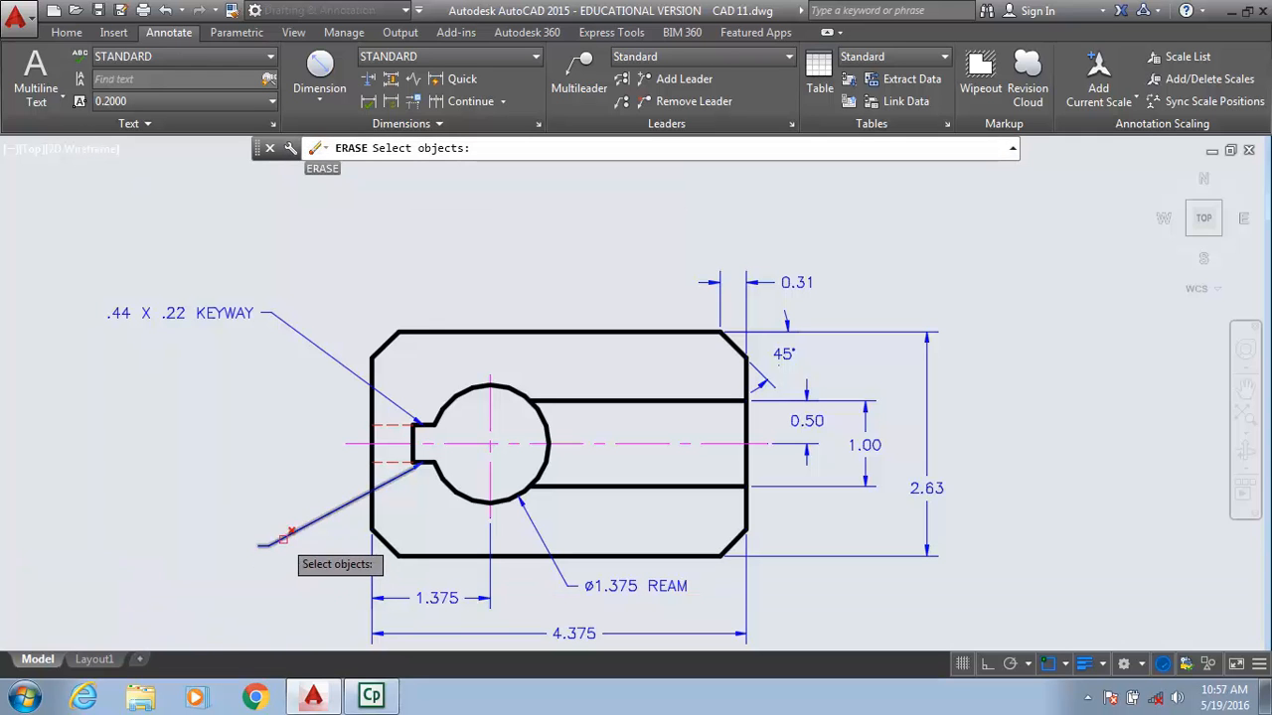
key("Return")
- Add a multileader from the keyway's lower edge to outside the top view's lower-left corner, with the text .44 X .22 KEYWAY
left_click(578, 71)
left_click(422, 463)
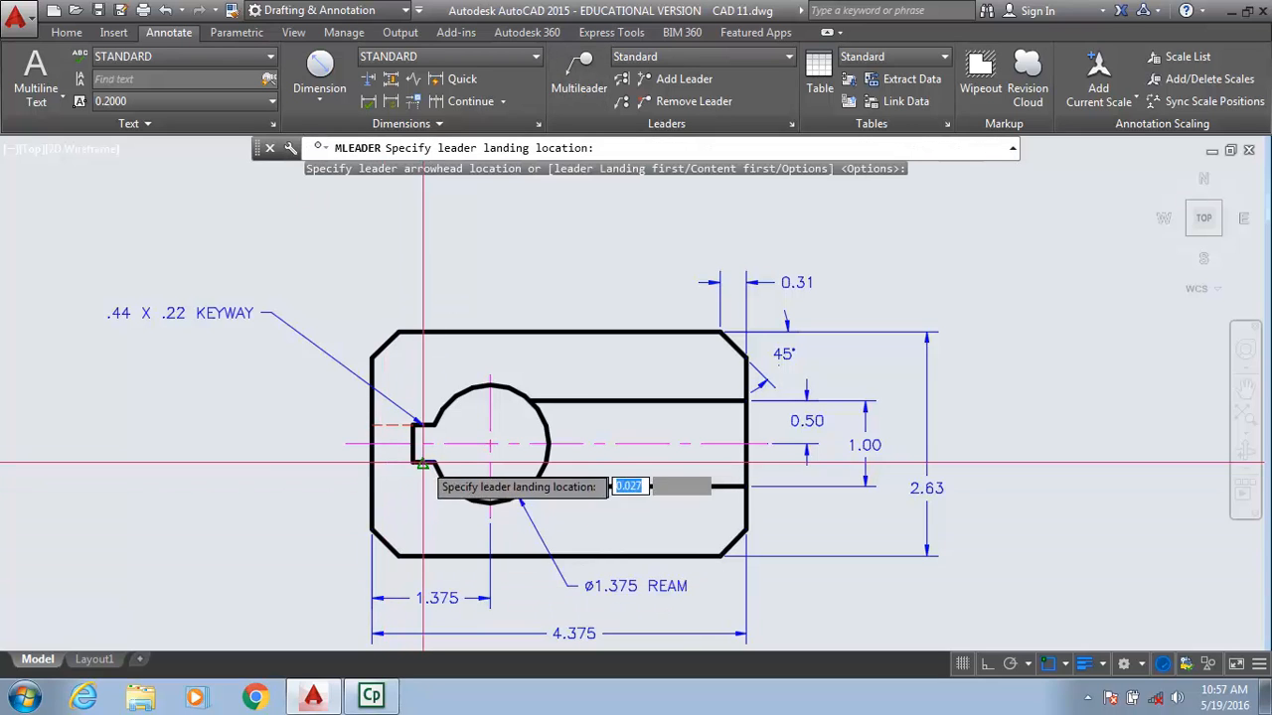
left_click(233, 567)
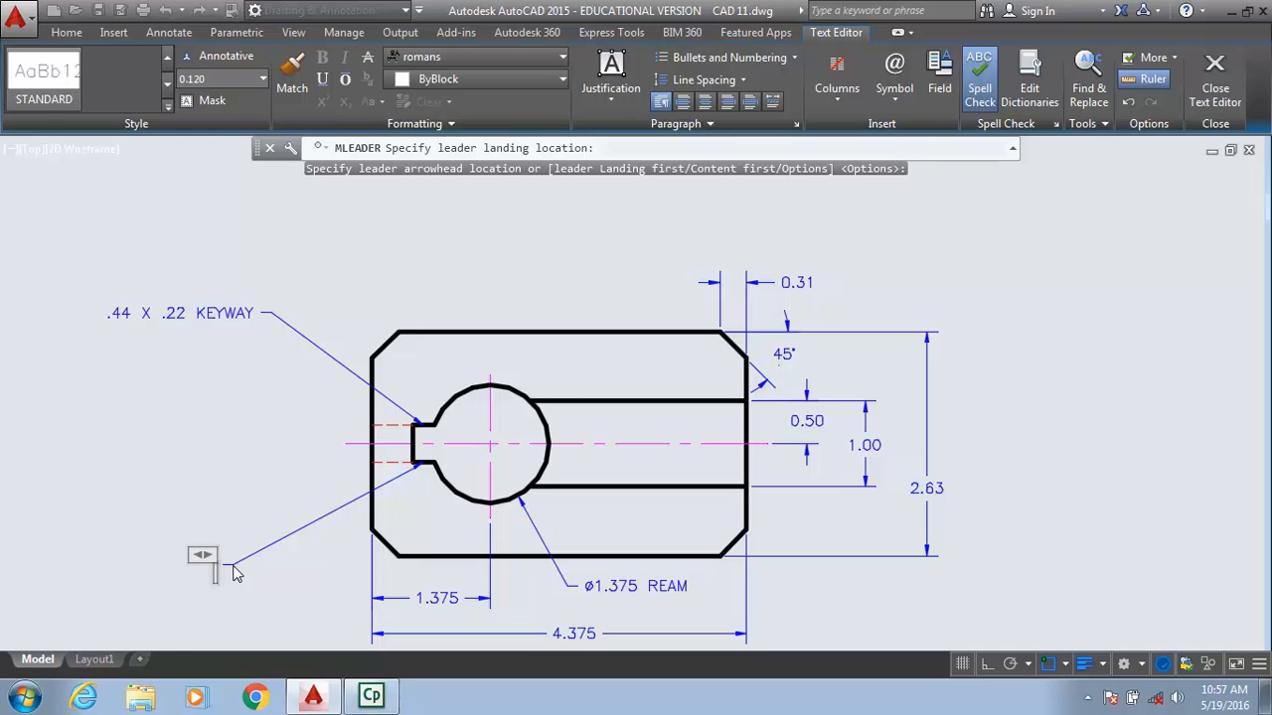
type(".44 X")
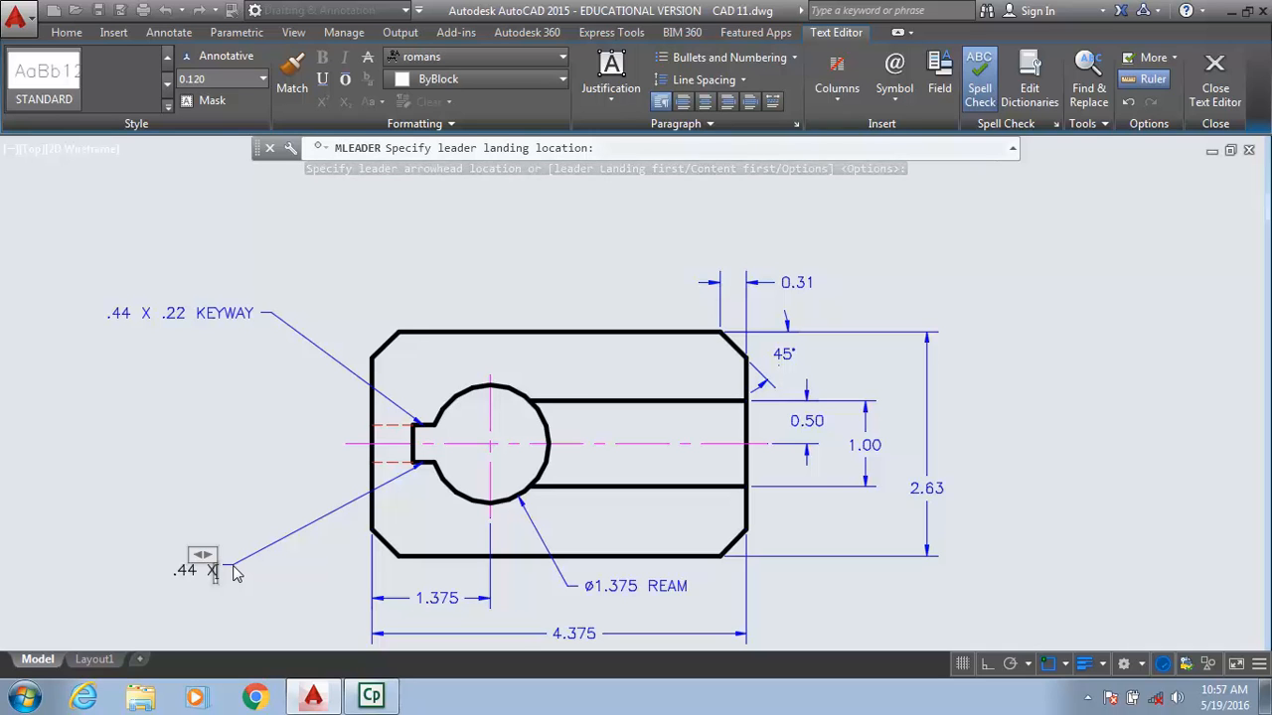
type(" .22 KEY")
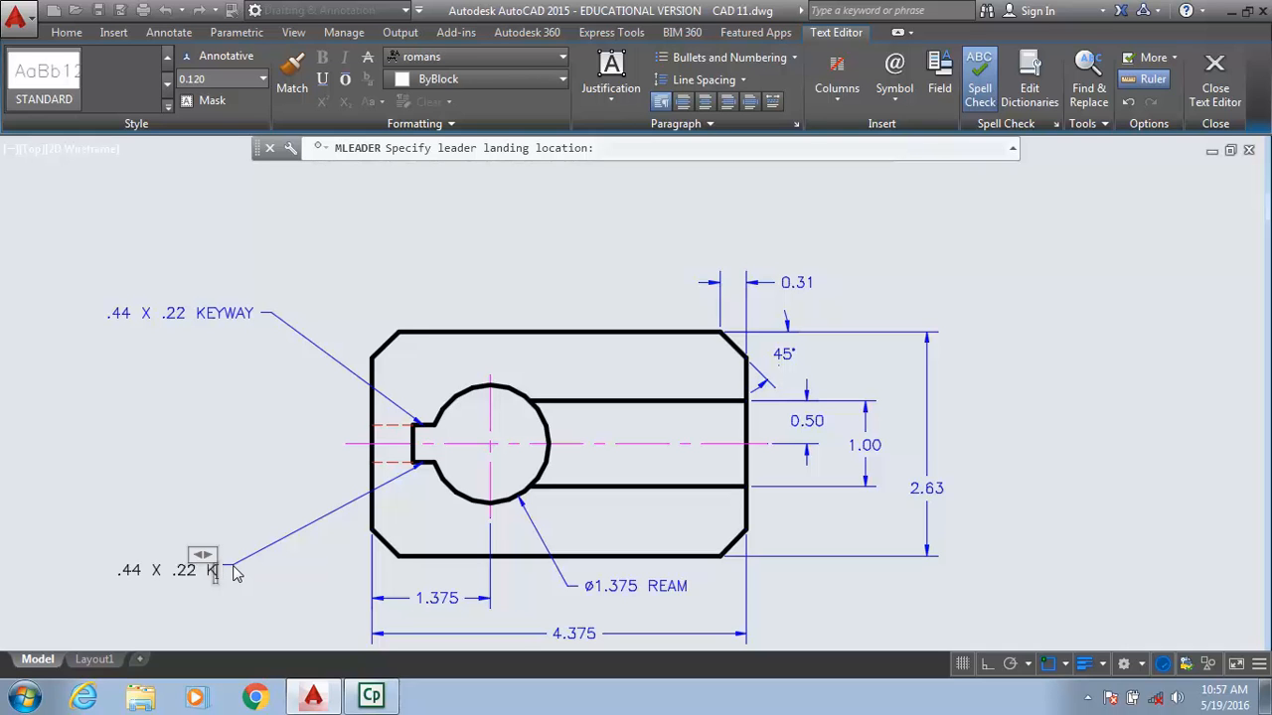
key("BackSpace")
key("BackSpace")
key("BackSpace")
type("KEYWAY")
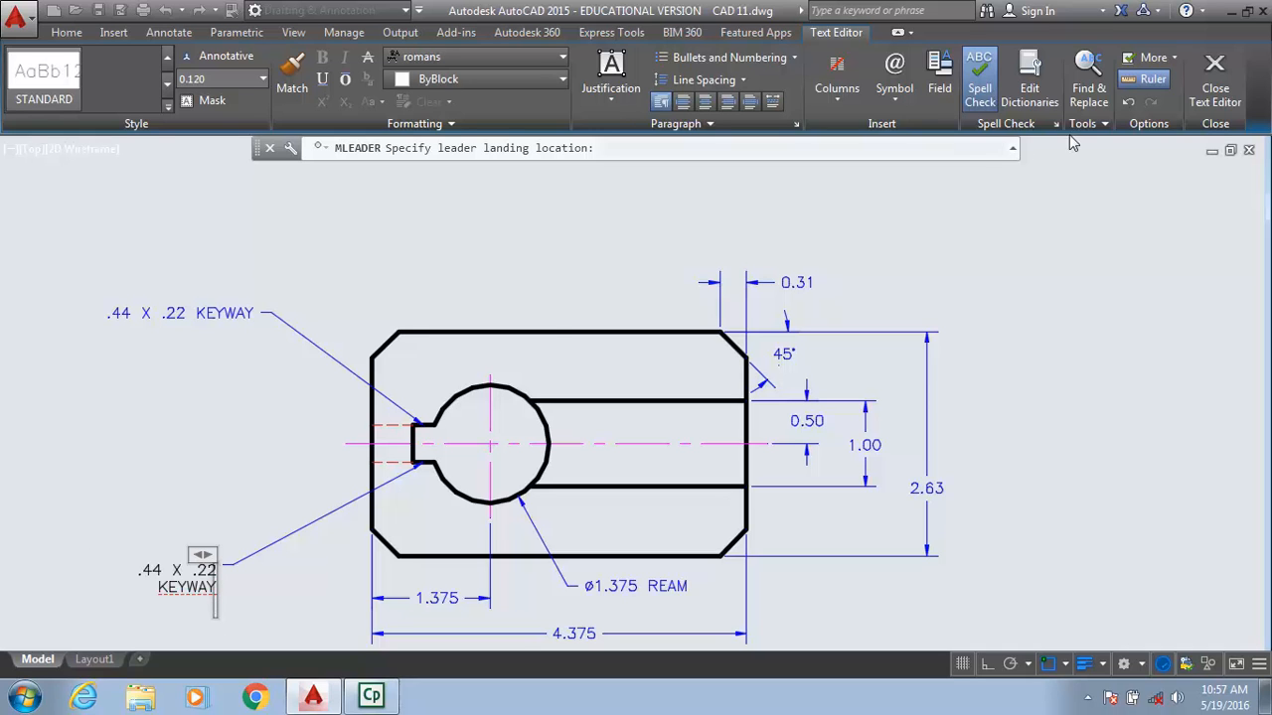
left_click(1214, 80)
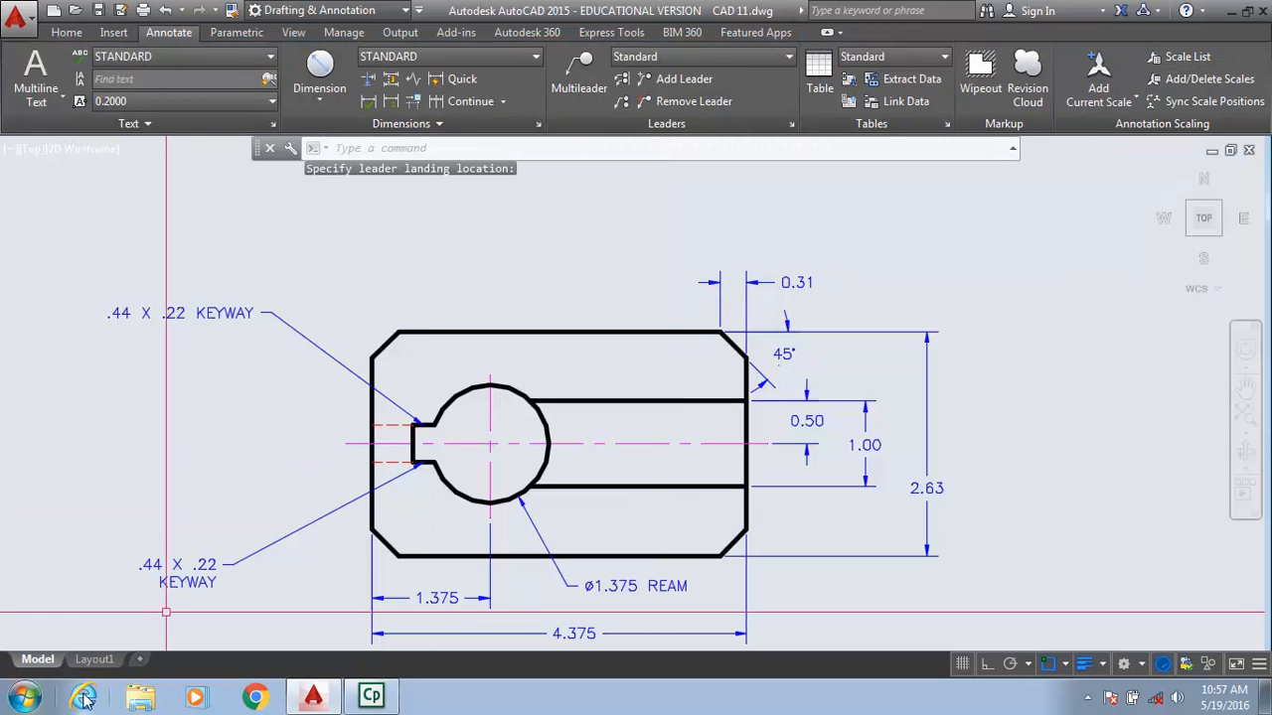
- Stretch the keyway multileader's text and landing closer to the top view's lower-left corner
left_click(179, 564)
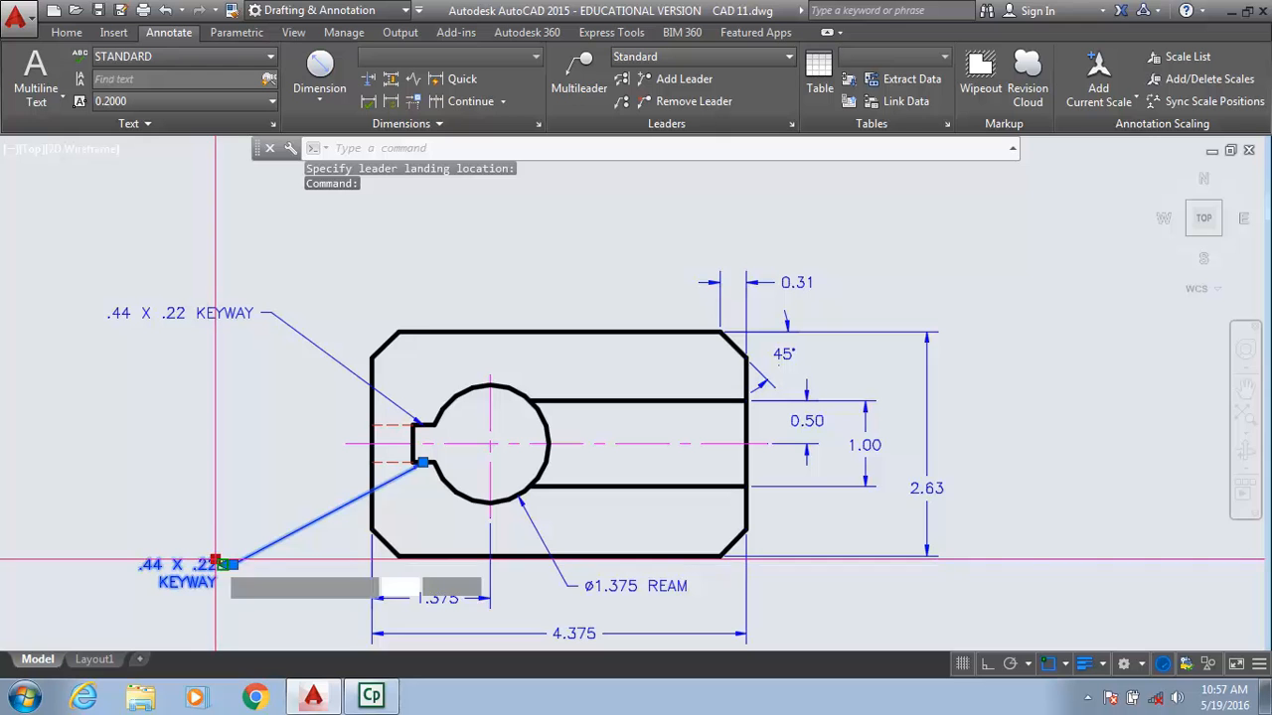
left_click(215, 563)
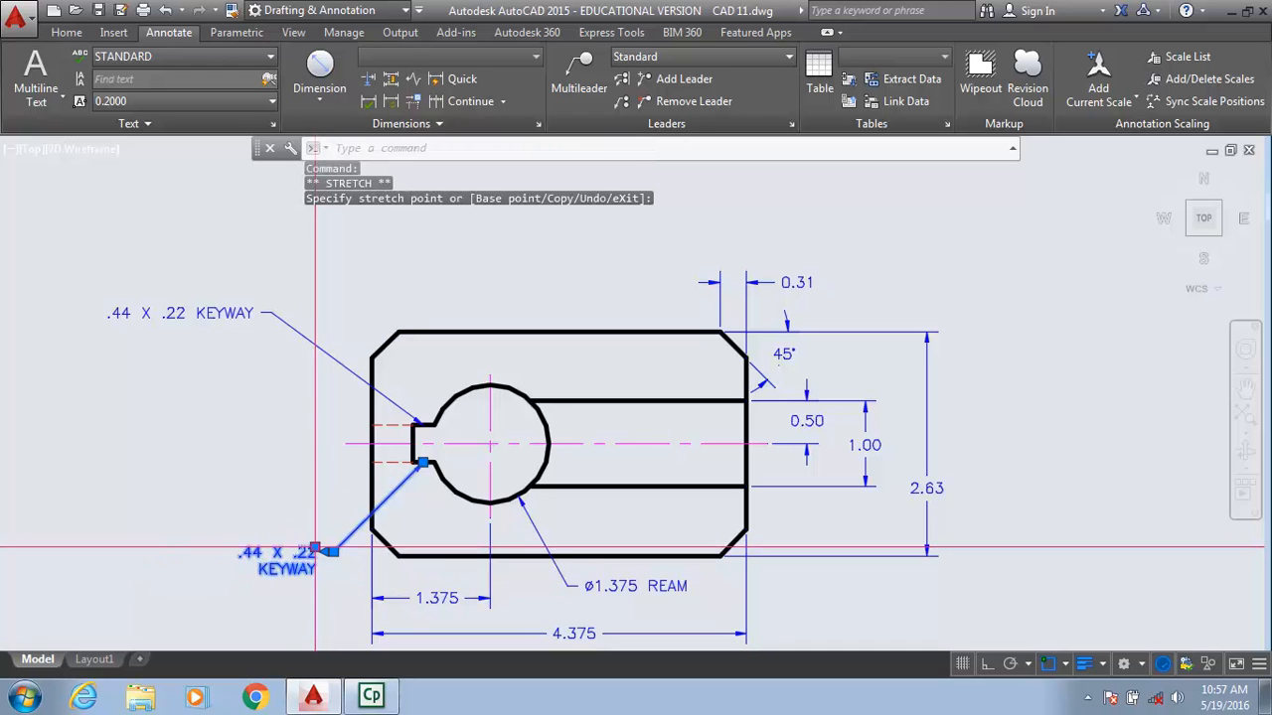
key("Escape")
key("Escape")
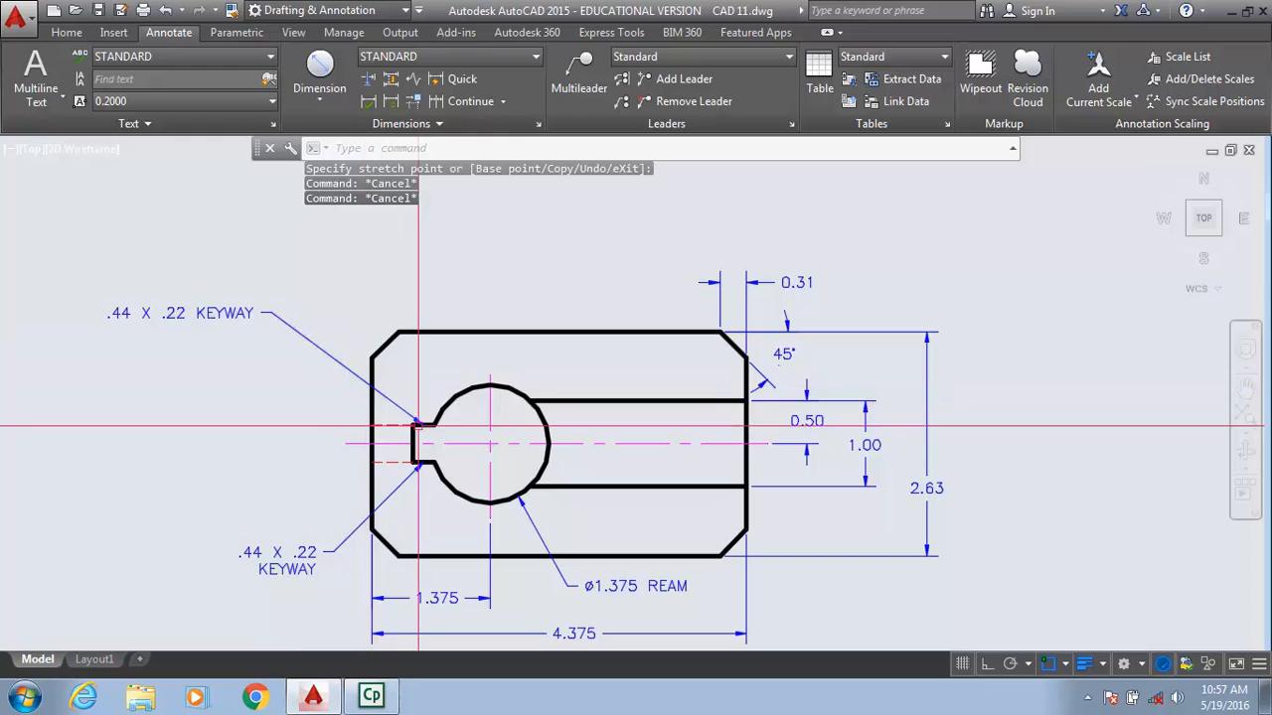
- Move only the .44 X .22 KEYWAY text of the upper leader down and to the right, away from its landing line
scroll(413, 423, "up", 4)
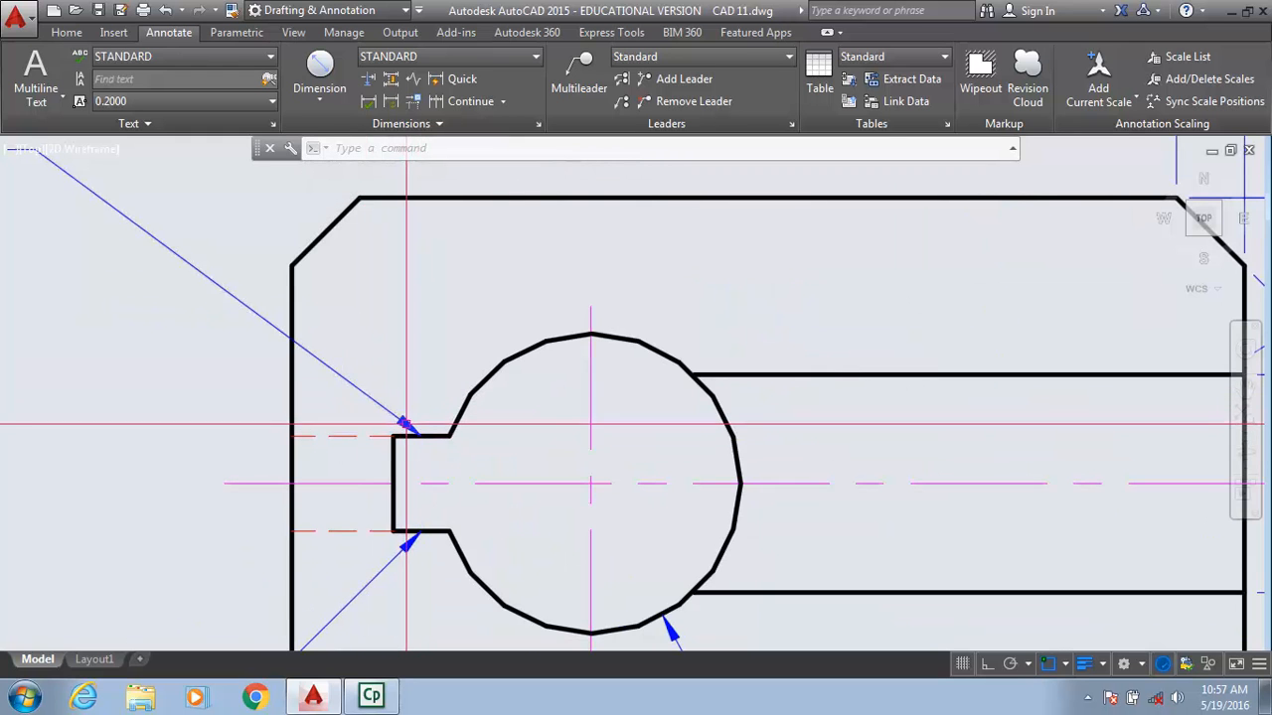
scroll(193, 312, "down", 4)
middle_click_drag(193, 312, 371, 350)
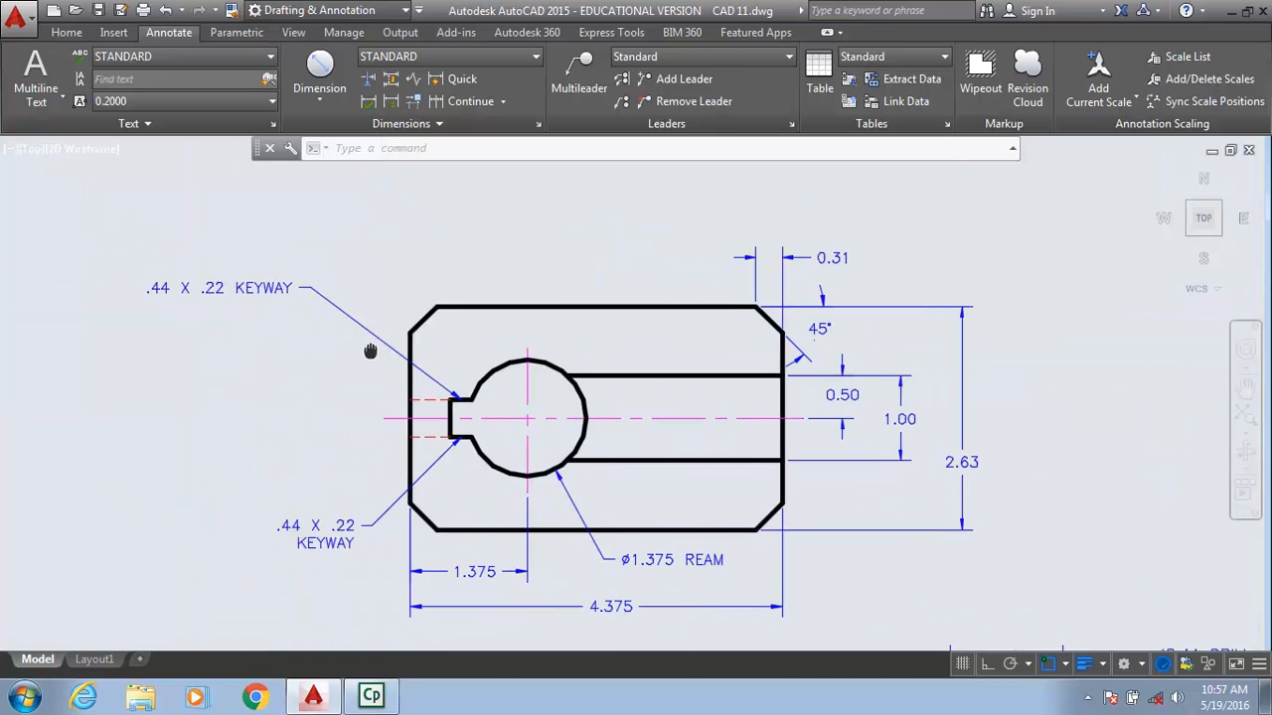
type("m")
key("Return")
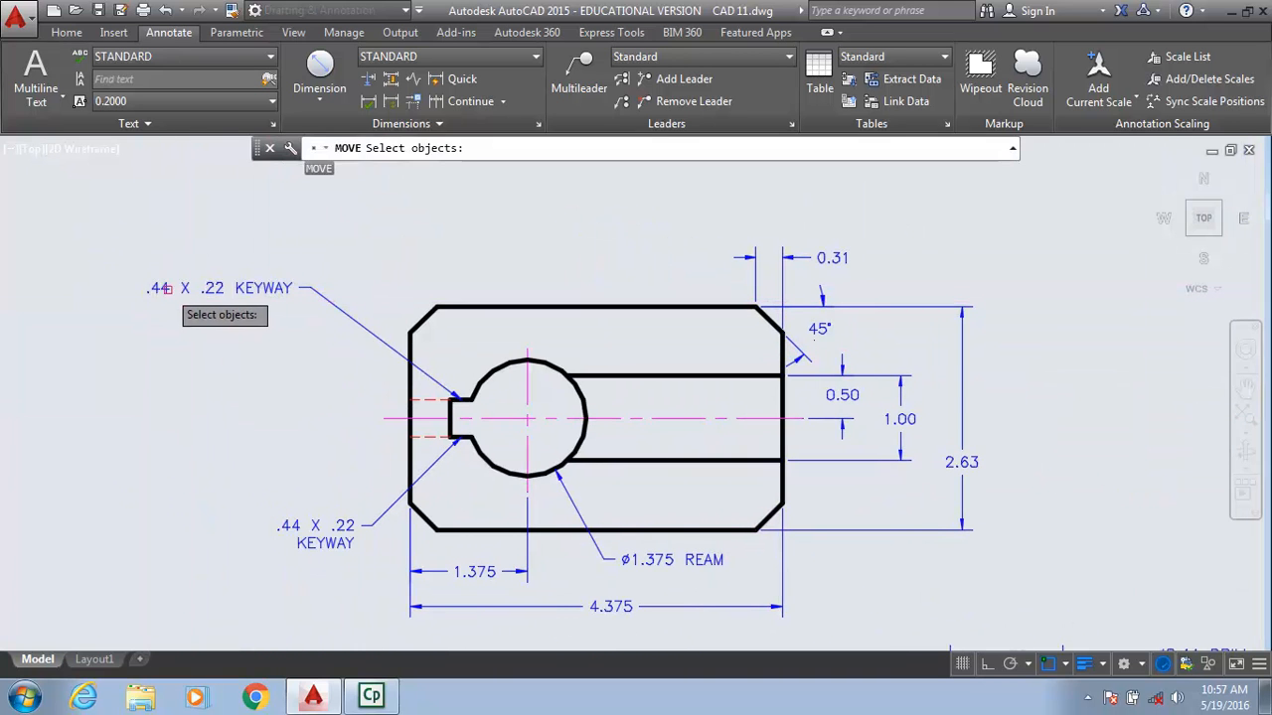
left_click(167, 290)
key("Return")
left_click(168, 309)
left_click(215, 336)
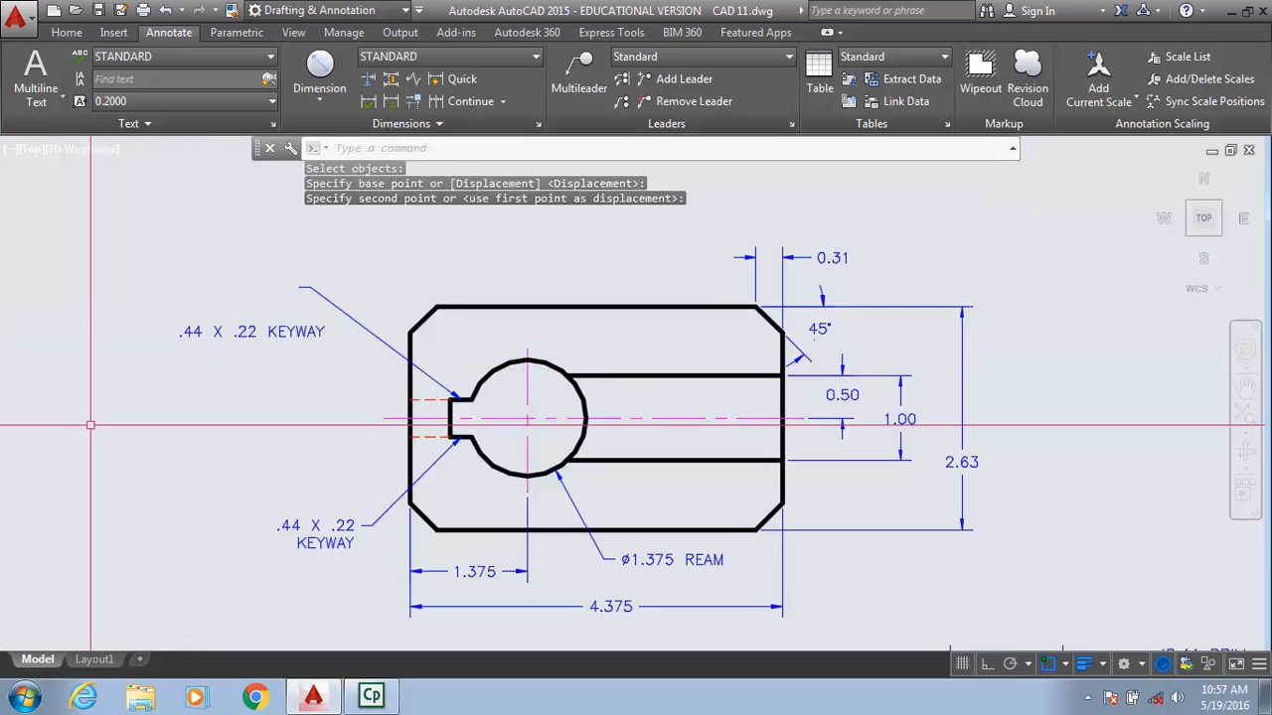
- Erase the upper keyway leader completely, including its separate .44 X .22 KEYWAY text, leader line and arrowhead
type("e")
key("Return")
left_click(278, 366)
left_click(184, 298)
key("Return")
key("Return")
left_click(326, 323)
left_click(279, 278)
key("Return")
key("Return")
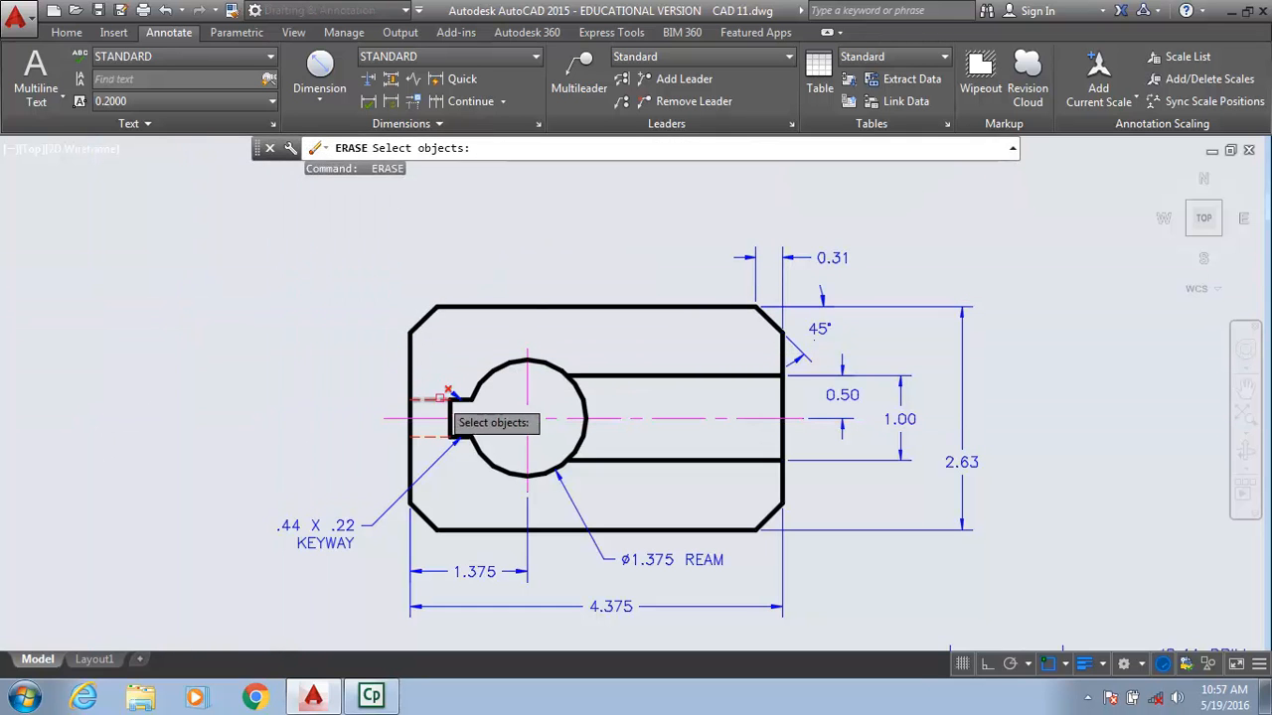
left_click(455, 419)
key("Return")
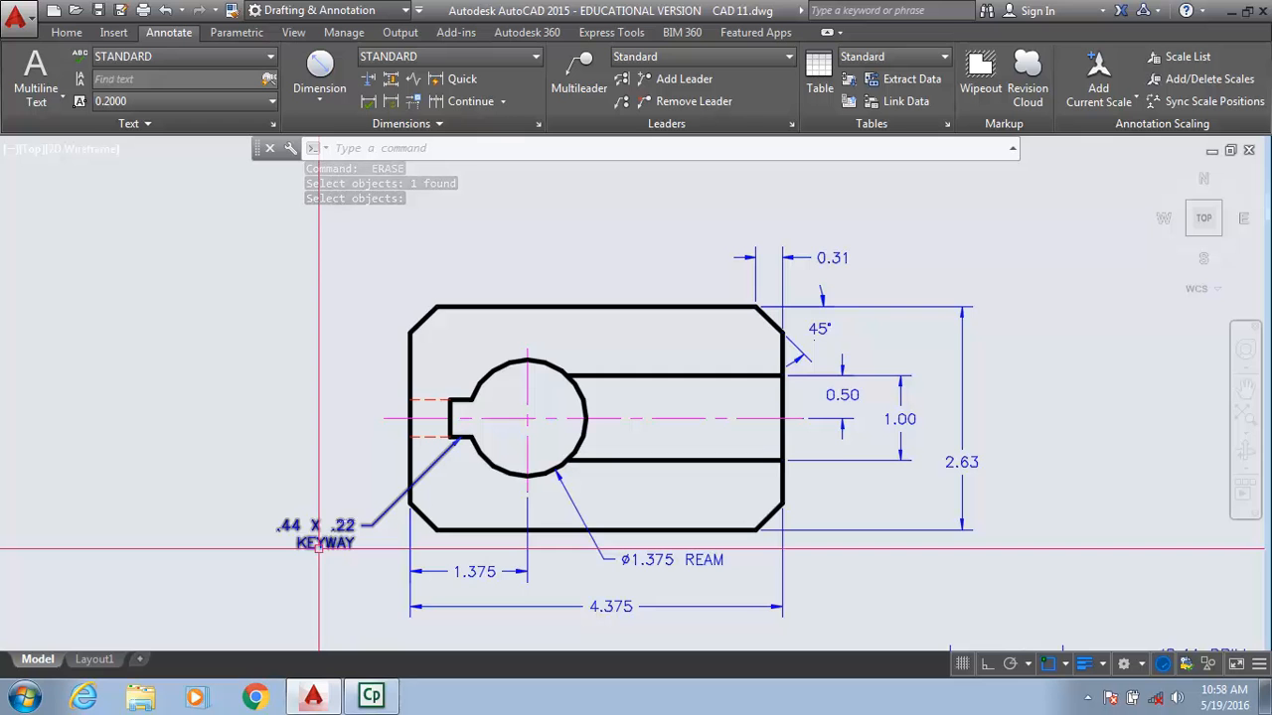
- Review the annotations across all three views of the drawing
scroll(236, 488, "down", 2)
scroll(236, 488, "down", 2)
middle_click_drag(236, 477, 254, 408)
scroll(273, 482, "up", 2)
middle_click_drag(275, 483, 279, 453)
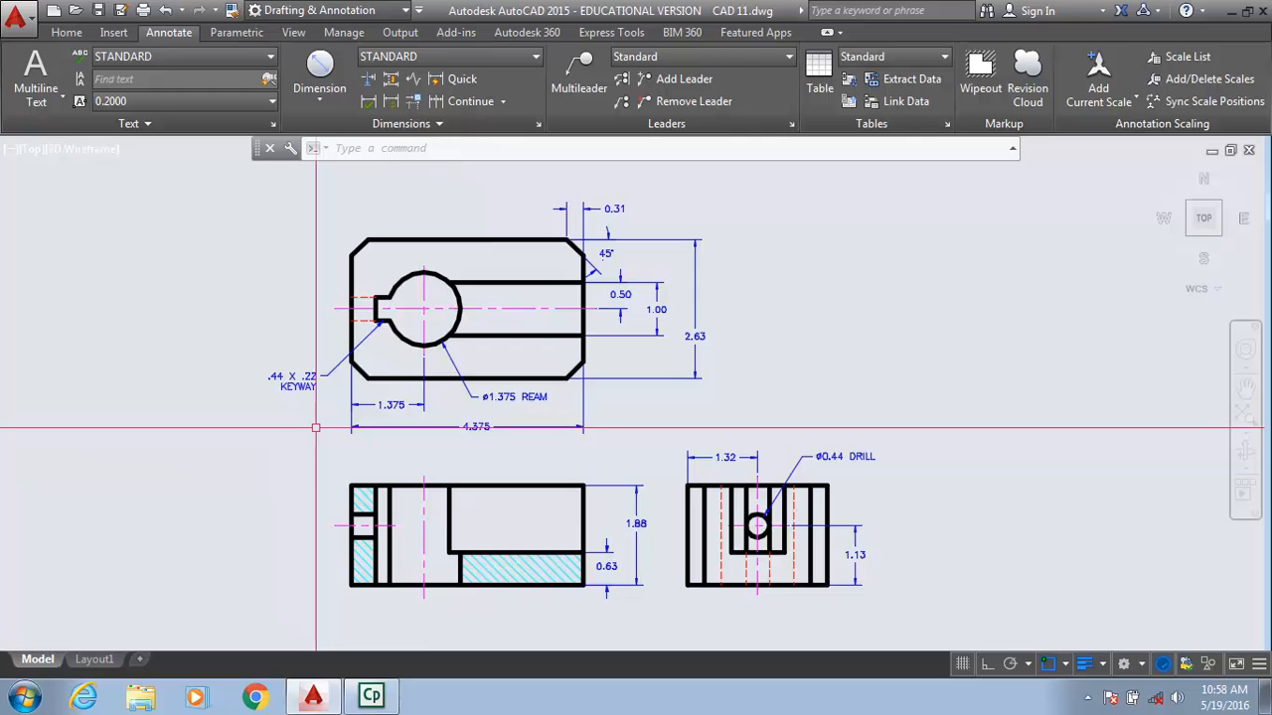
mouse_move(316, 428)
middle_mouse_down()
mouse_move(288, 392)
mouse_move(297, 404)
middle_mouse_up()
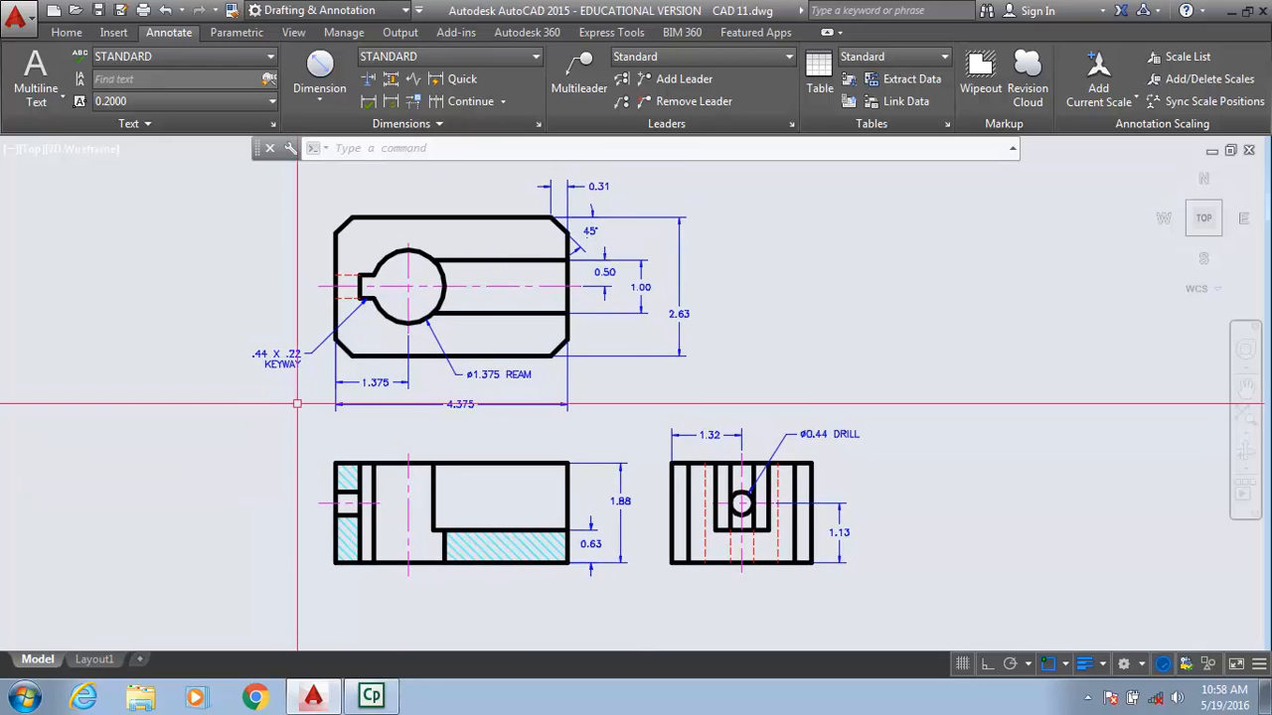